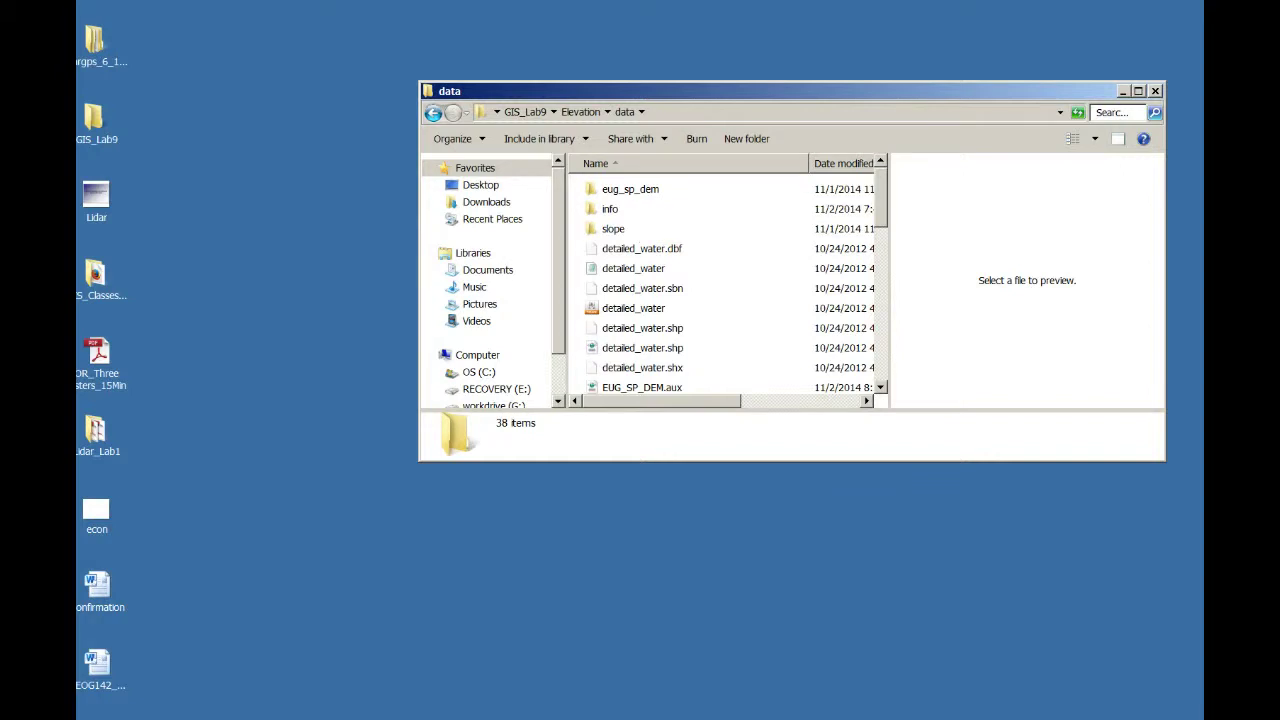
- Open the elevation map document from the Elevation folder and position its window so the folder listing stays visible
click(433, 113)
click(621, 209)
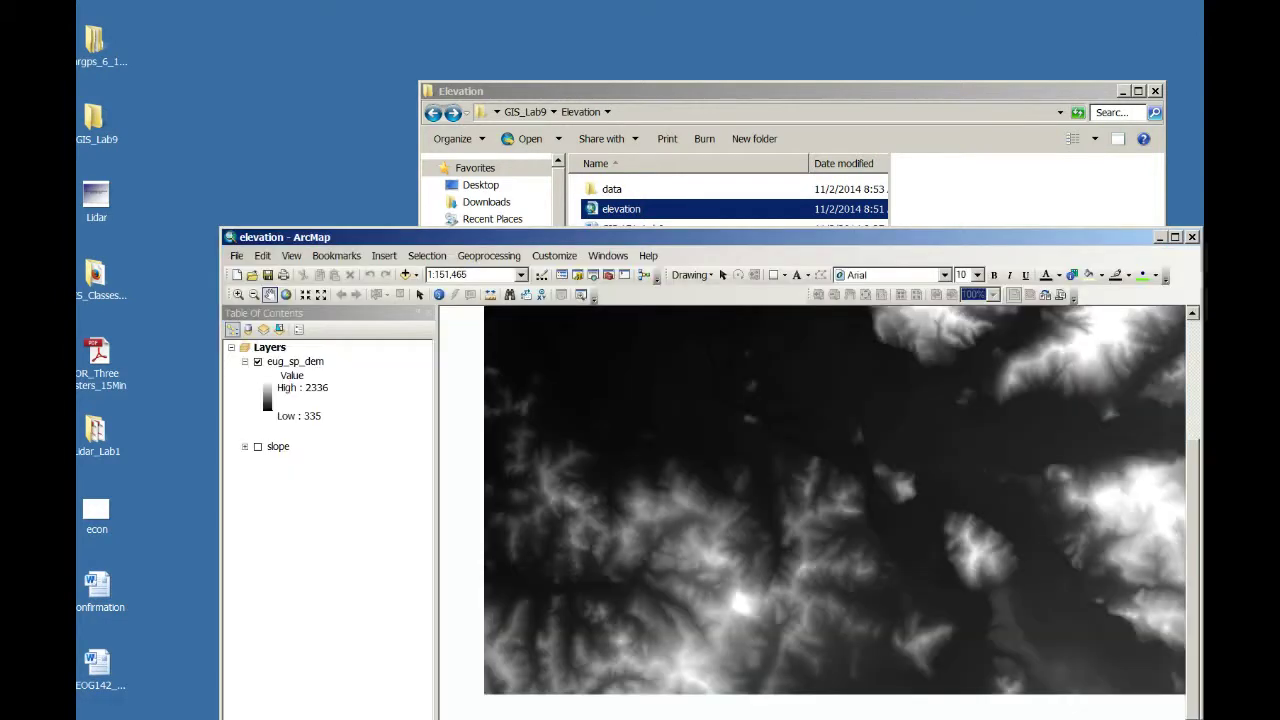
drag(640, 237, 604, 86)
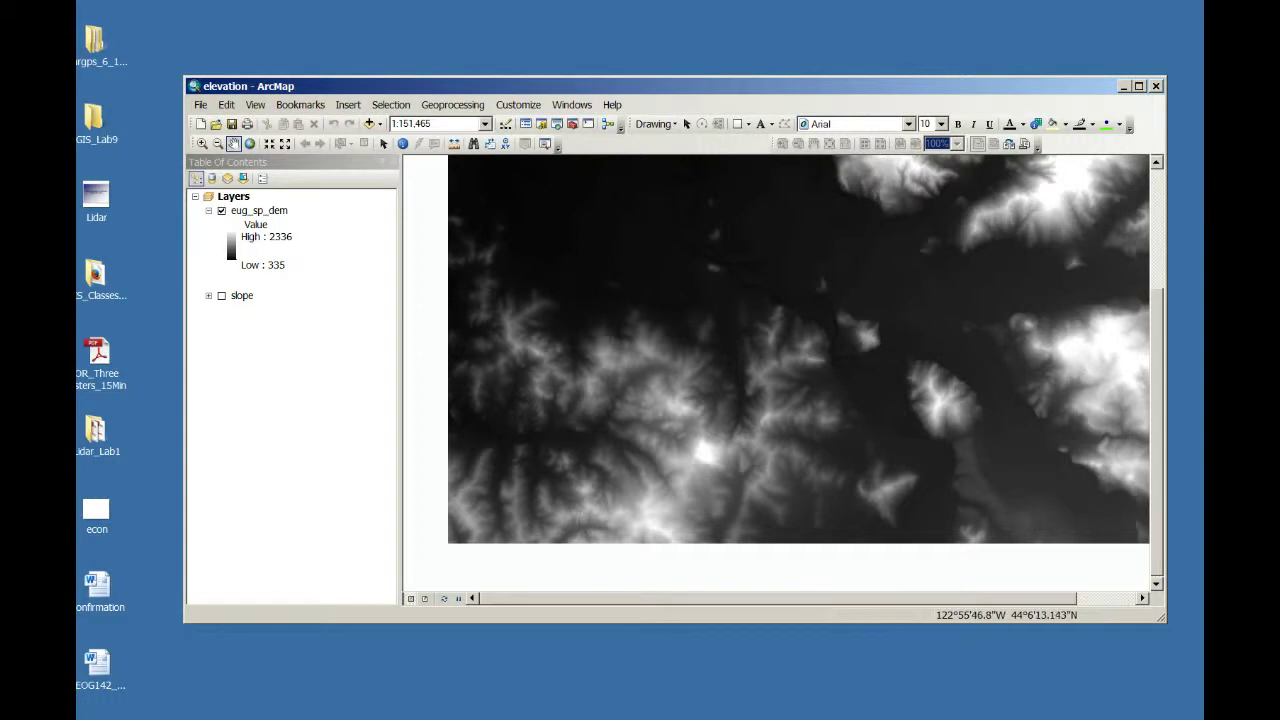
drag(1008, 86, 1003, 97)
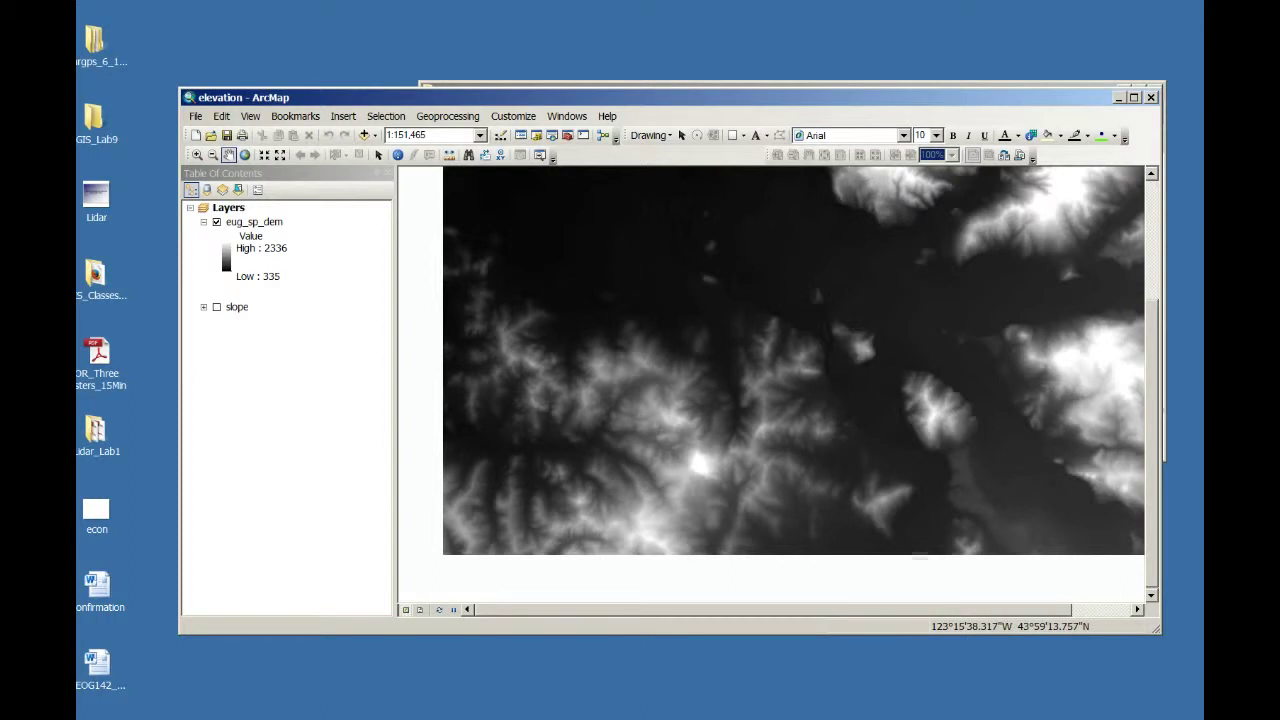
drag(450, 97, 499, 239)
- Start saving a copy of the map document and browse to the Elevation folder inside GIS_Lab9 on the Desktop
click(244, 258)
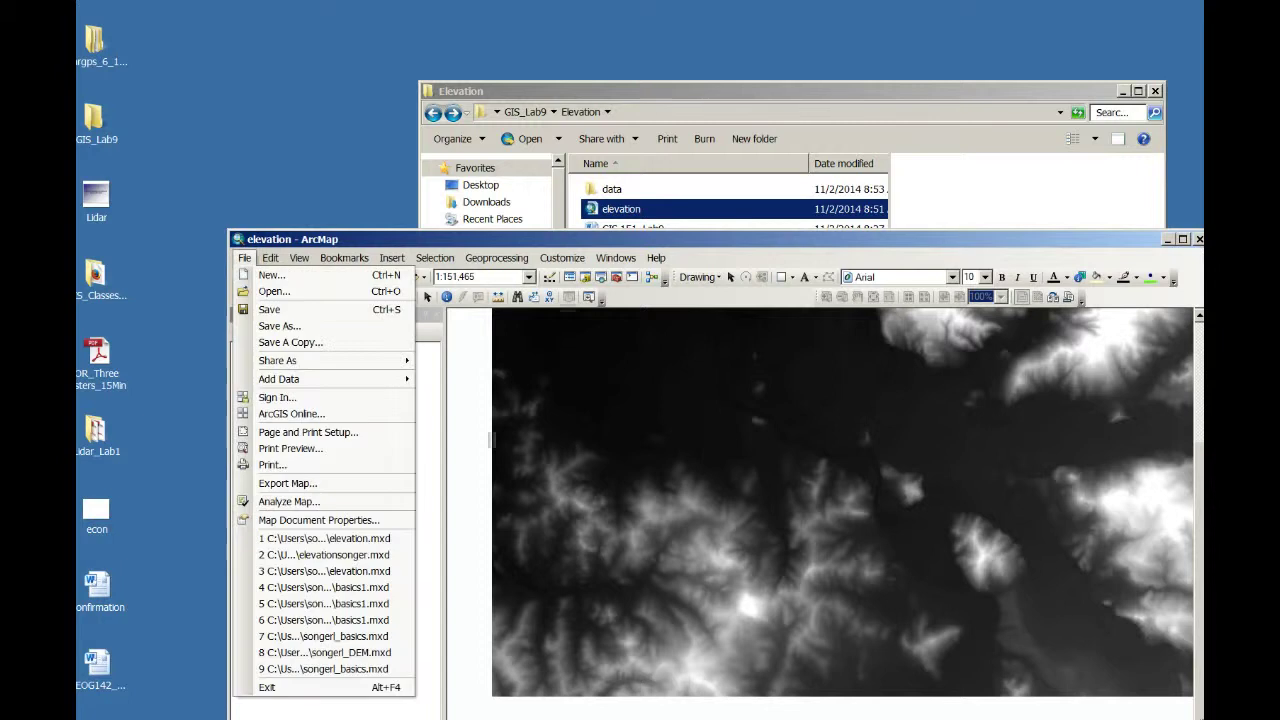
click(279, 326)
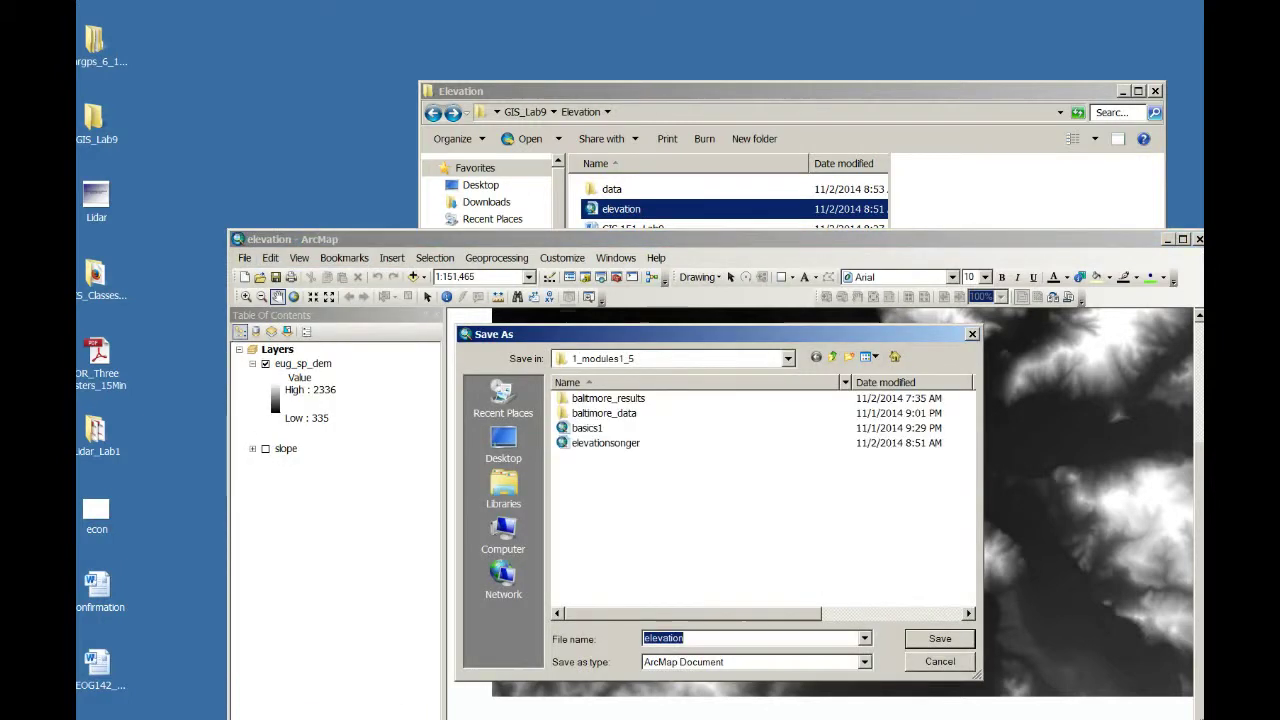
click(503, 440)
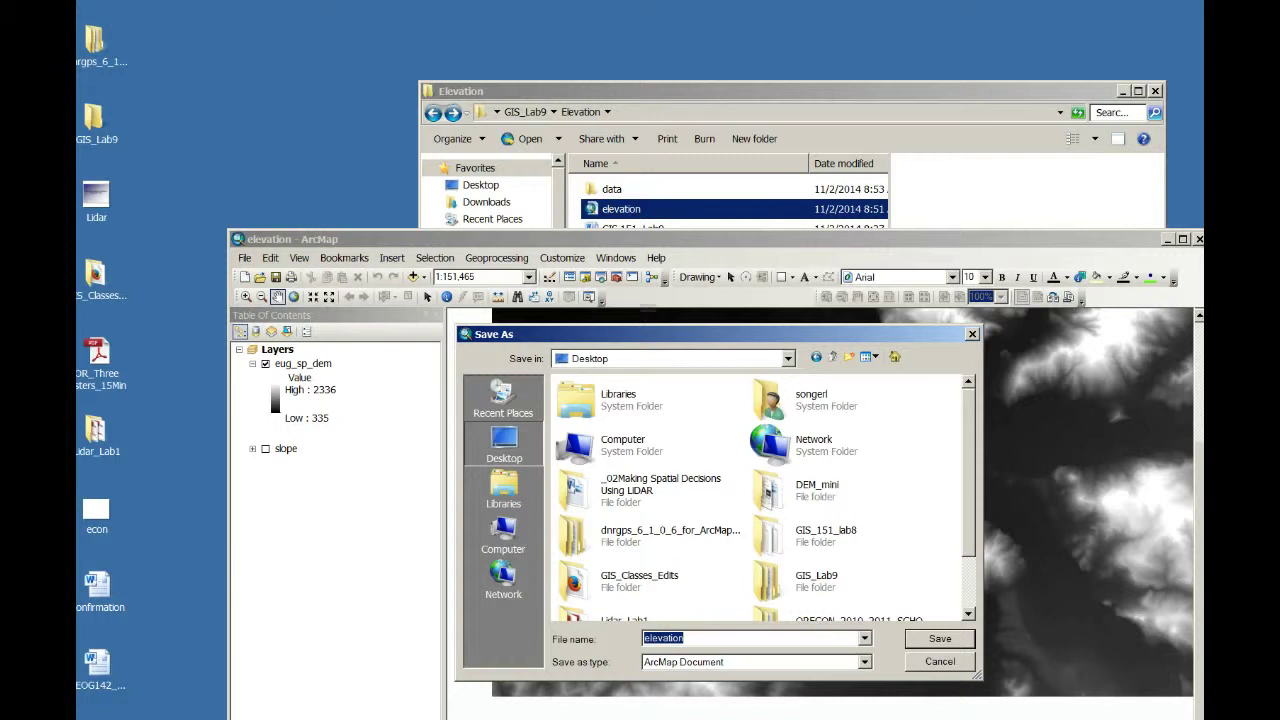
double_click(816, 575)
double_click(591, 398)
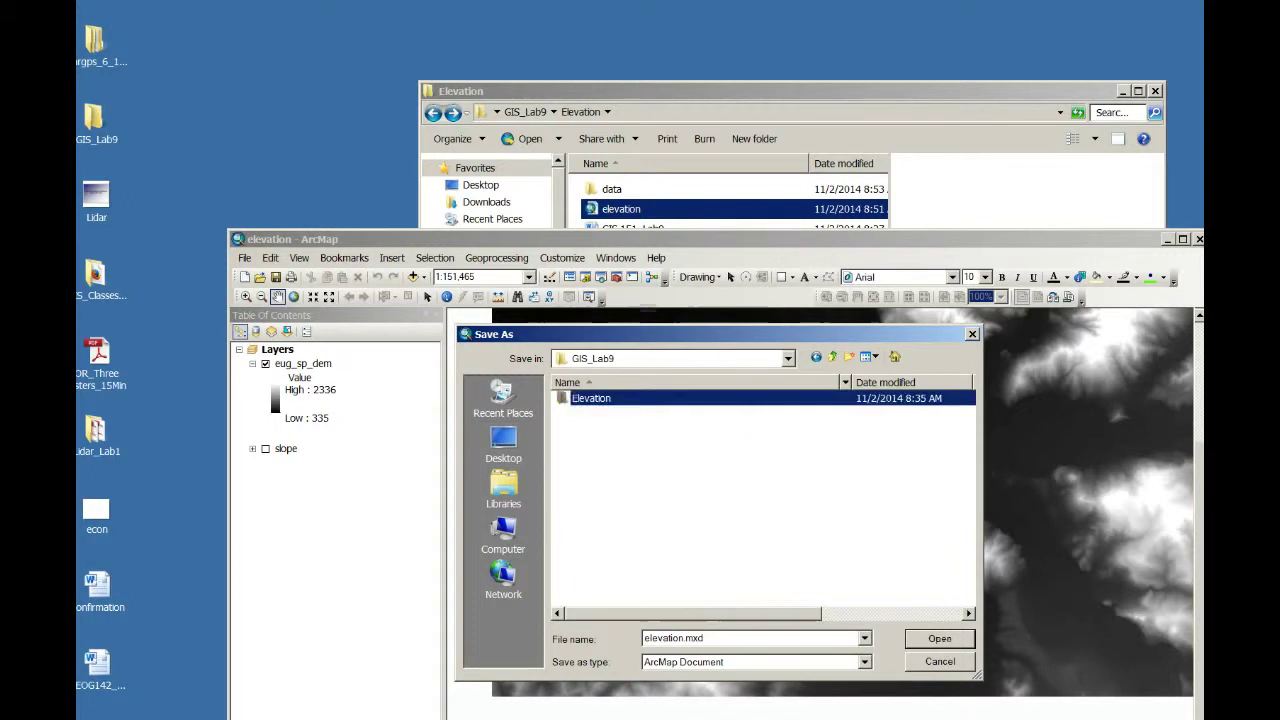
- Try to save the copy as "elevation" plus the author's last name, keeping the .mxd extension in the name
click(684, 638)
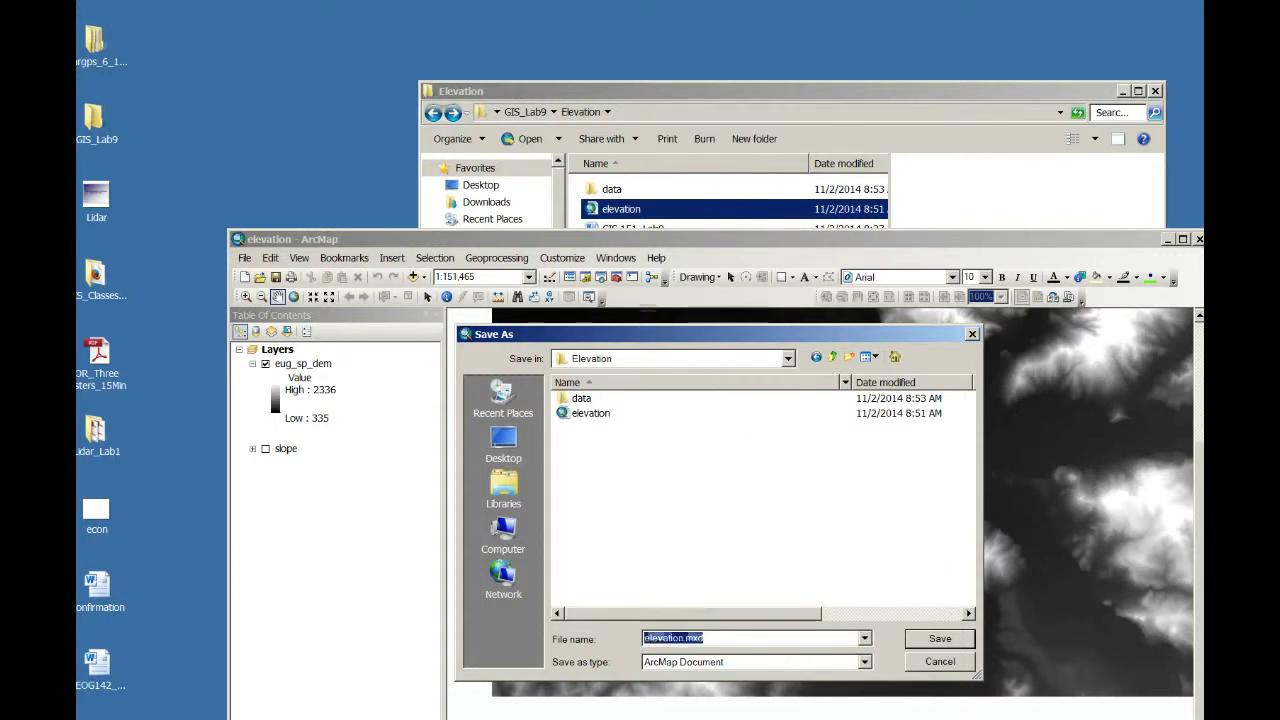
click(684, 638)
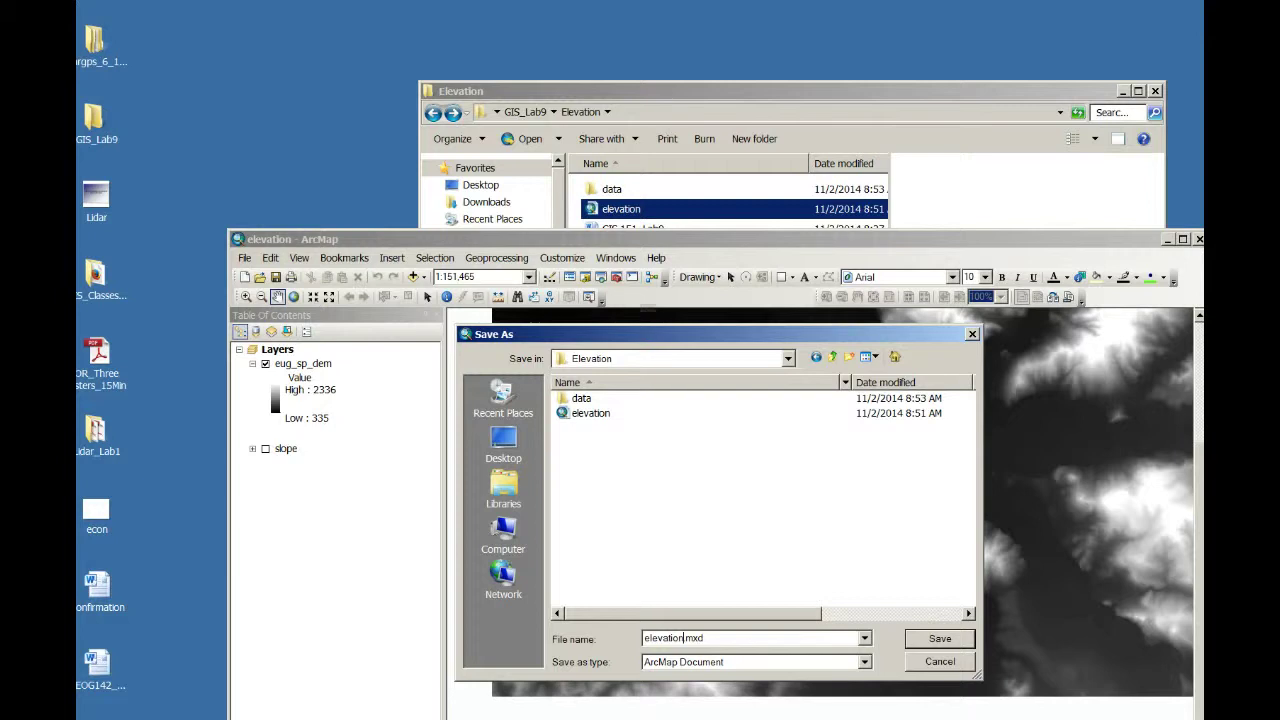
text(sn)
key(BackSpace)
text(onger)
key(Return)
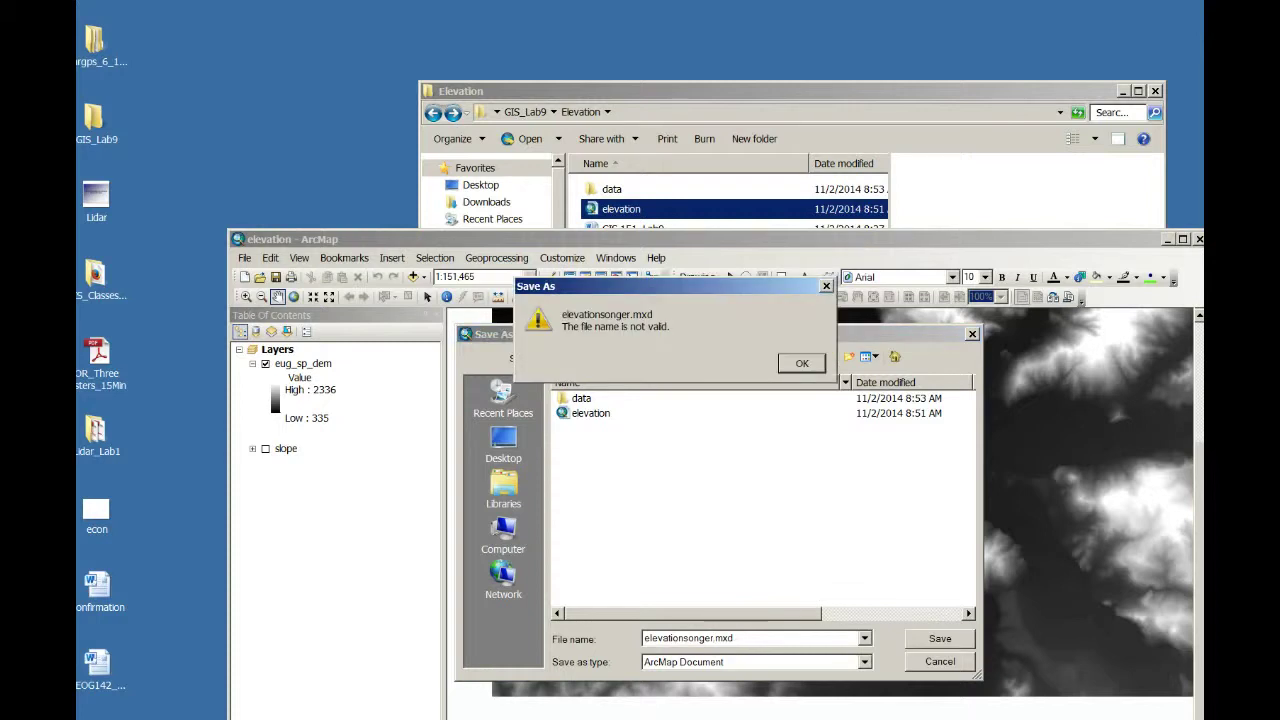
key(Return)
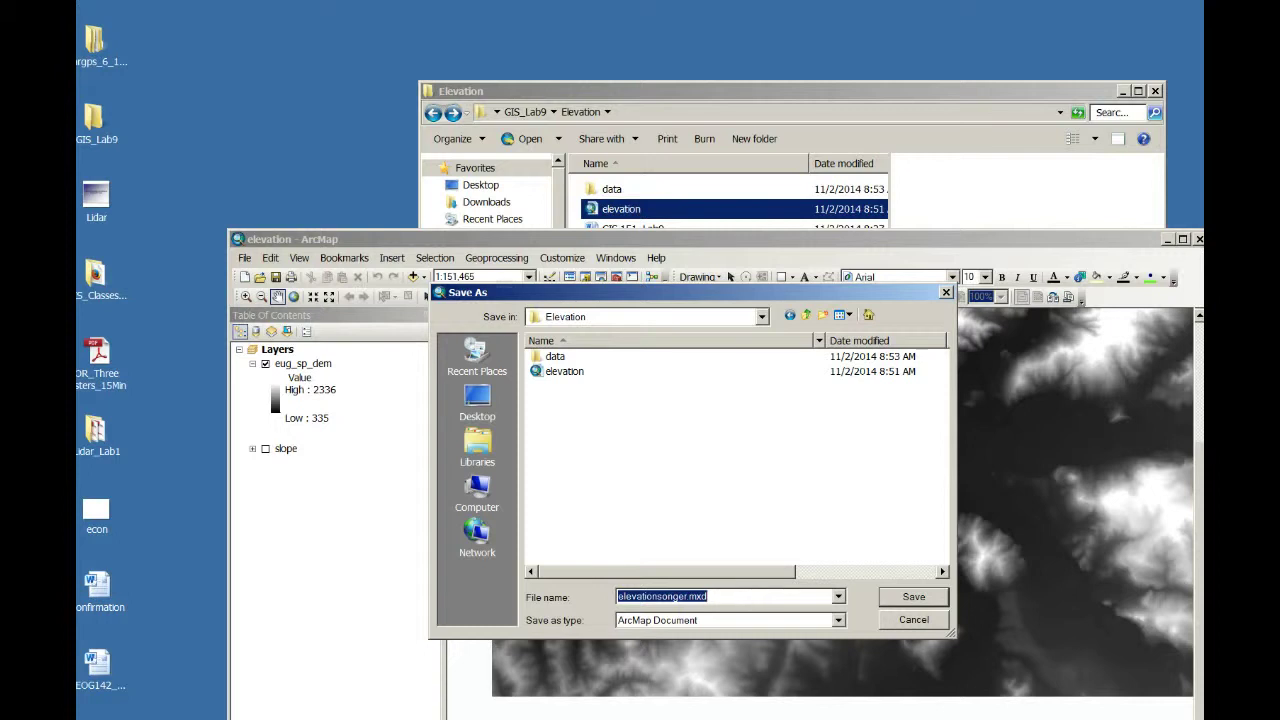
- Save the copy as "elevation" plus the author's last name, without the .mxd extension in the name
click(680, 596)
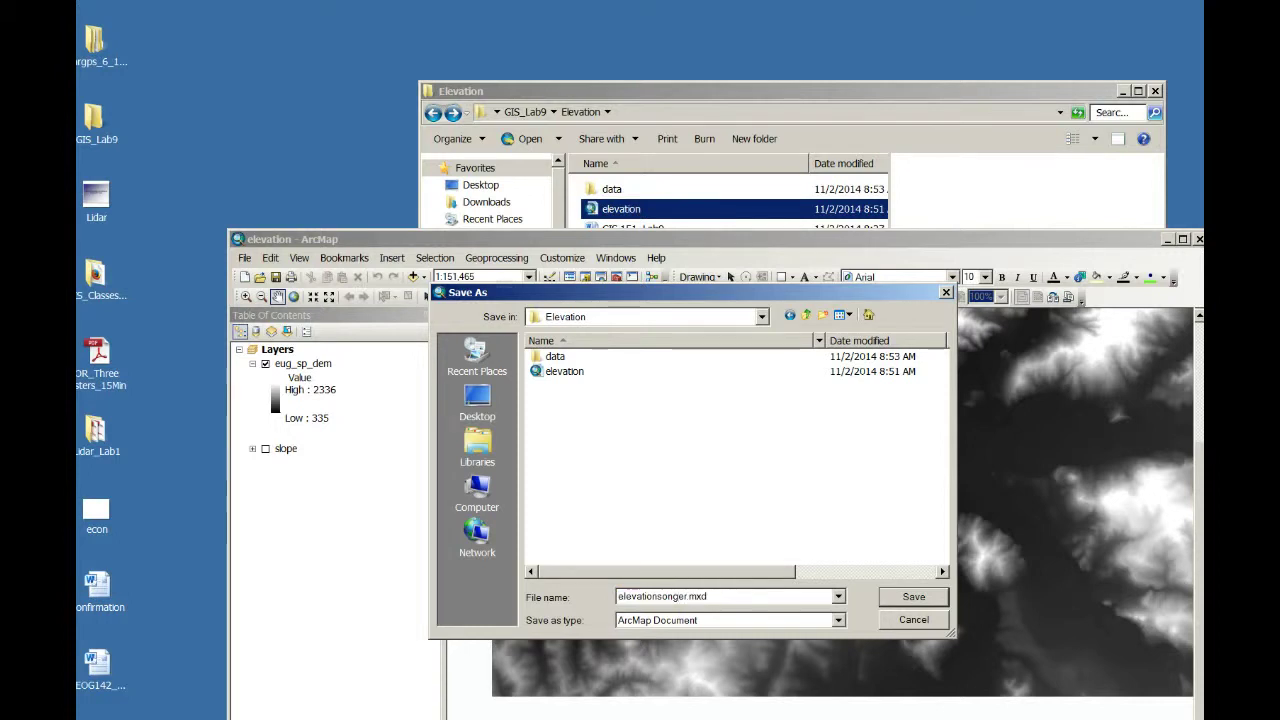
drag(688, 596, 656, 596)
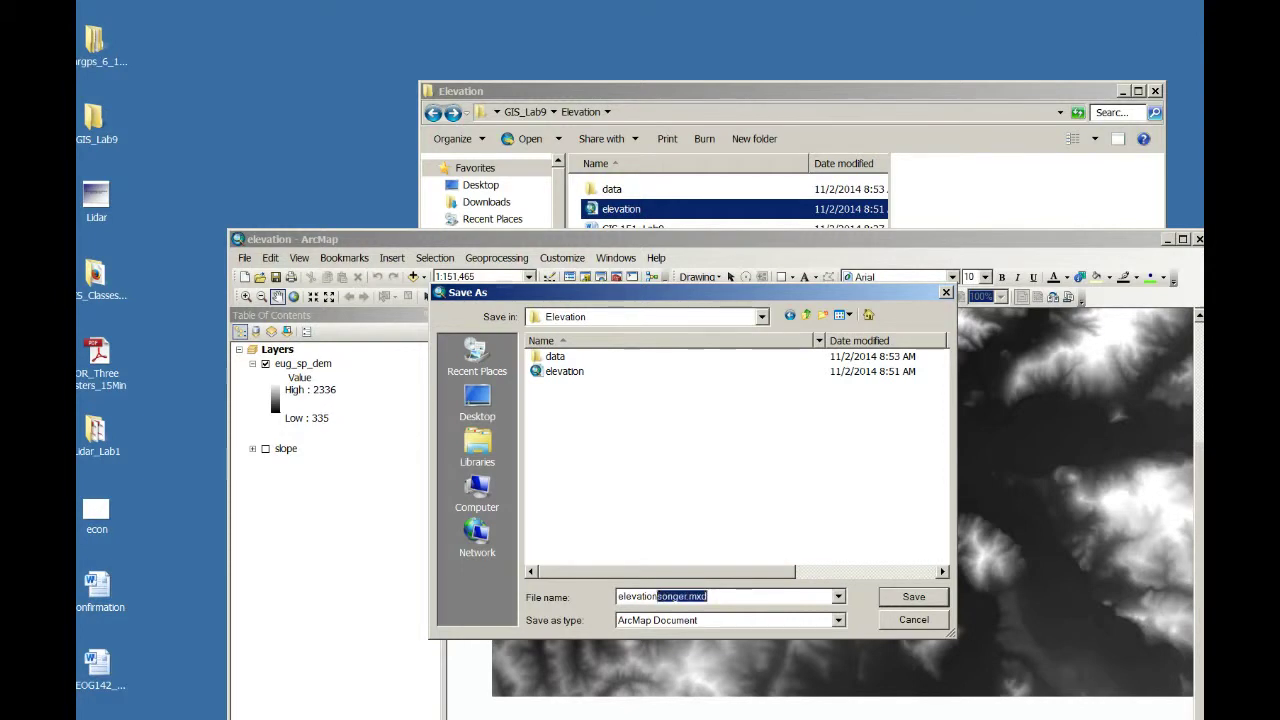
key(BackSpace)
text(songer)
key(Return)
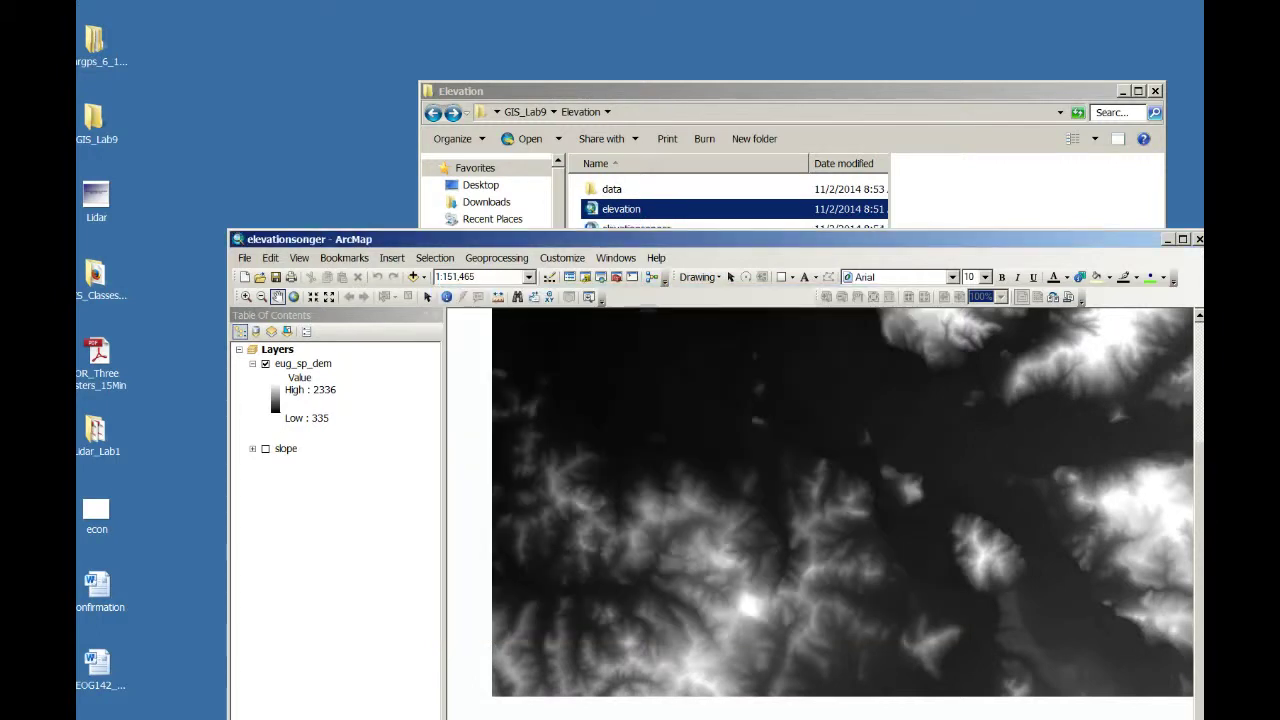
- Check the Elevation folder for the newly saved map document and return to the map window
drag(700, 239, 712, 293)
click(636, 228)
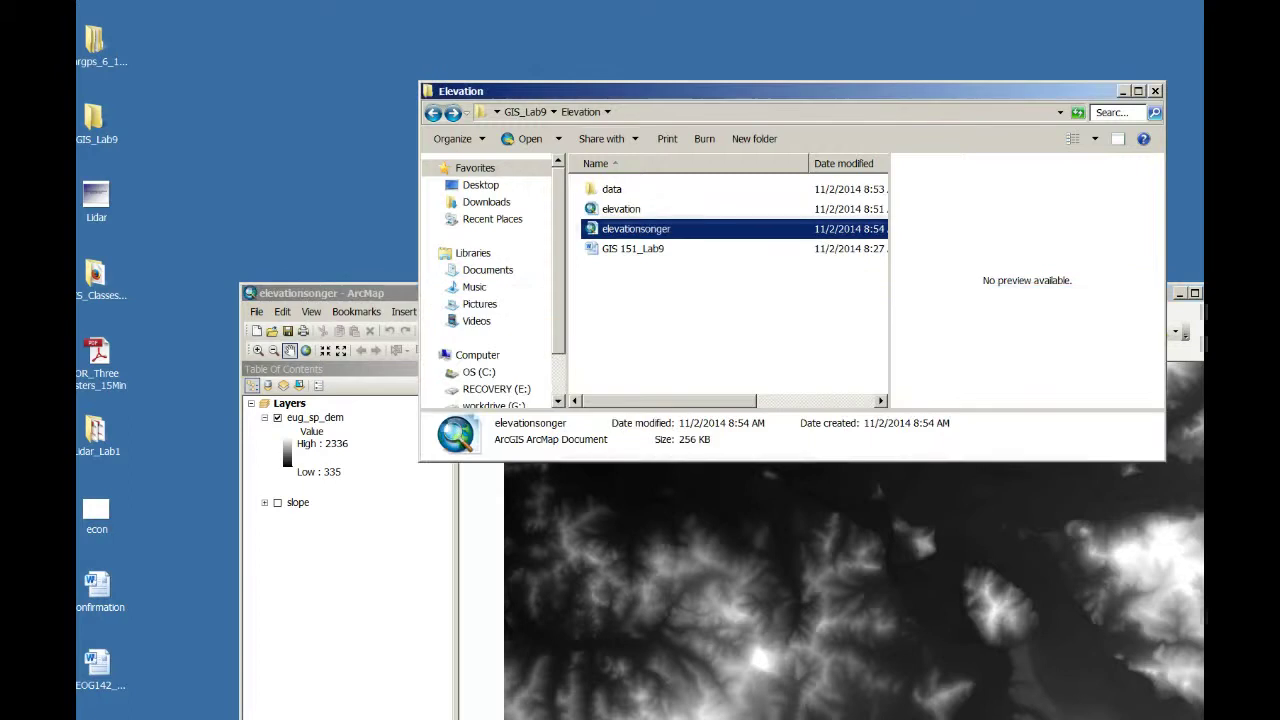
click(289, 403)
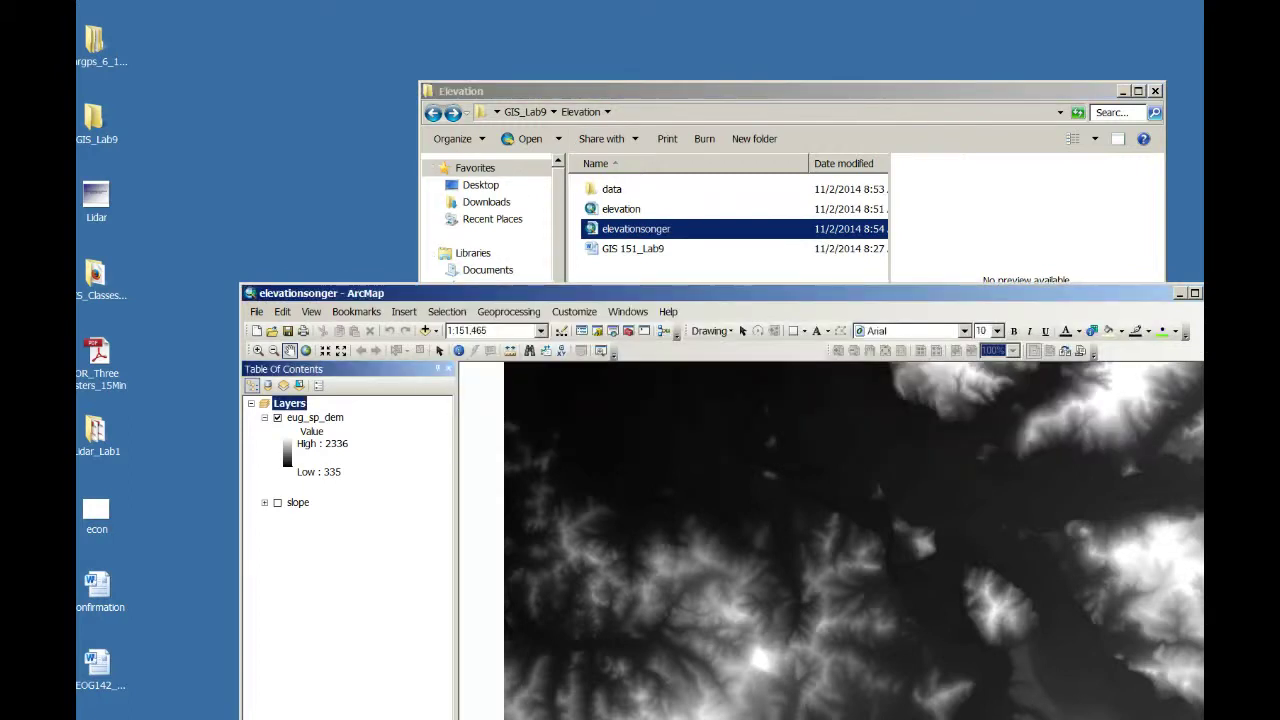
drag(640, 293, 596, 95)
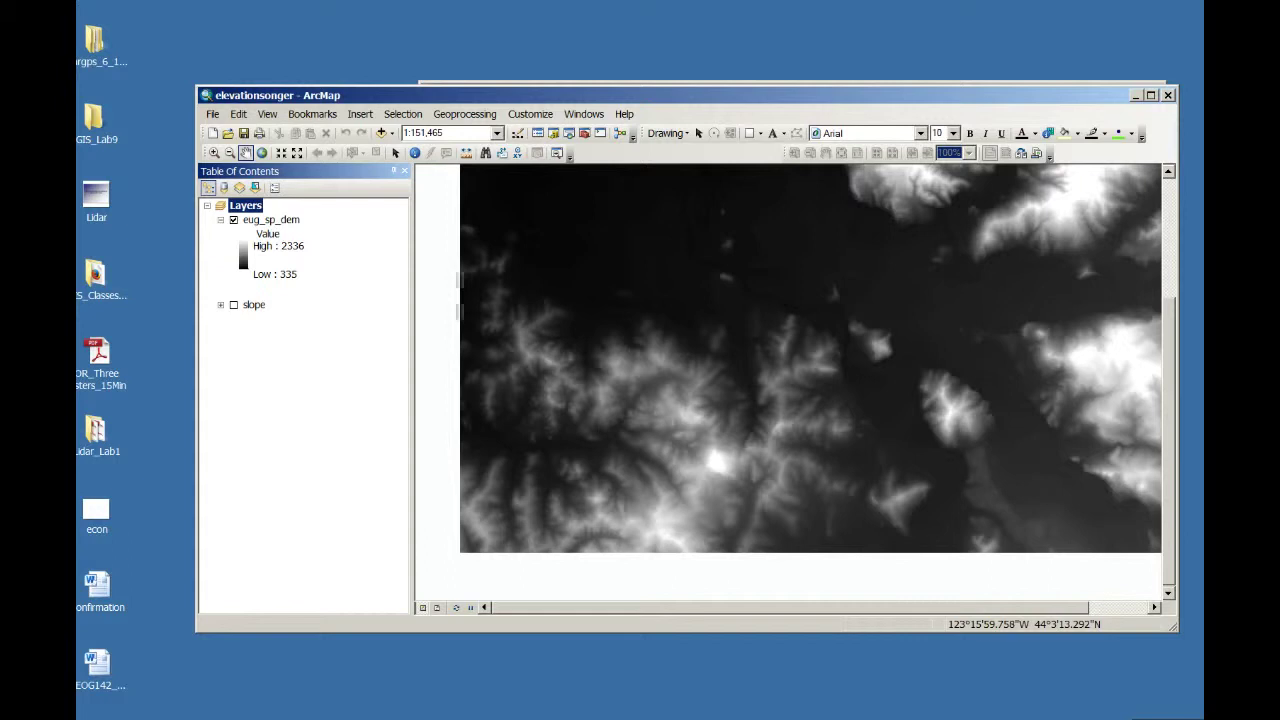
- Check the map document properties for the relative pathnames setting for data sources
click(212, 113)
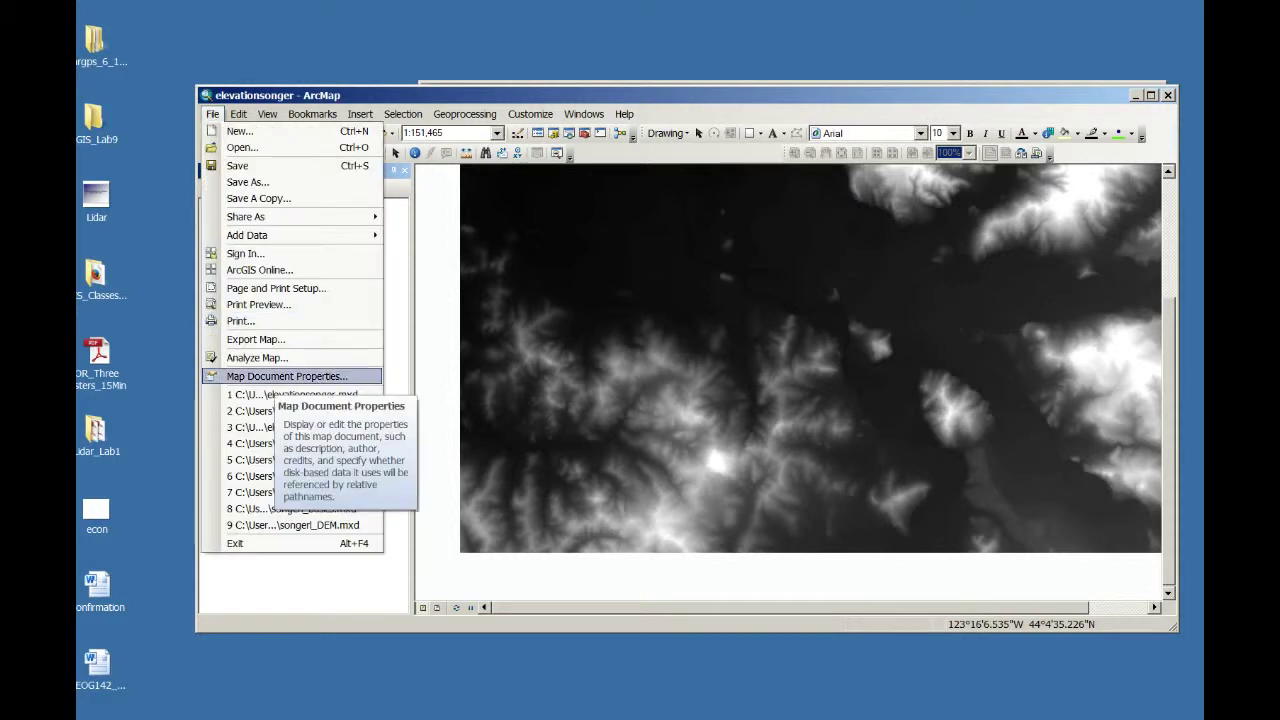
click(287, 376)
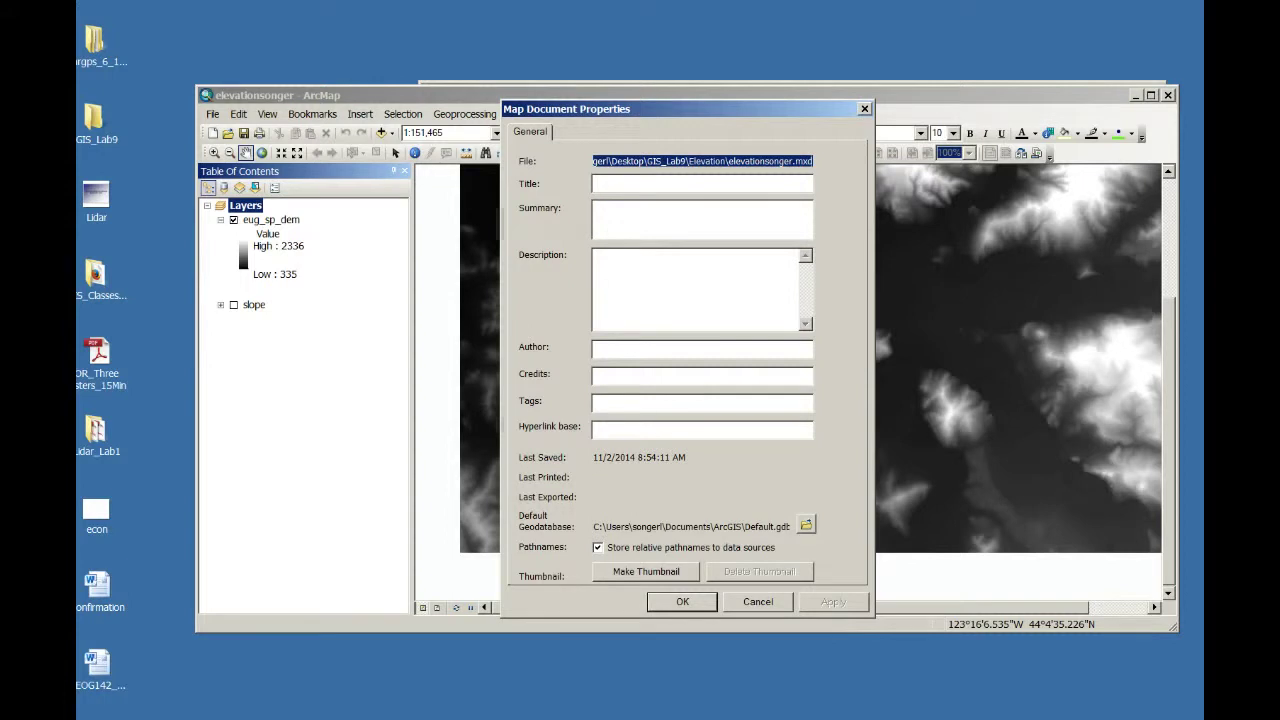
click(682, 602)
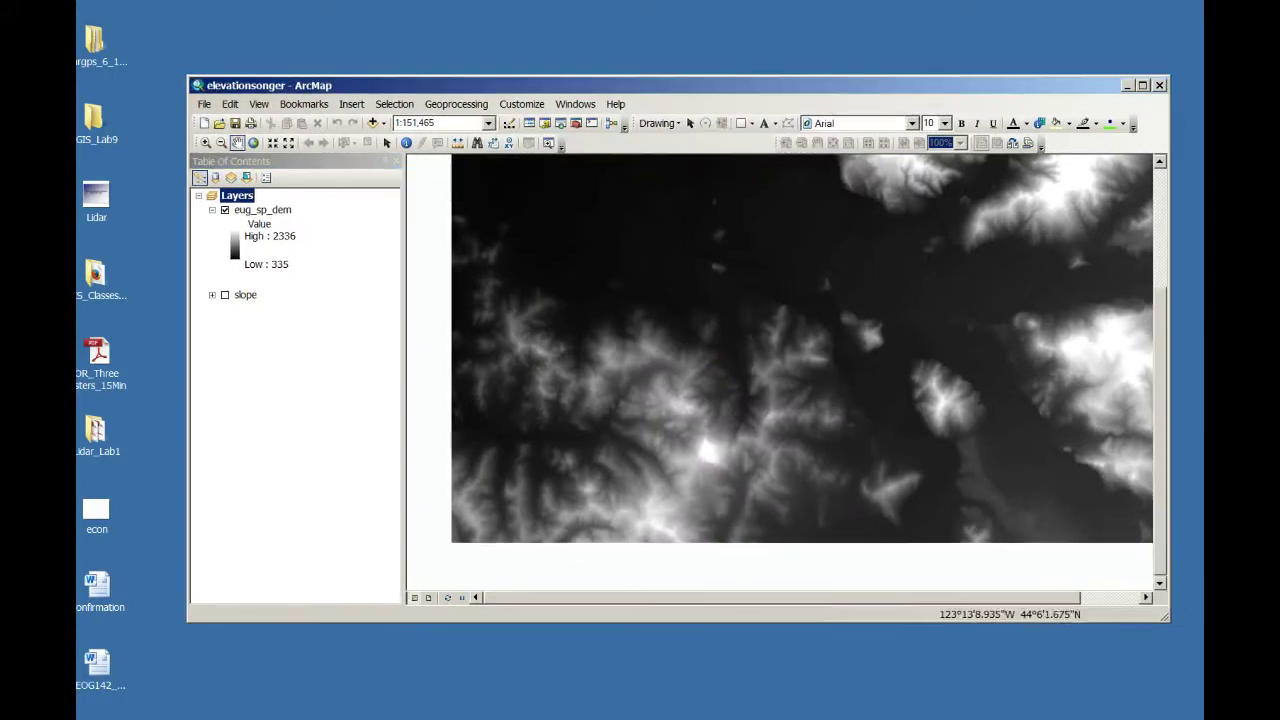
- Add the detailed_water.shp shapefile from the data folder to the map
click(372, 123)
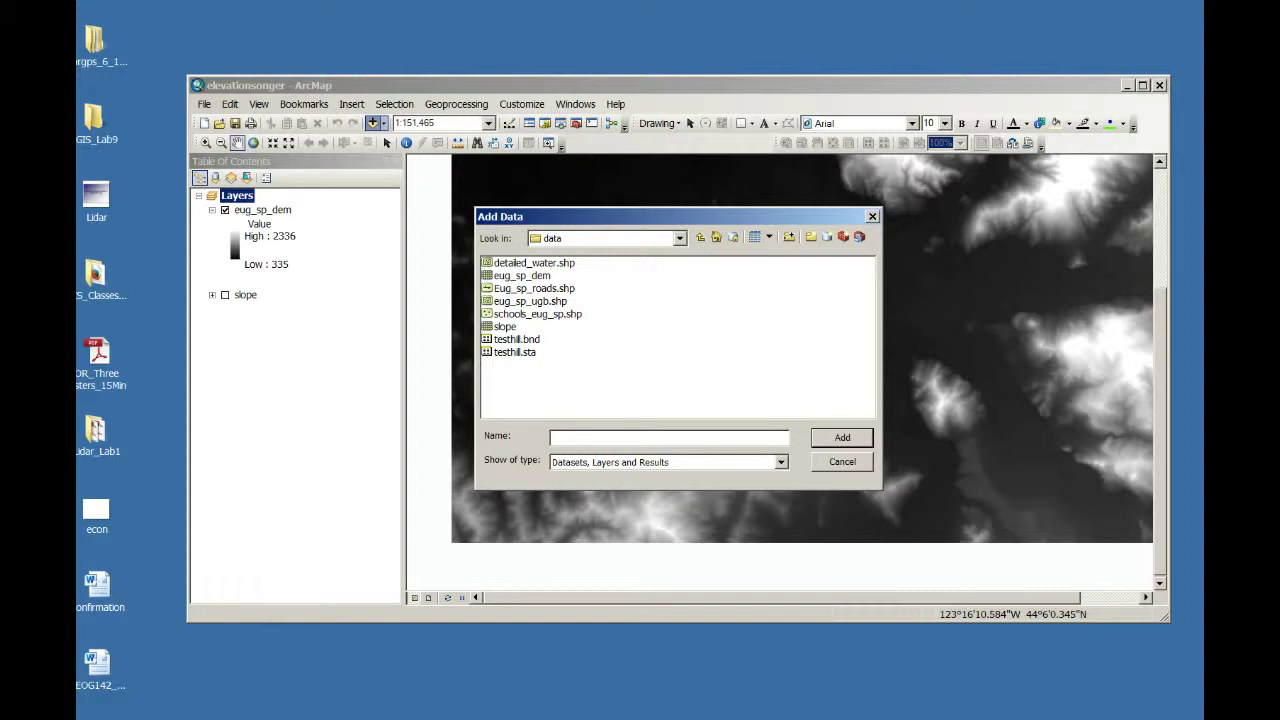
click(534, 263)
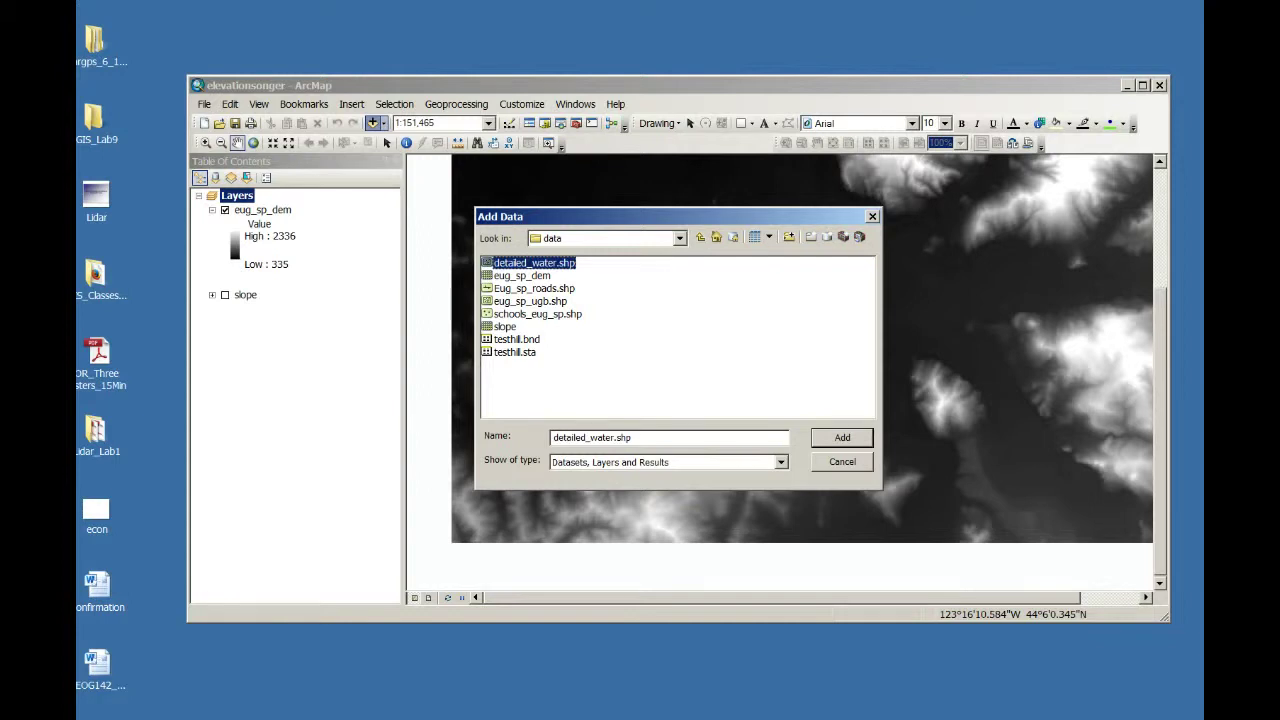
click(842, 437)
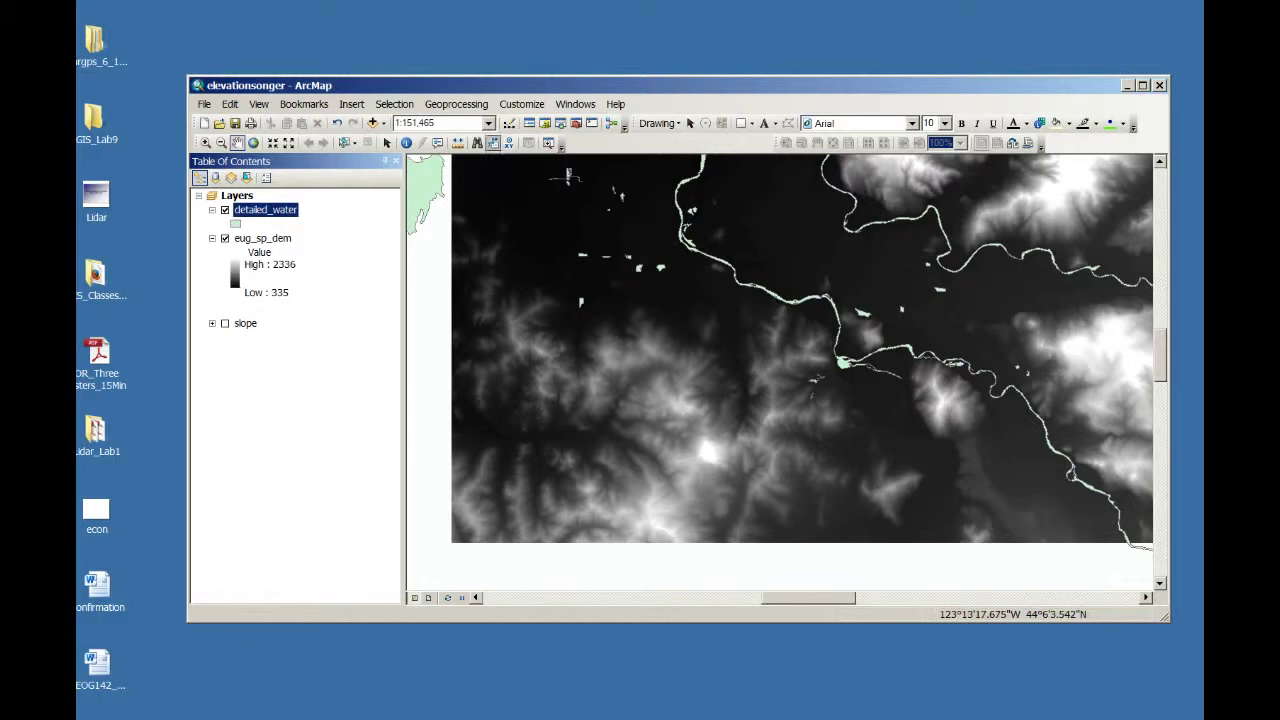
- Add the eug_sp_ugb.shp shapefile from the data folder and zoom the map to its layer extent
click(373, 123)
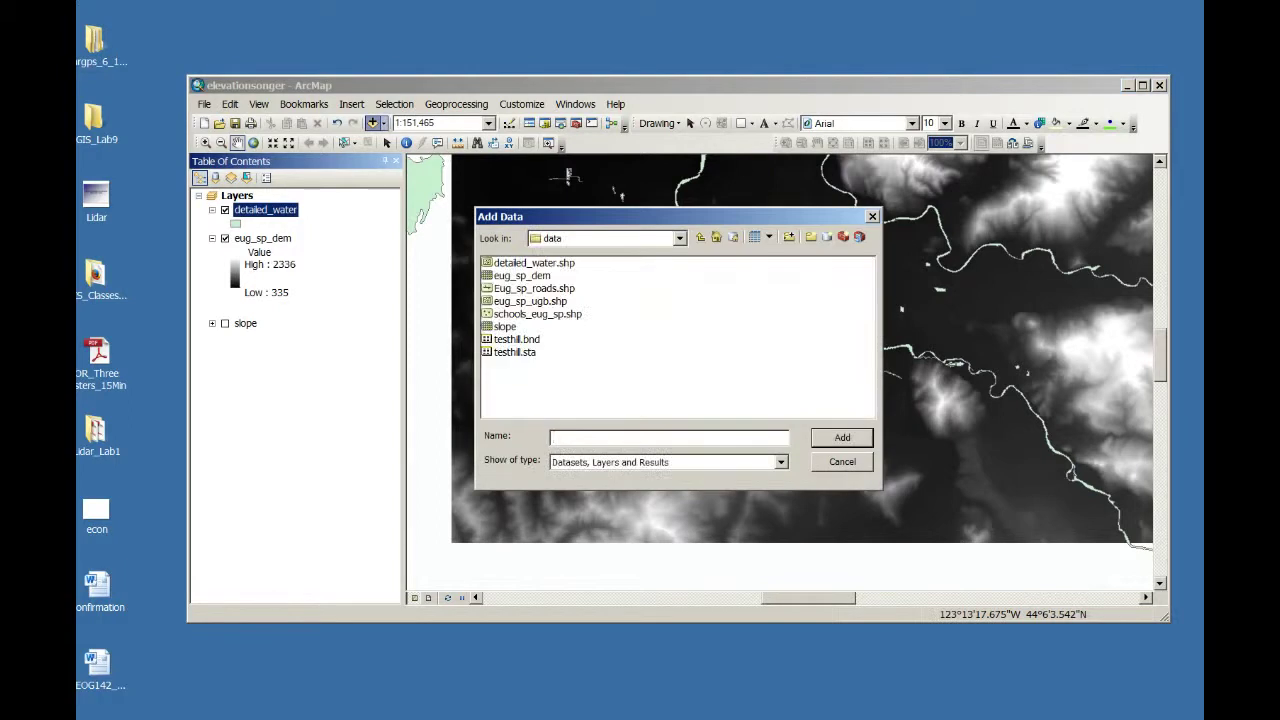
click(521, 301)
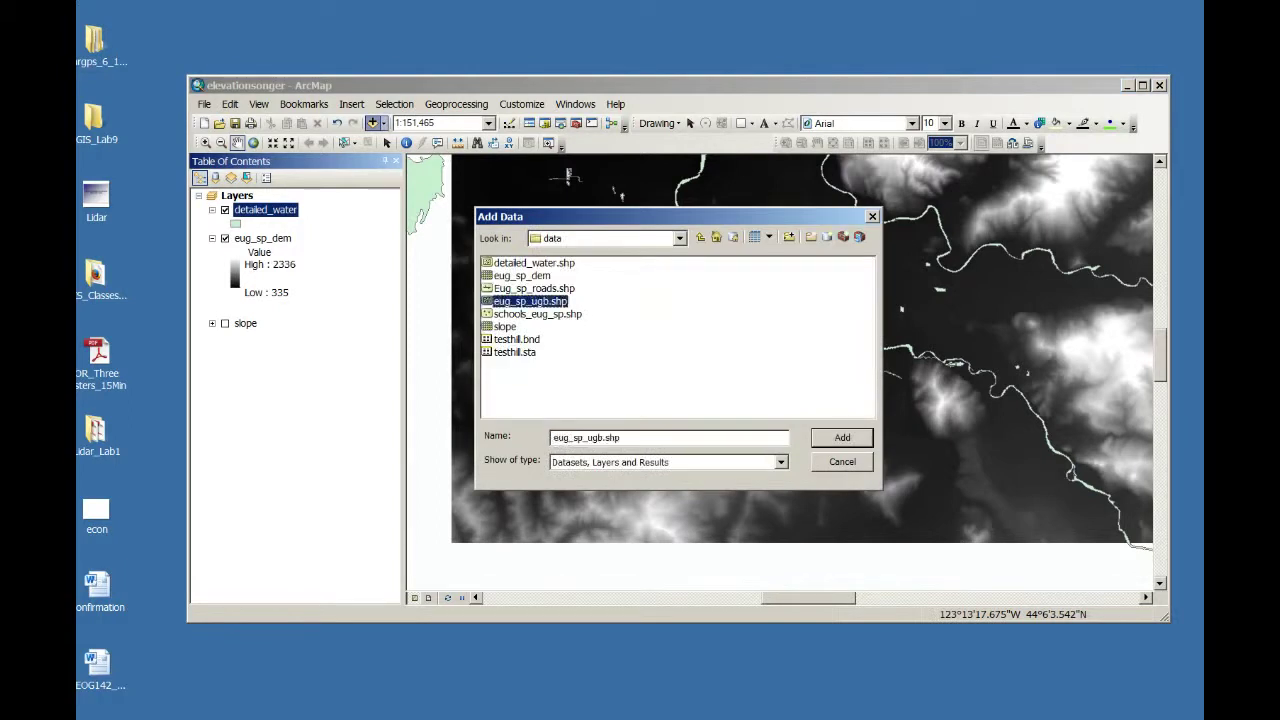
key(Return)
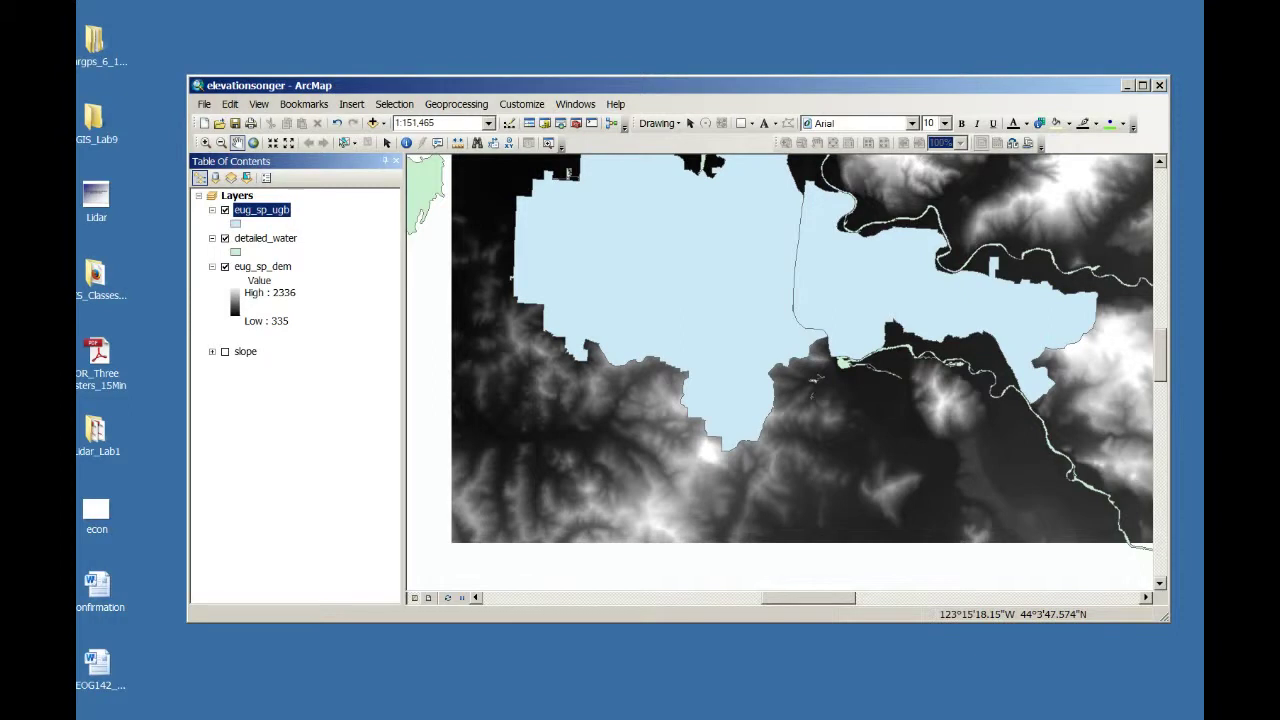
right_click(270, 210)
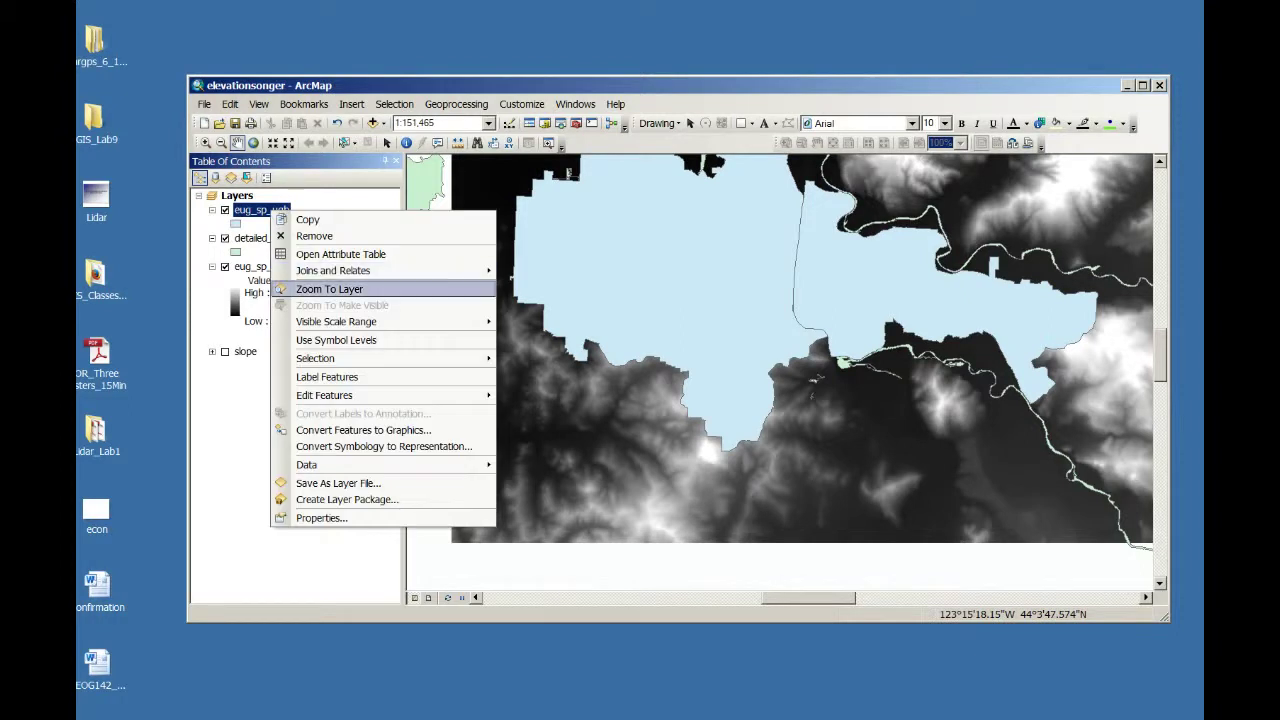
click(329, 289)
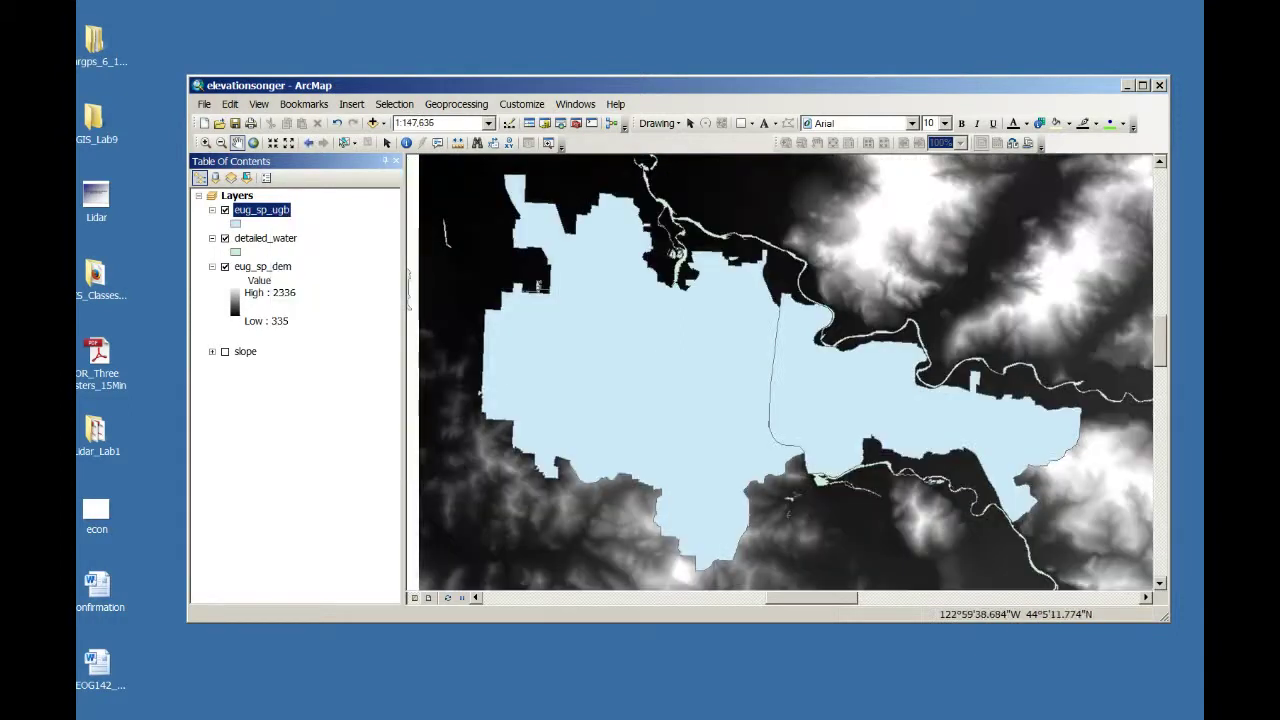
- Symbolize the eug_sp_ugb layer with the Hollow fill and a thicker dark green outline
click(236, 224)
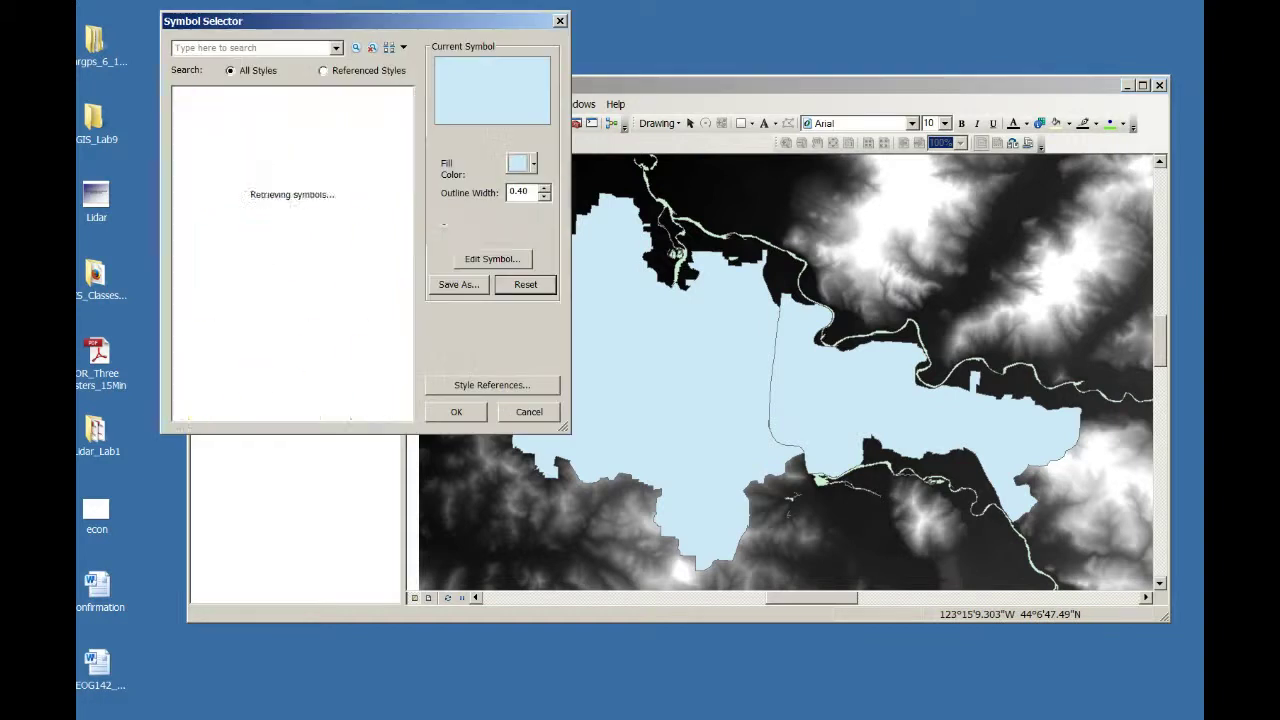
click(370, 130)
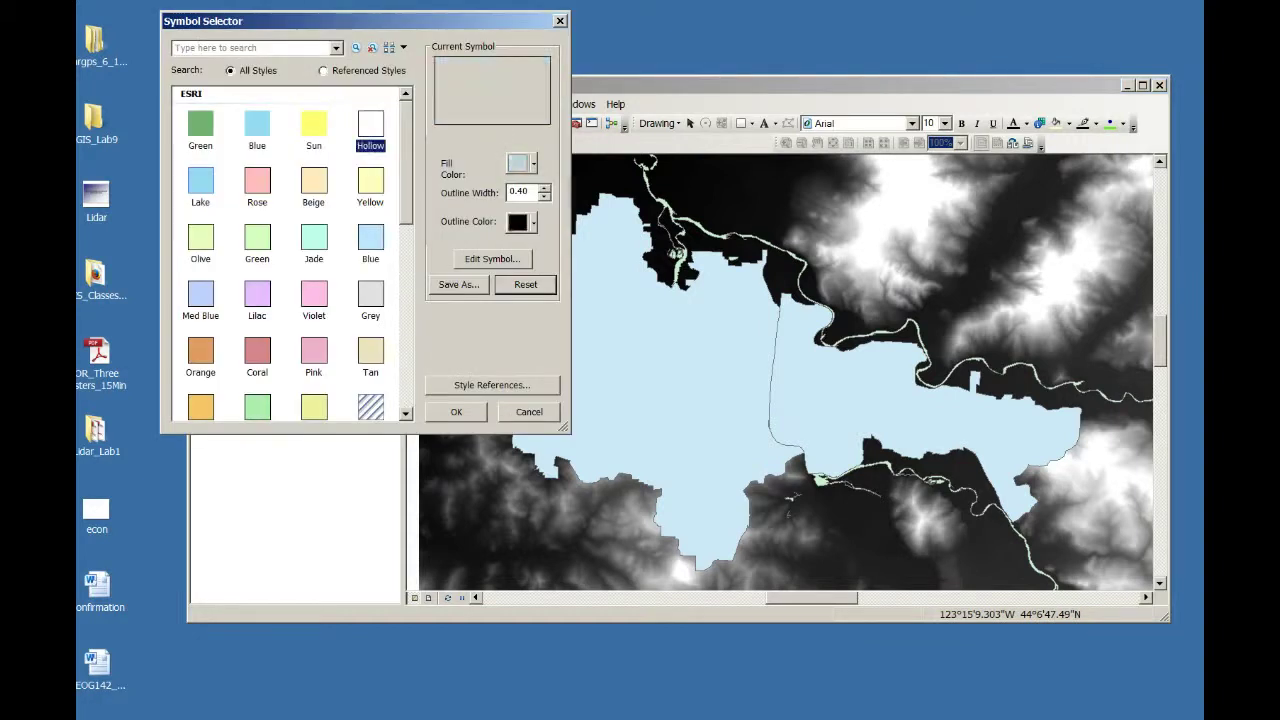
click(533, 222)
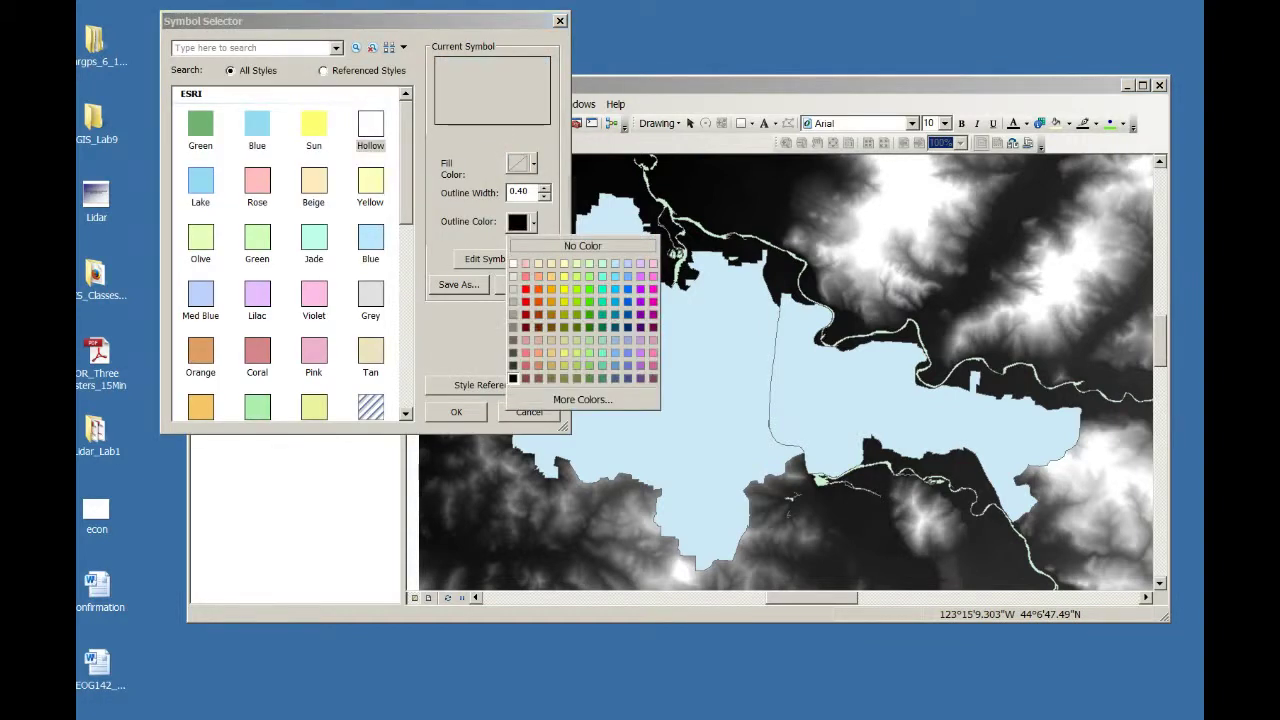
click(538, 297)
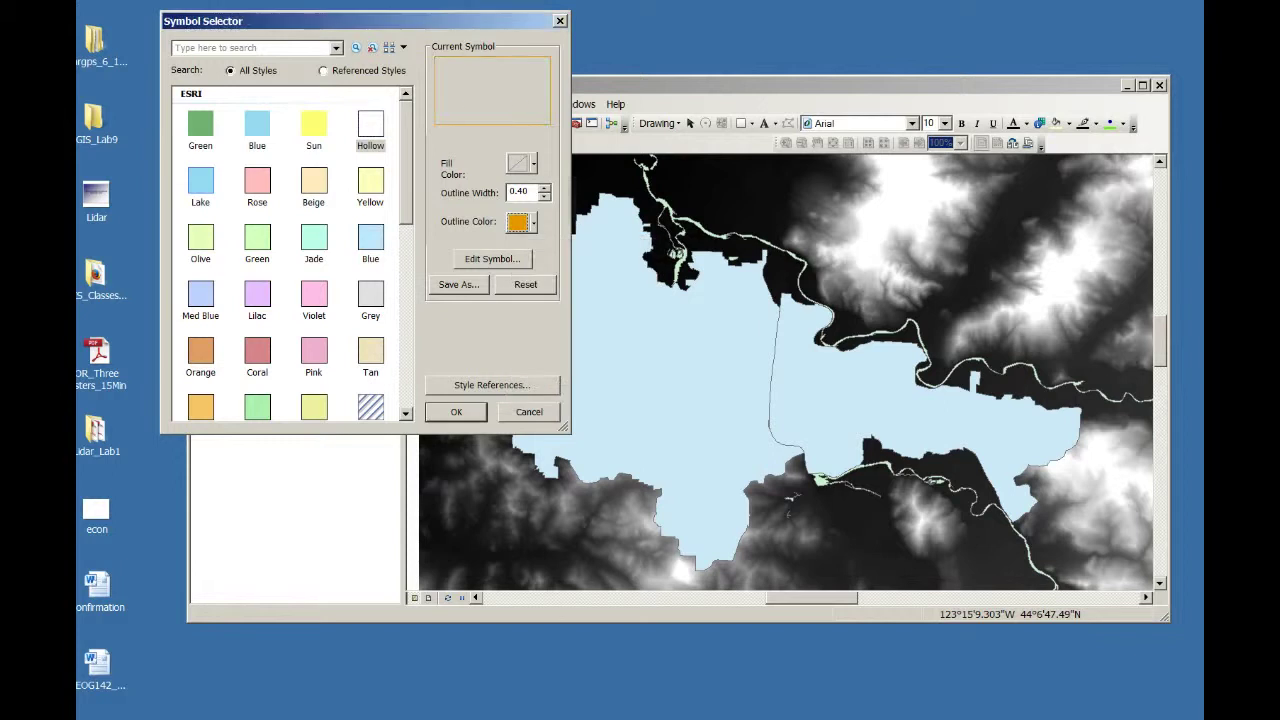
click(543, 188)
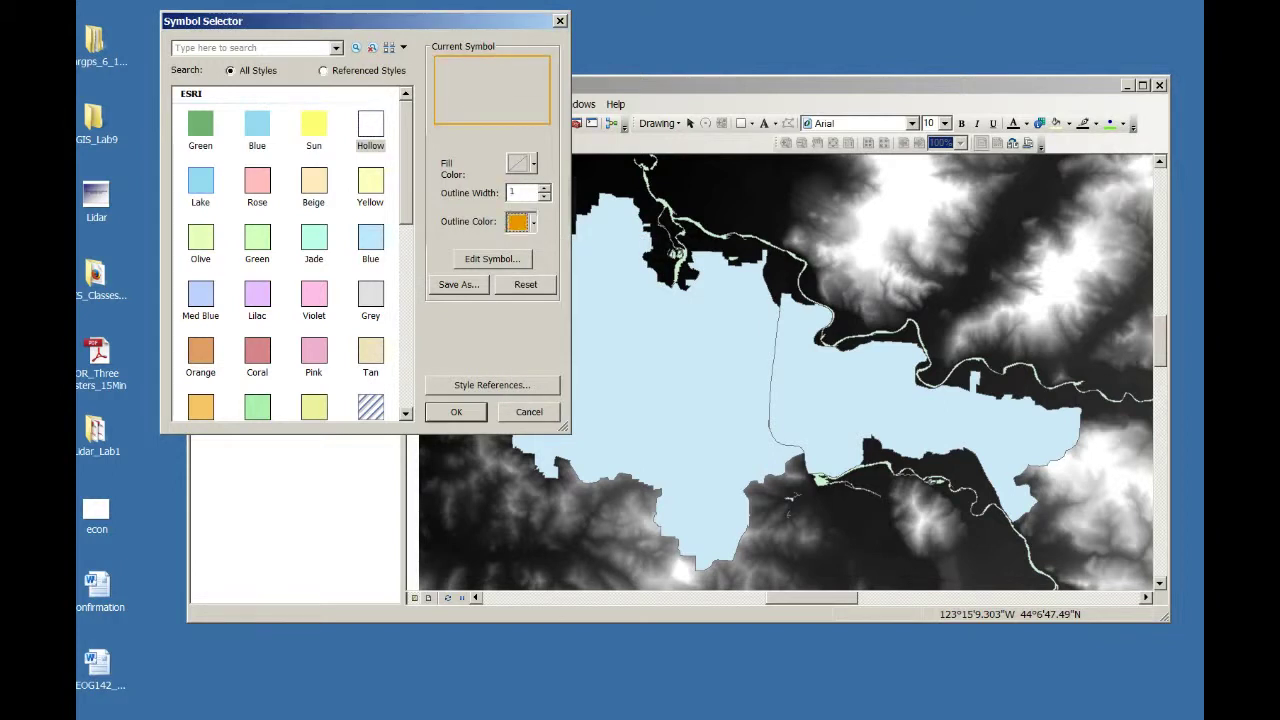
click(533, 222)
click(589, 327)
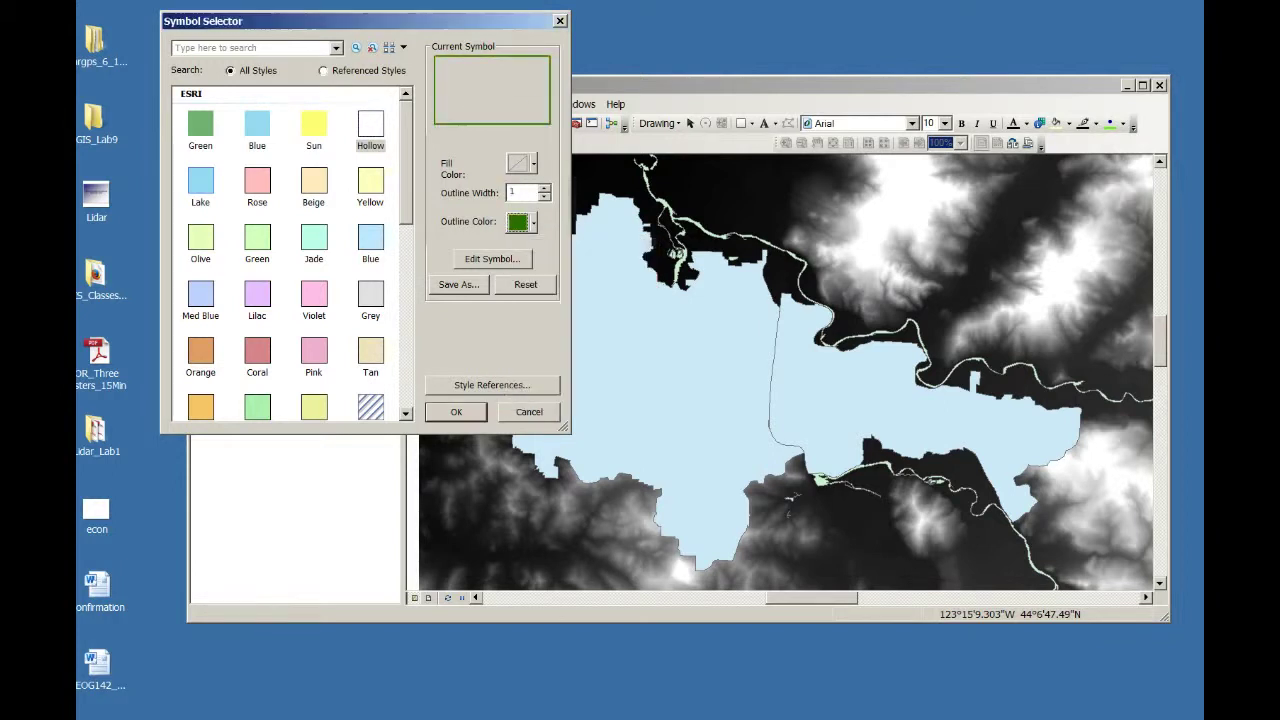
click(543, 188)
key(Return)
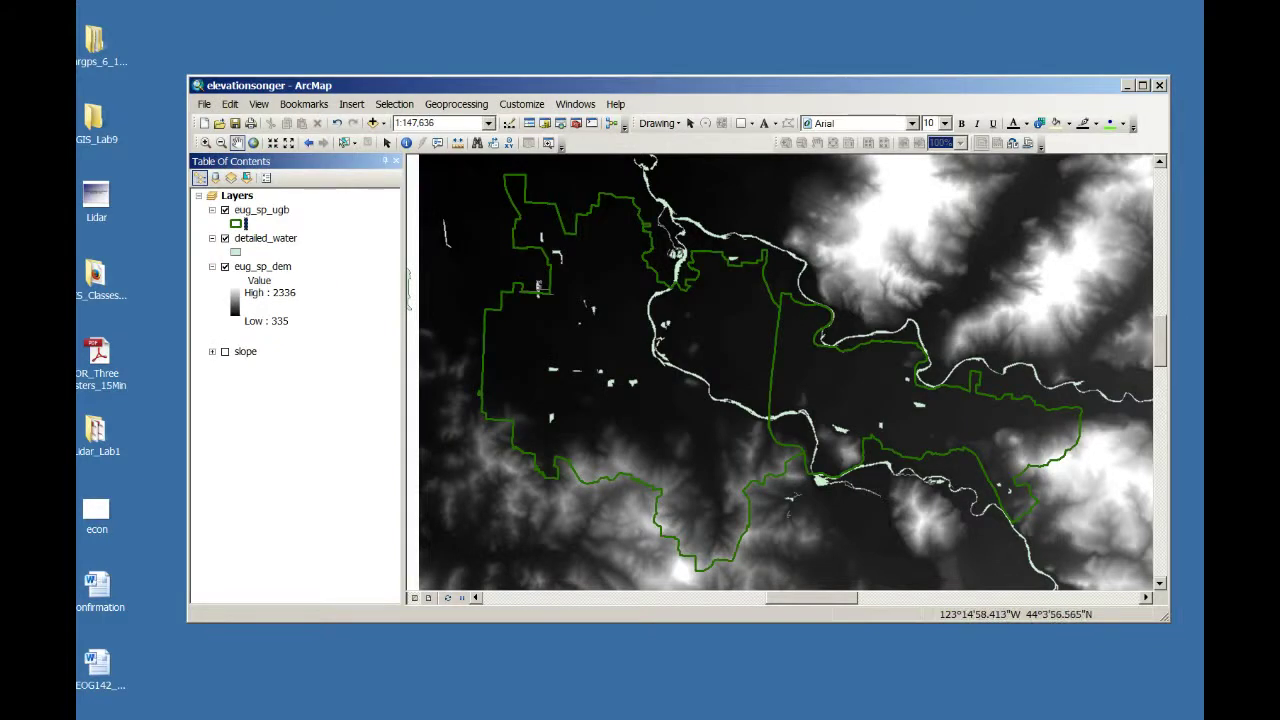
- Symbolize the detailed_water layer with a light blue fill and no outline color, and save the map document
click(235, 252)
click(525, 163)
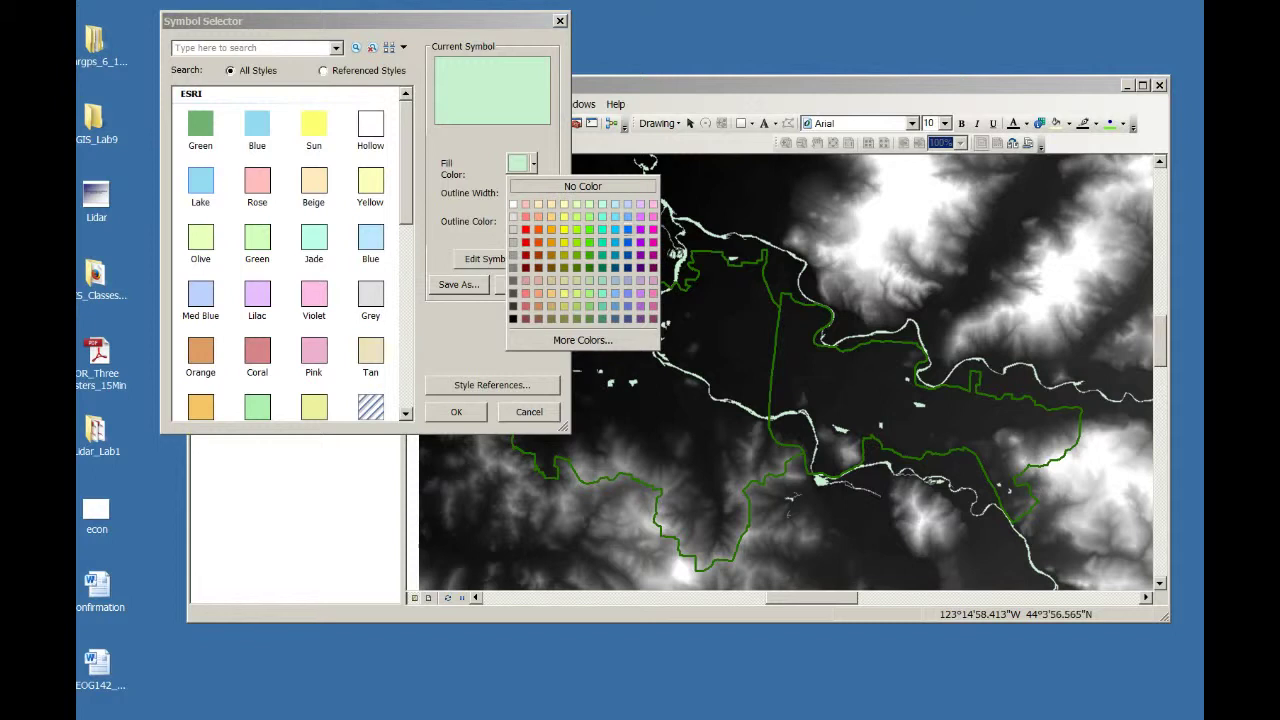
click(627, 217)
click(533, 221)
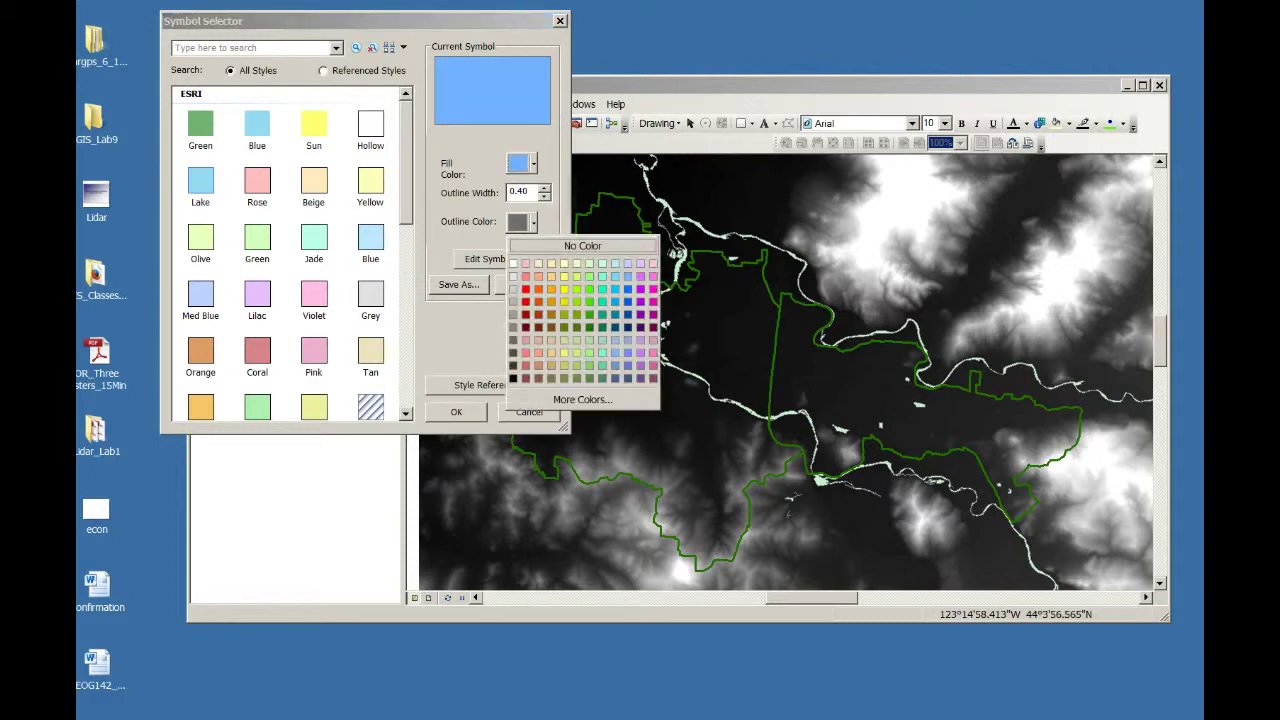
click(582, 245)
click(456, 411)
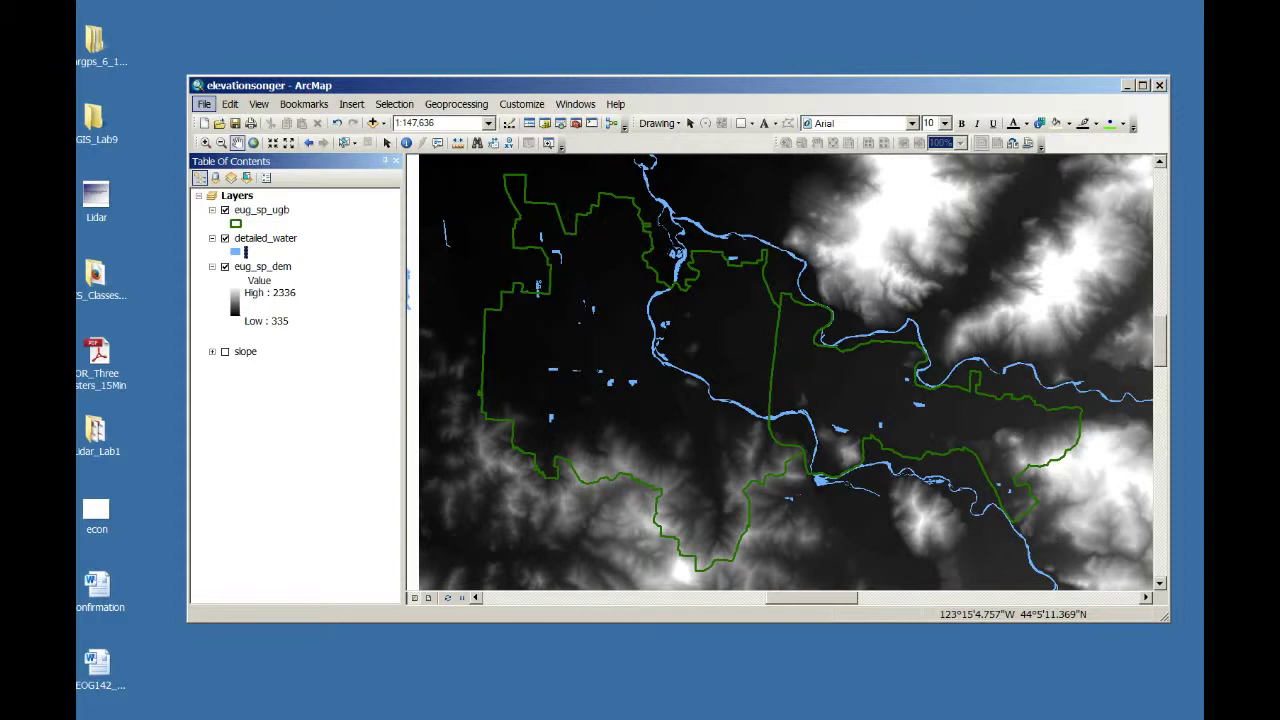
click(204, 104)
click(229, 155)
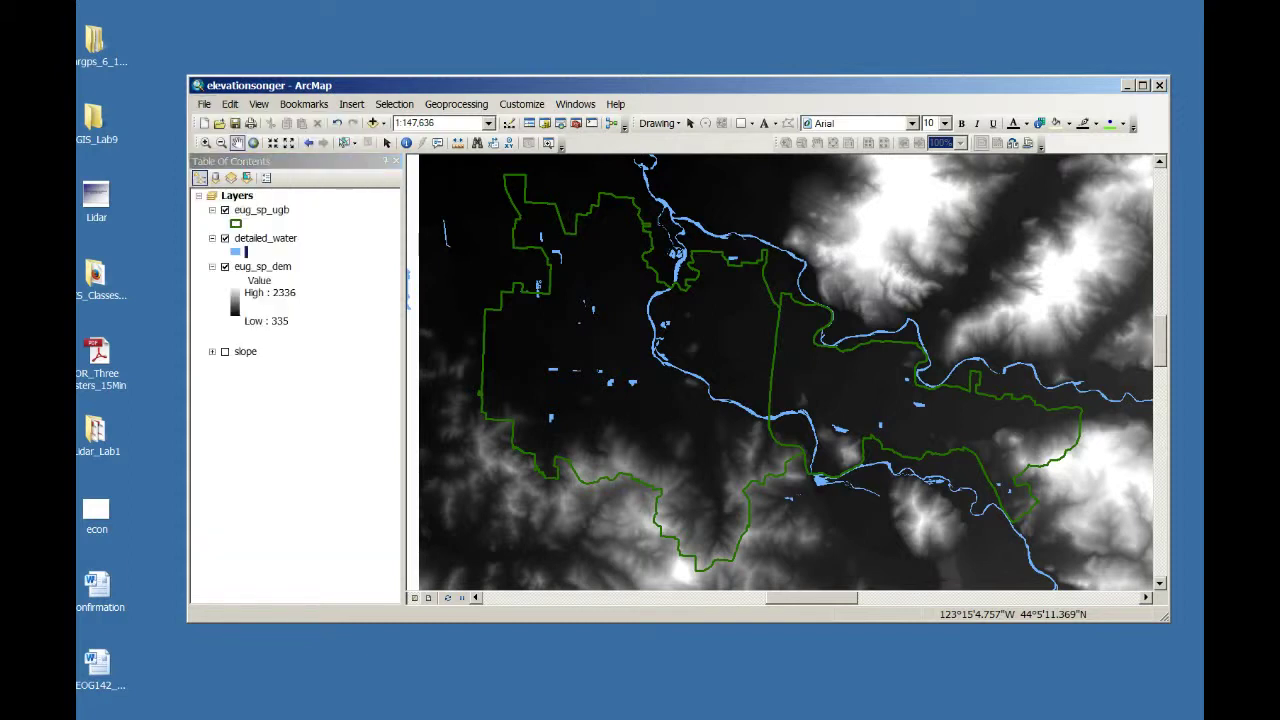
- Dock the Catalog window beside the map at a narrow width and expand the home folder and its data folder
drag(562, 86, 505, 56)
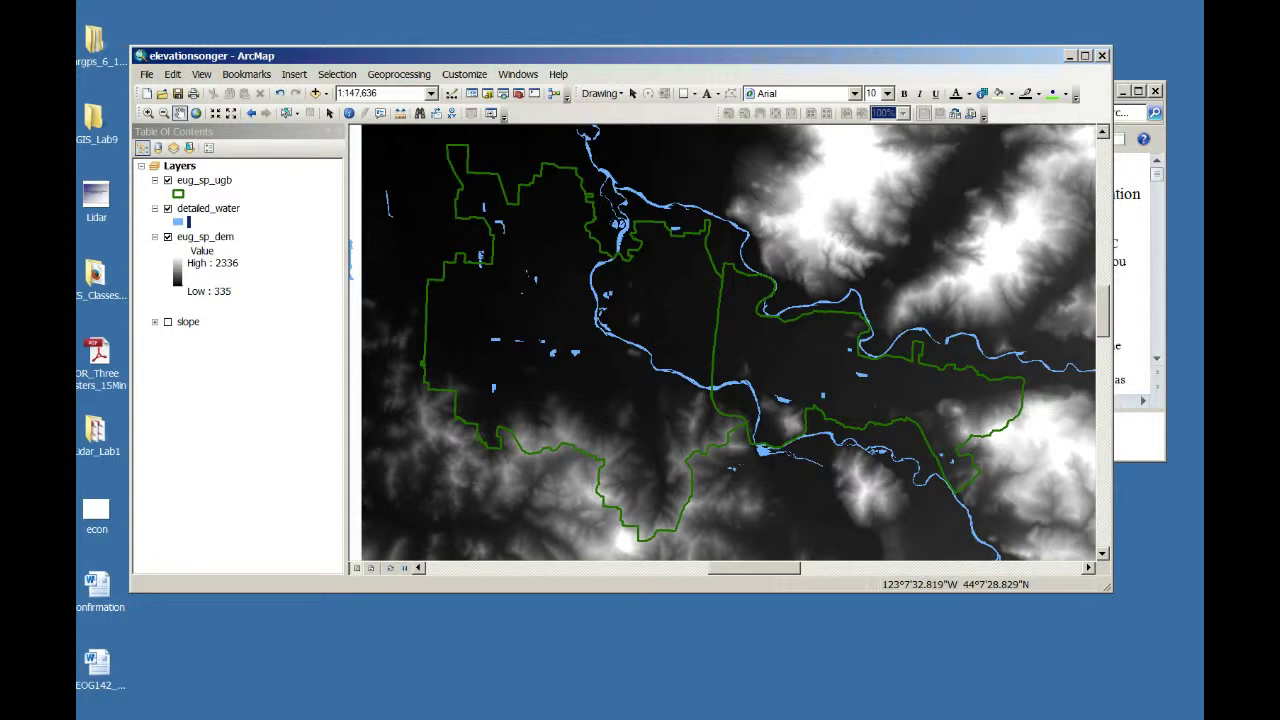
click(518, 74)
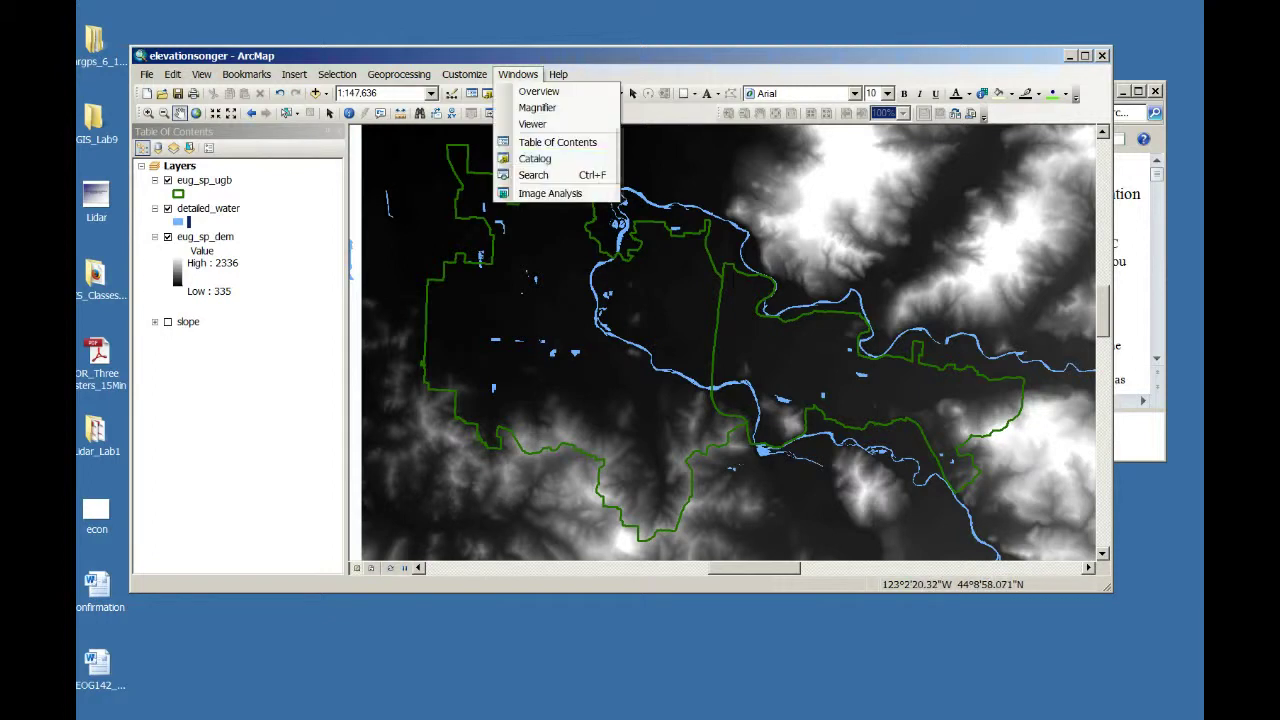
click(528, 160)
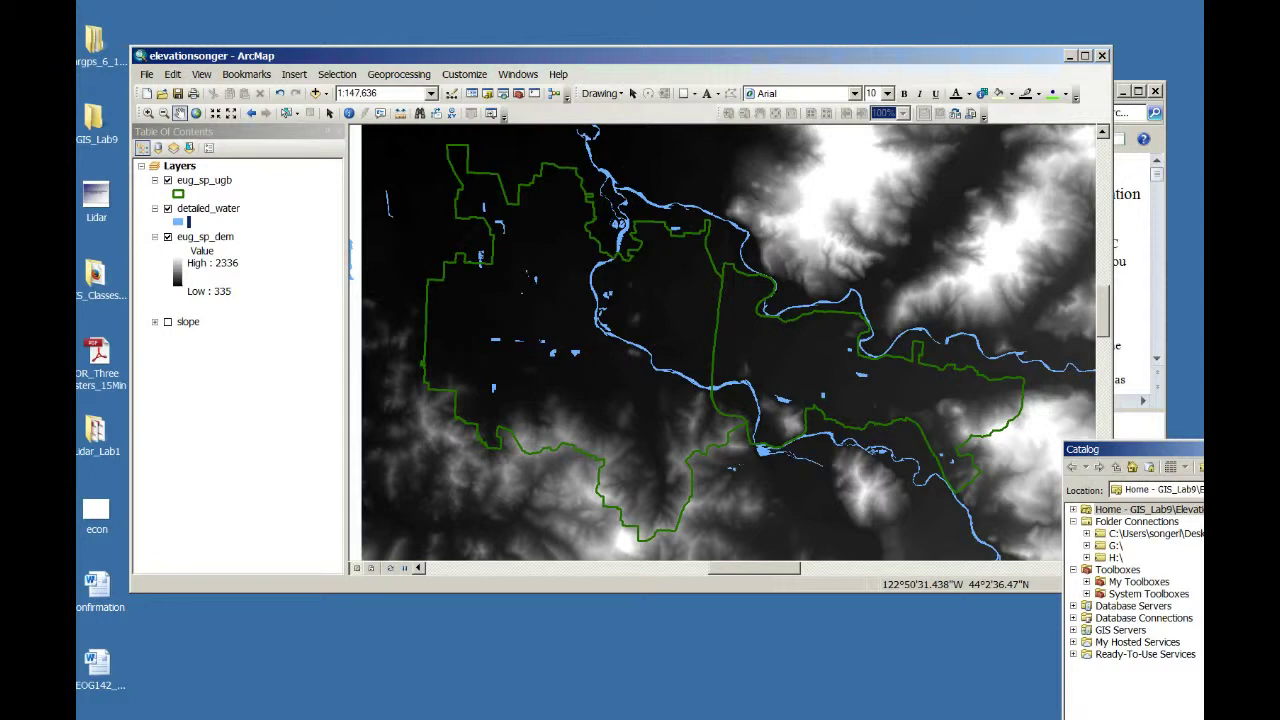
drag(1130, 449, 1088, 349)
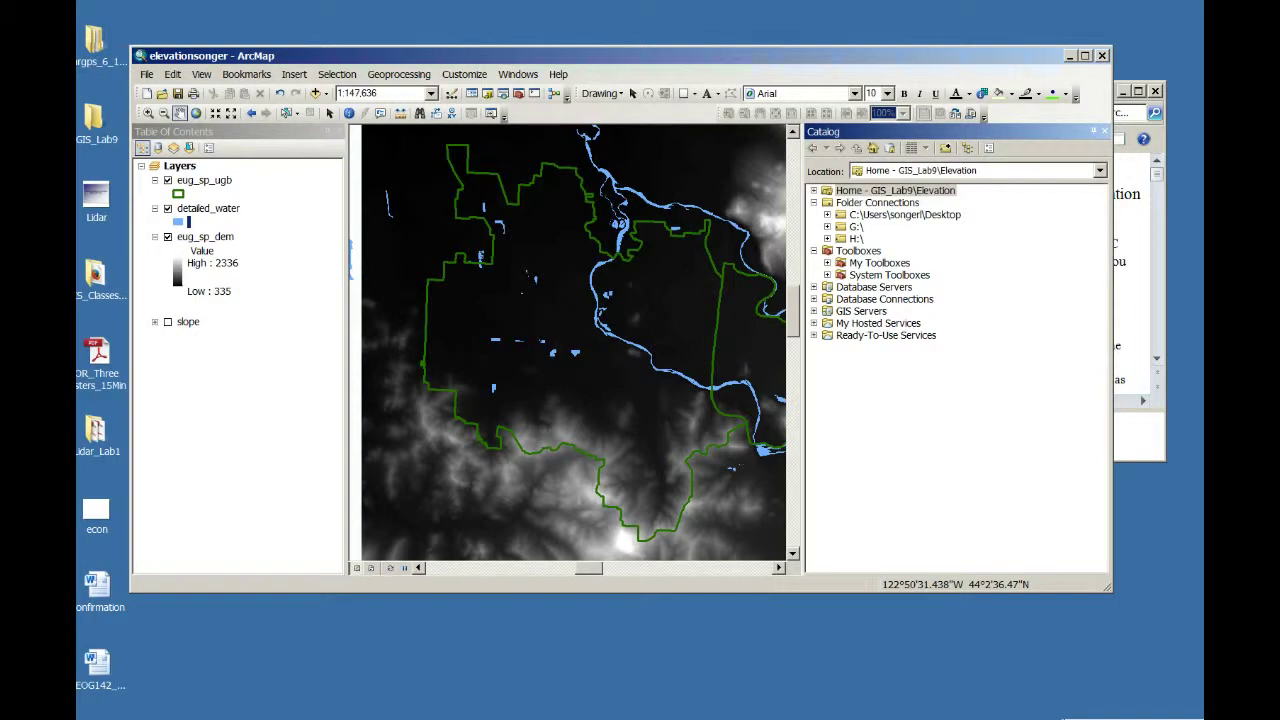
drag(802, 349, 955, 349)
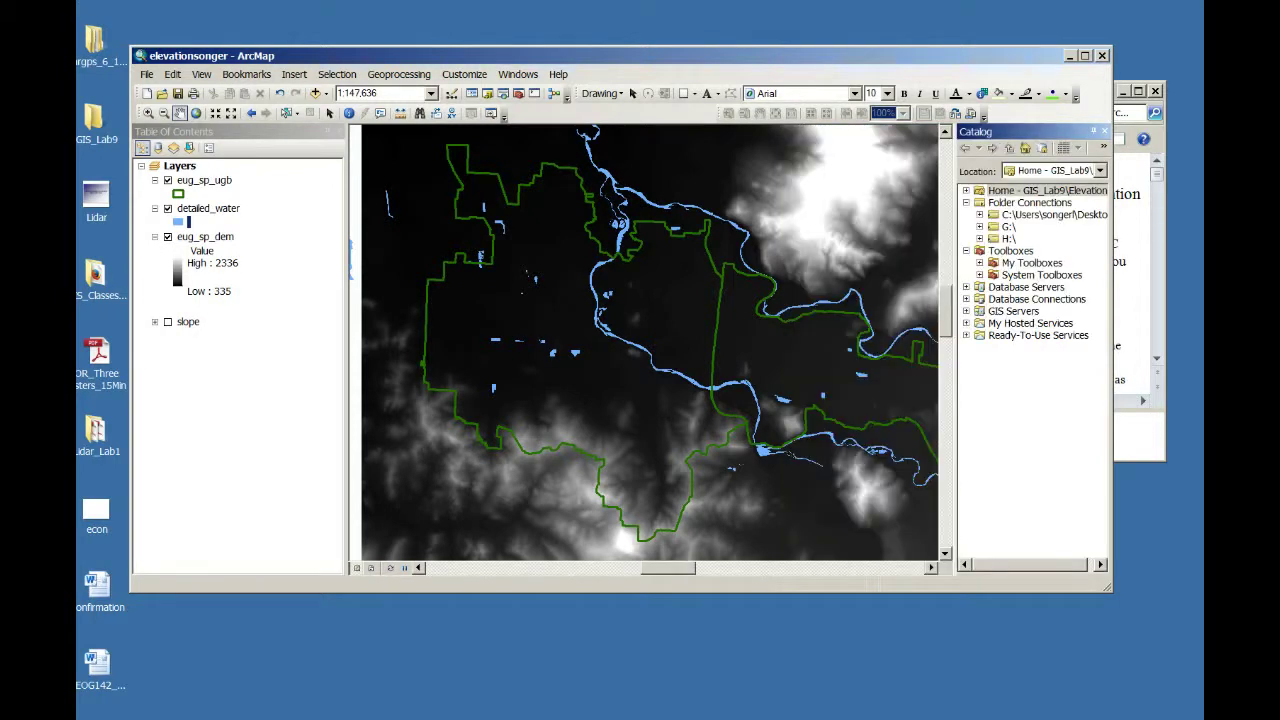
drag(1111, 349, 1173, 349)
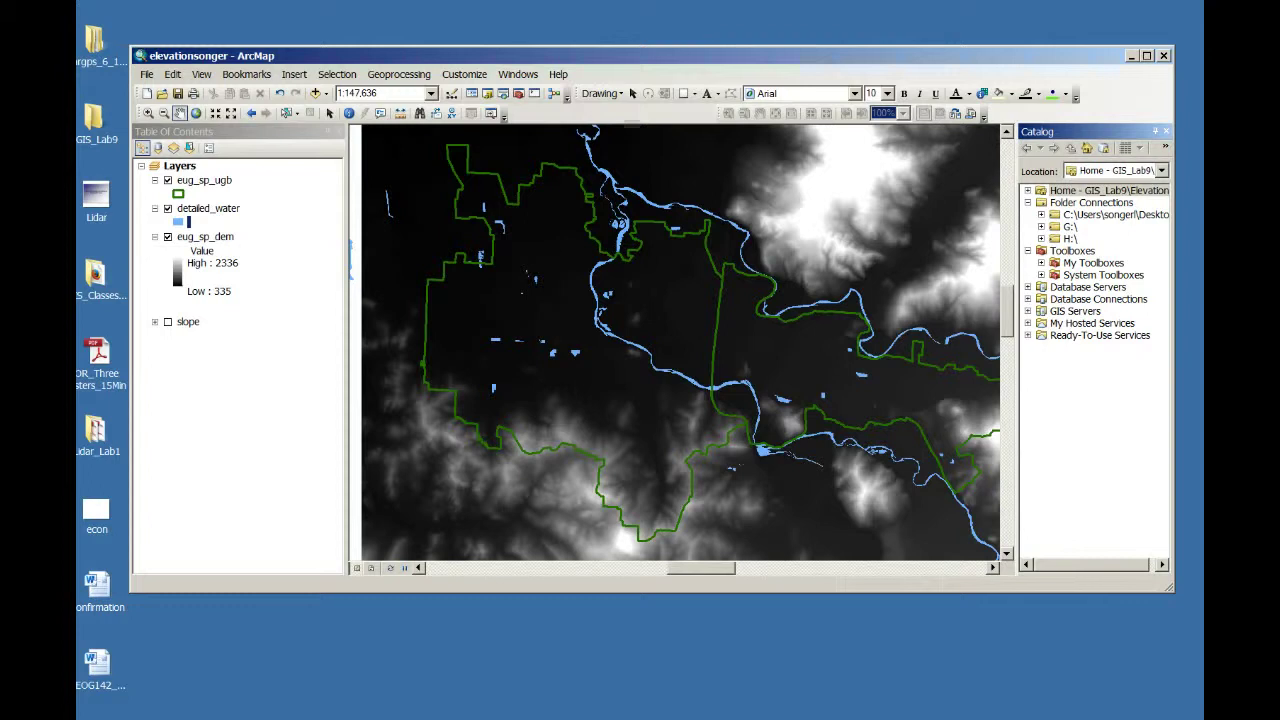
drag(1016, 350, 996, 350)
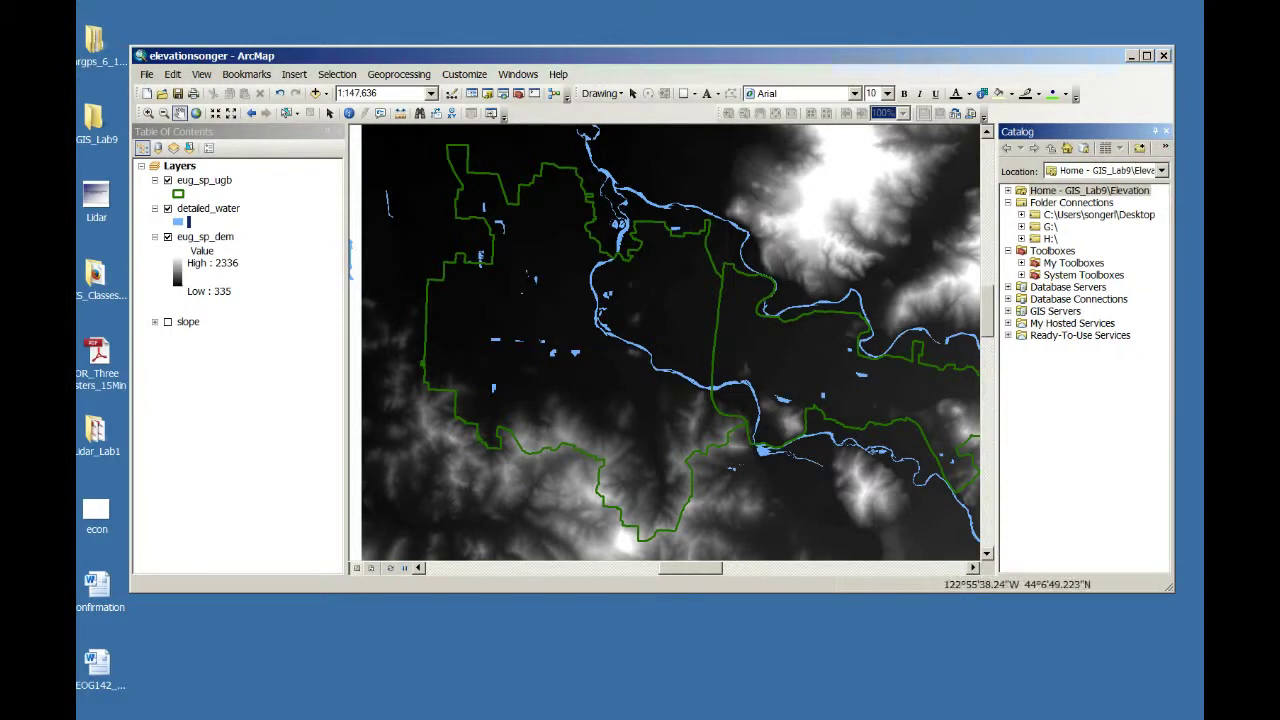
click(1008, 190)
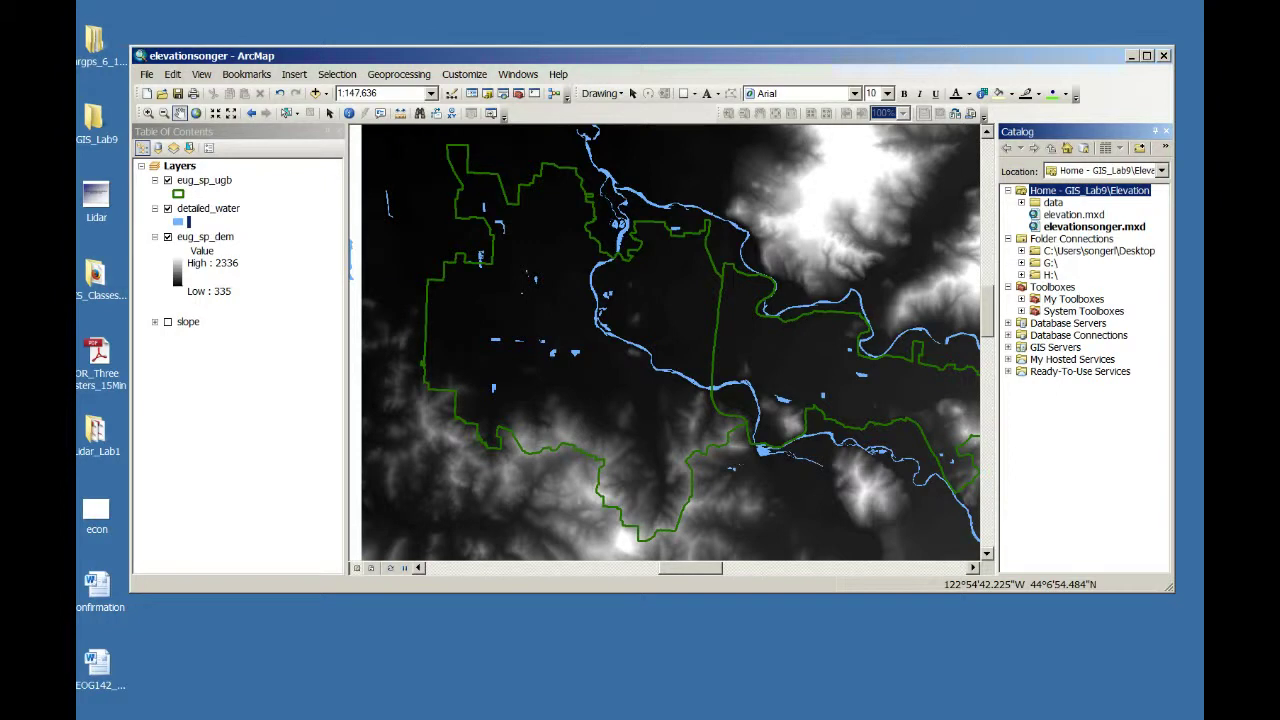
click(1021, 202)
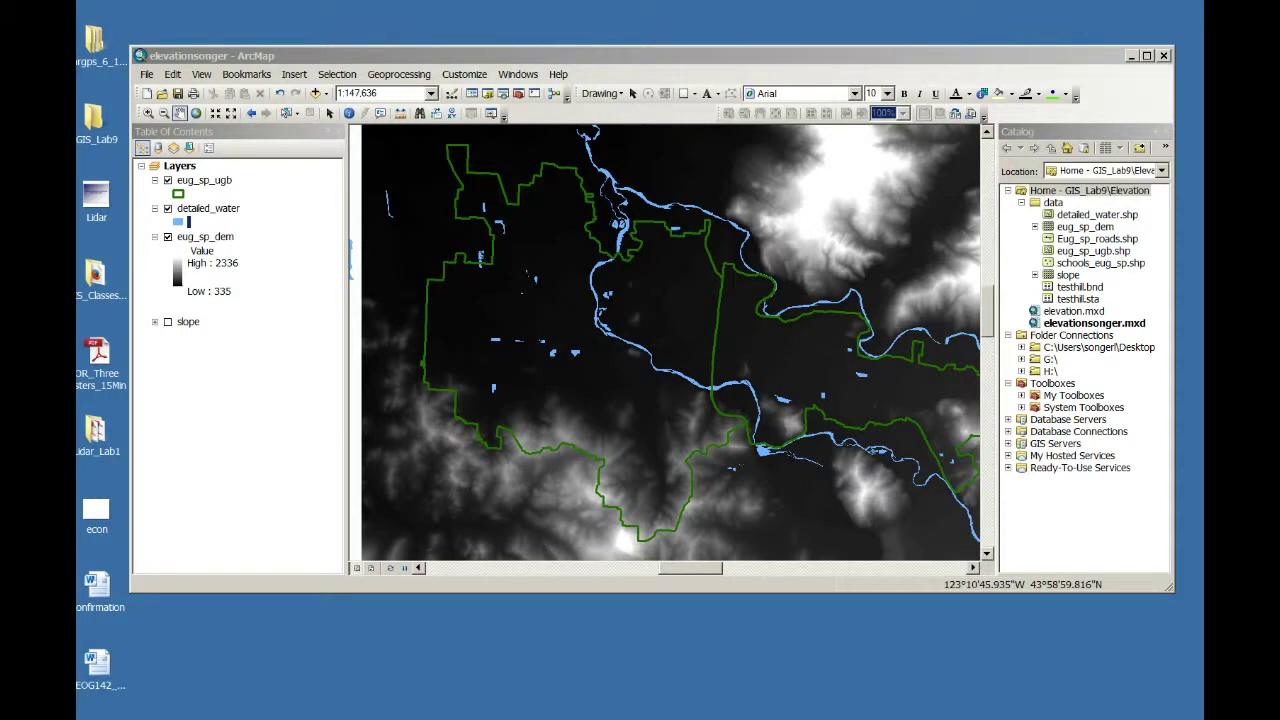
- Examine the VALUE and COUNT fields and the first record in the eug_sp_dem attribute table
right_click(222, 238)
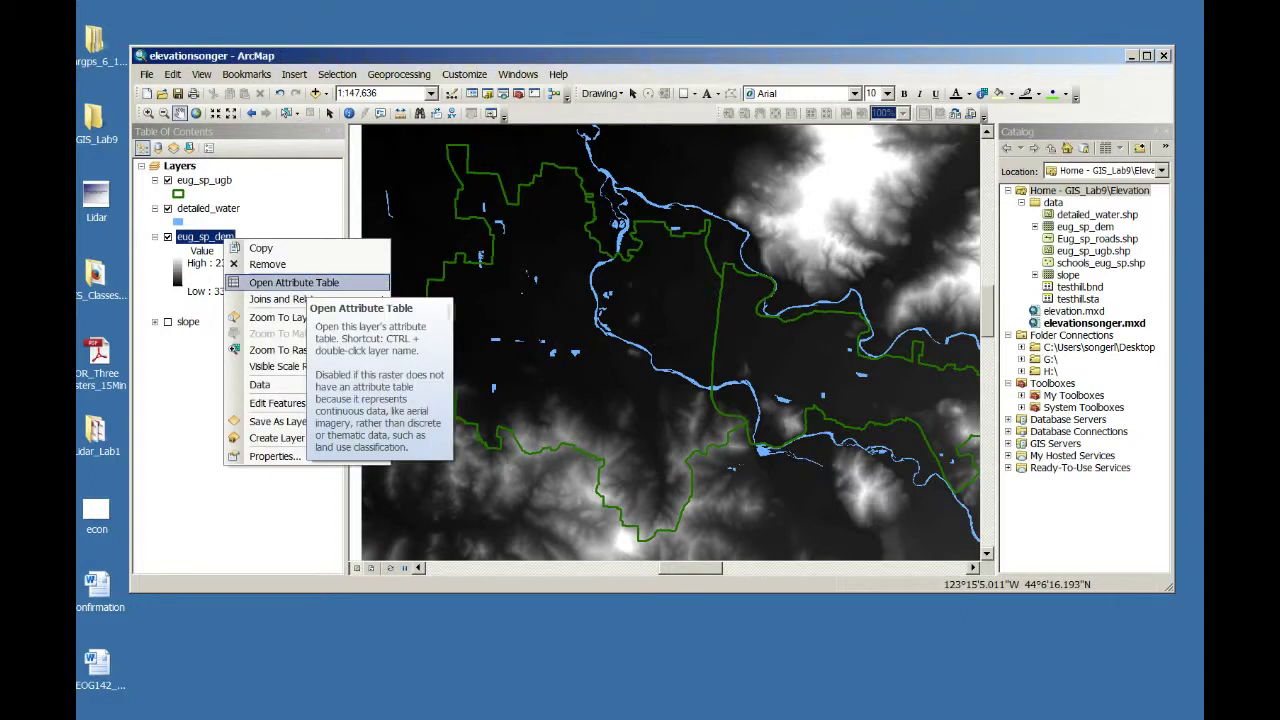
click(300, 283)
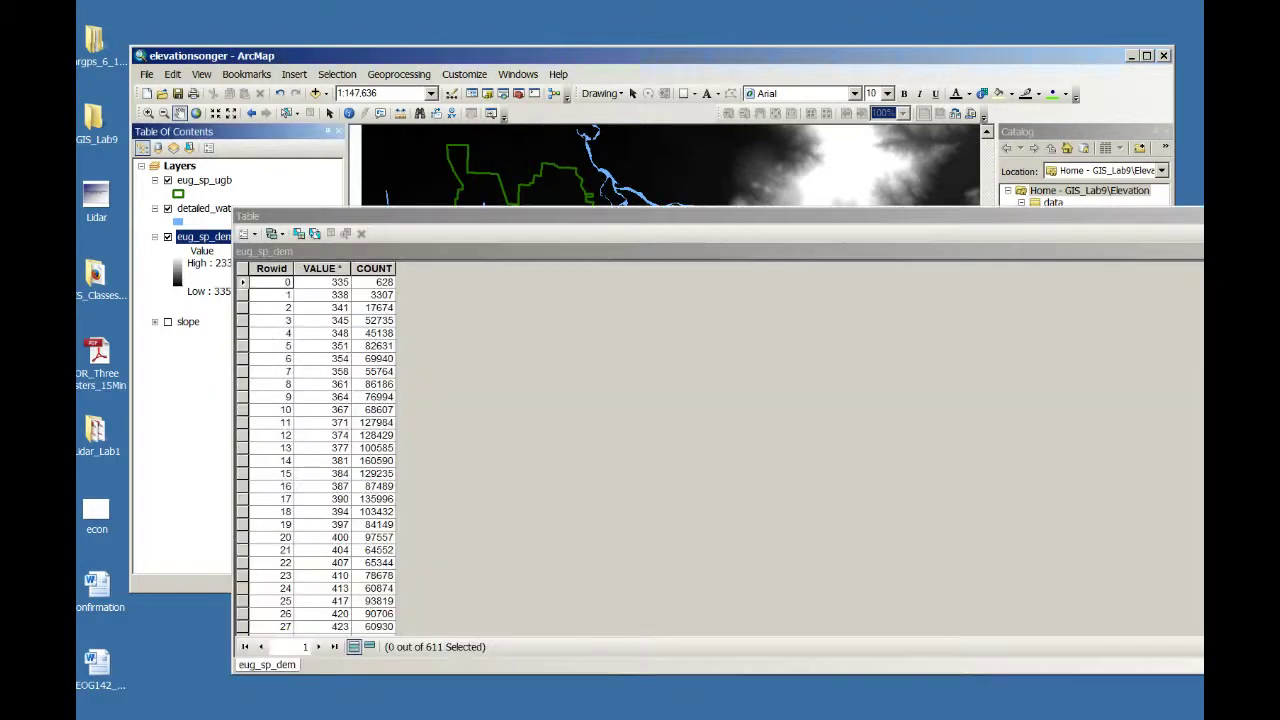
click(321, 268)
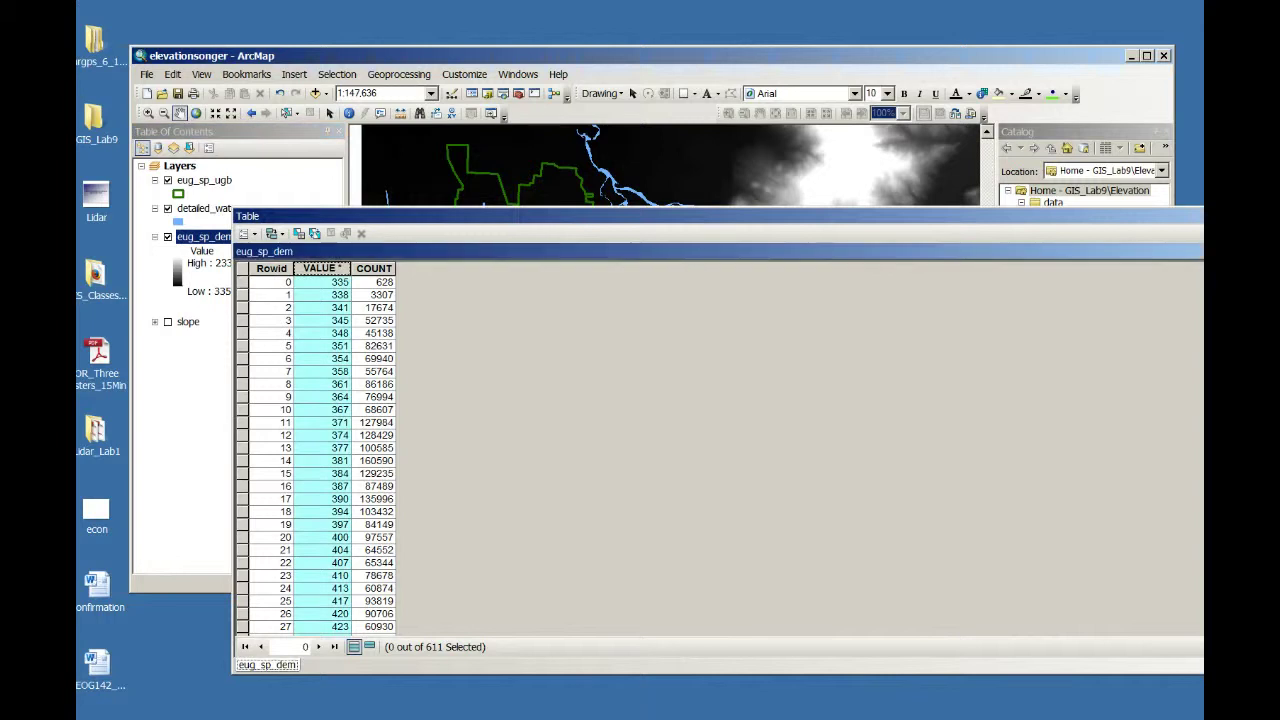
click(373, 268)
click(242, 282)
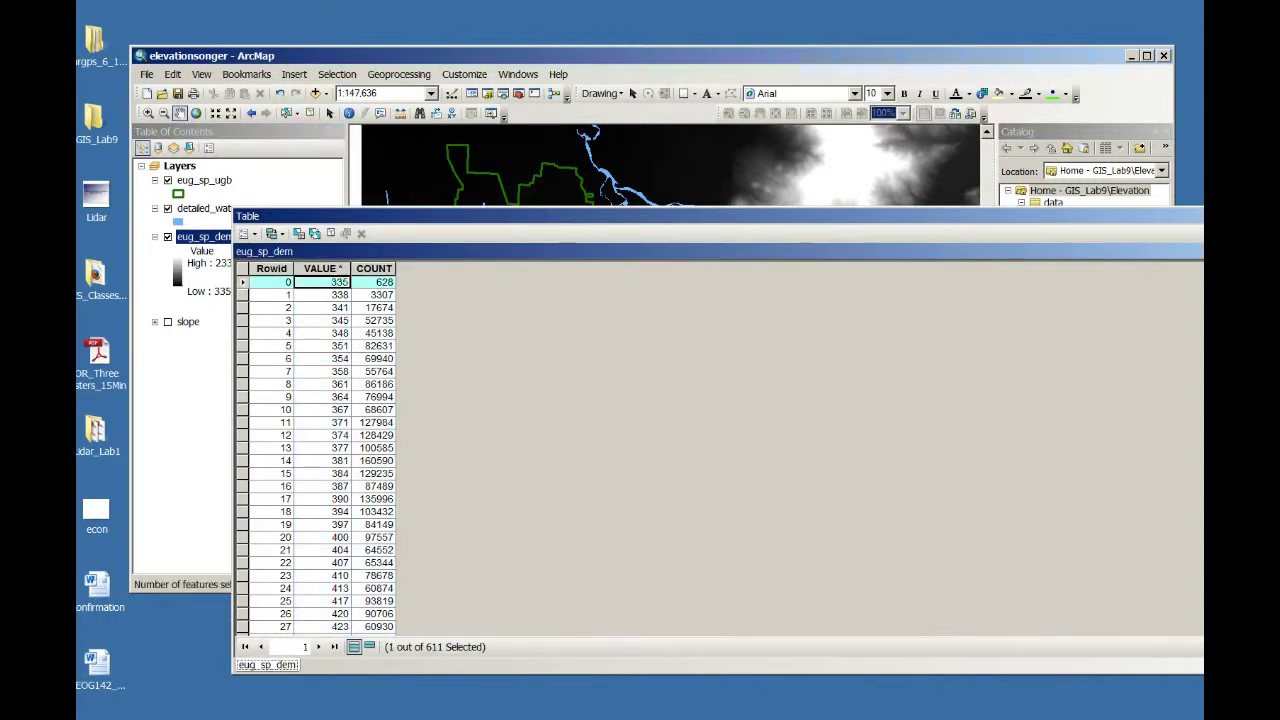
click(373, 282)
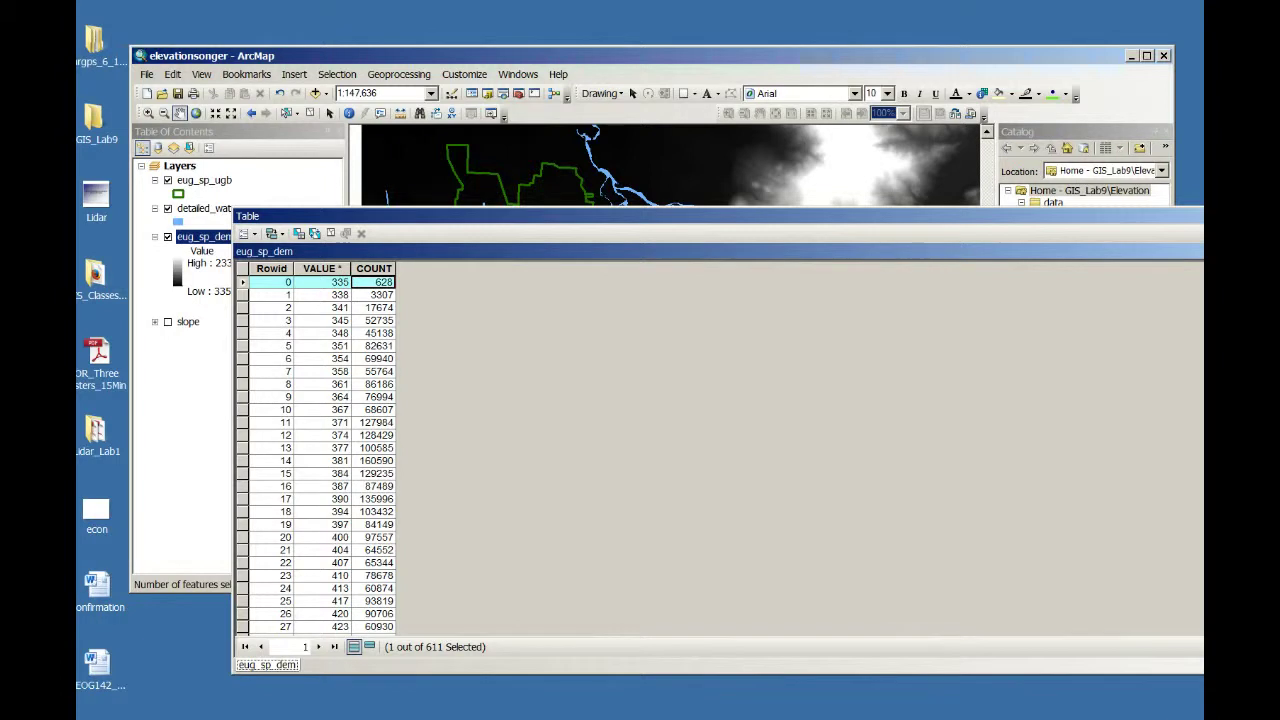
click(1199, 216)
- Display the slope layer with its legend in place of eug_sp_dem and check whether its attribute table is available
click(168, 236)
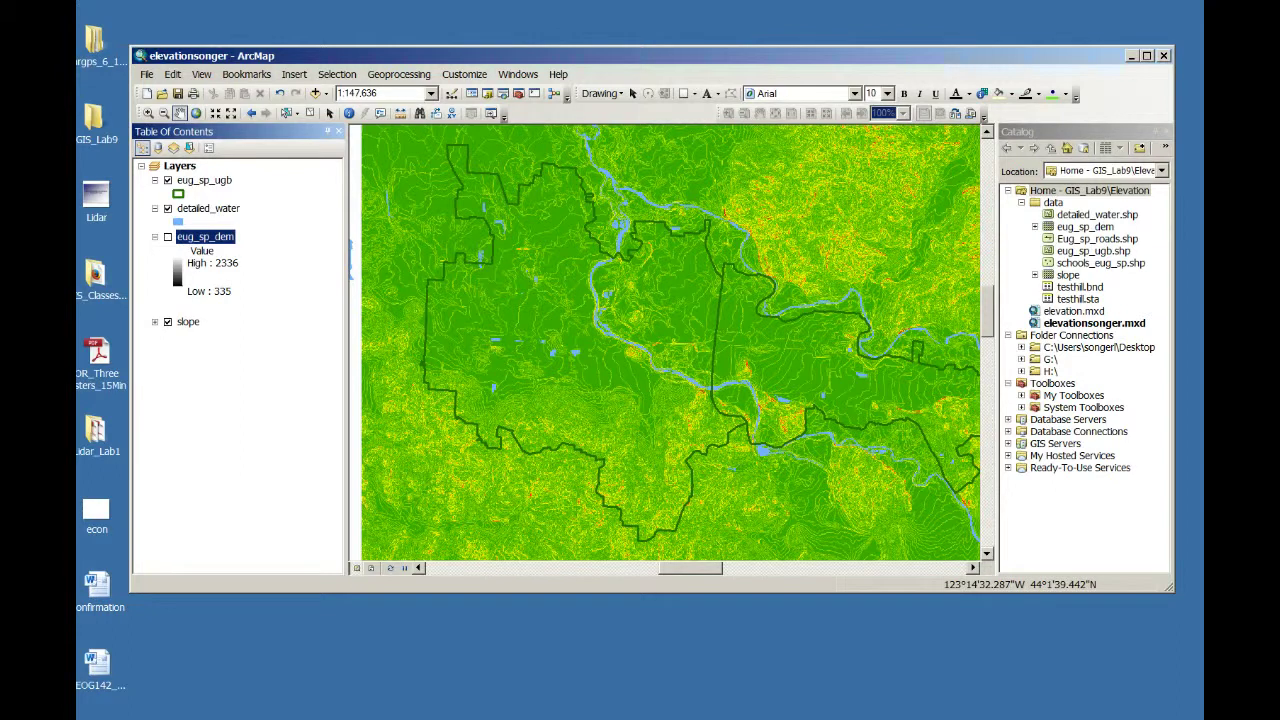
click(155, 321)
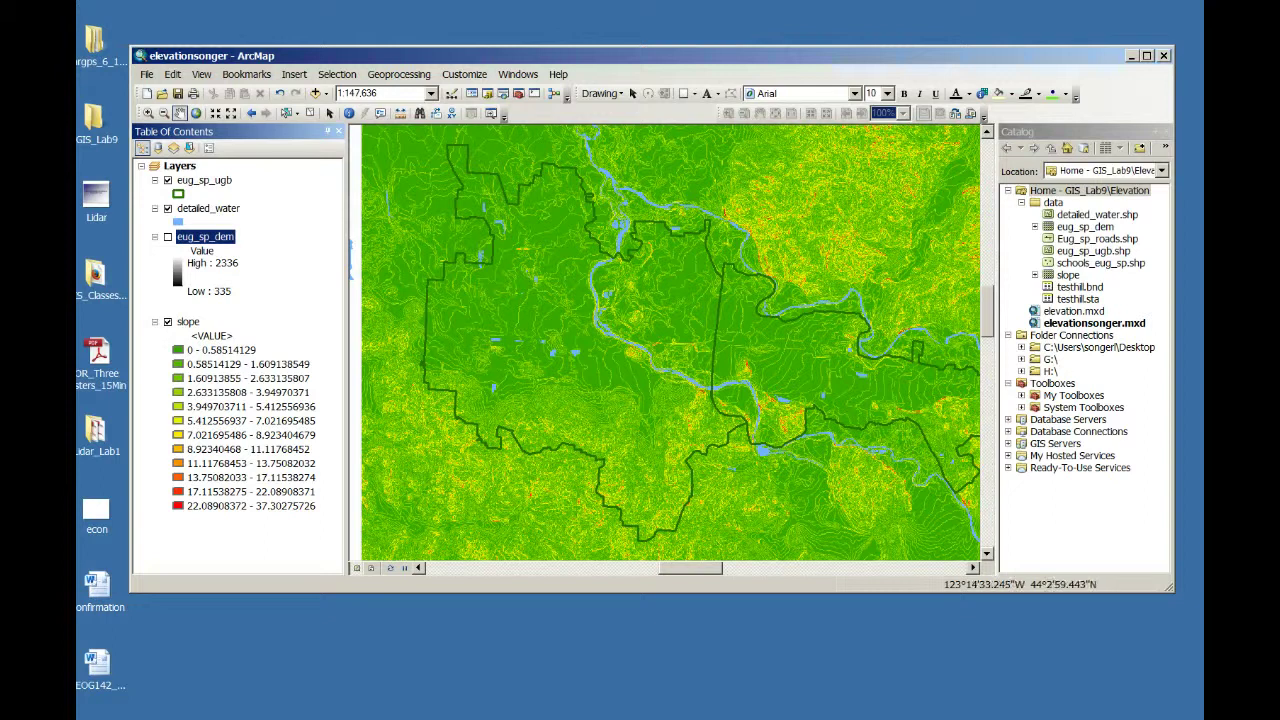
right_click(188, 322)
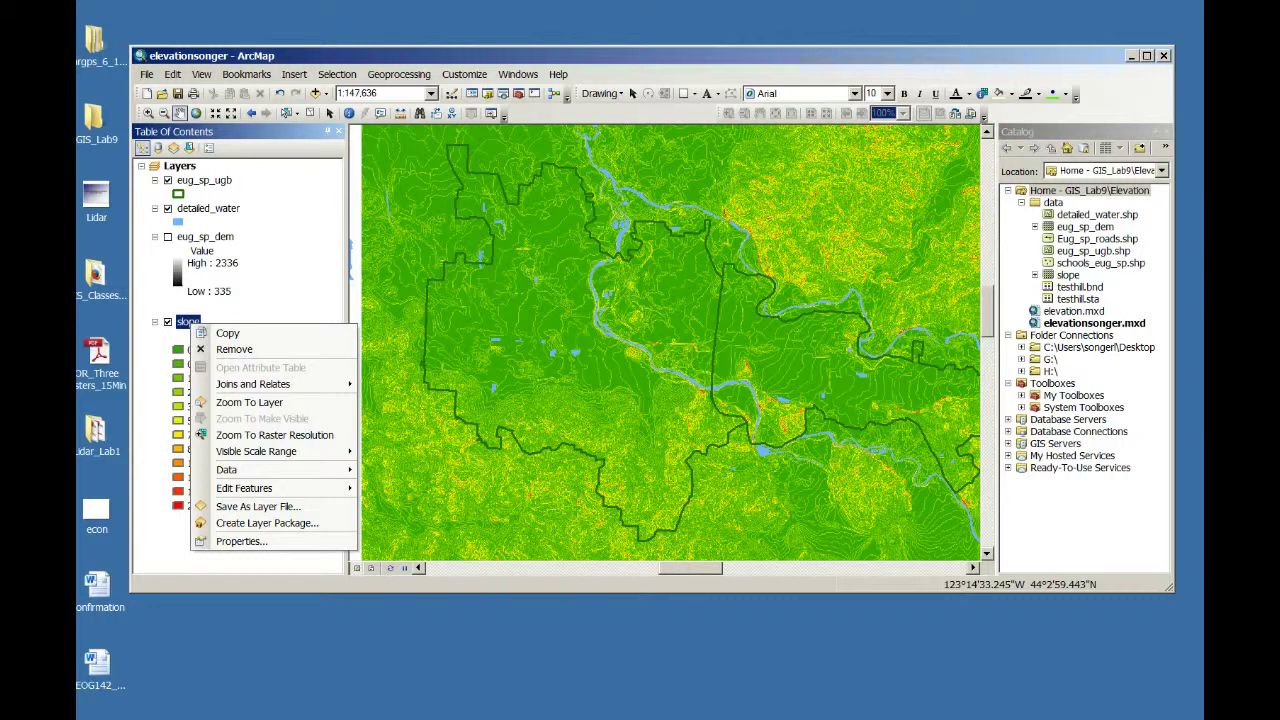
click(208, 291)
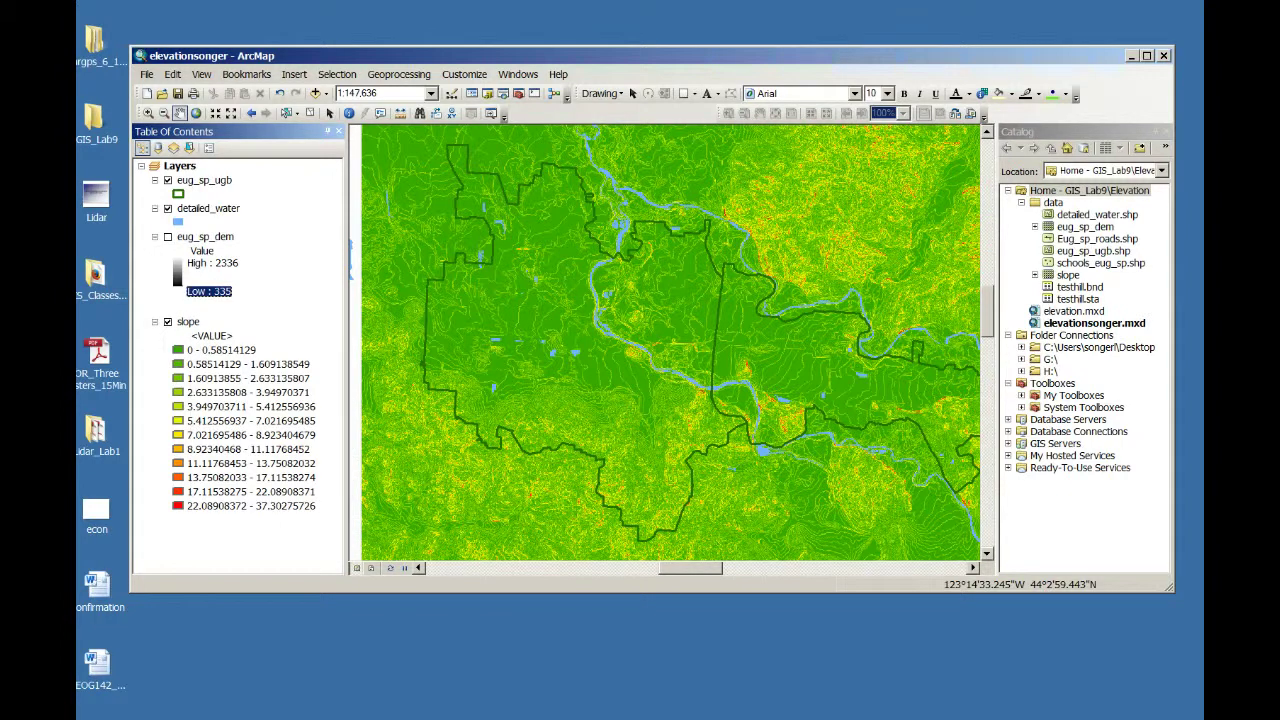
right_click(188, 322)
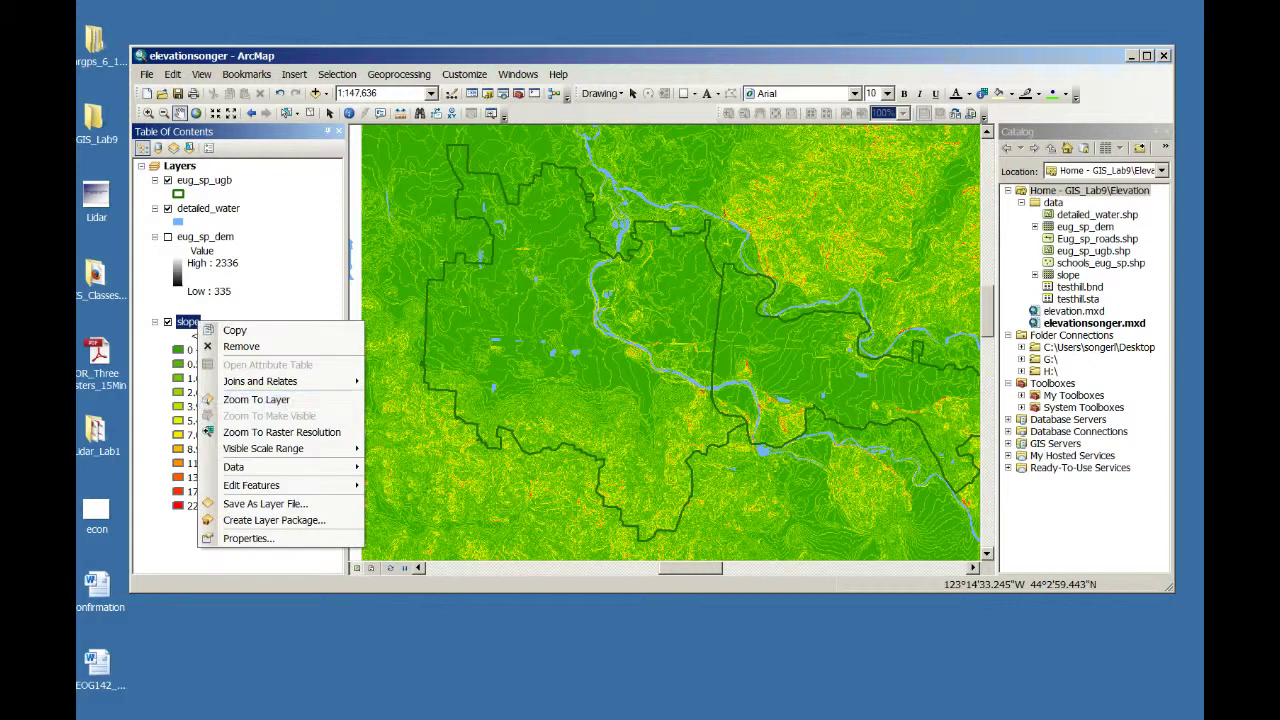
click(208, 291)
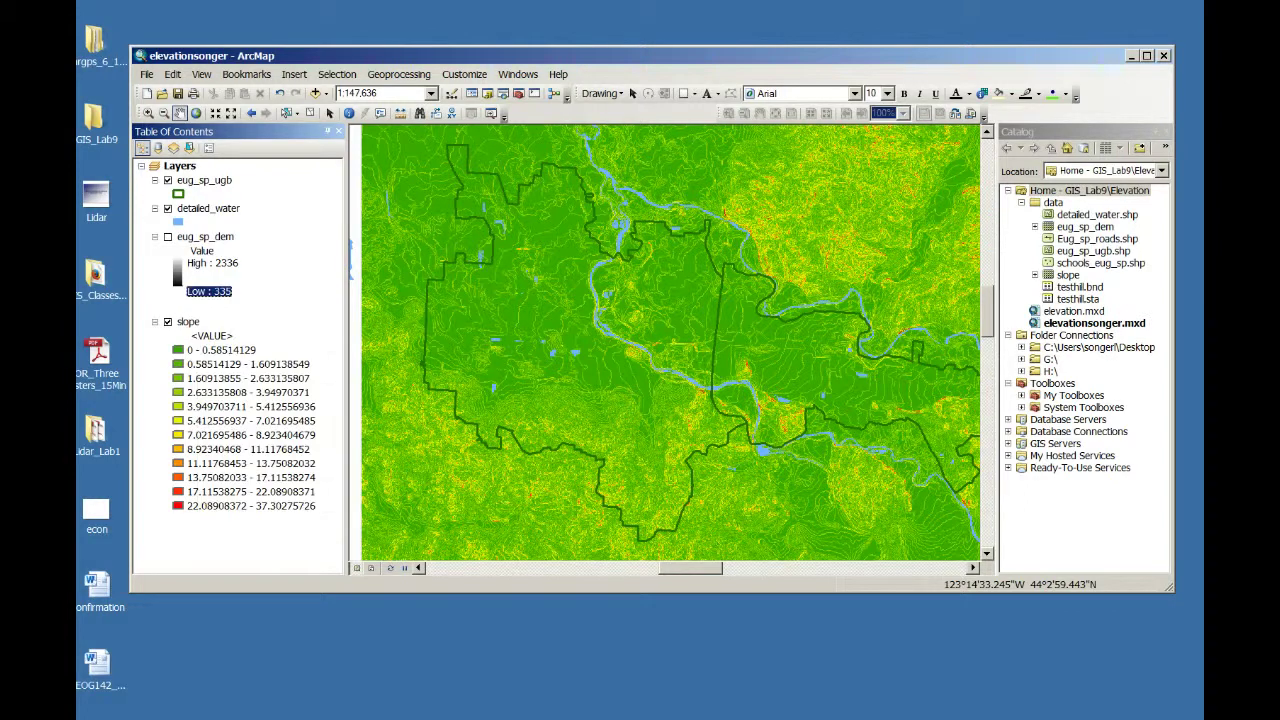
- Hide the slope layer, collapse its legend, and make the eug_sp_dem layer visible
click(168, 321)
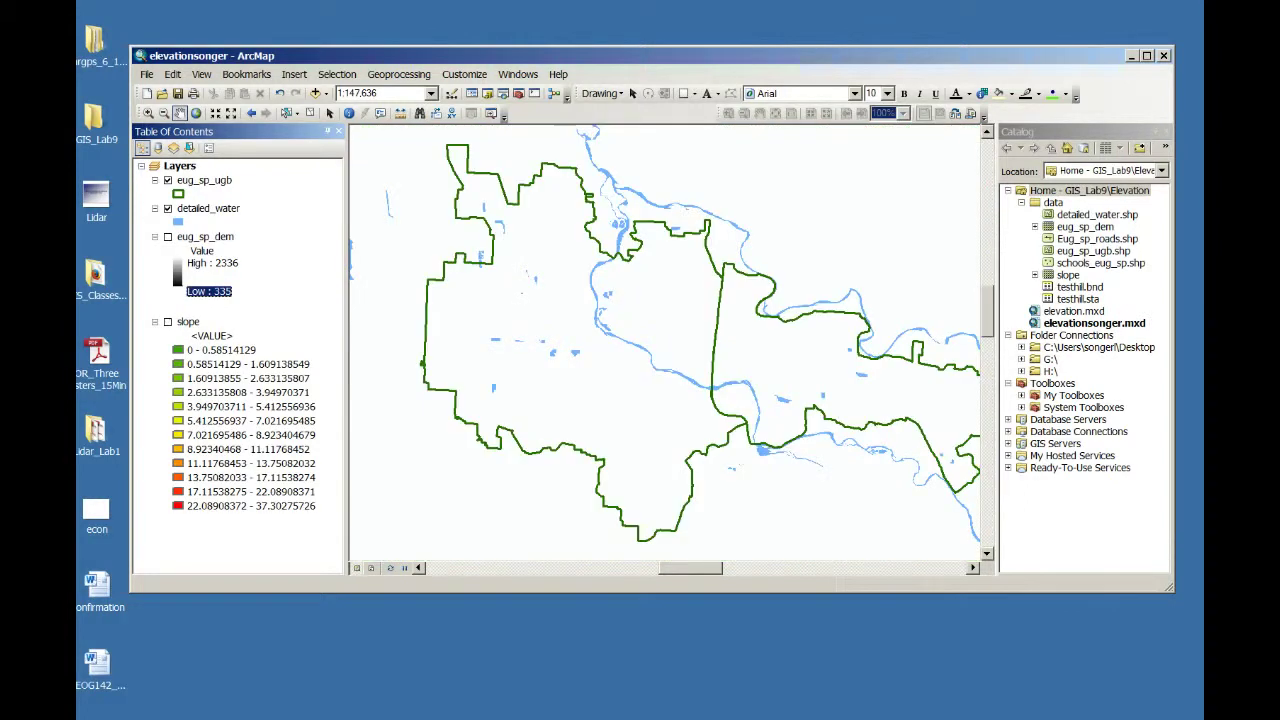
click(155, 321)
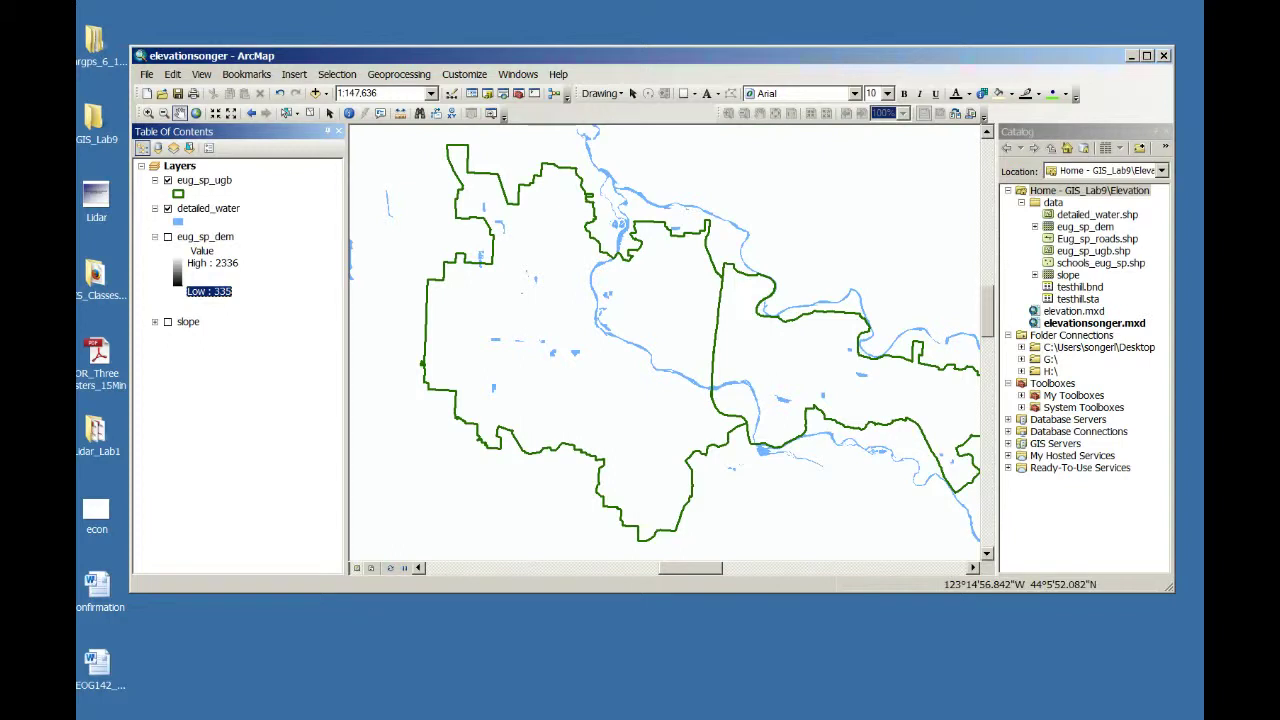
click(168, 236)
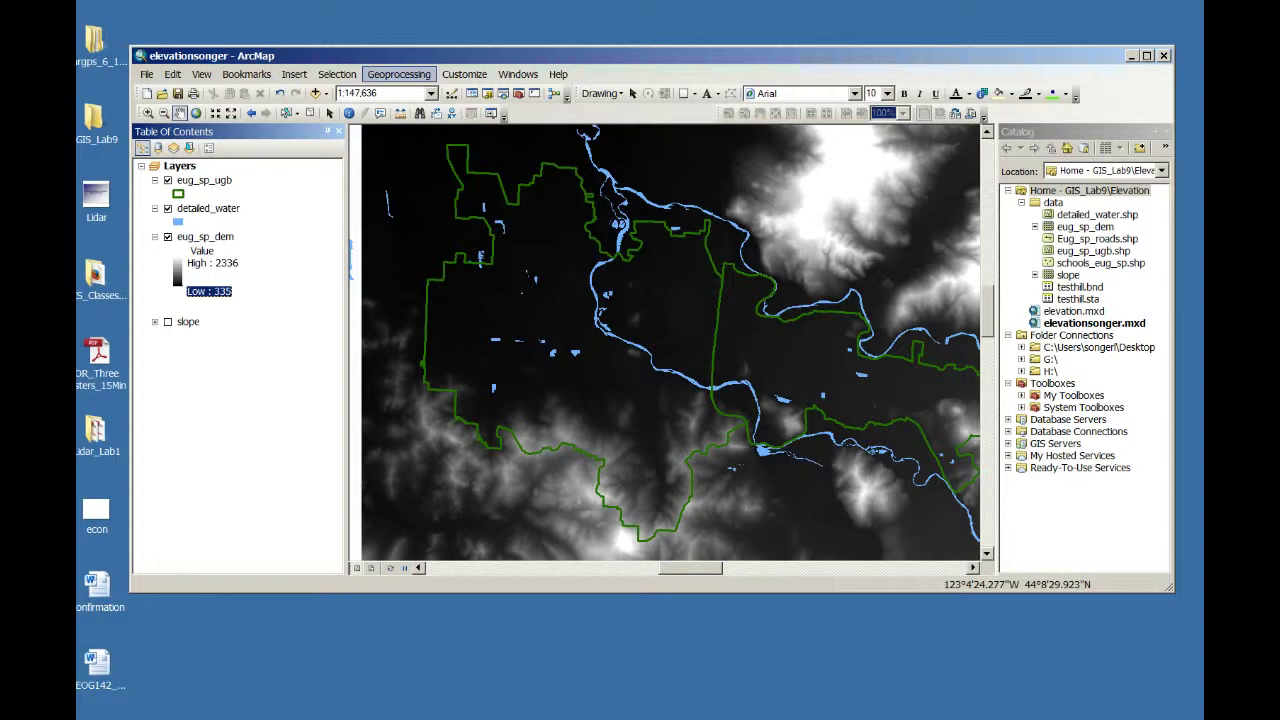
- Check whether the Spatial Analyst extension is enabled in the list of extensions
click(464, 74)
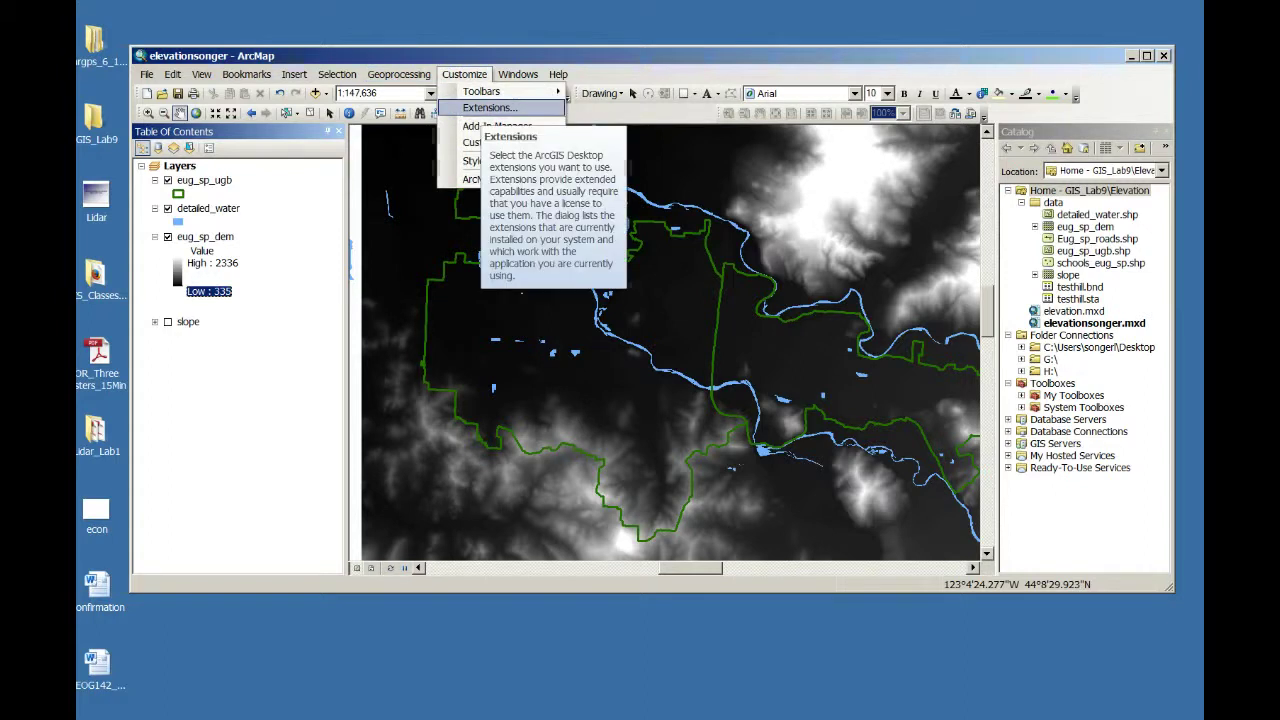
click(488, 108)
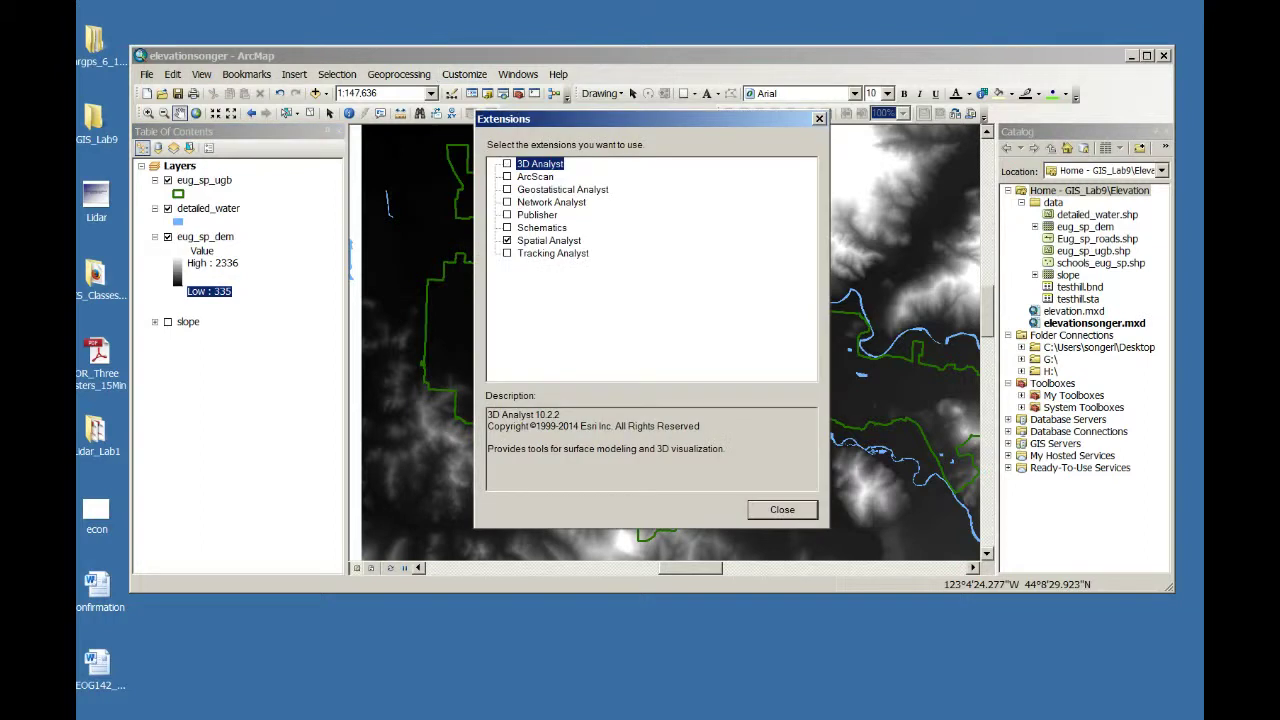
click(782, 509)
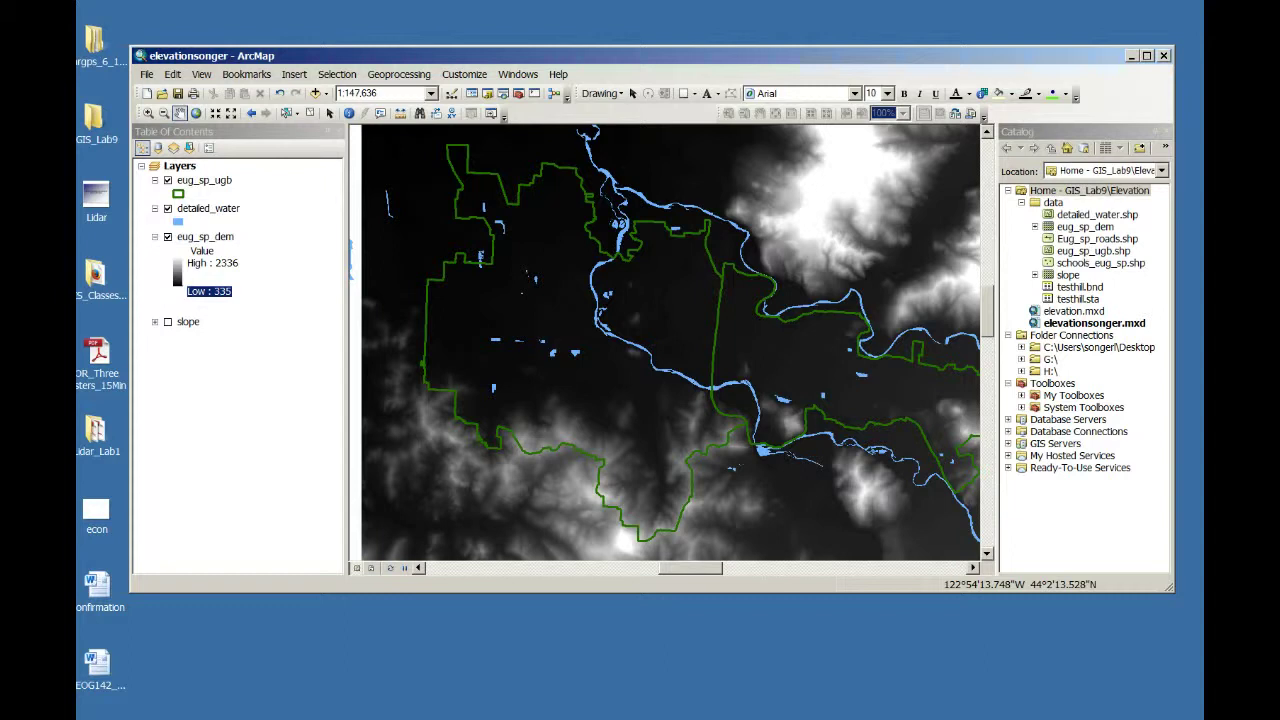
- Expand the Surface toolset of Spatial Analyst Tools within the System Toolboxes in the Catalog
click(1021, 407)
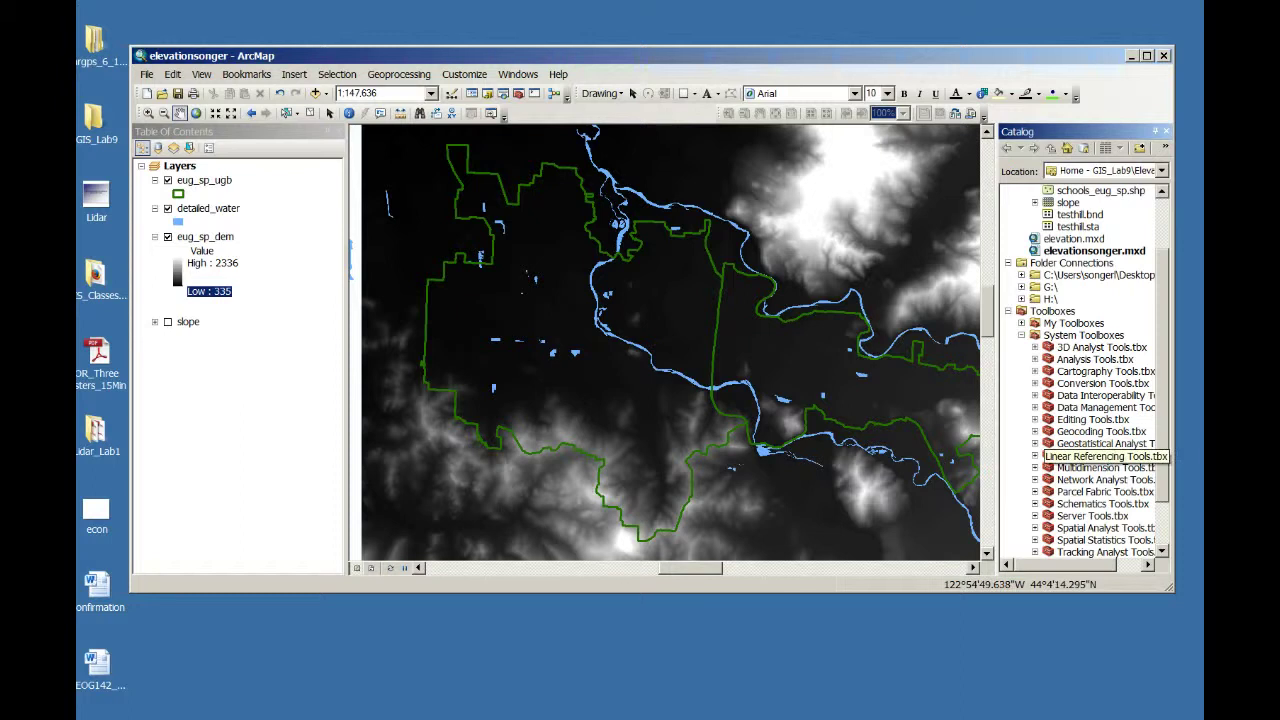
scroll(1090, 450, down, 2)
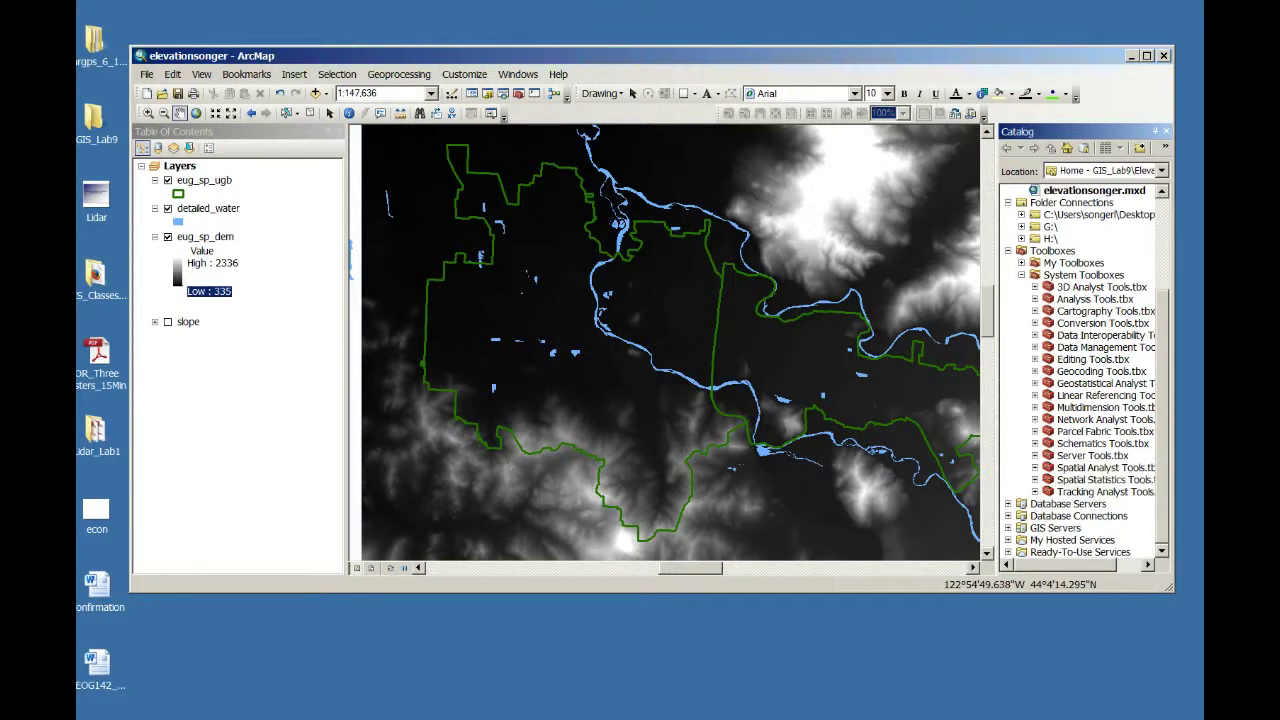
click(1035, 468)
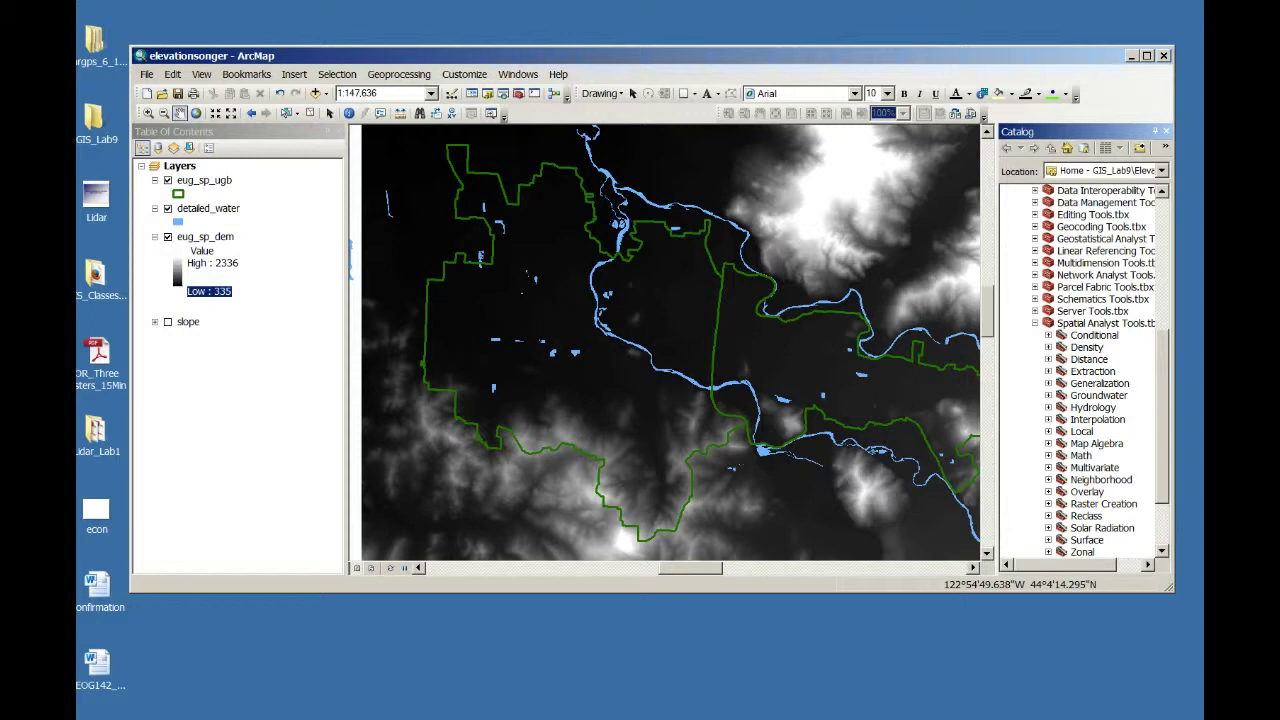
scroll(1087, 372, down, 3)
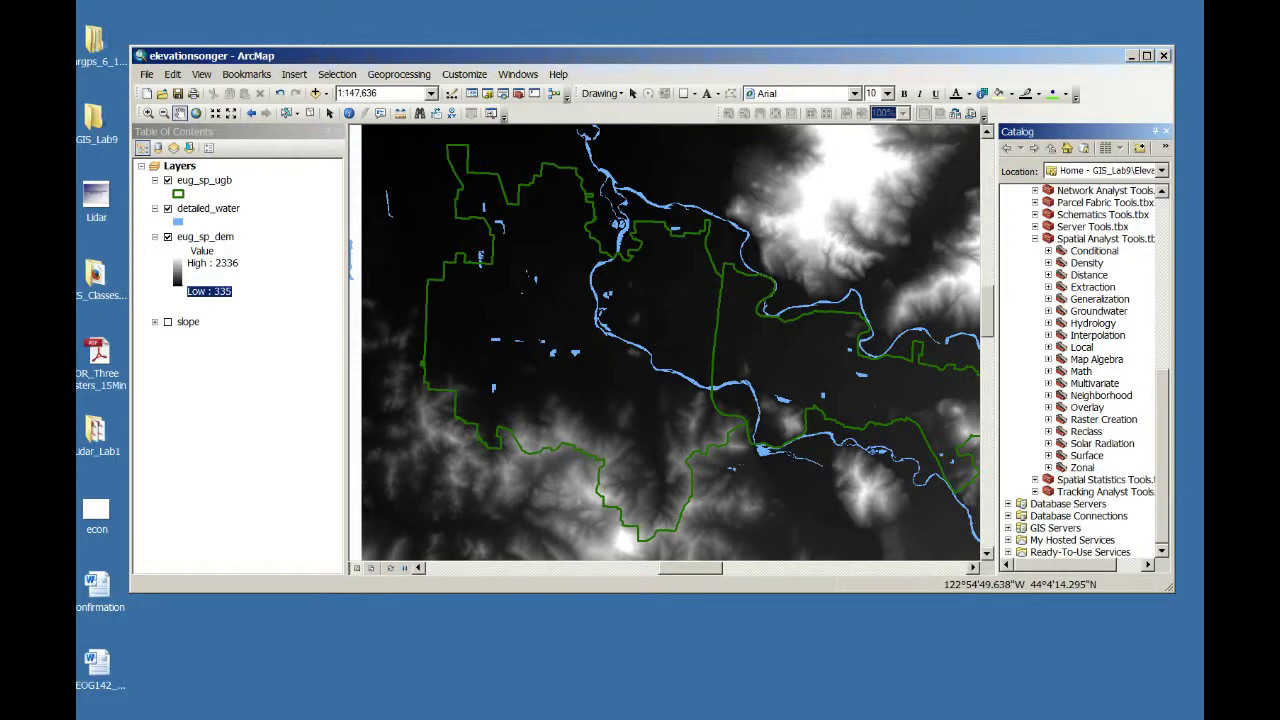
click(1048, 455)
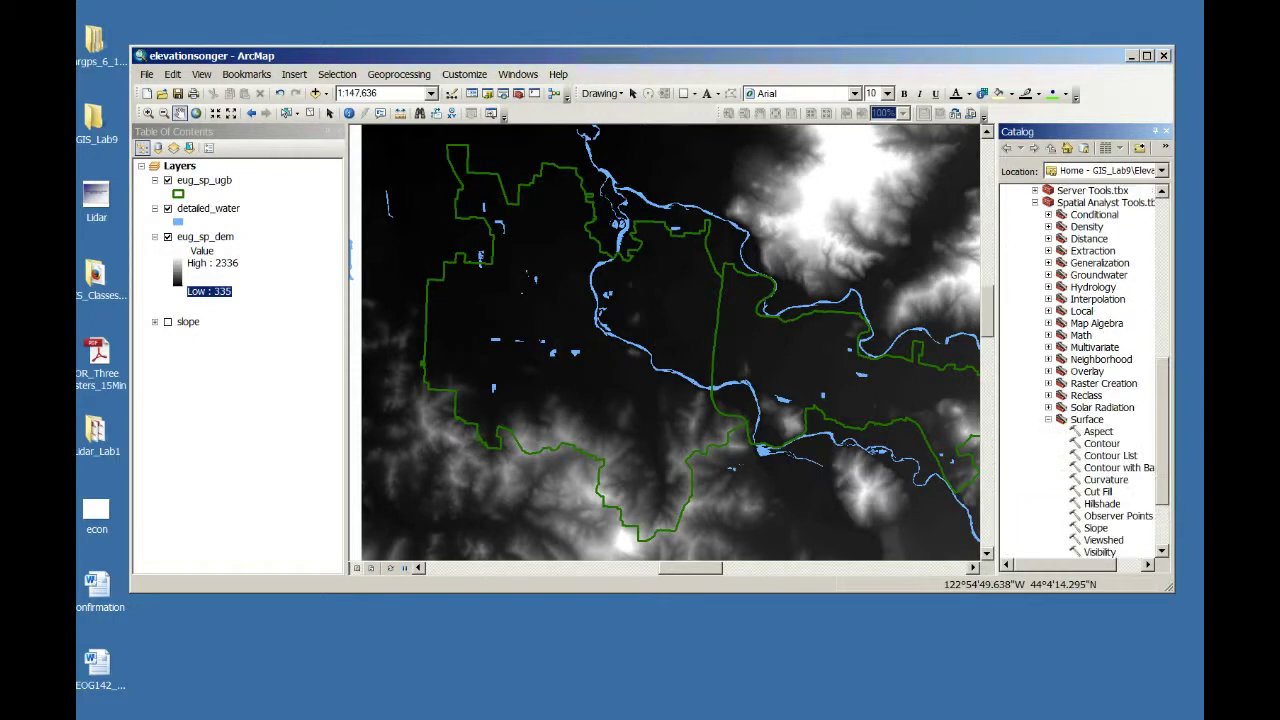
- Open the Hillshade tool from the Surface toolset and move its dialog clear of the layer list
click(1147, 564)
click(1147, 564)
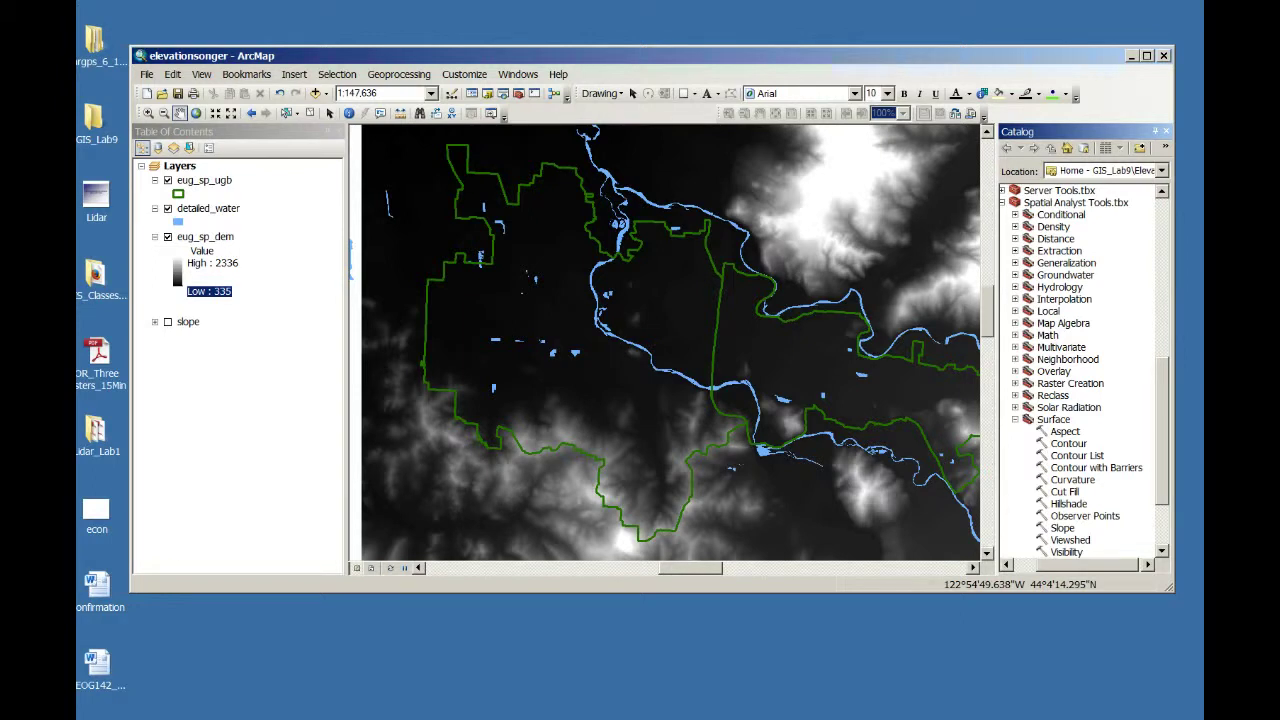
scroll(1085, 370, down, 2)
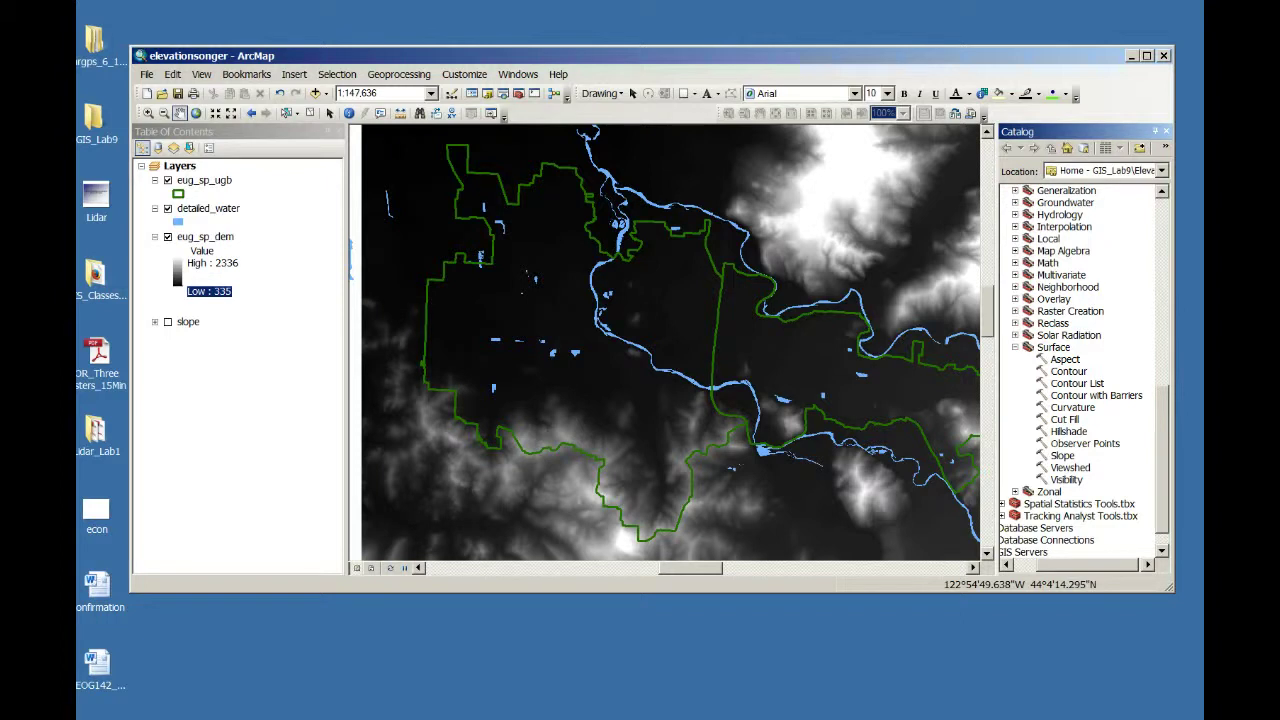
click(1069, 432)
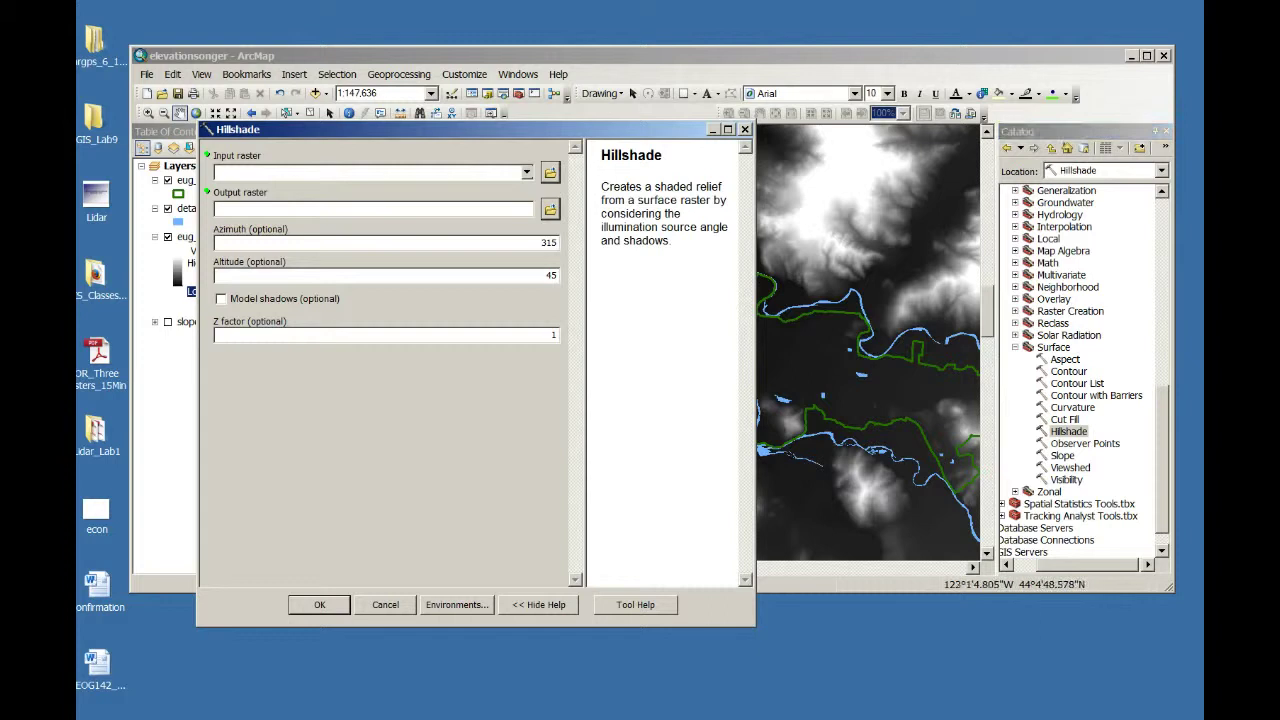
drag(560, 127, 769, 174)
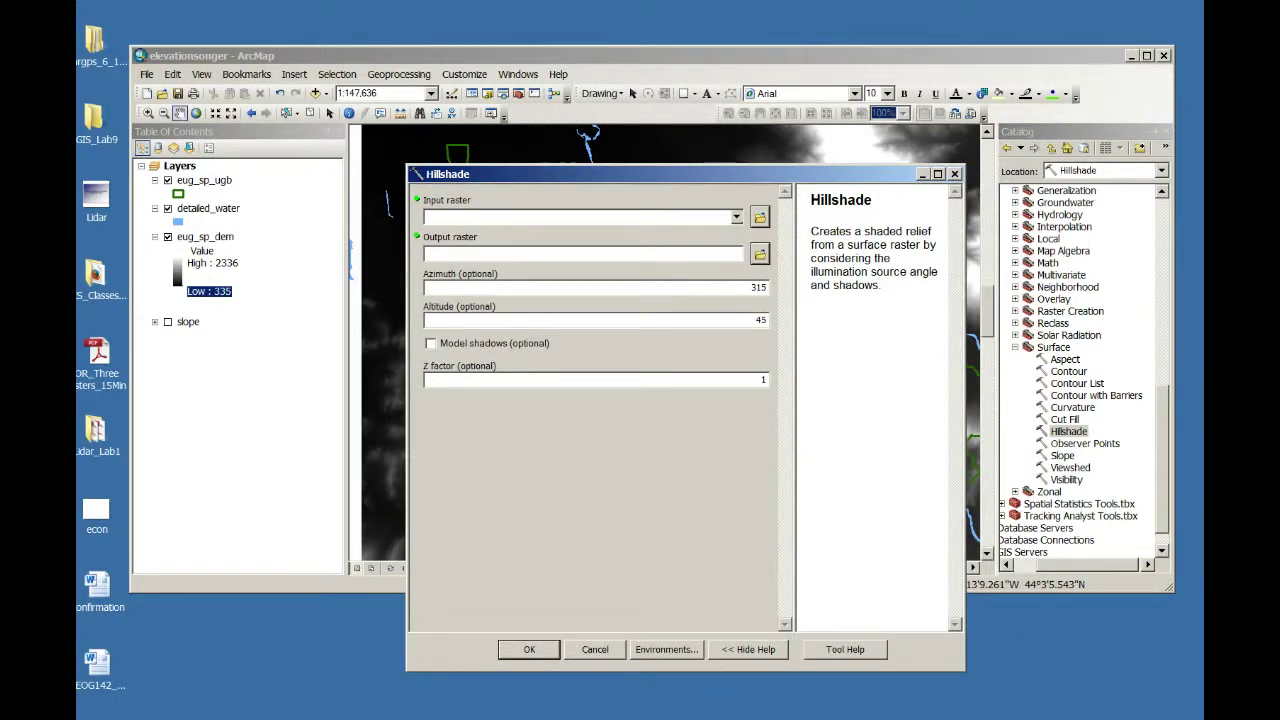
- Choose the eug_sp_dem raster from the data folder as the Hillshade input raster
click(736, 217)
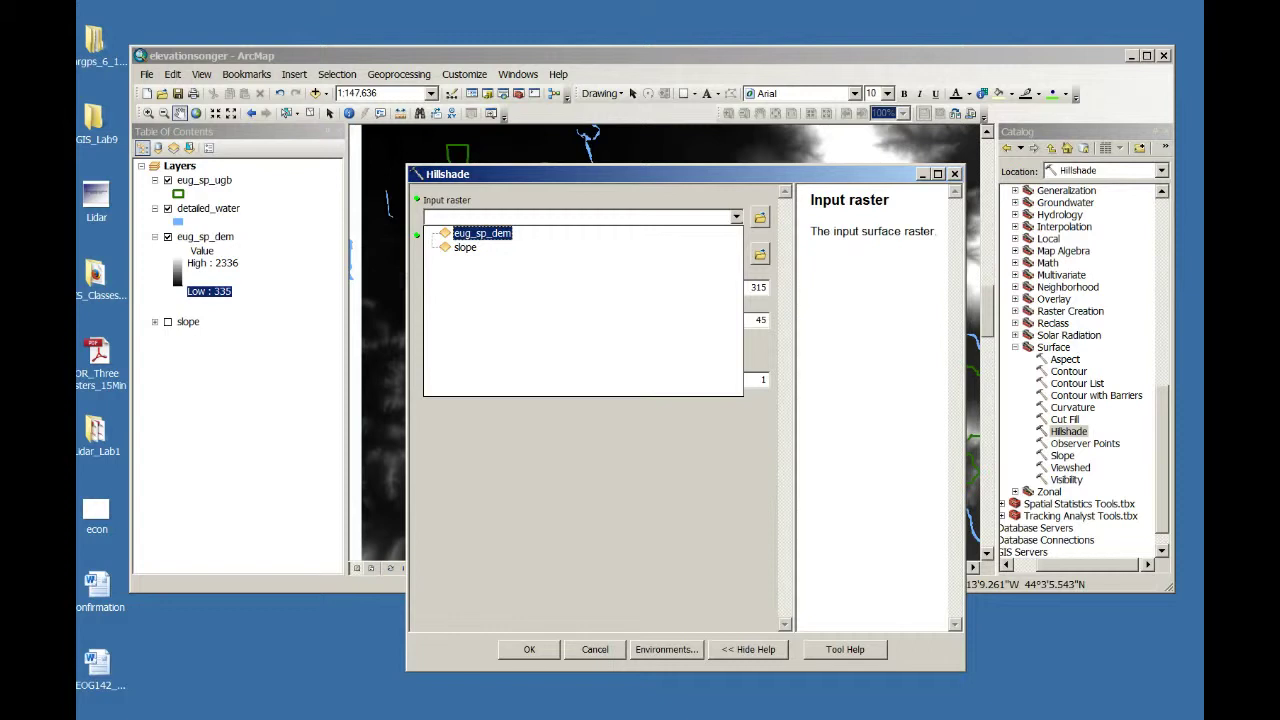
click(736, 217)
click(736, 217)
click(482, 233)
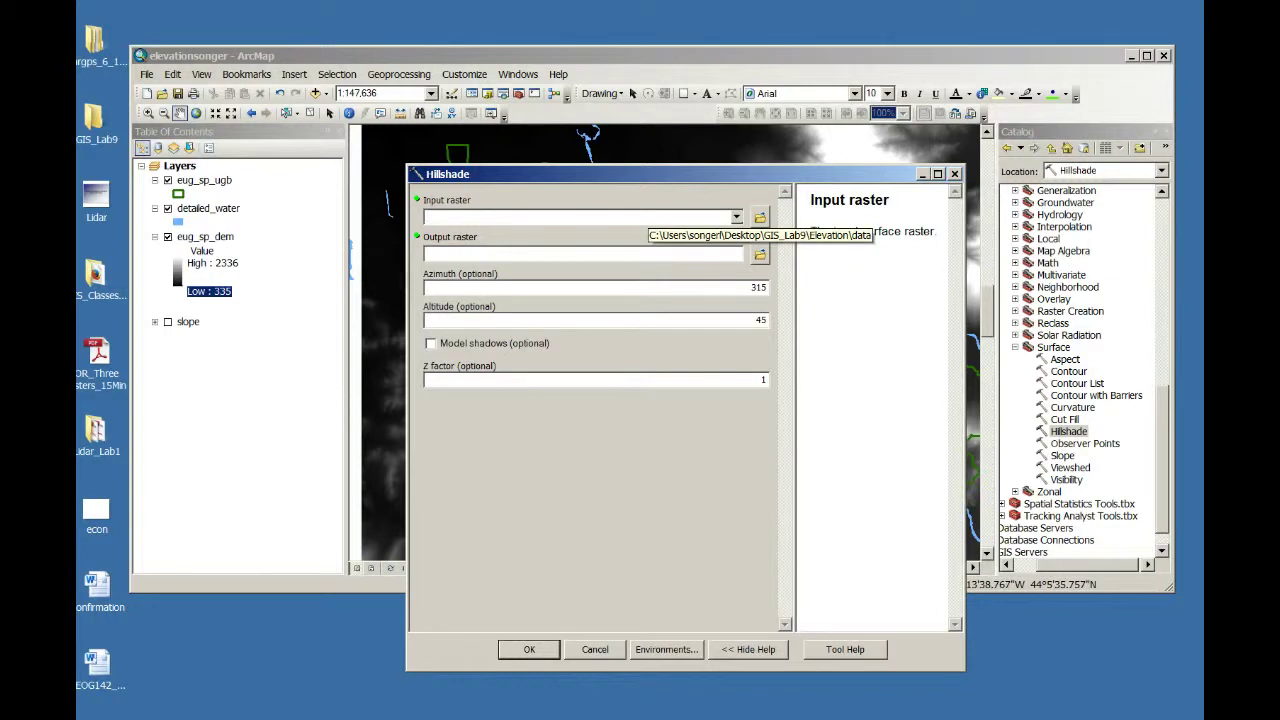
click(759, 217)
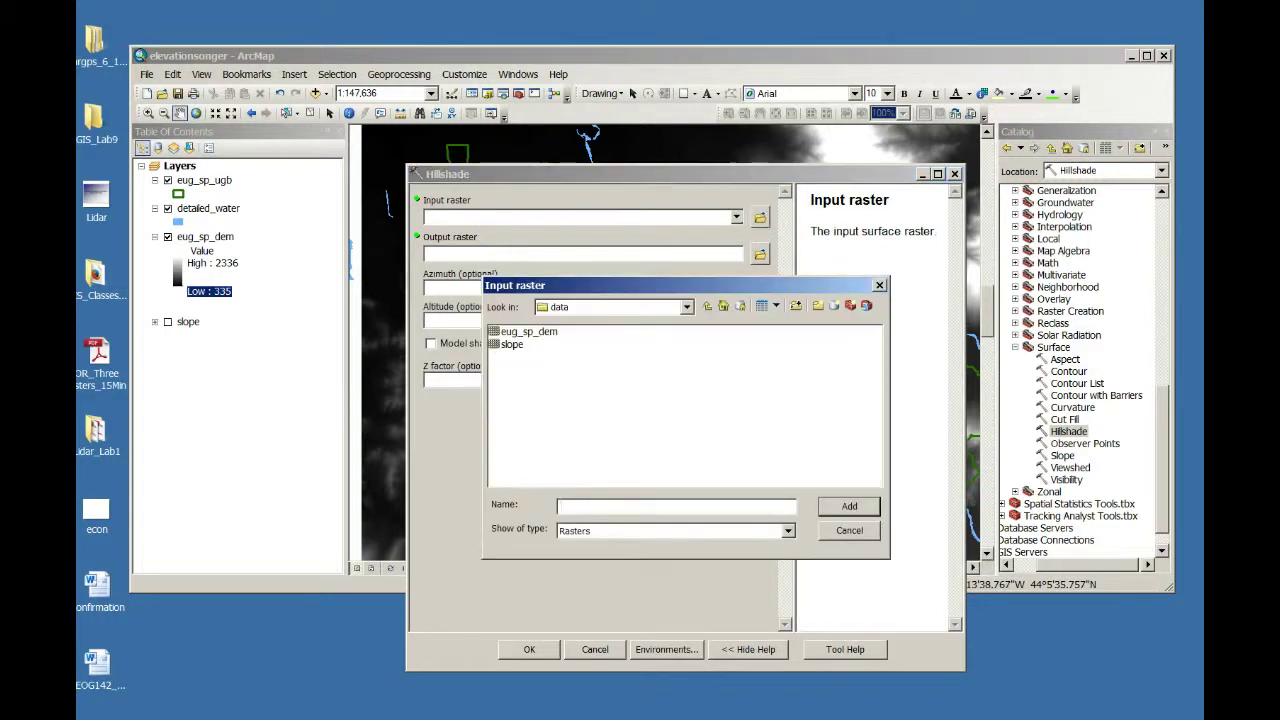
click(528, 332)
click(849, 506)
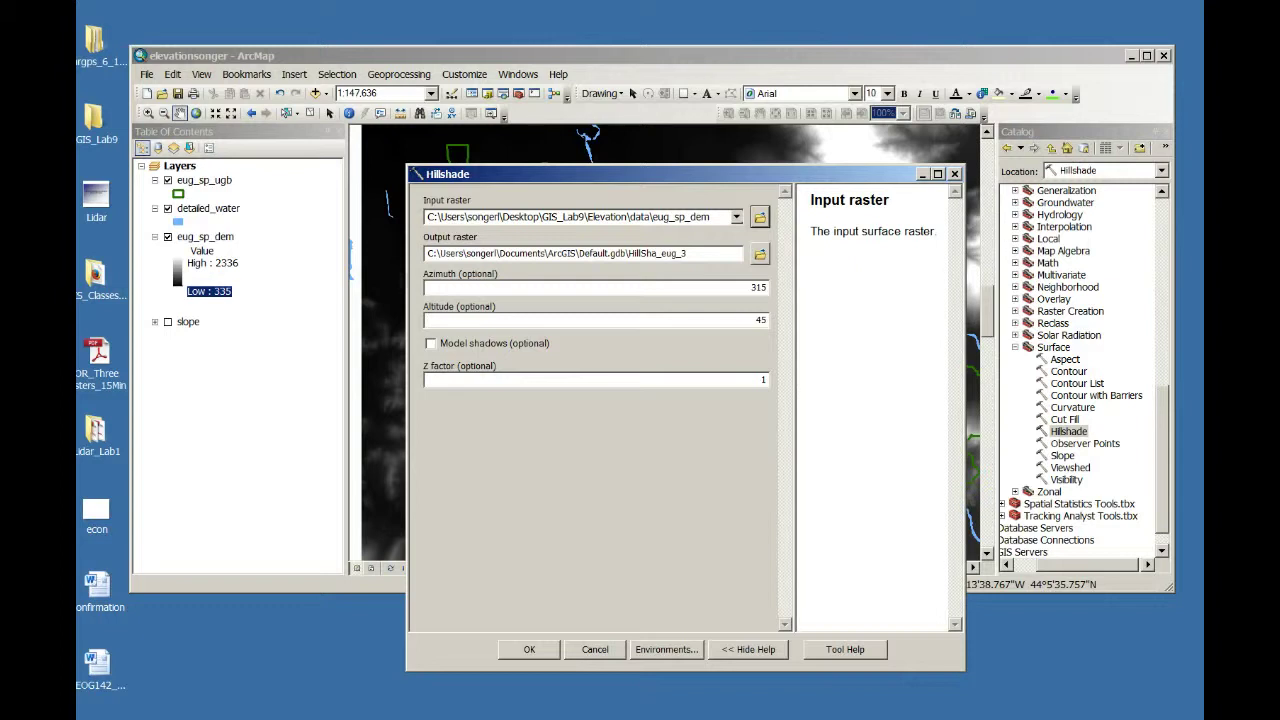
- Set the Hillshade output raster to a dataset named hillshade in the Elevation project's data folder
click(760, 254)
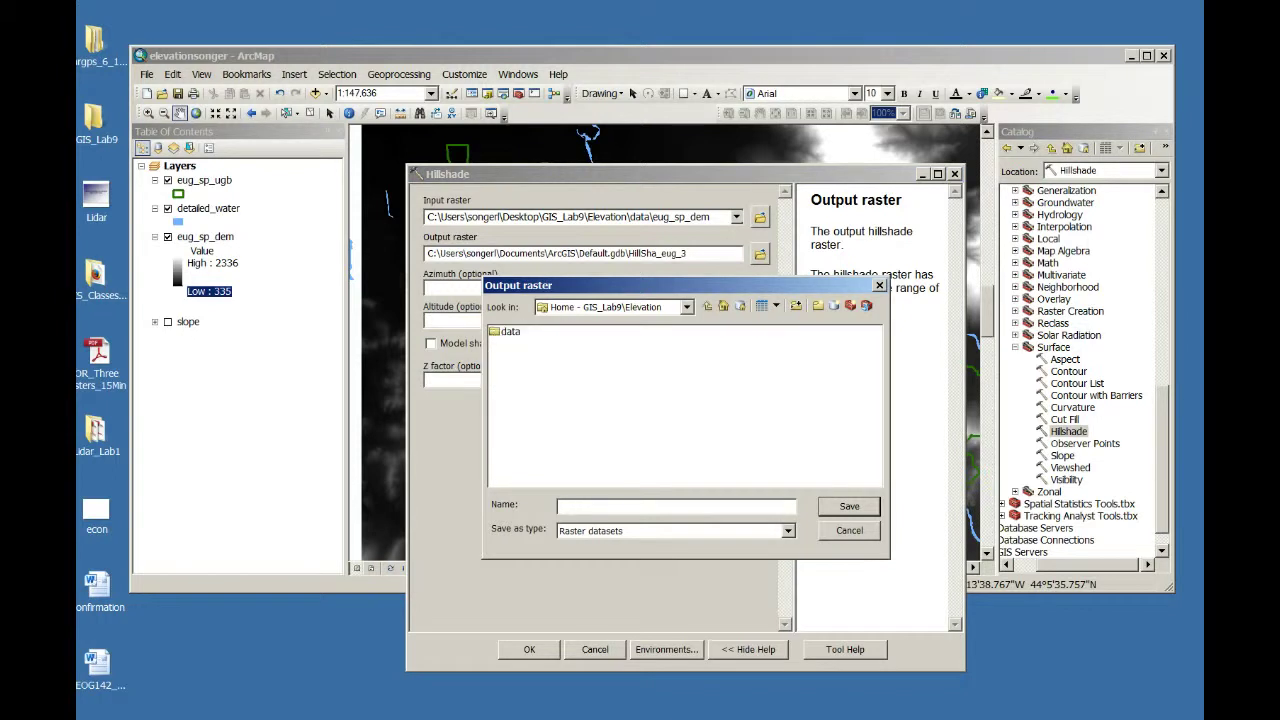
double_click(505, 331)
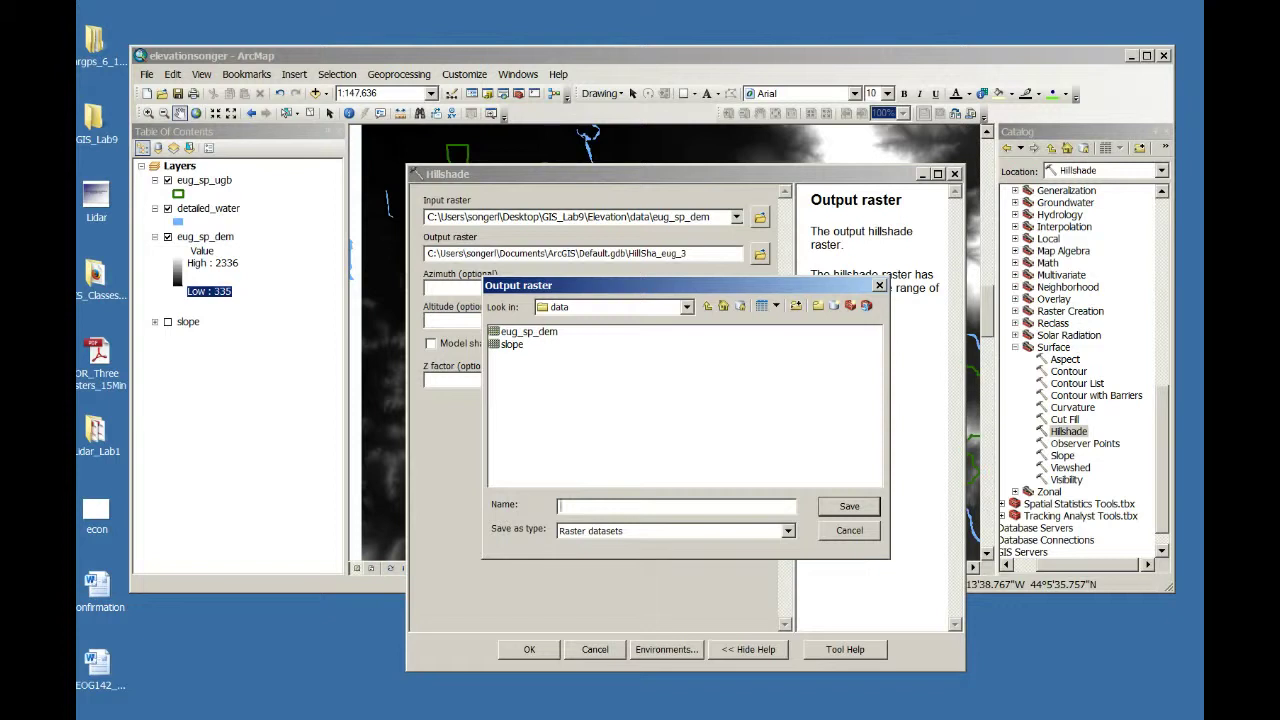
text(hillshade)
key(Return)
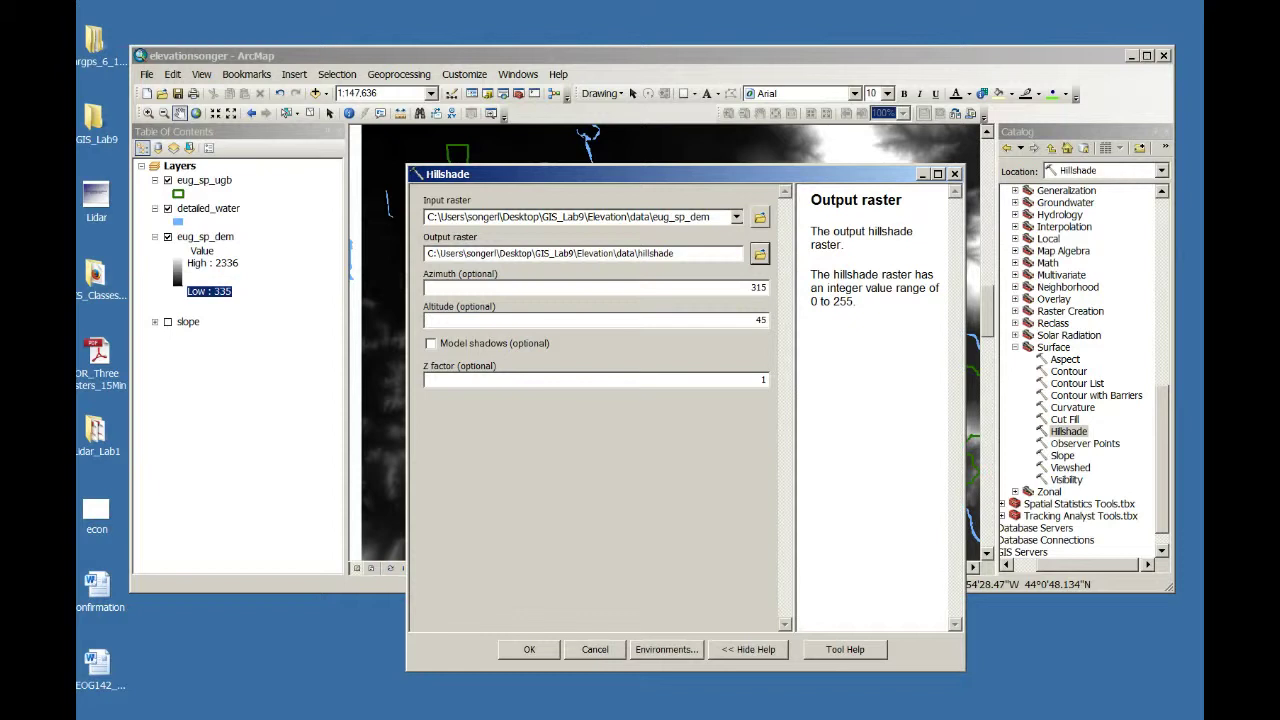
- Review the azimuth, altitude and Z factor parameters, run Hillshade with the defaults 315, 45 and 1, and dismiss the completion report
drag(965, 420, 1065, 420)
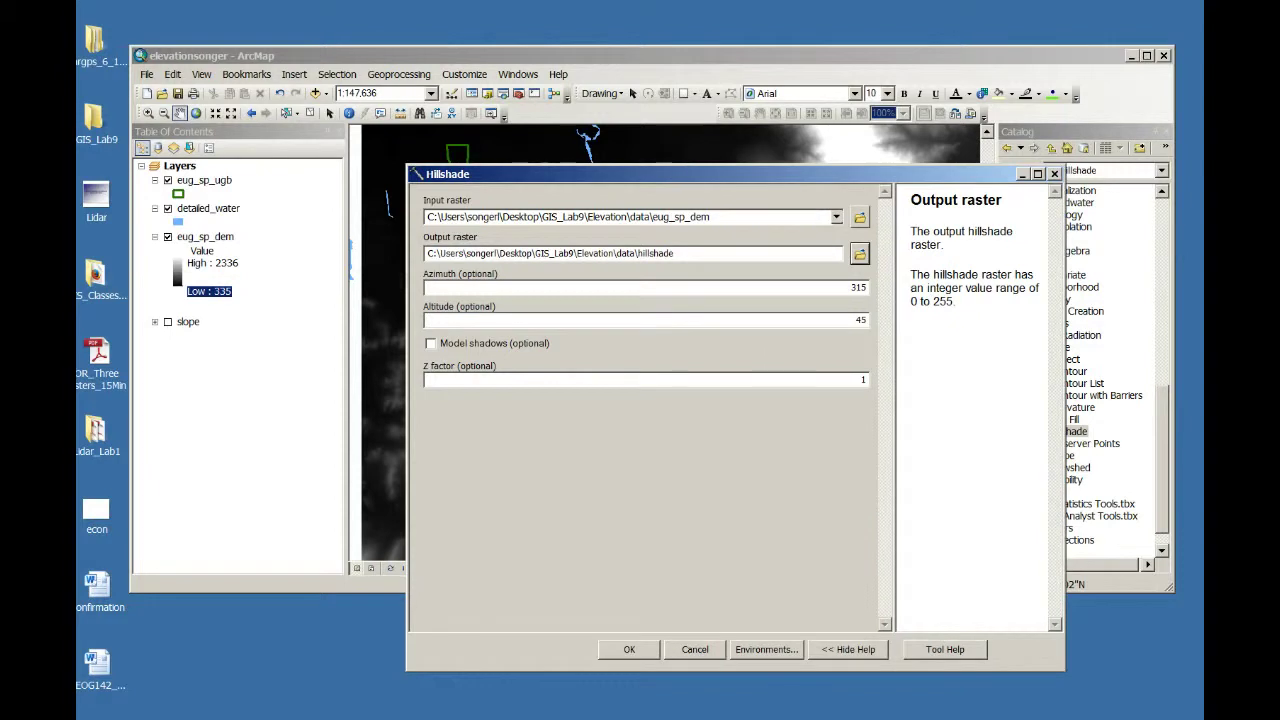
click(852, 287)
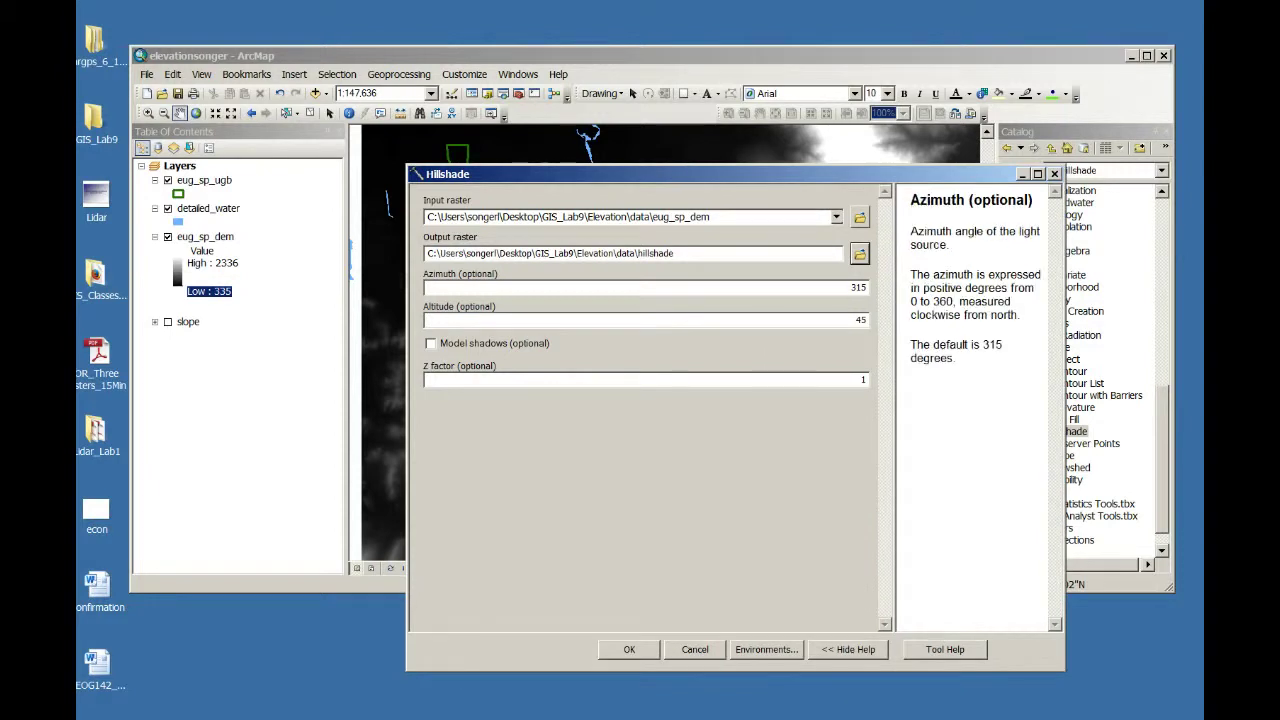
click(858, 320)
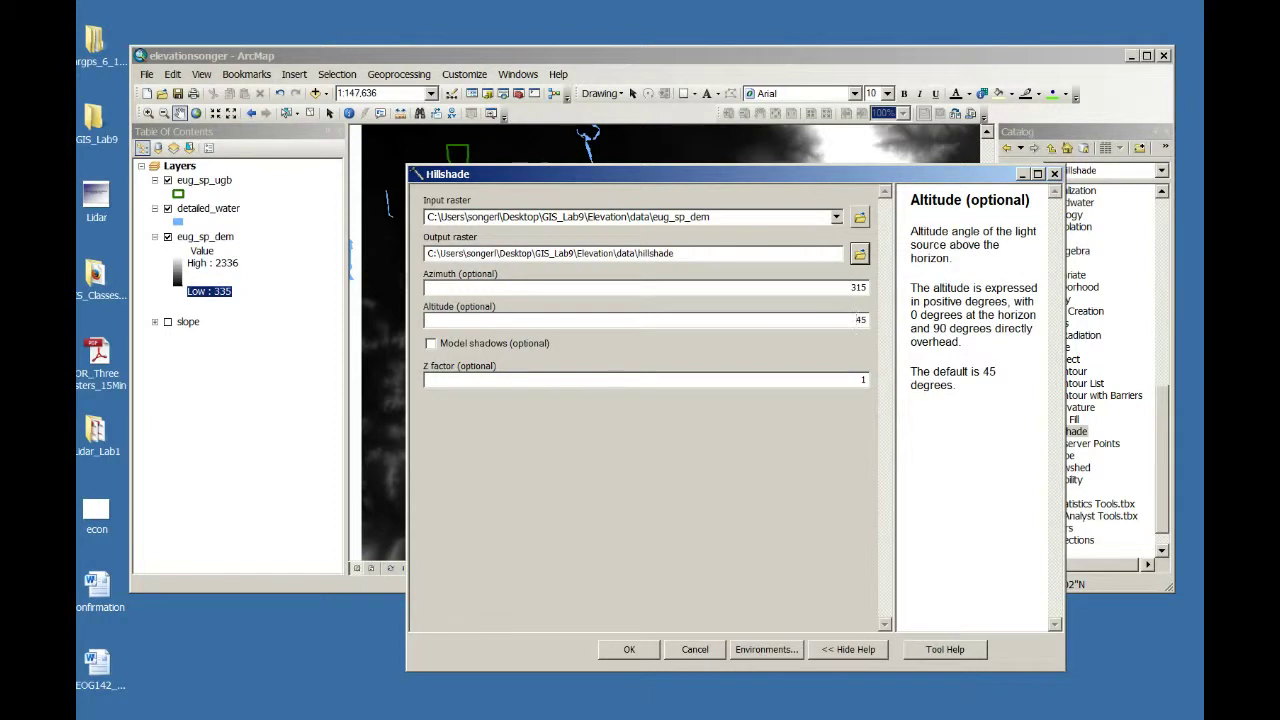
click(862, 379)
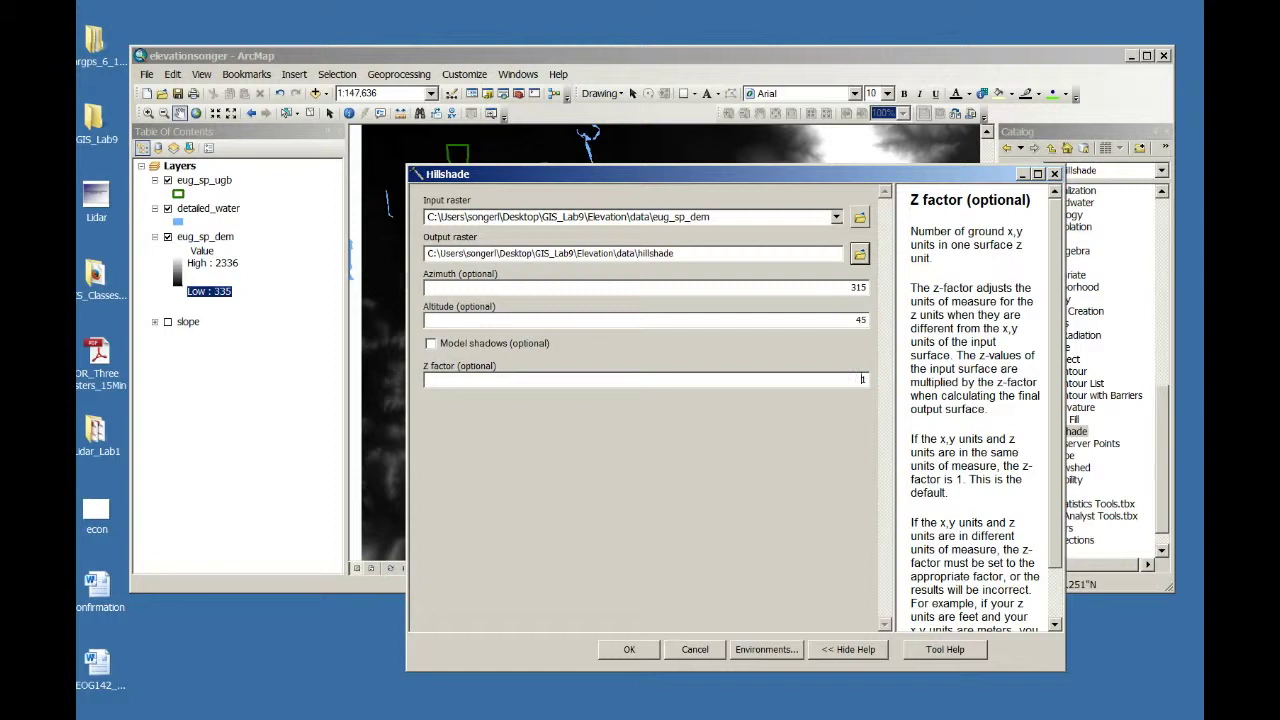
key(Return)
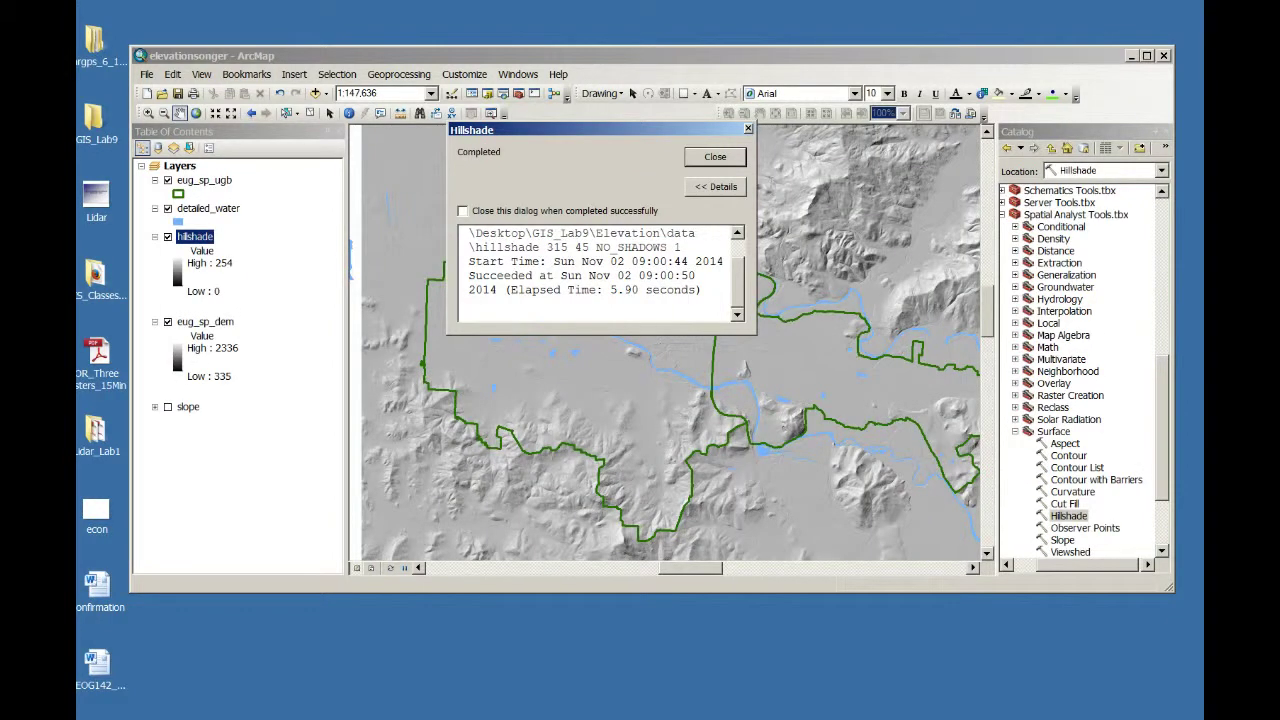
key(Return)
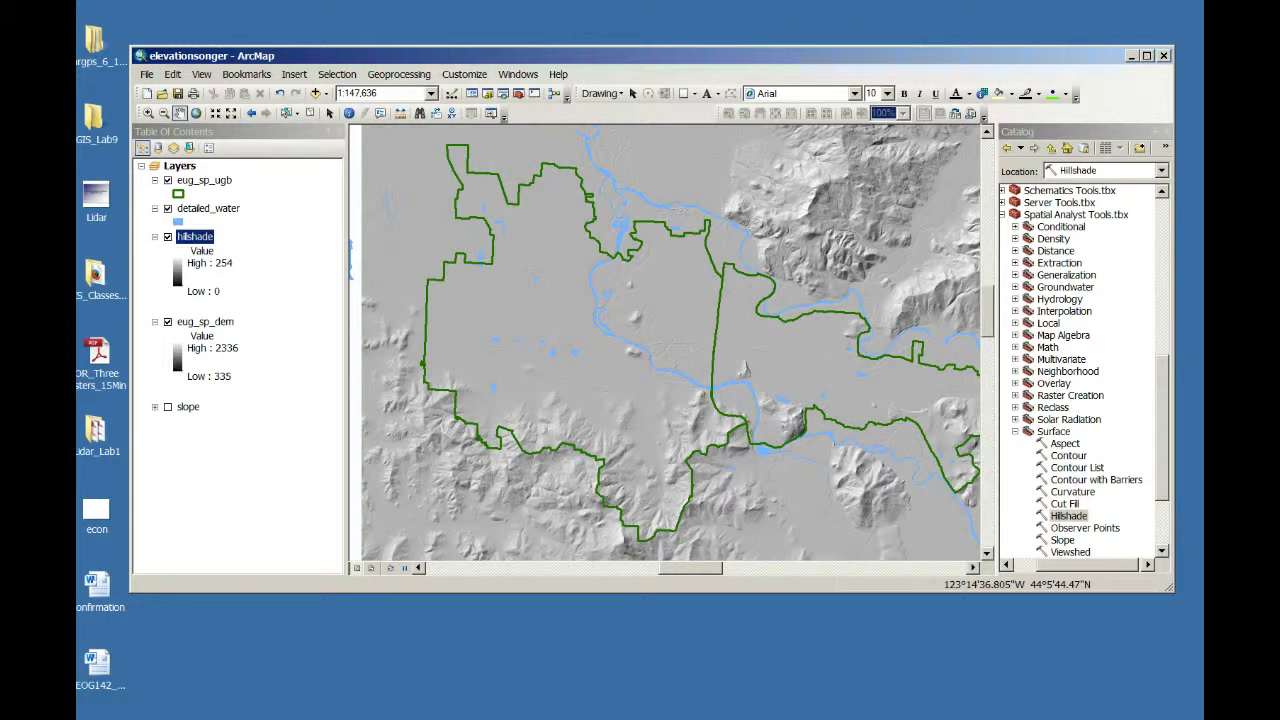
- Move the eug_sp_dem layer above the hillshade layer, directly below detailed_water
click(203, 291)
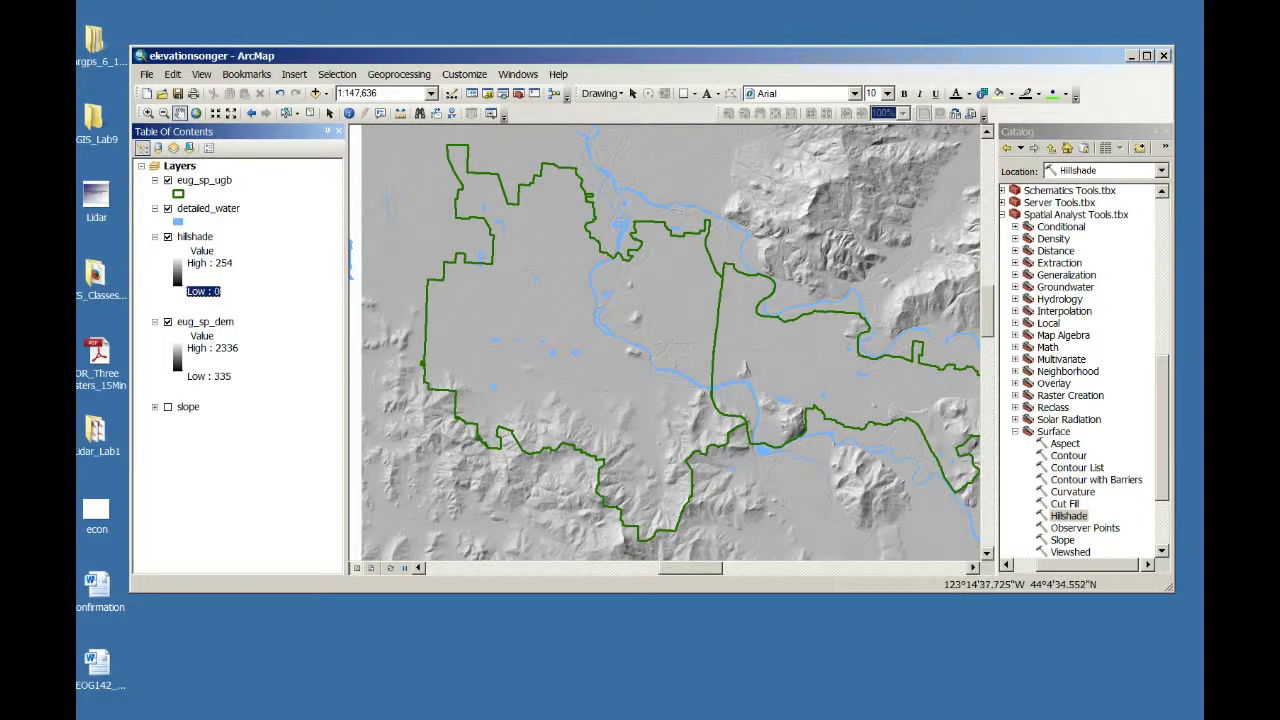
click(205, 321)
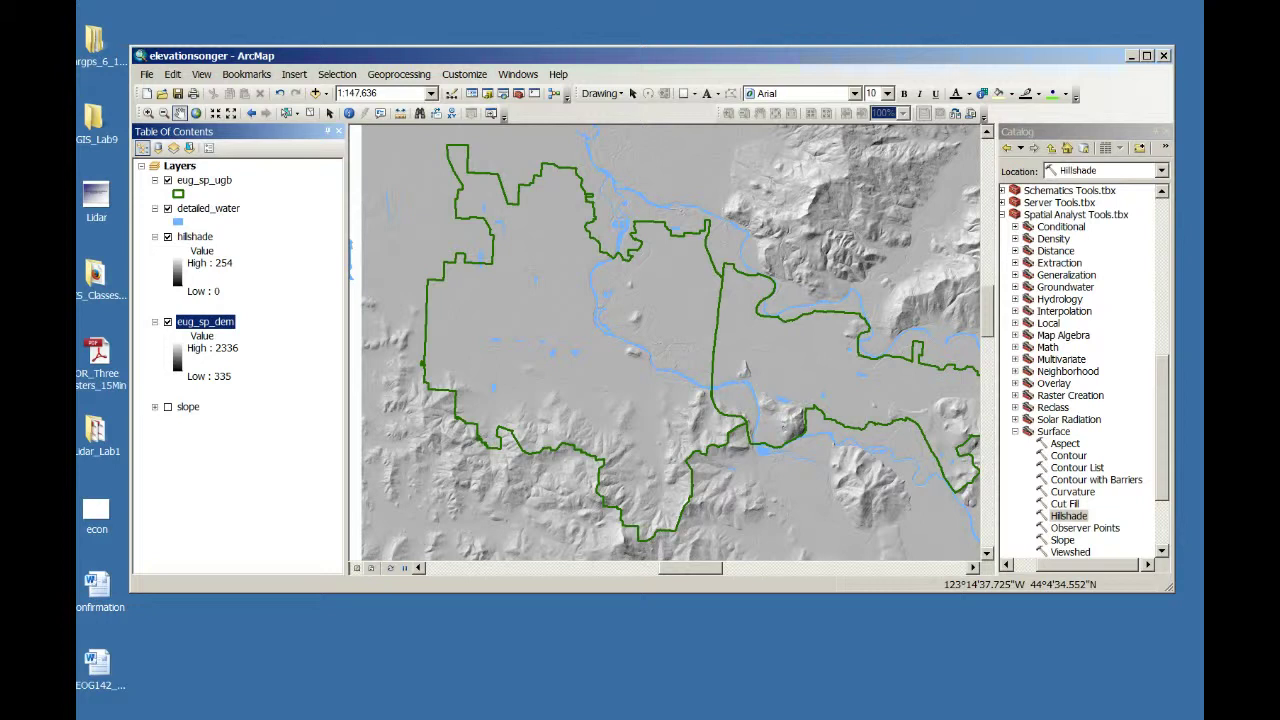
drag(205, 321, 205, 233)
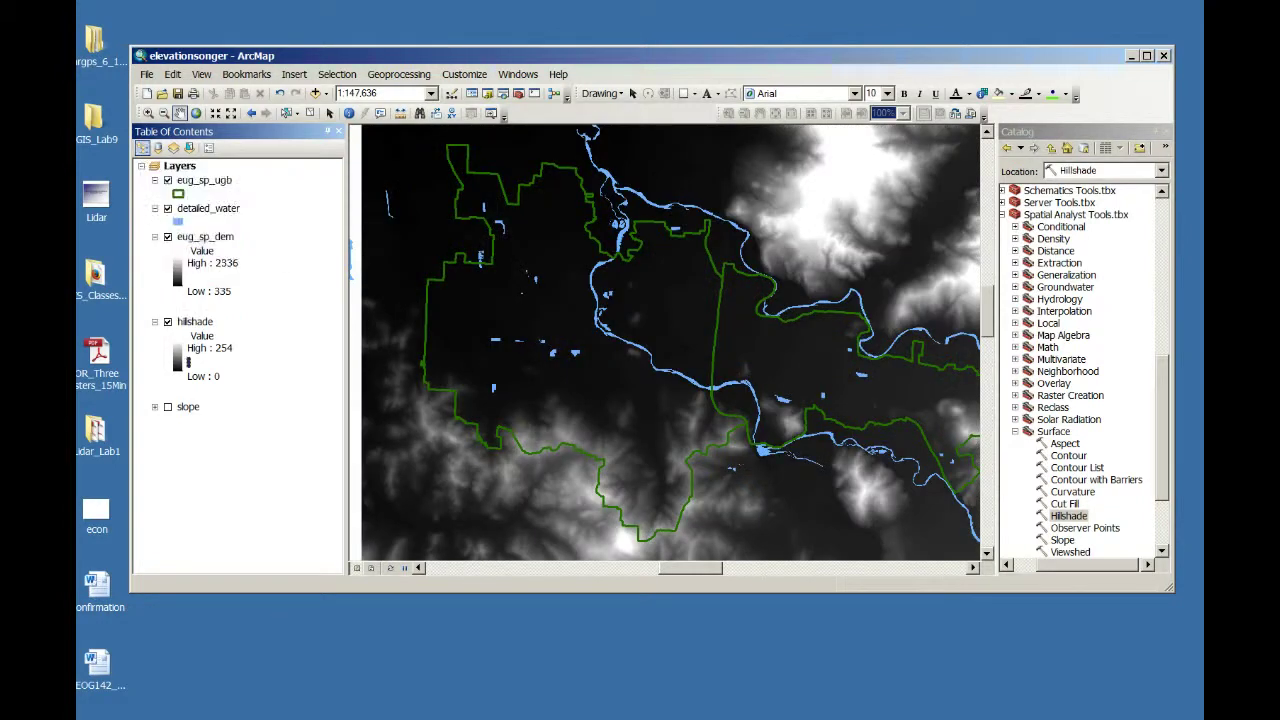
- Set the display transparency of the eug_sp_dem layer to 50% in its layer properties
right_click(205, 236)
click(271, 451)
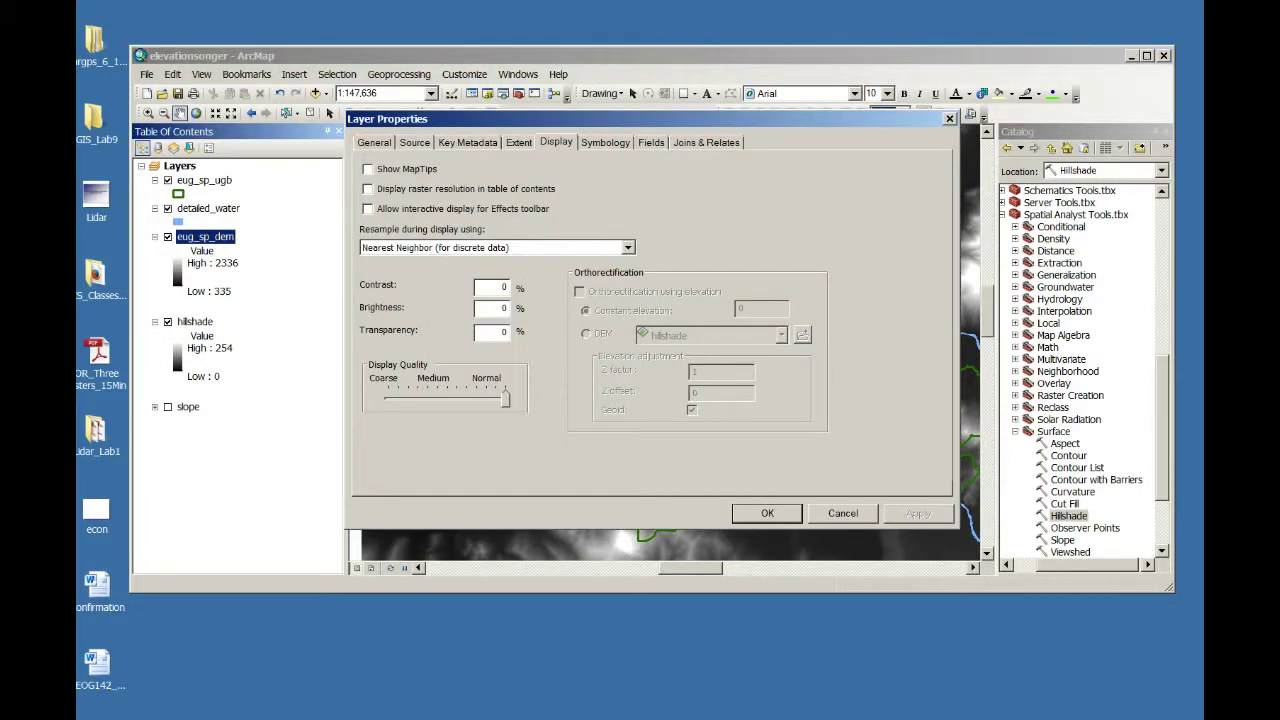
text(50)
- List the color ramps by name and assign the Elevation #1 ramp to eug_sp_dem's stretched symbology
click(604, 142)
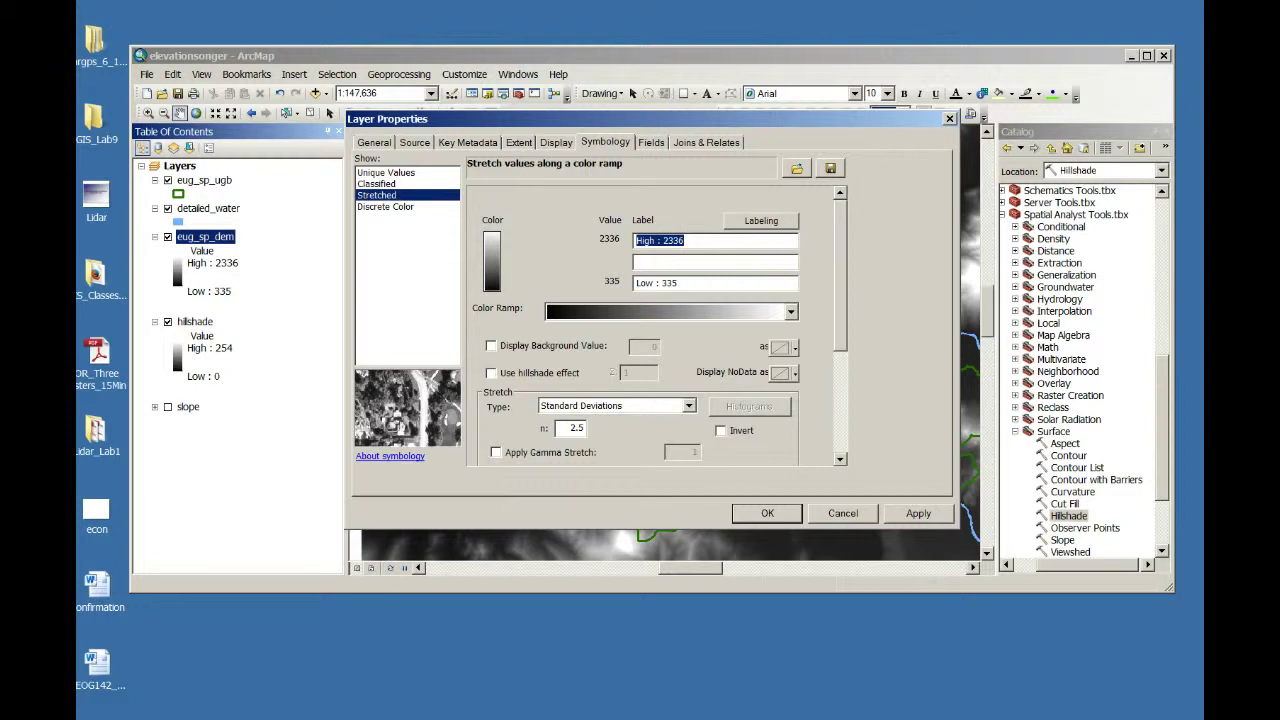
right_click(790, 312)
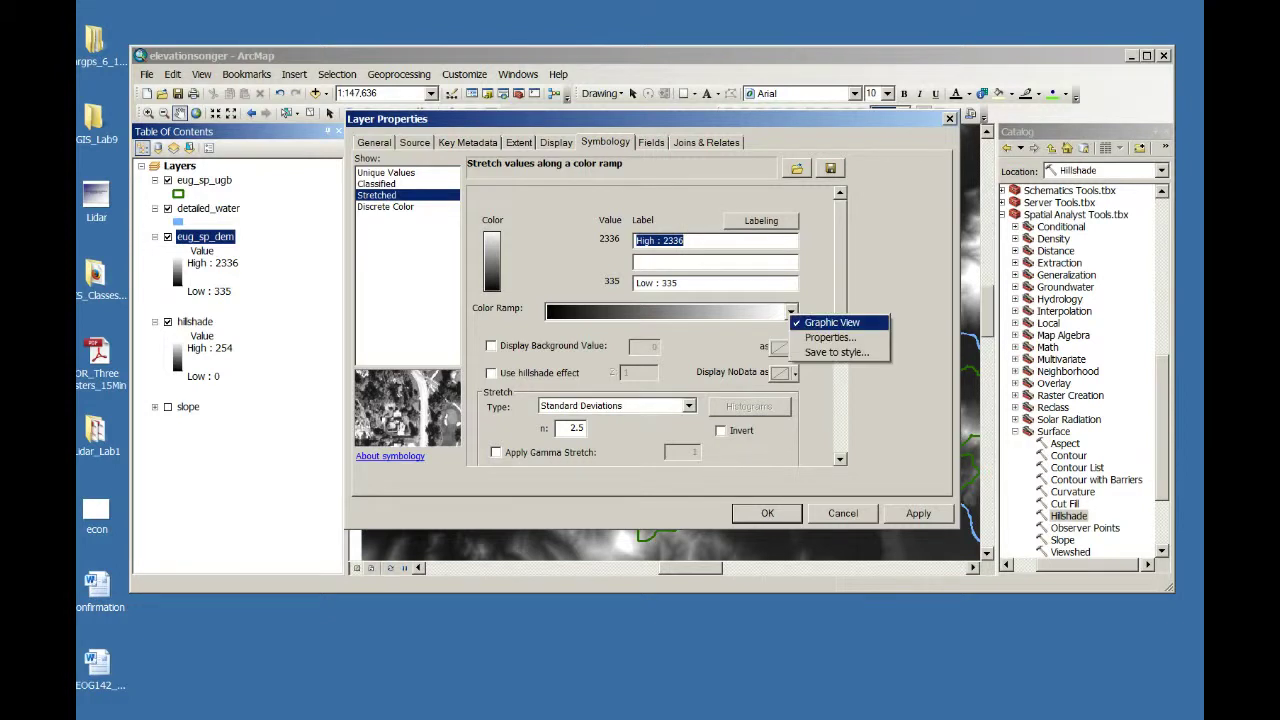
click(832, 323)
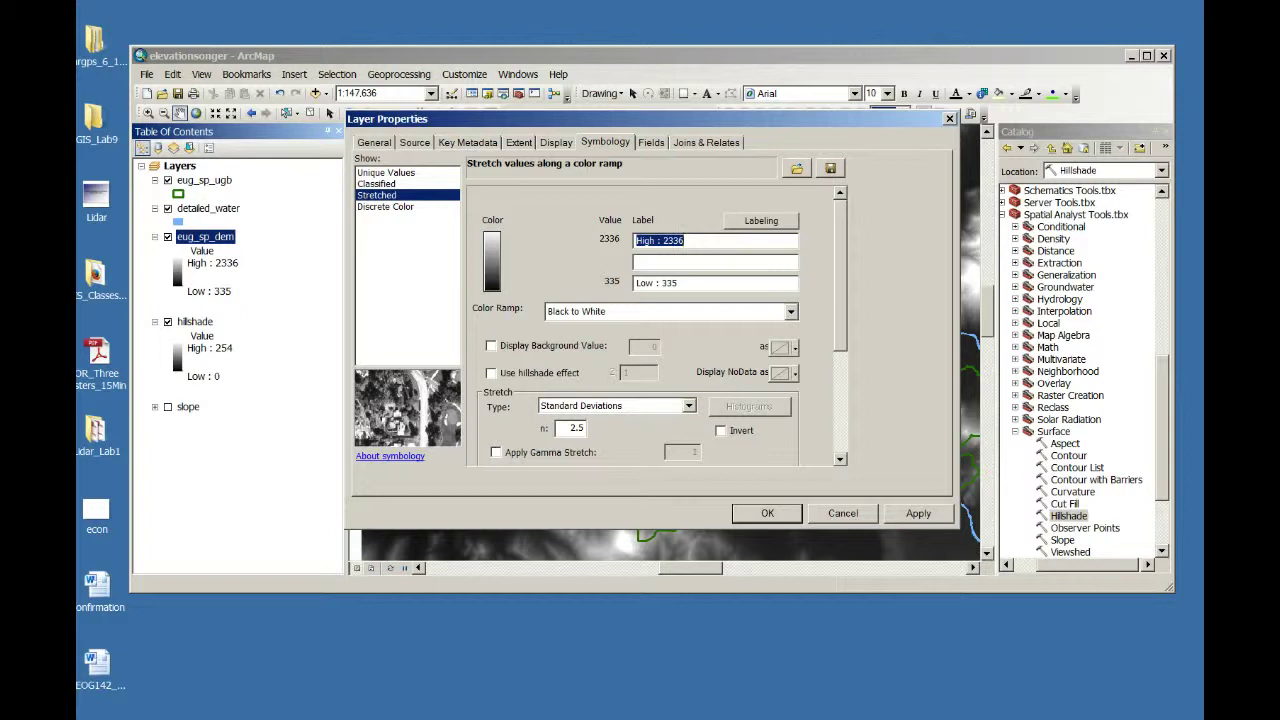
click(790, 311)
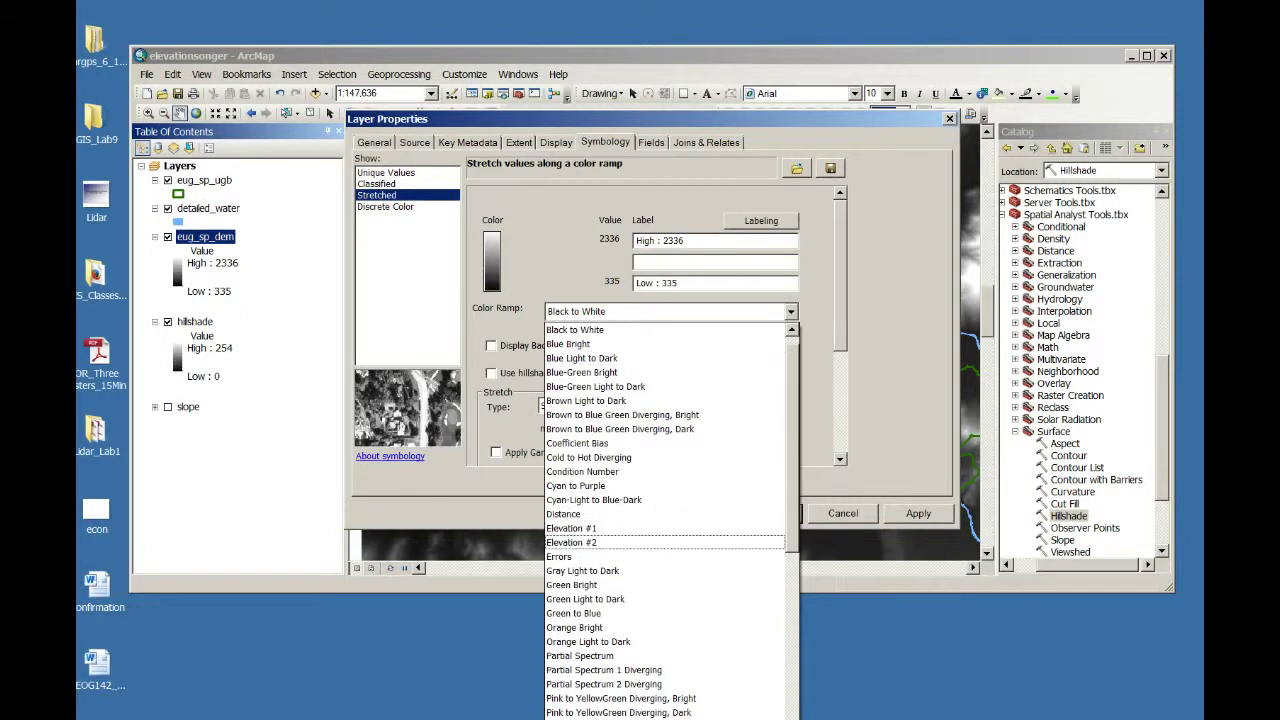
click(571, 542)
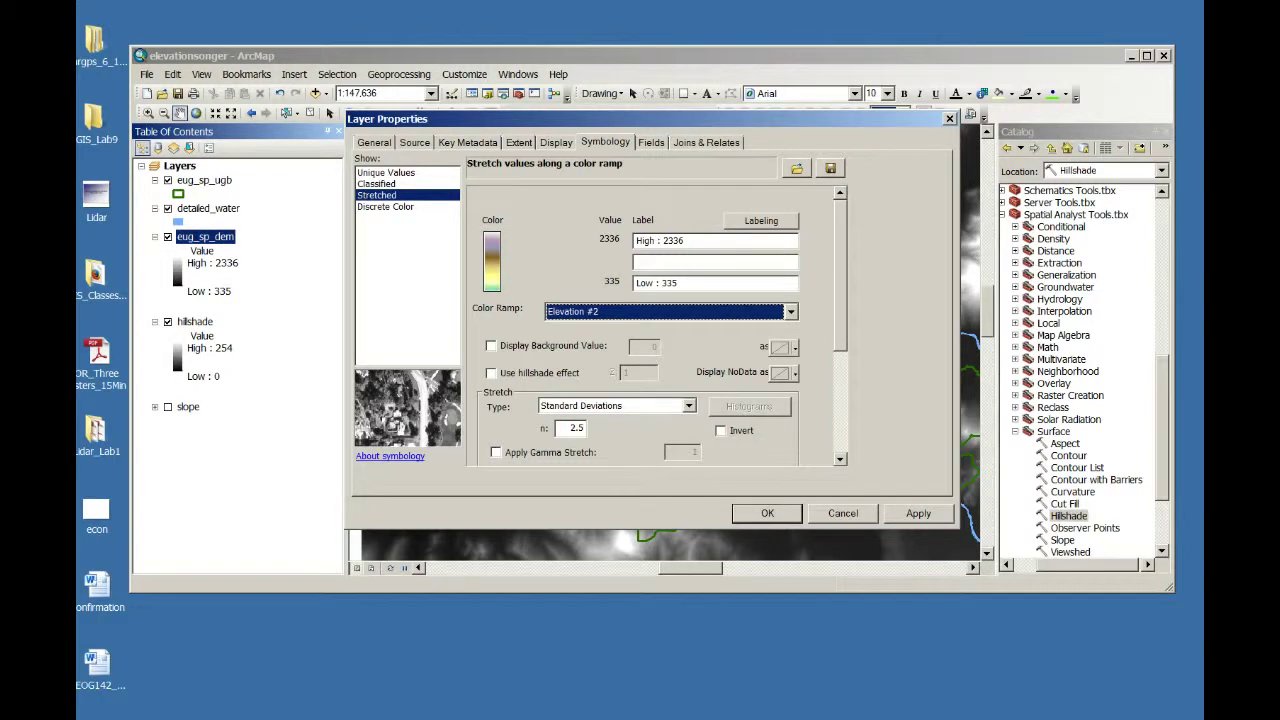
click(790, 311)
scroll(670, 415, down, 2)
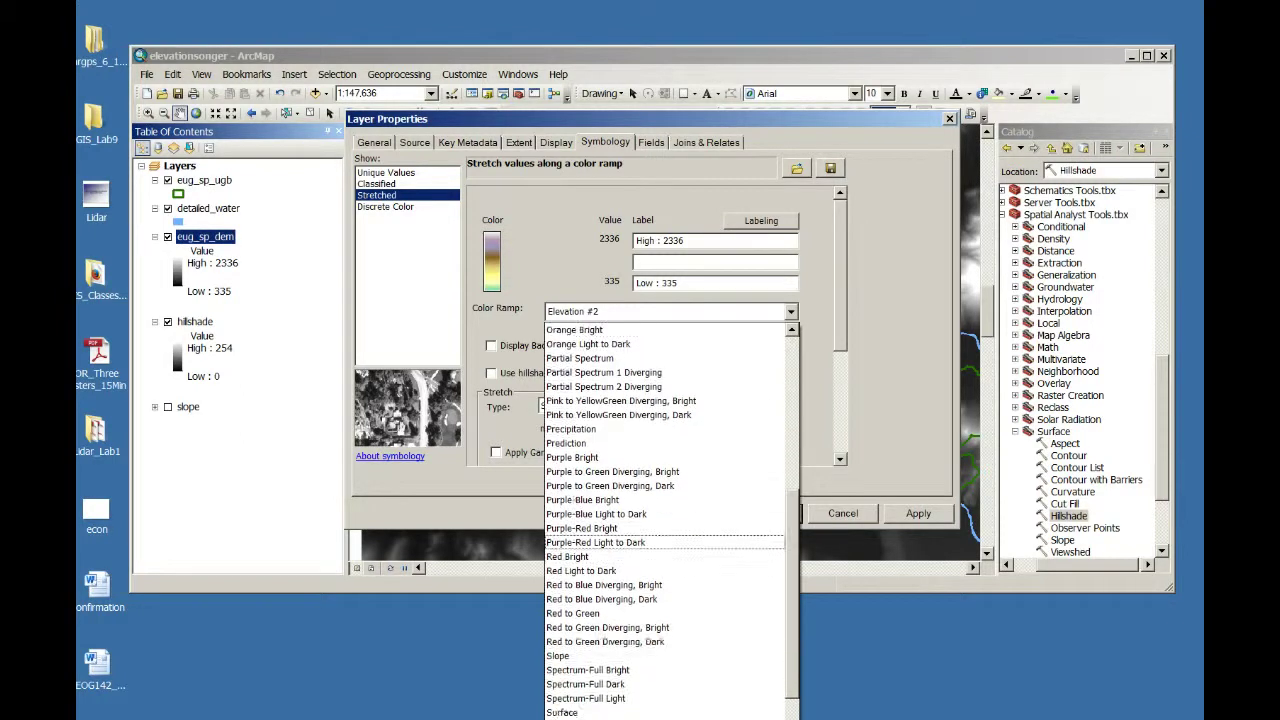
scroll(640, 570, up, 7)
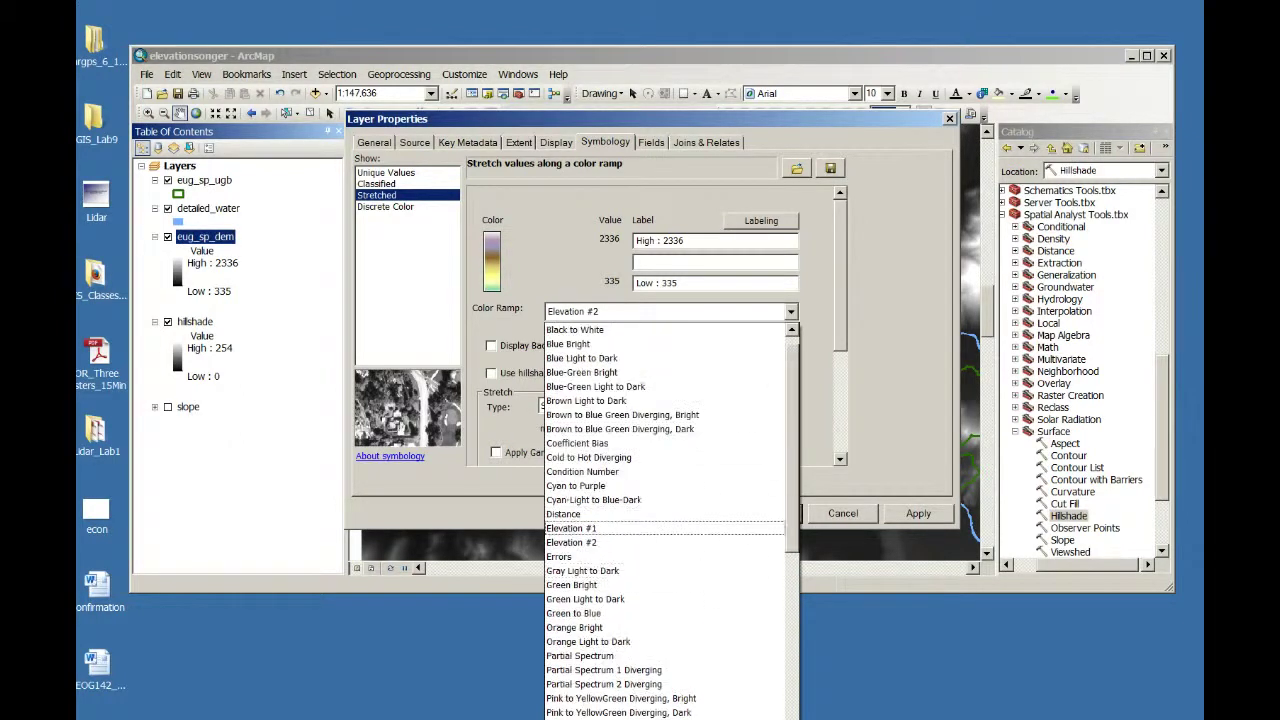
click(600, 528)
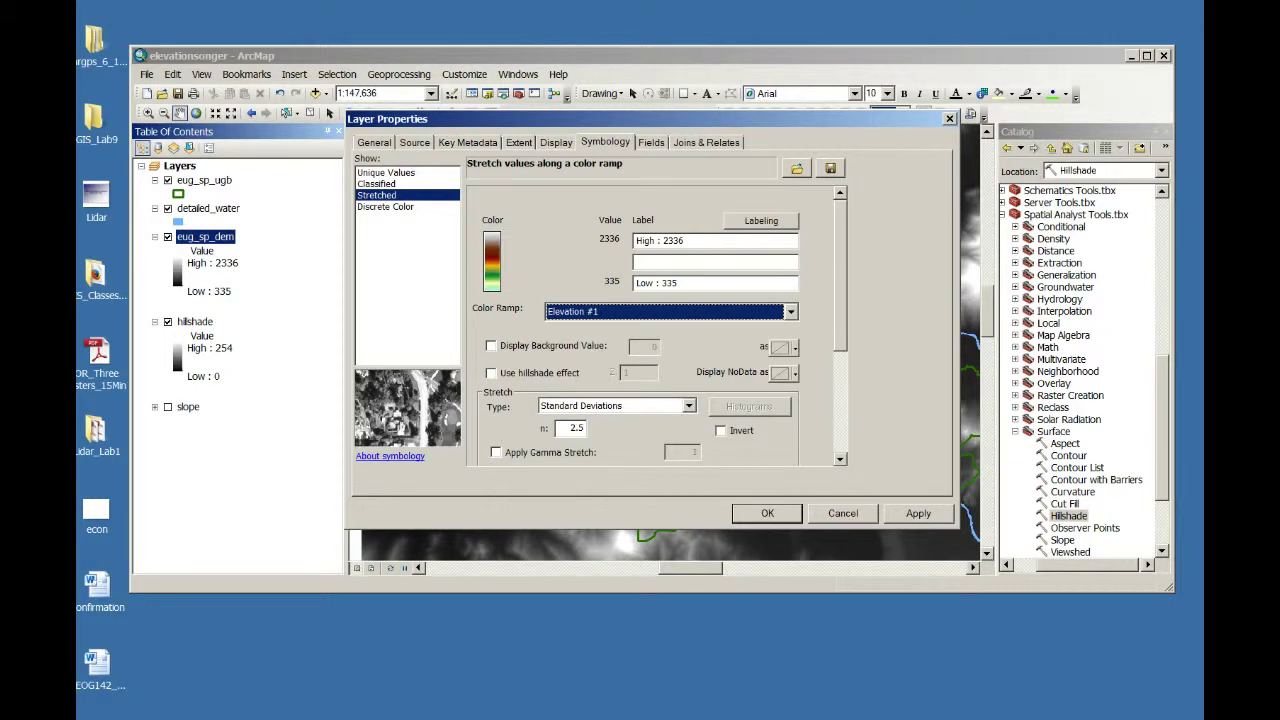
right_click(582, 312)
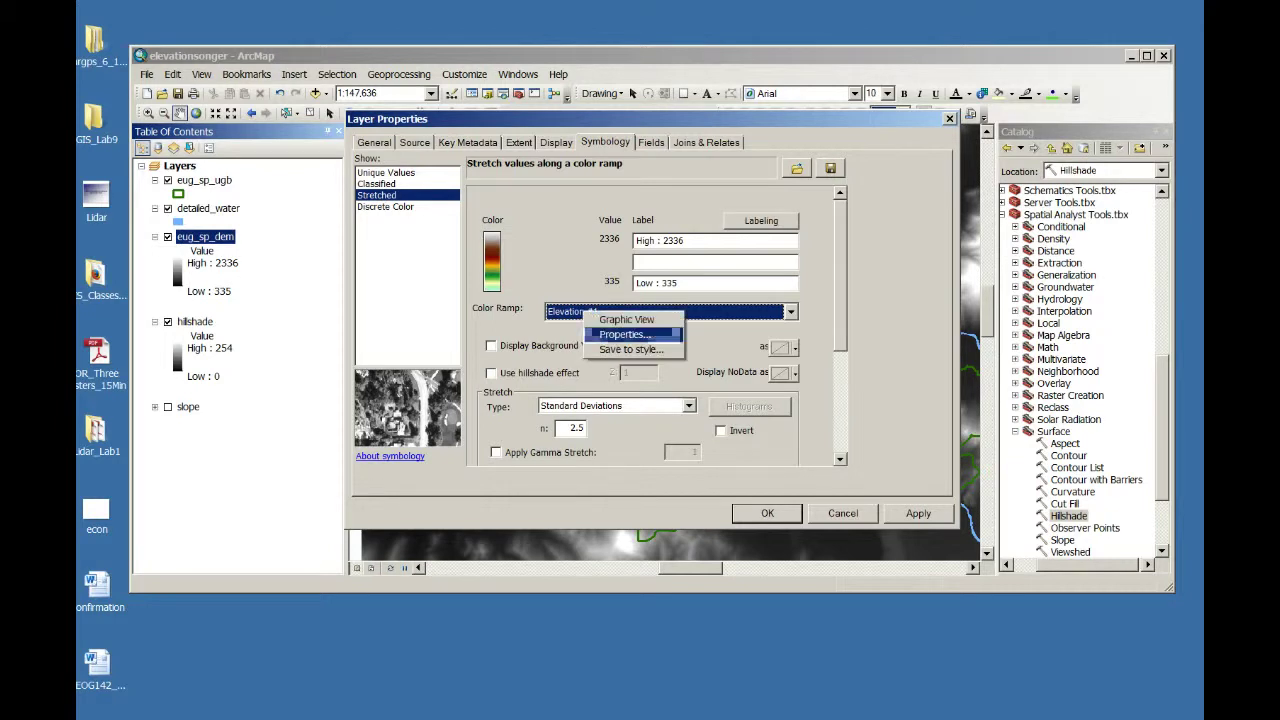
click(620, 336)
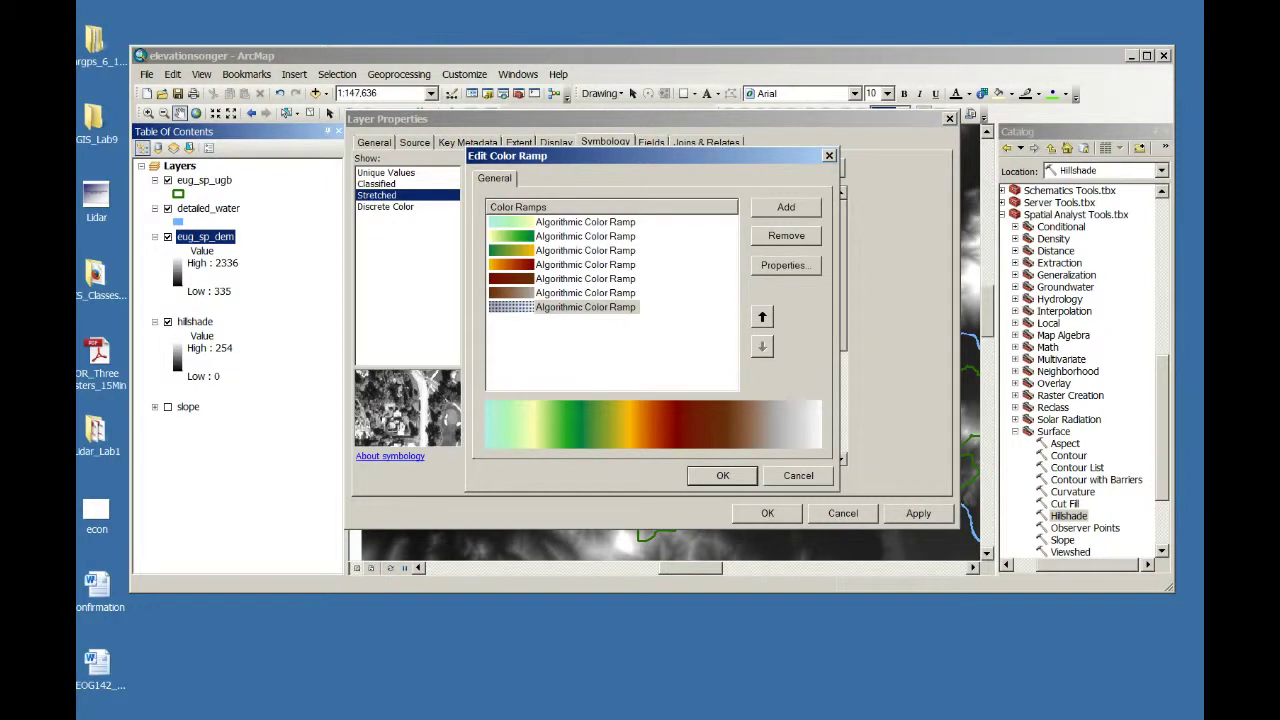
click(722, 475)
- Recolor the first segment of the Elevation #1 ramp from pale yellow-green to light green and apply the edited ramp to eug_sp_dem
right_click(606, 316)
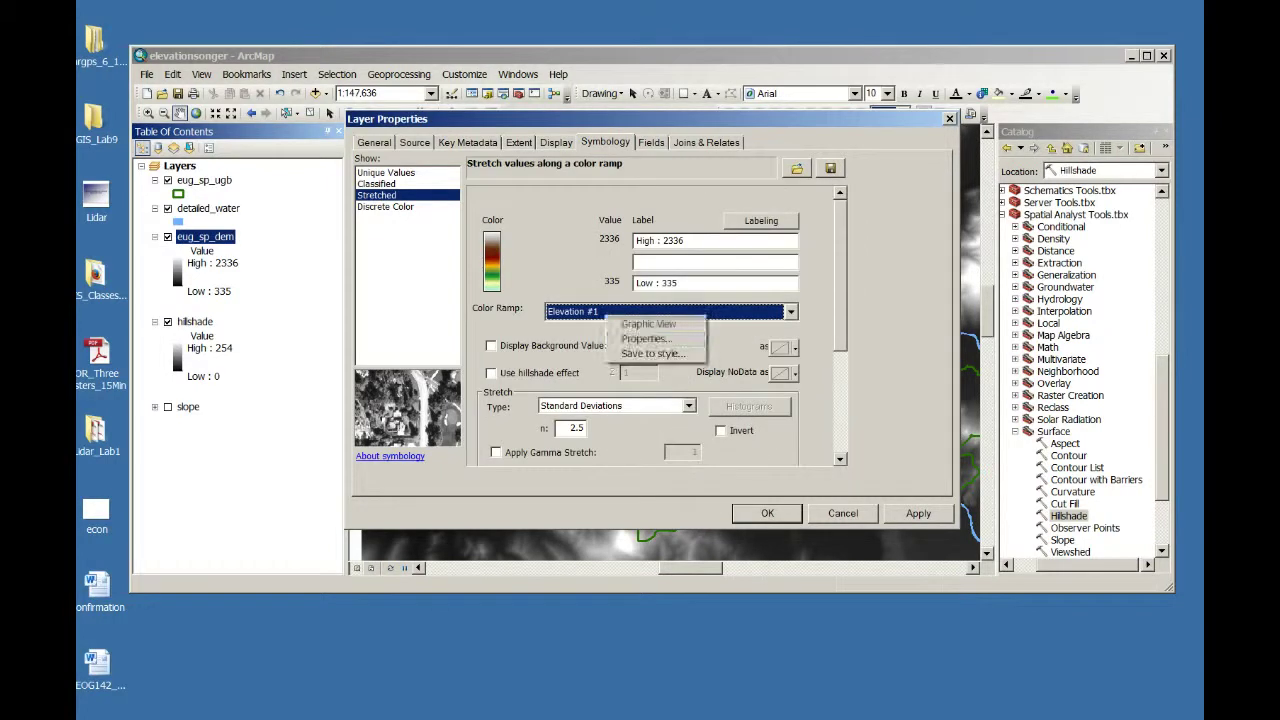
click(645, 338)
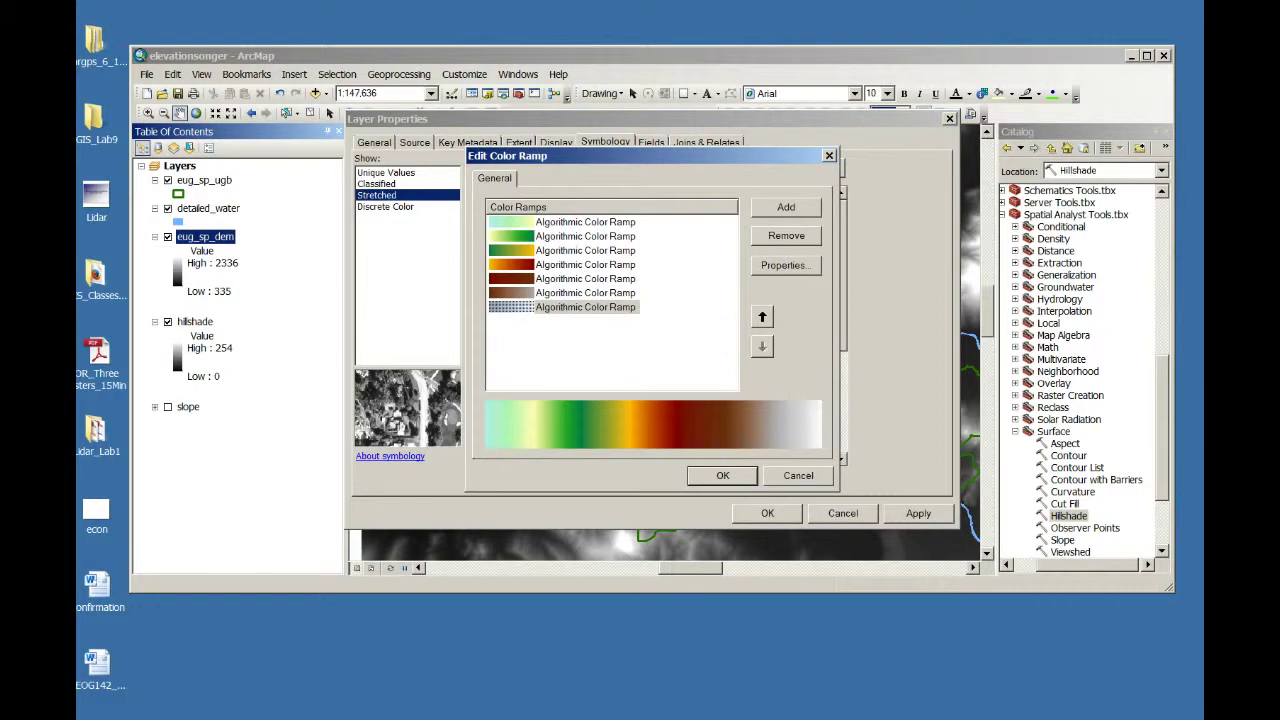
click(585, 222)
click(786, 265)
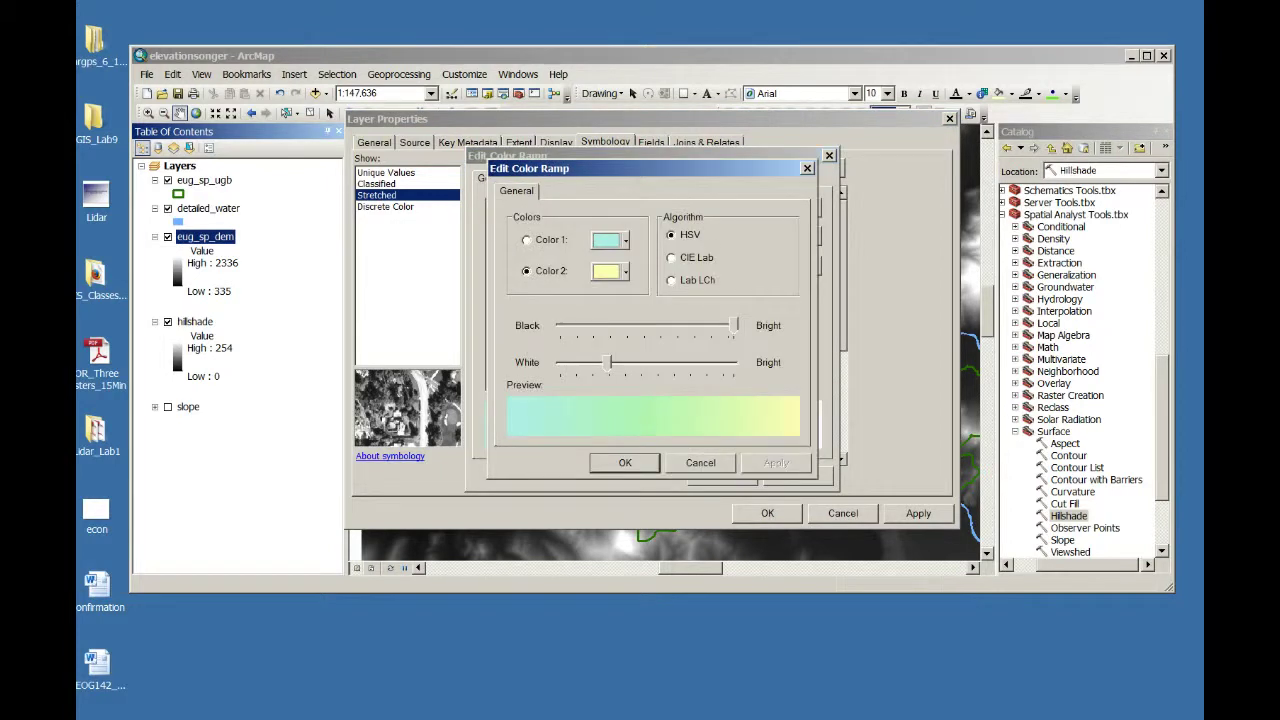
click(625, 240)
click(649, 280)
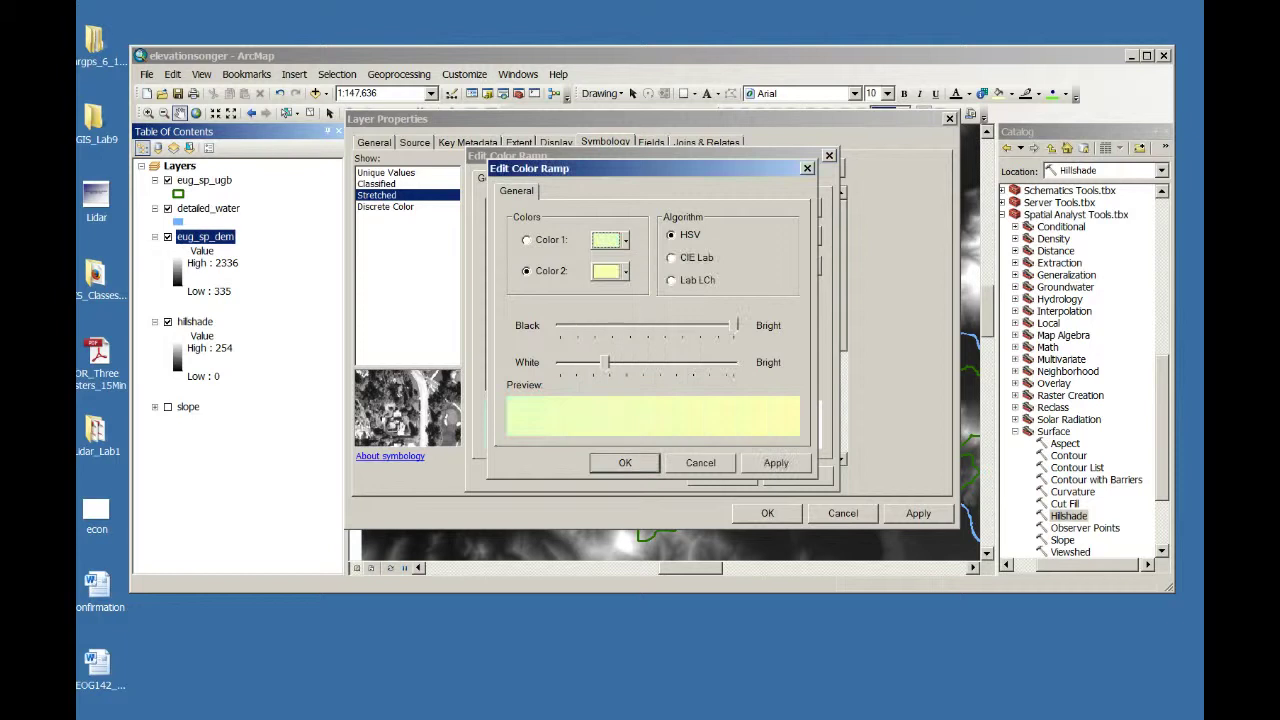
click(624, 271)
click(661, 323)
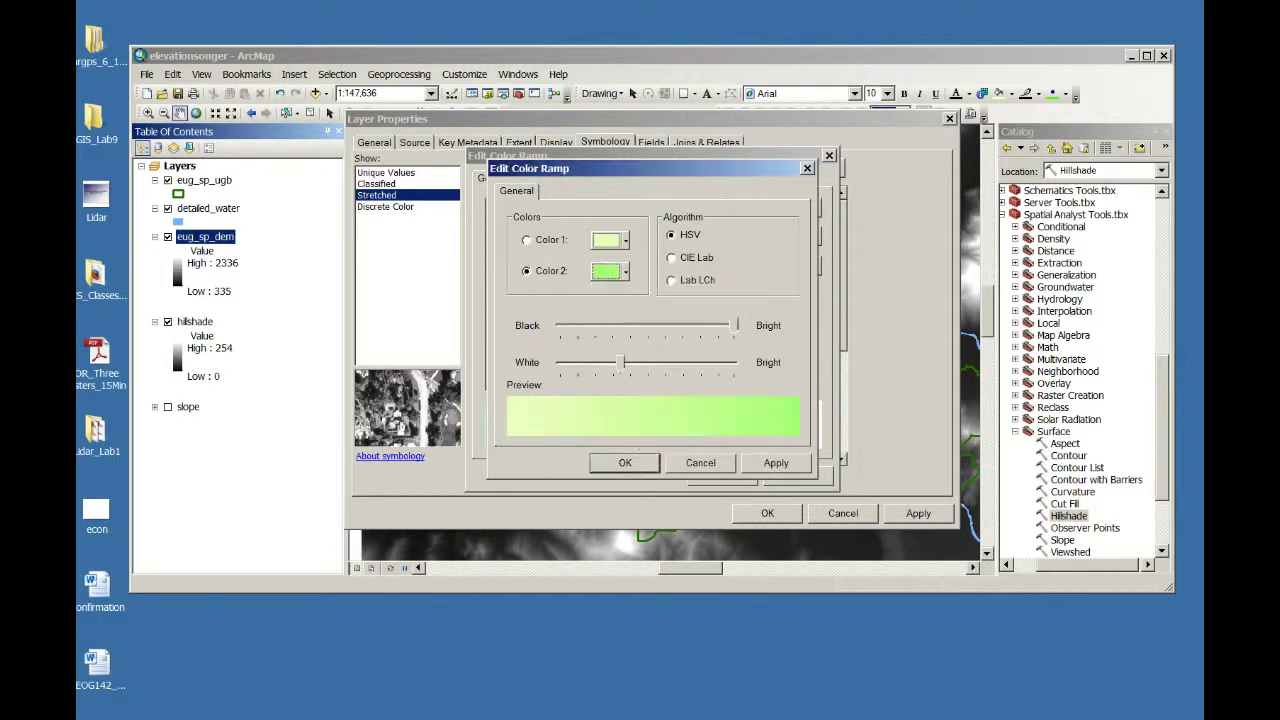
key(Return)
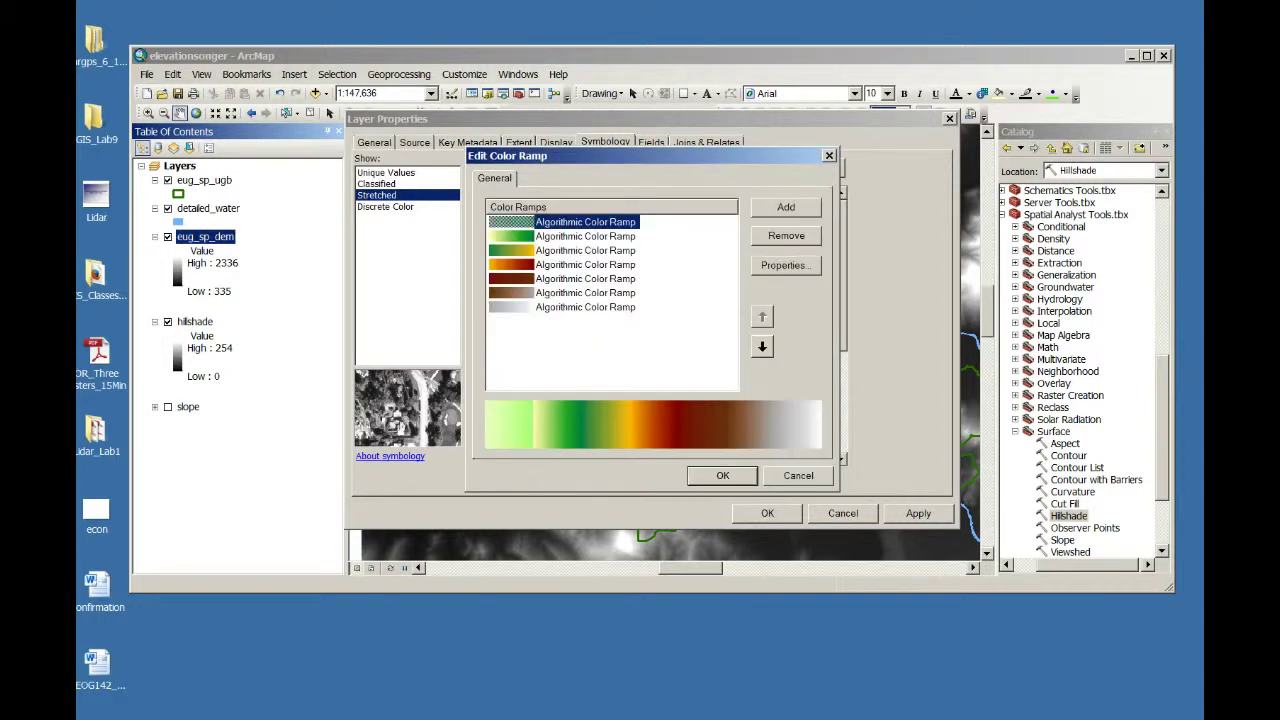
key(Return)
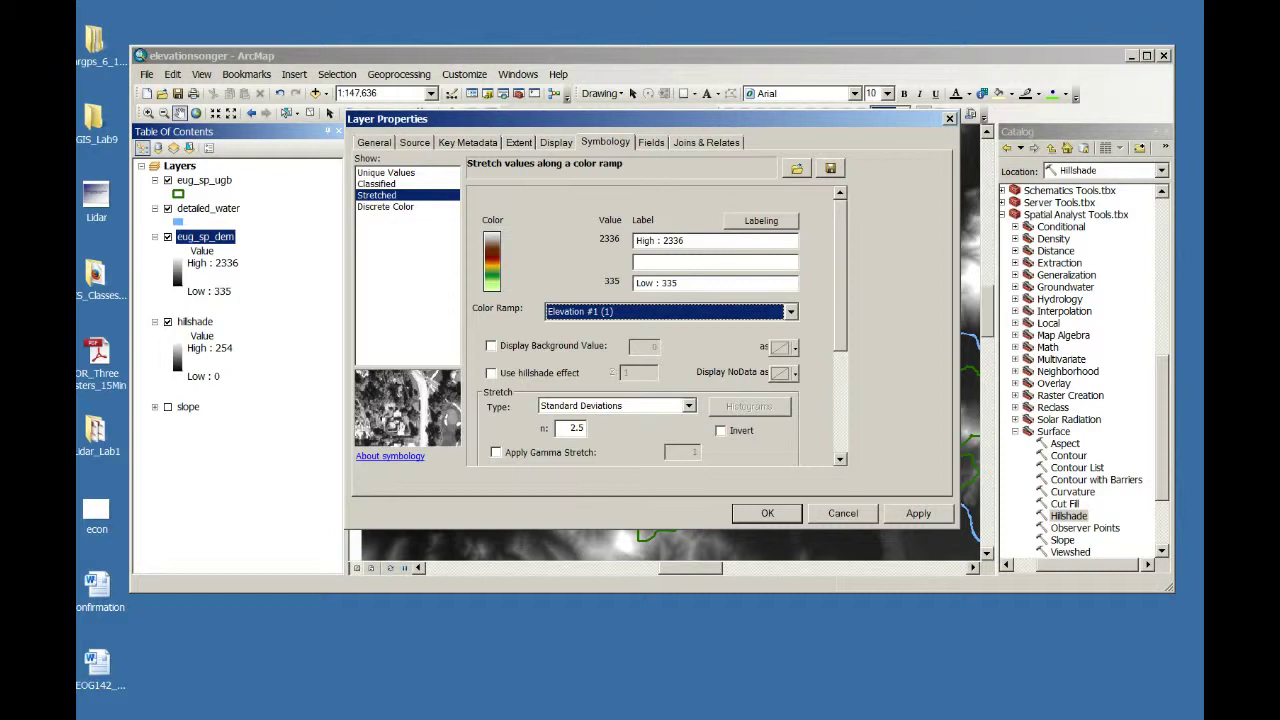
key(Return)
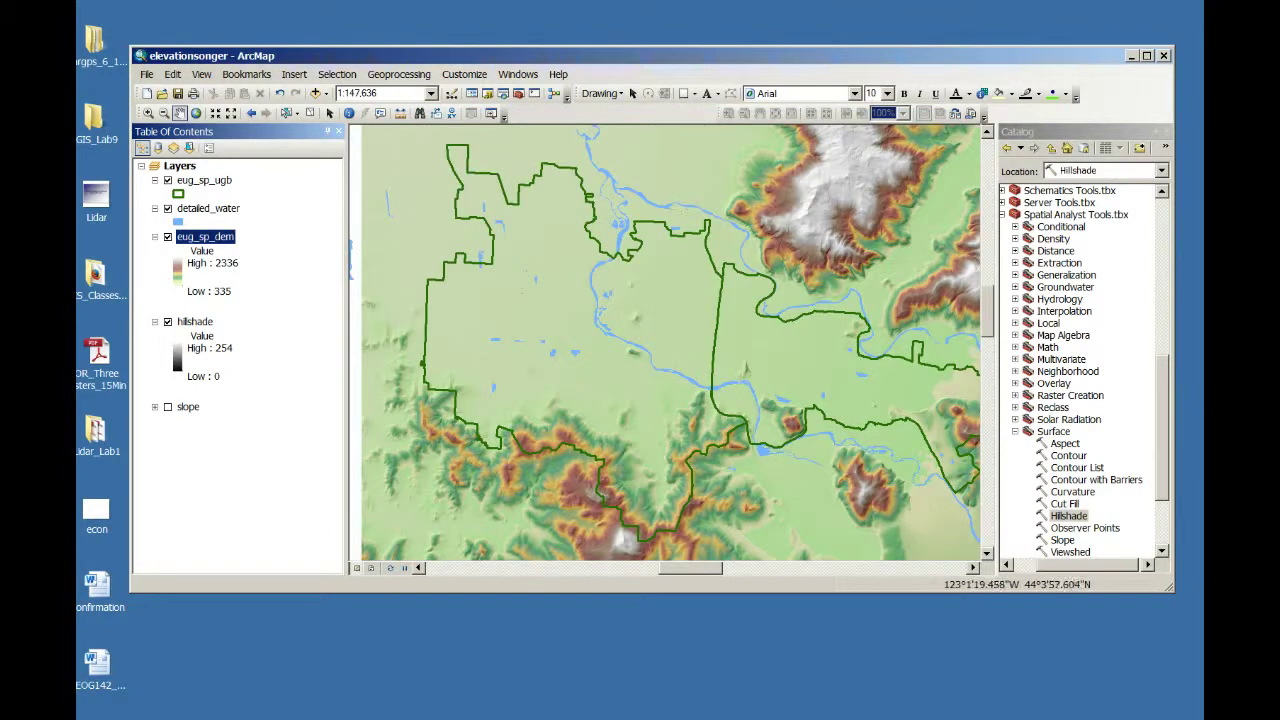
- Collapse the legends of the eug_sp_dem and hillshade layers in the table of contents
drag(601, 354, 591, 323)
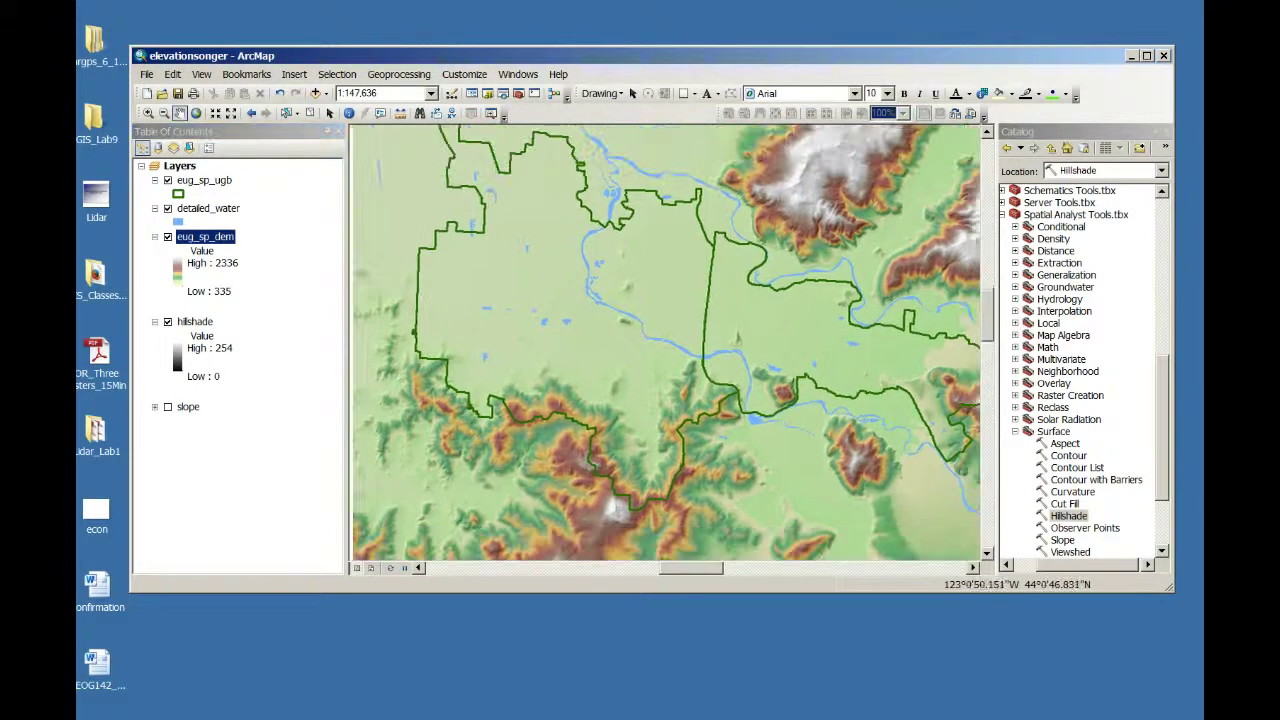
drag(692, 399, 692, 403)
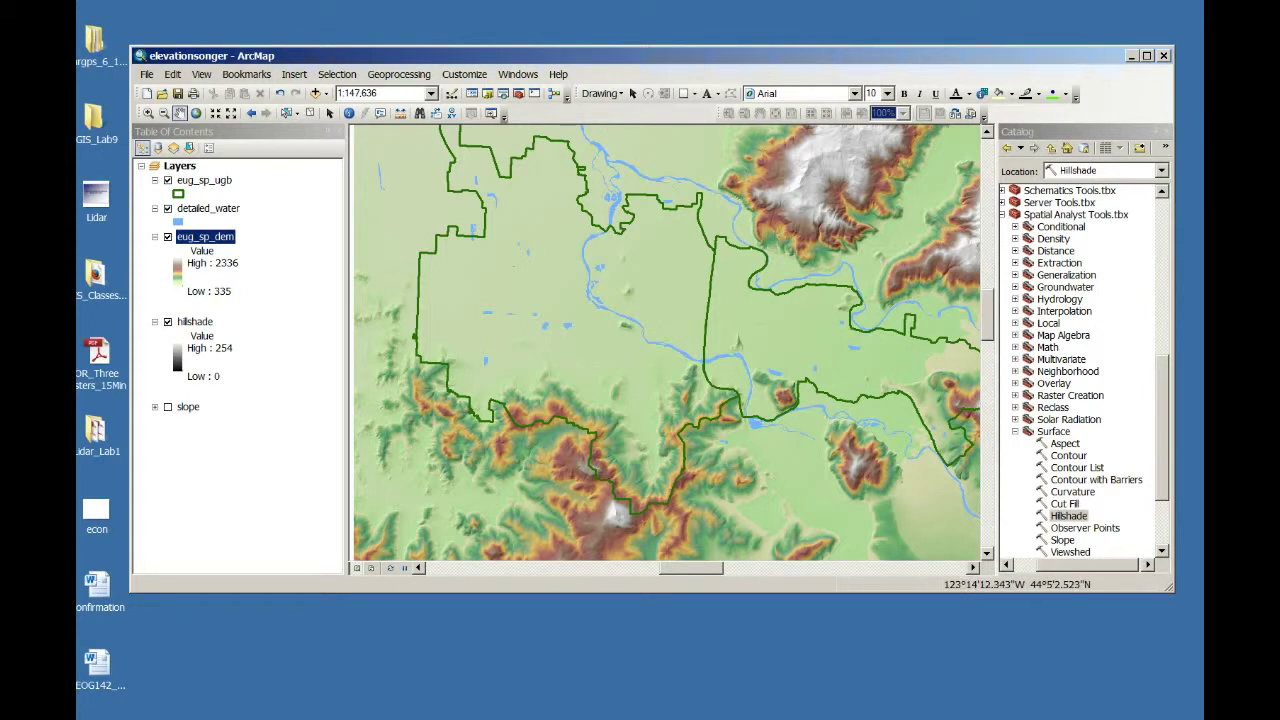
click(155, 237)
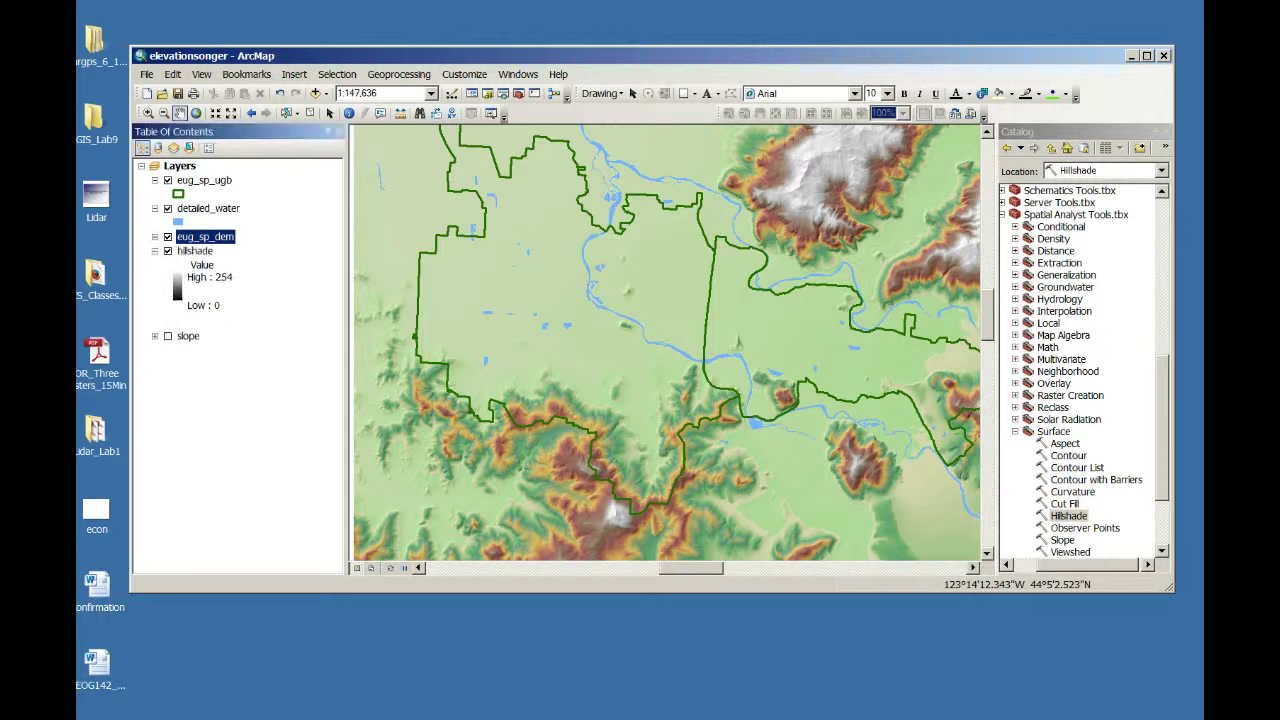
click(155, 251)
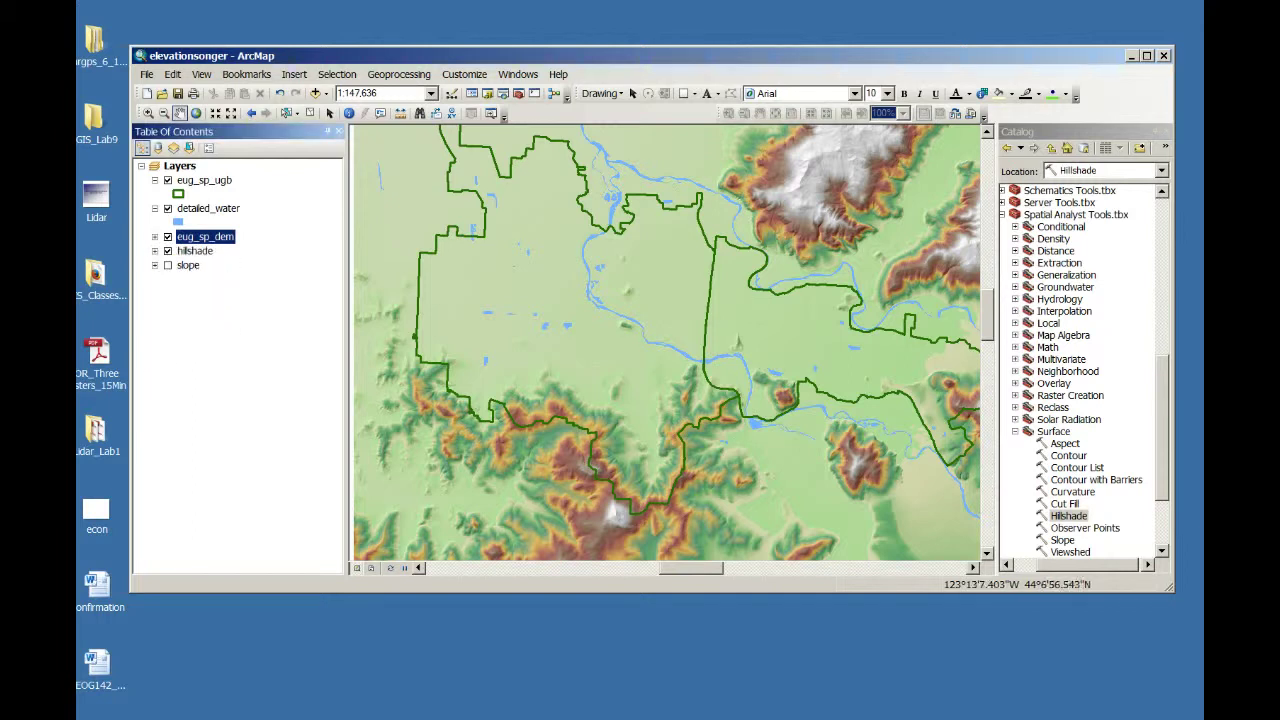
drag(574, 328, 566, 353)
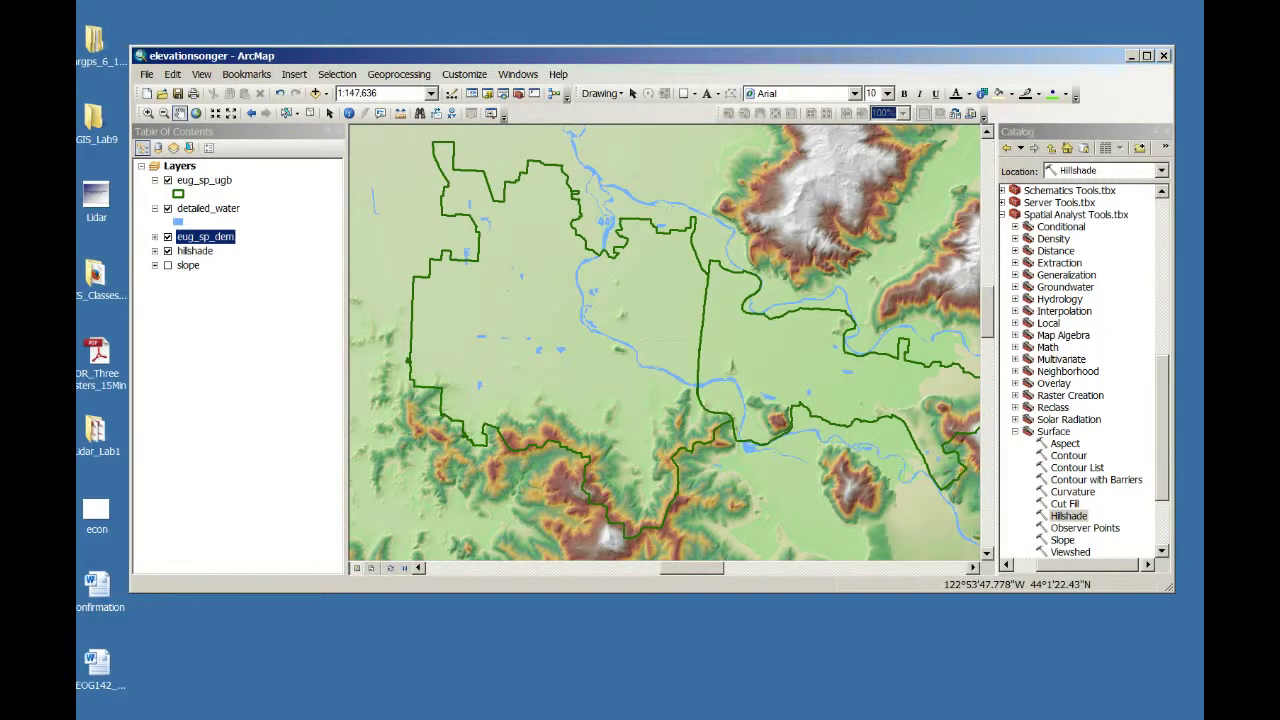
- Set up the Contour tool with eug_sp_dem as input raster and output polyline features named contour in the data folder
double_click(1068, 456)
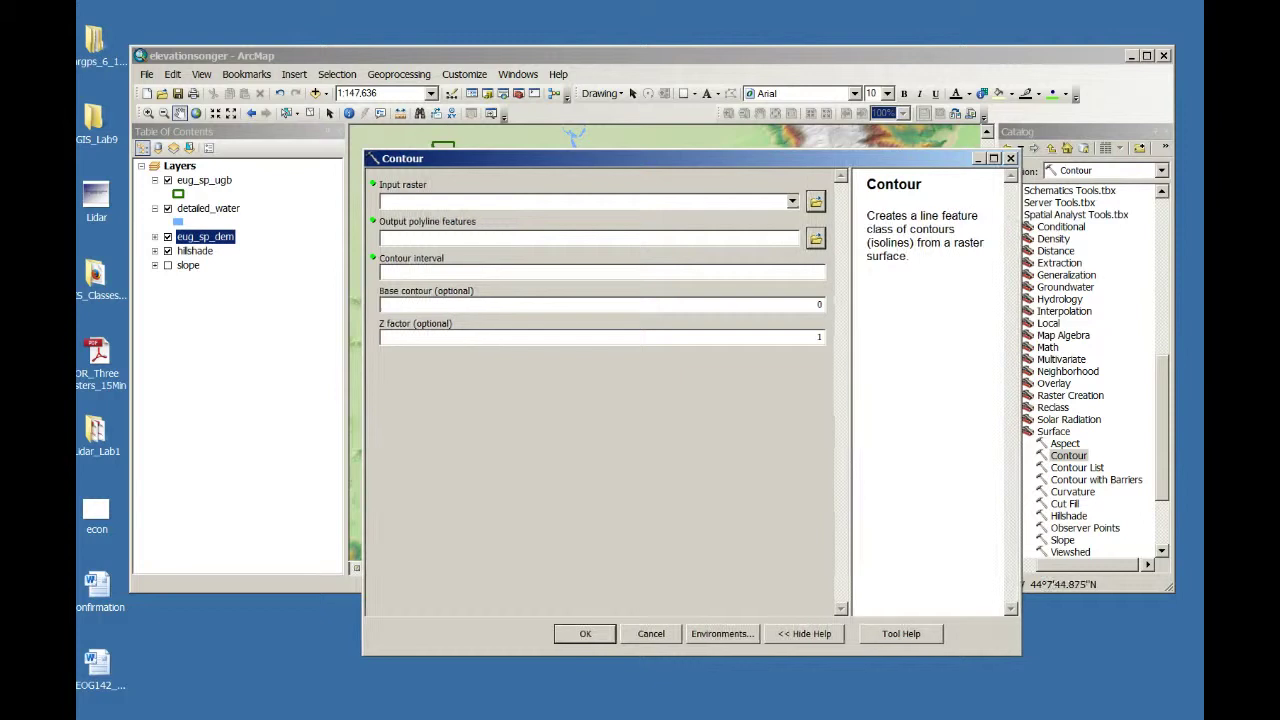
click(791, 201)
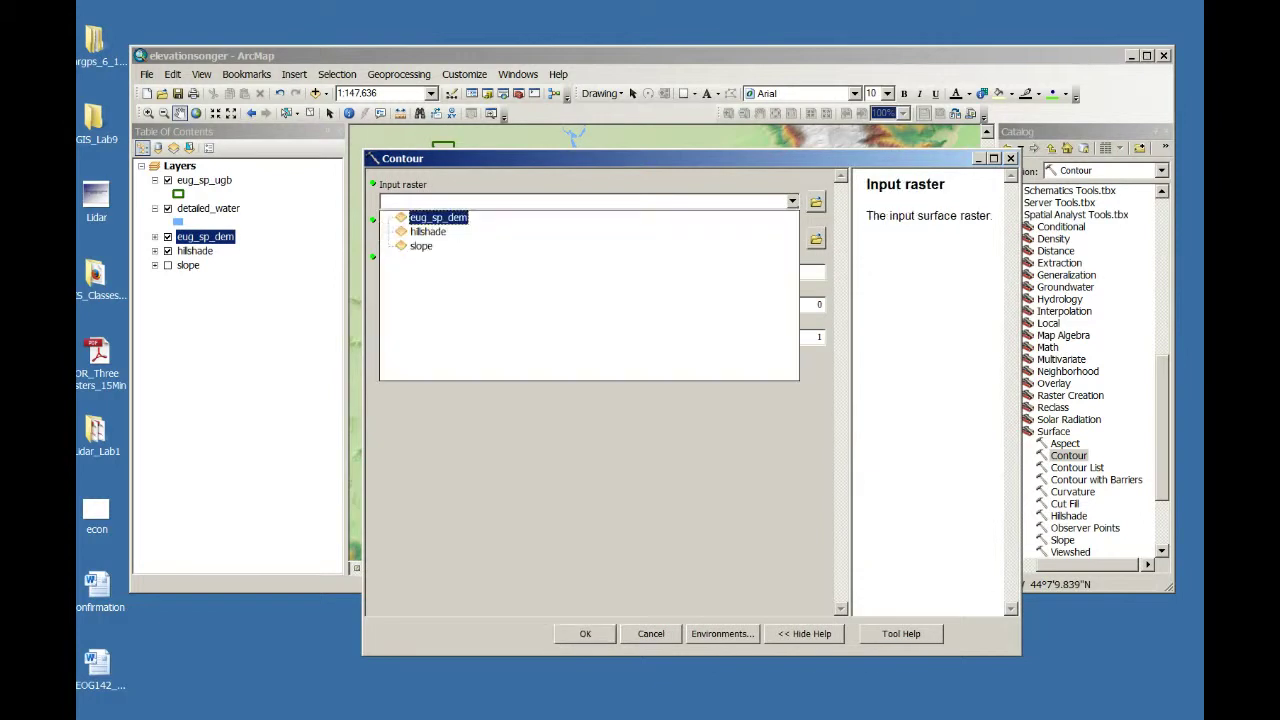
key(Return)
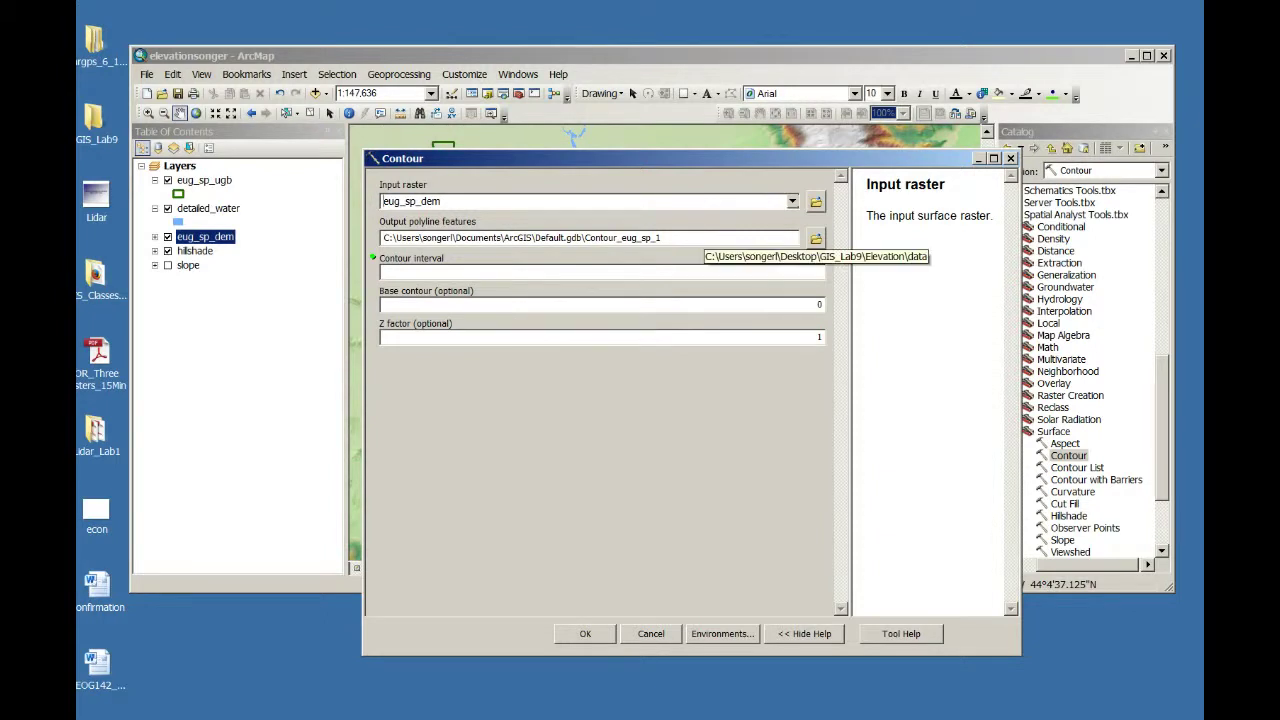
click(816, 238)
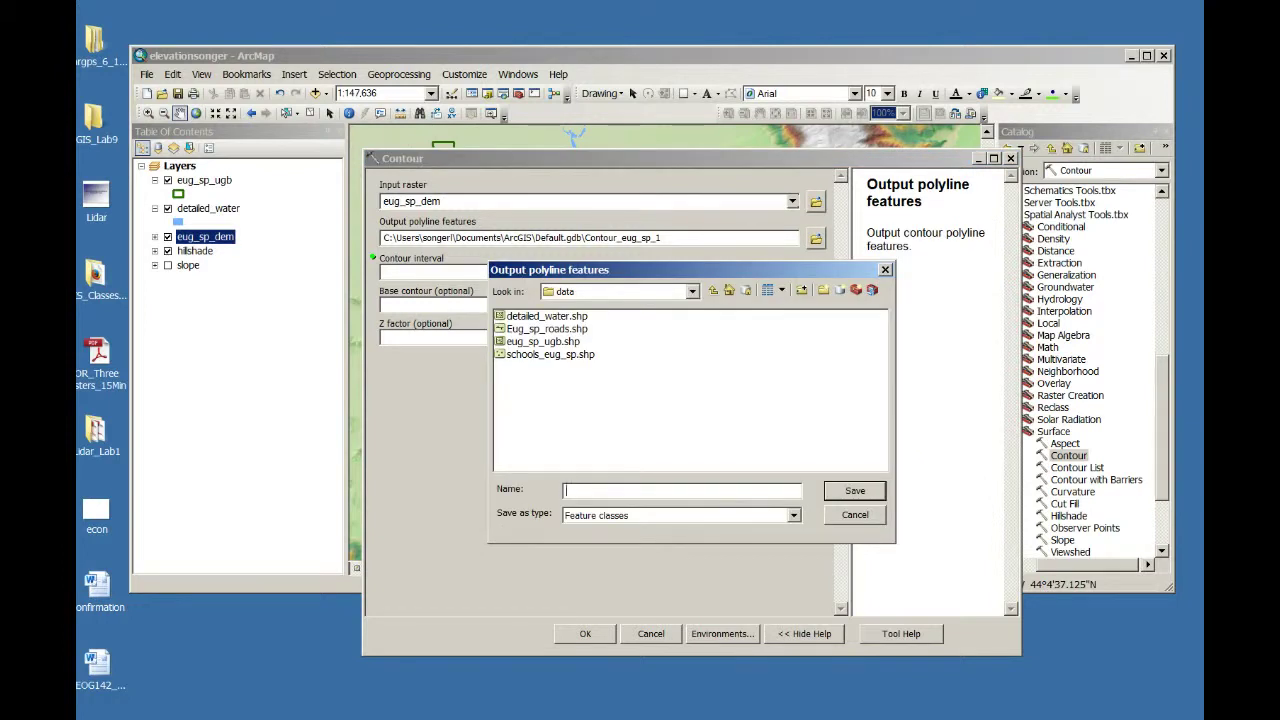
text(contour)
click(794, 516)
click(681, 530)
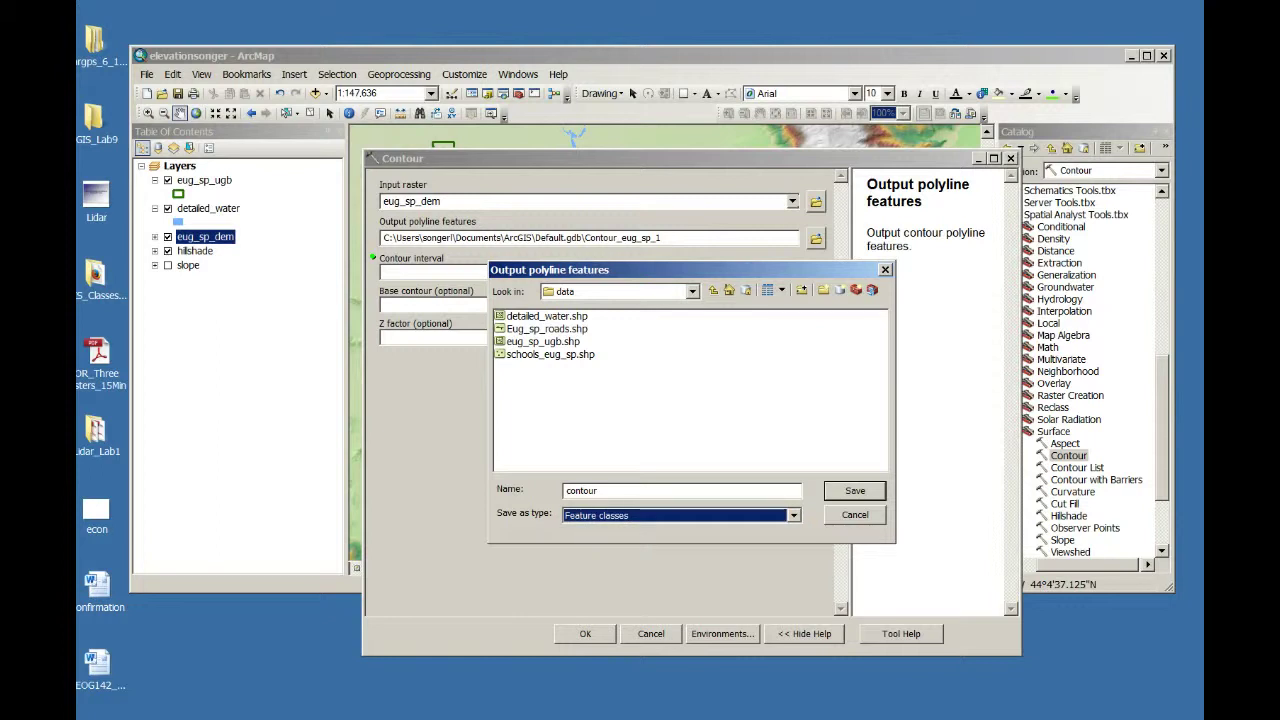
key(Return)
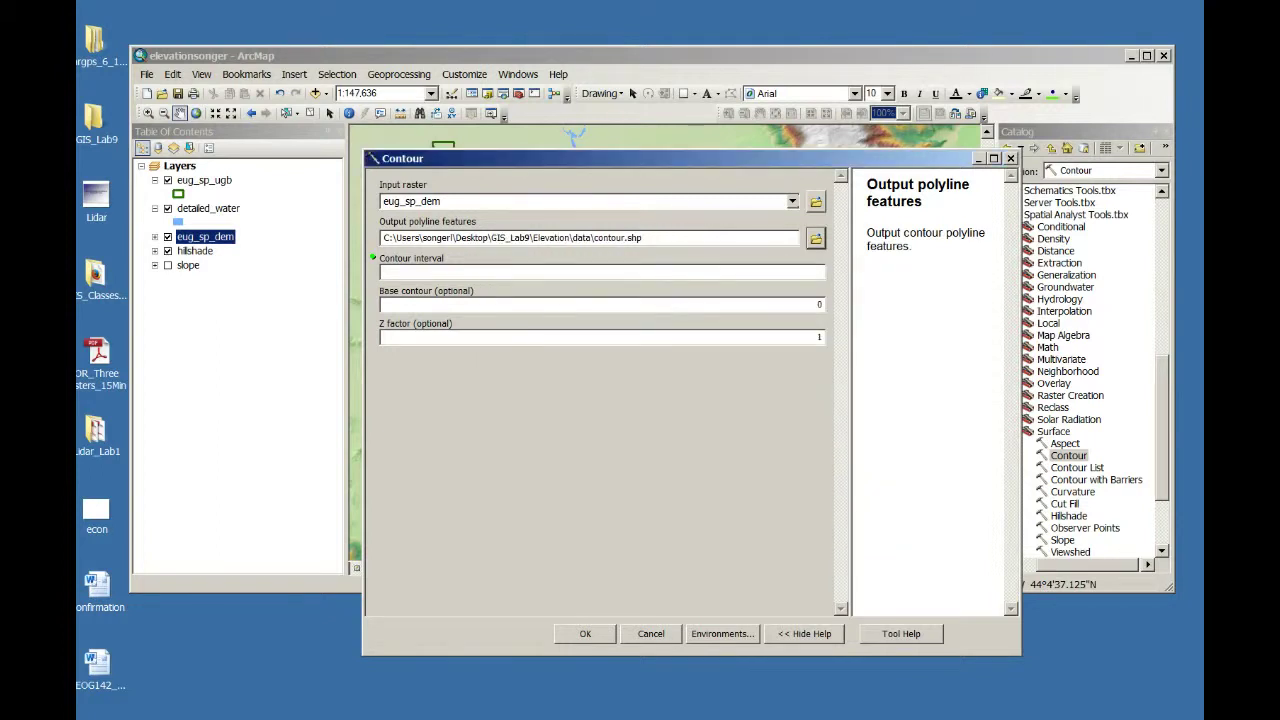
- Run Contour with an interval of 100, base contour 300 and Z factor 1, and dismiss the completion report
click(601, 272)
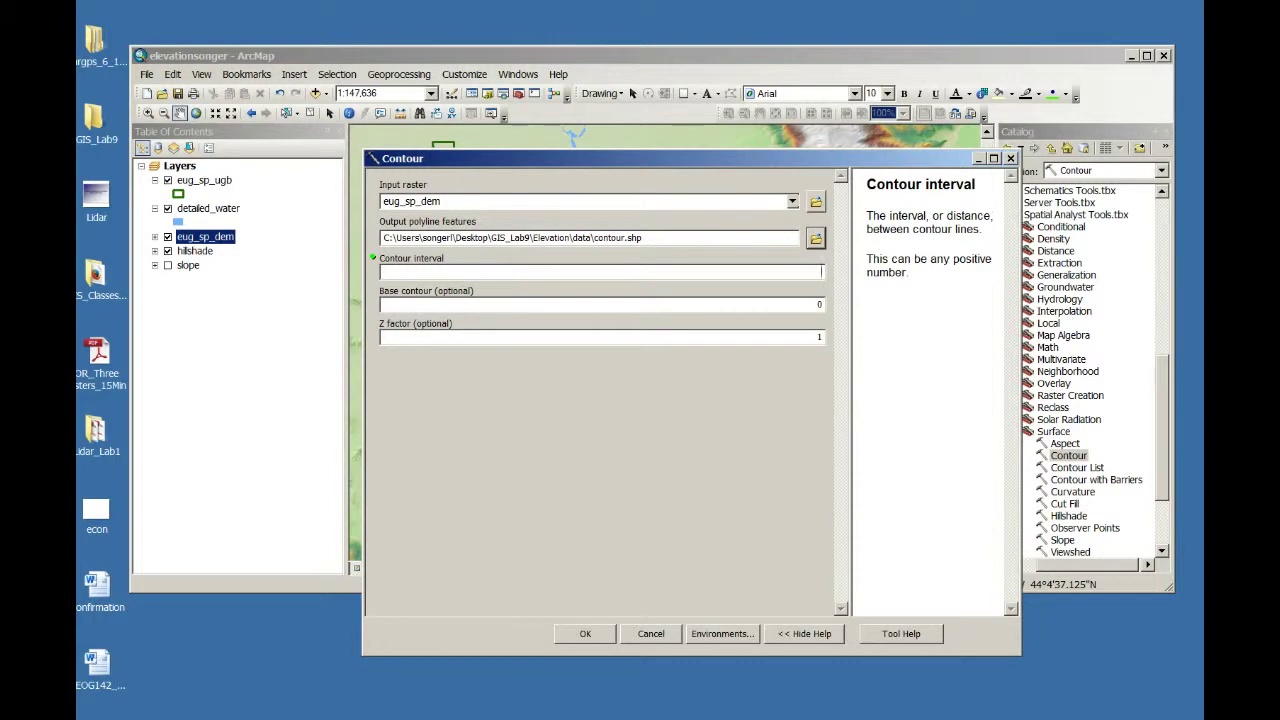
text(100)
click(817, 304)
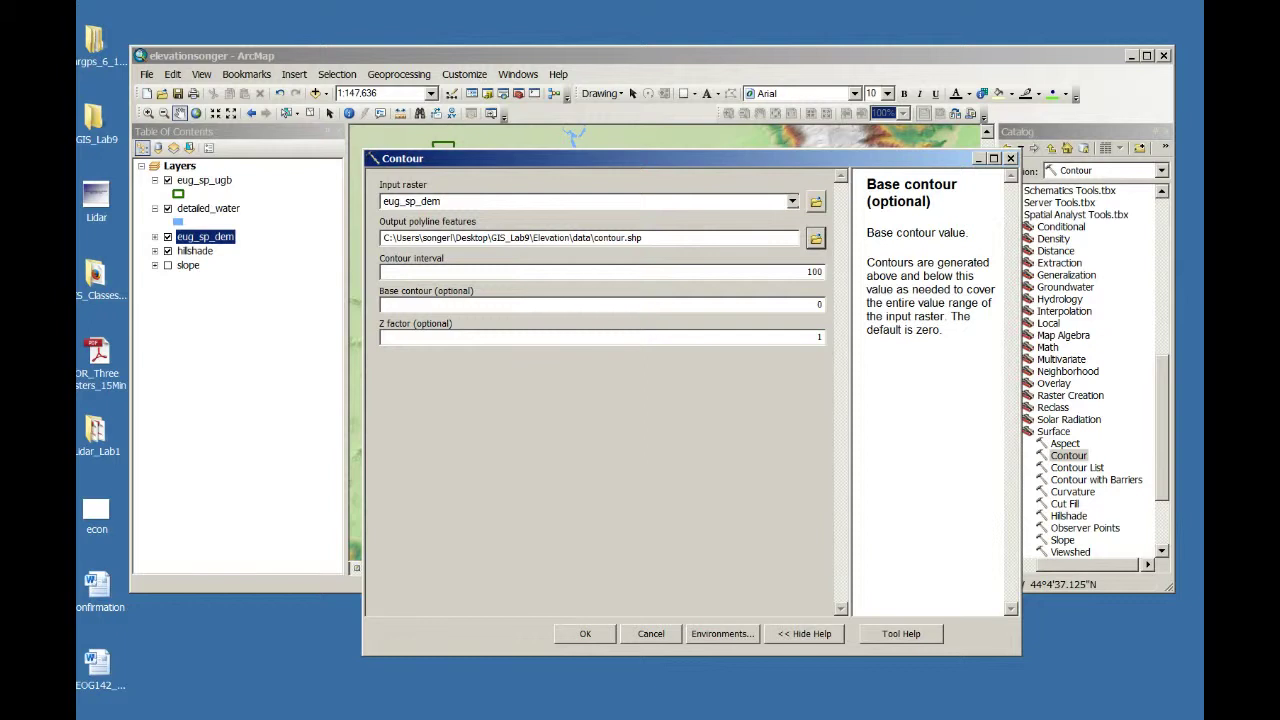
click(808, 271)
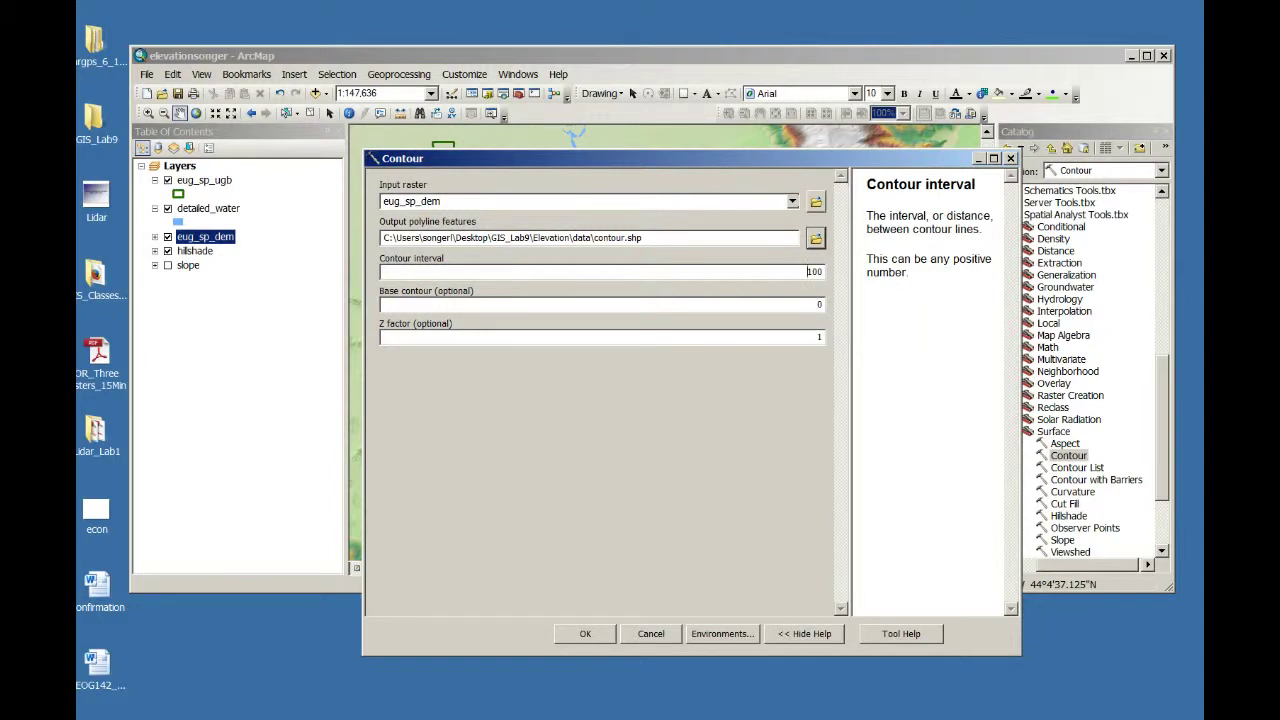
click(819, 304)
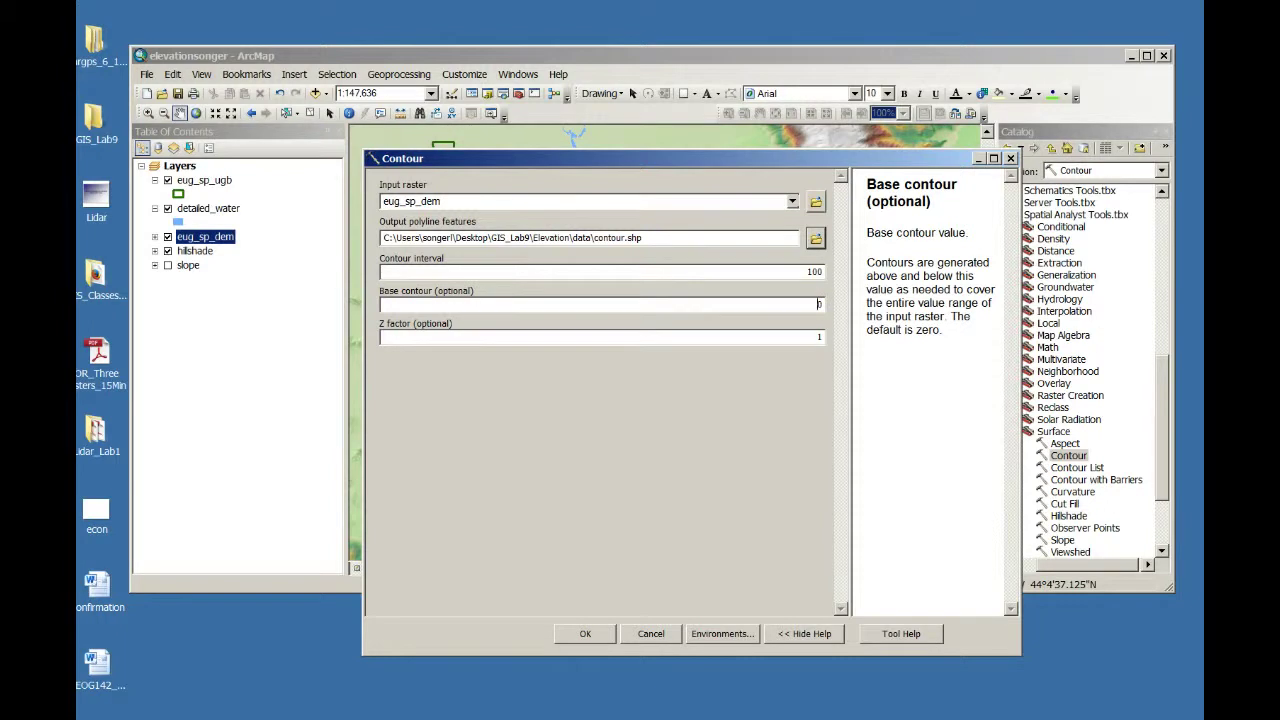
text(3000)
key(BackSpace)
click(818, 337)
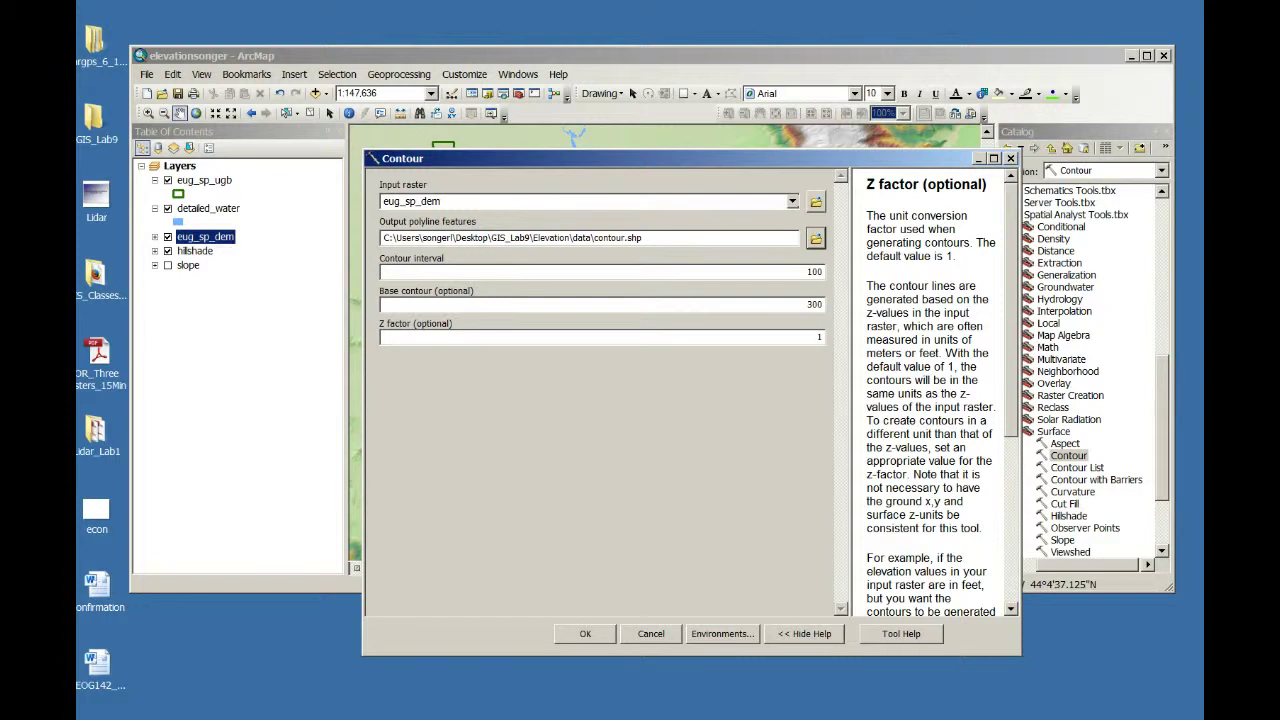
click(585, 633)
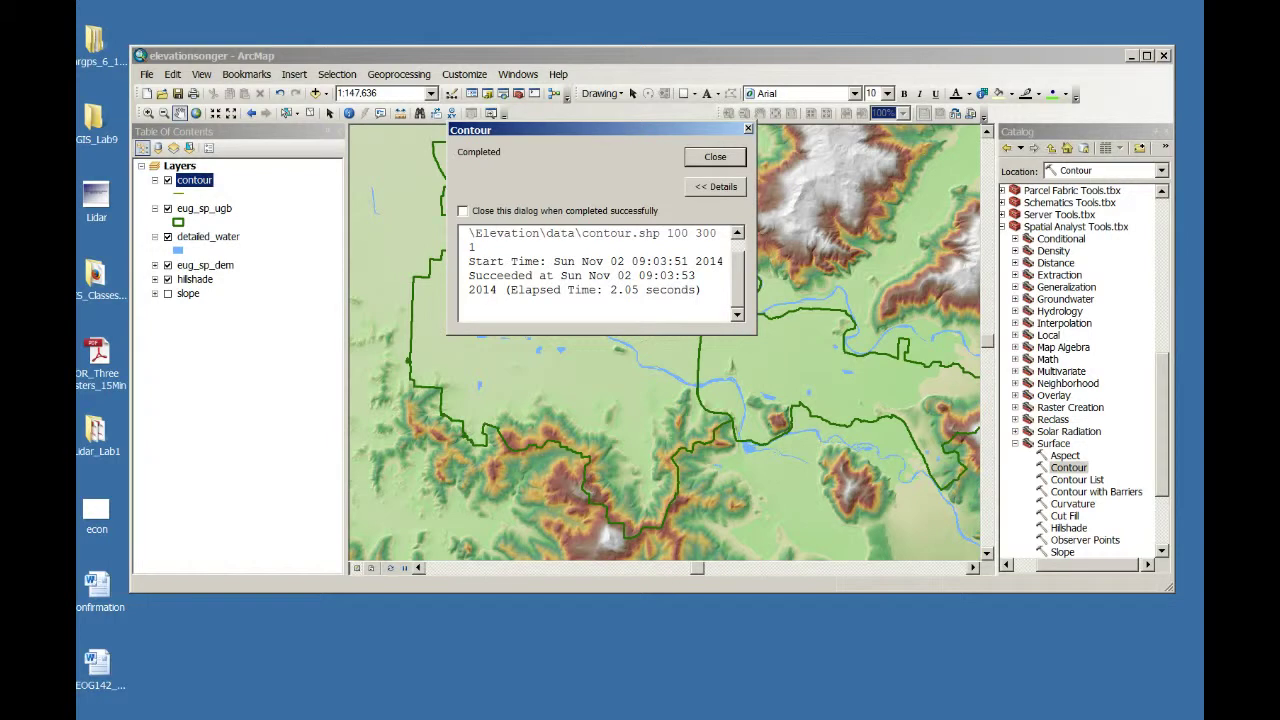
click(748, 129)
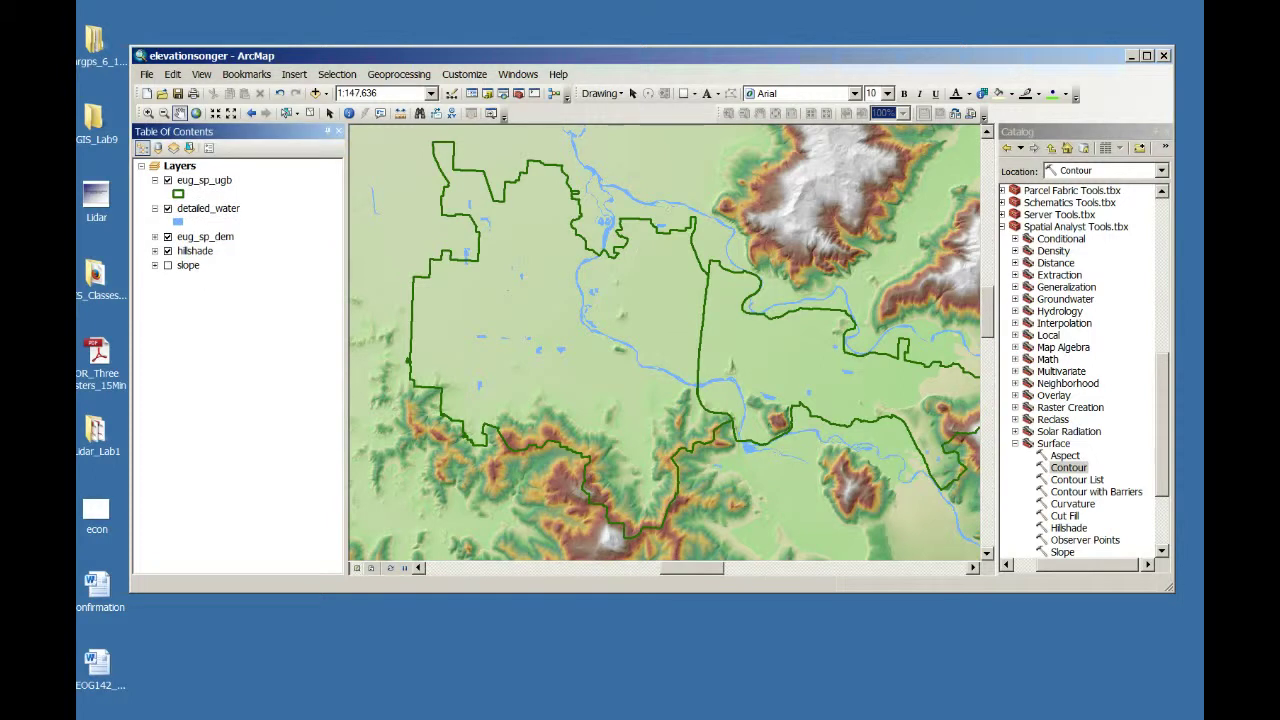
- Add contour.shp from the data folder to the map and hide the eug_sp_ugb, detailed_water, eug_sp_dem and hillshade layers
click(315, 93)
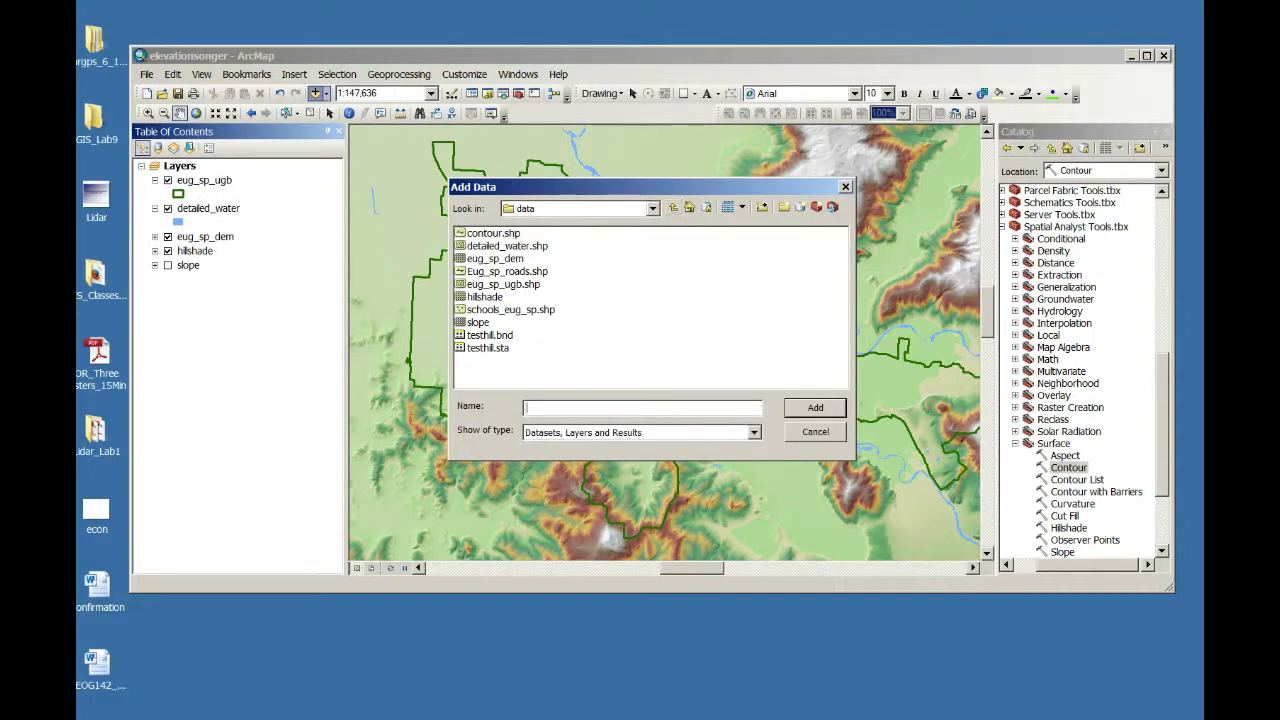
double_click(493, 233)
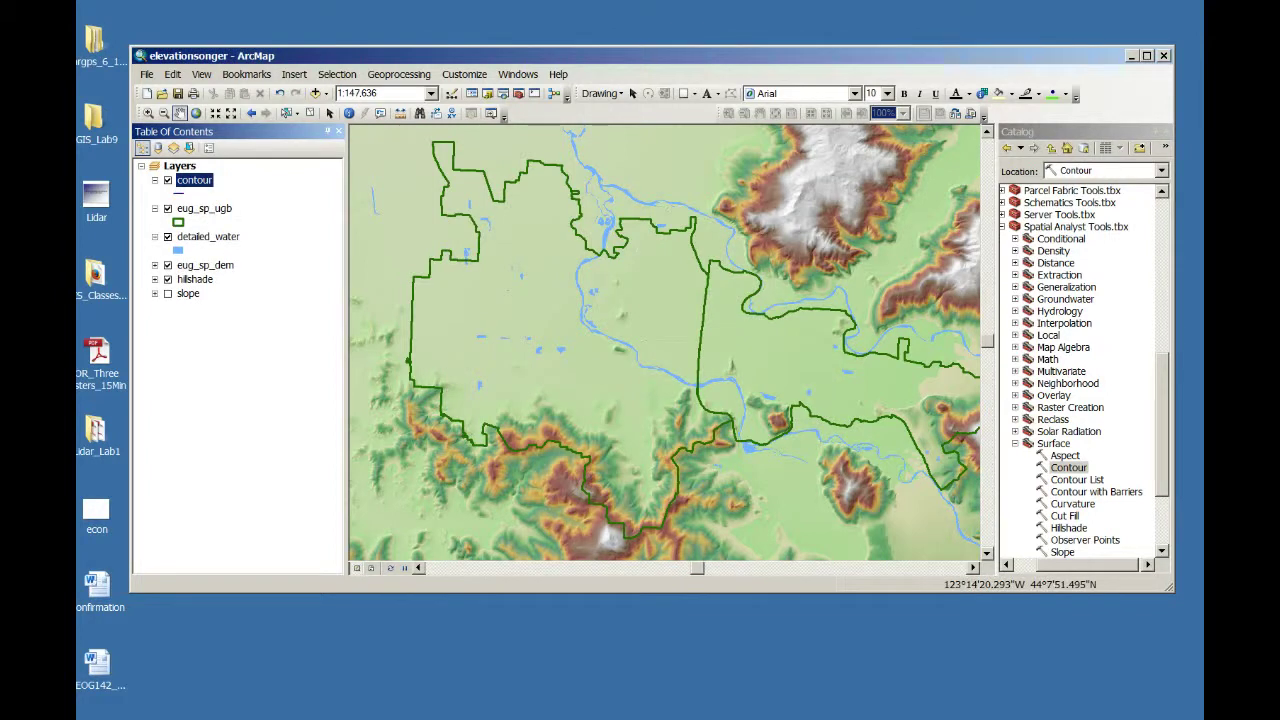
click(168, 208)
click(168, 237)
click(168, 265)
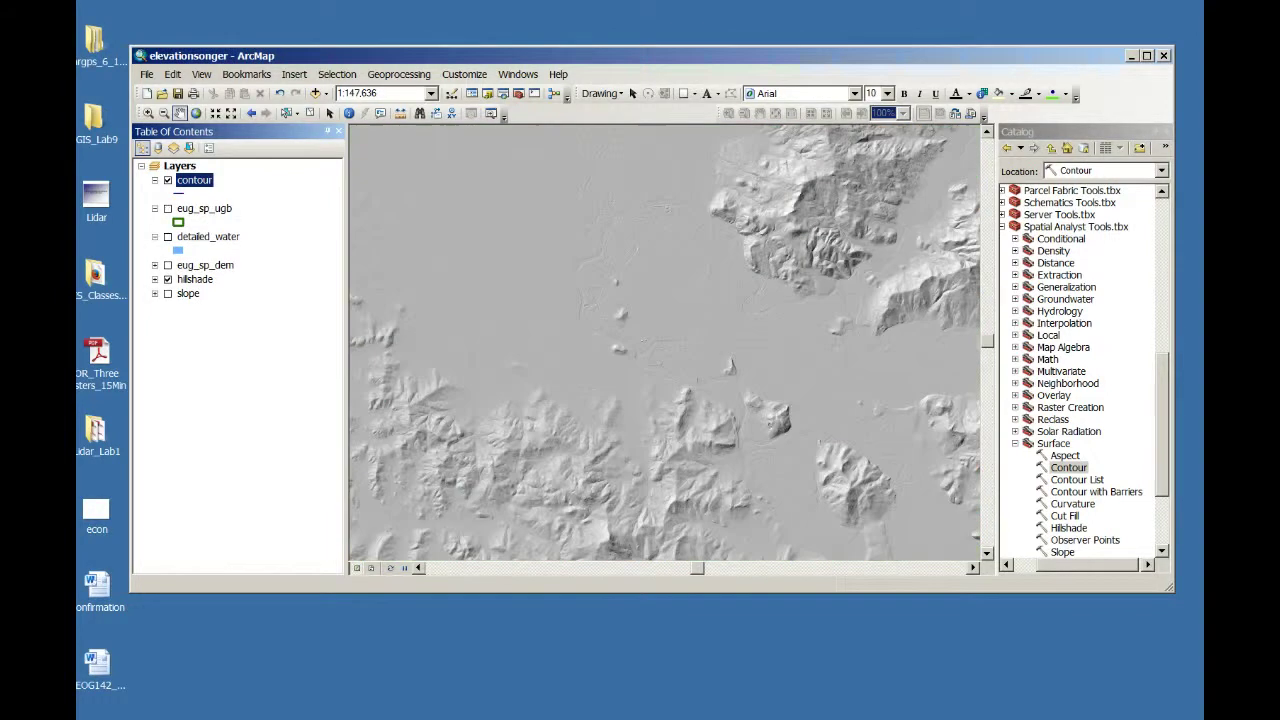
click(168, 280)
- Zoom to the extent of the contour layer and check its attribute table for records
right_click(192, 180)
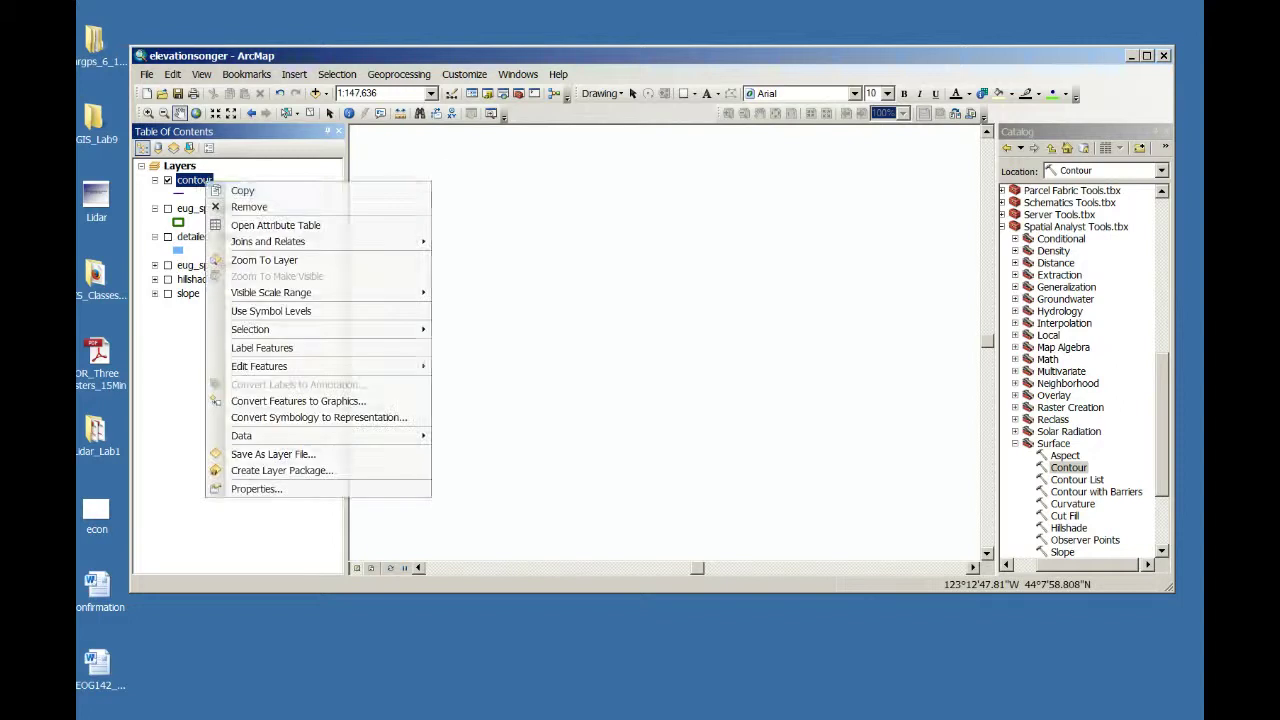
click(250, 260)
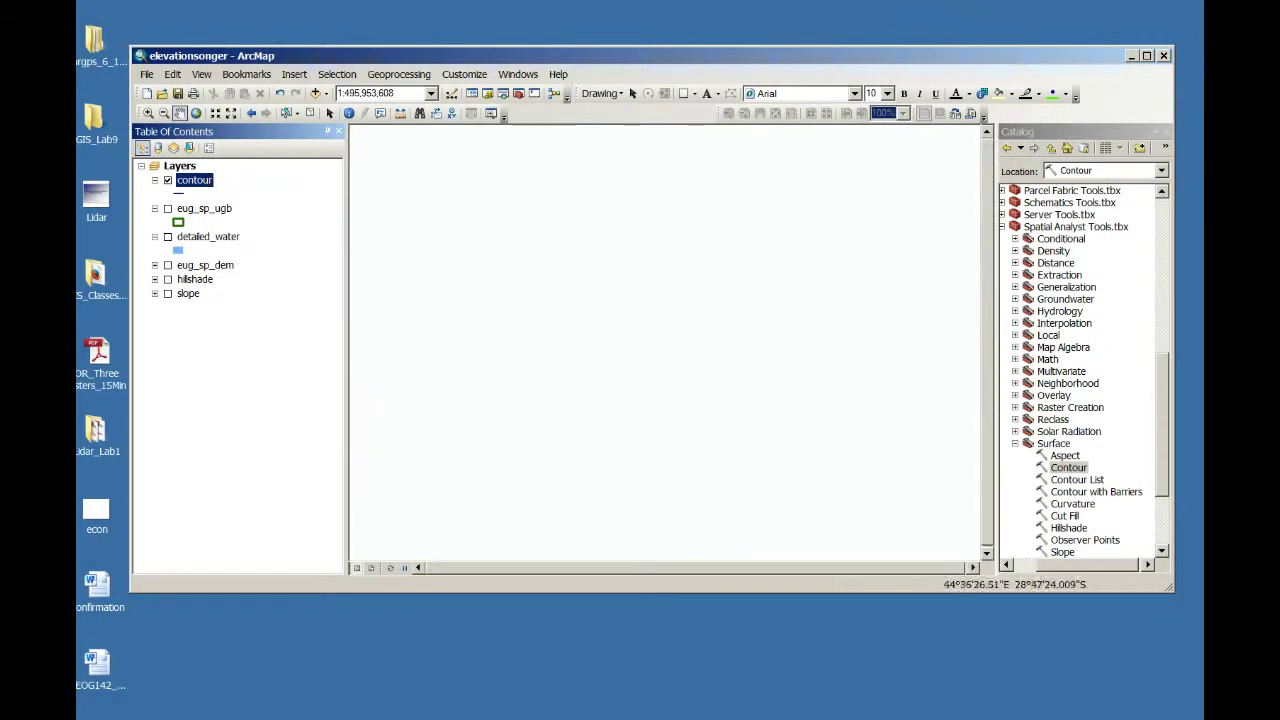
right_click(194, 180)
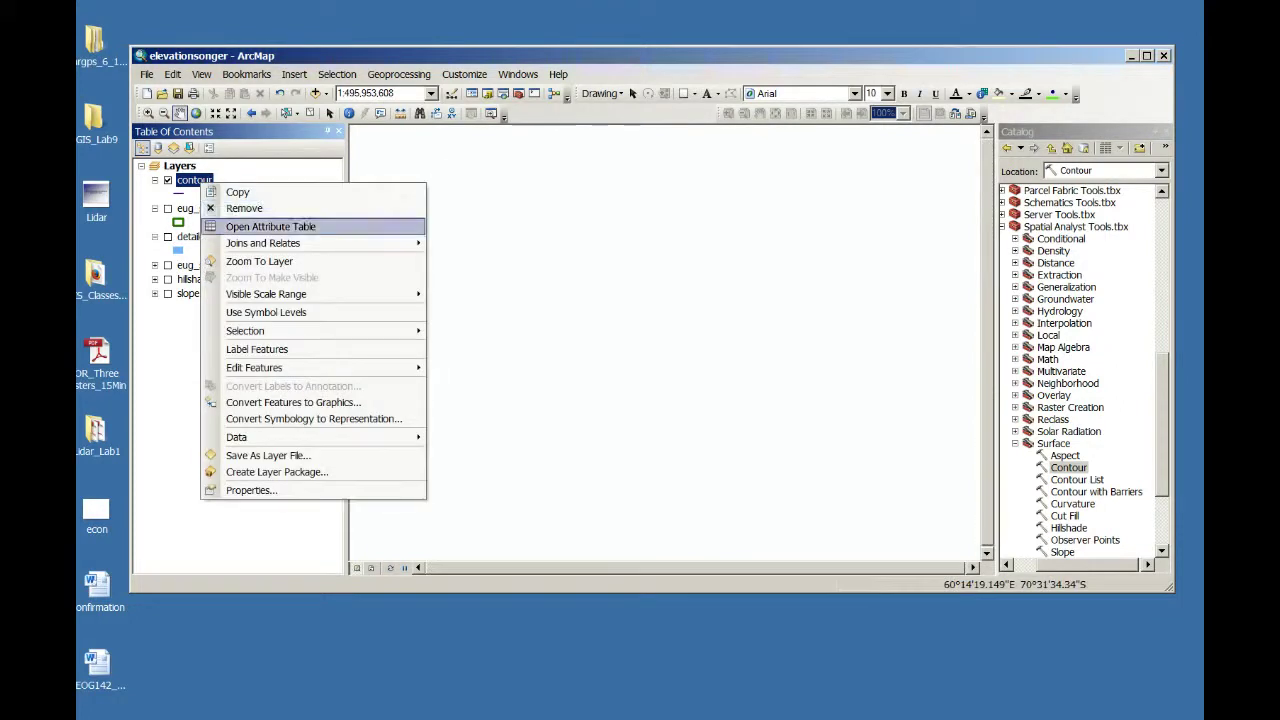
click(271, 226)
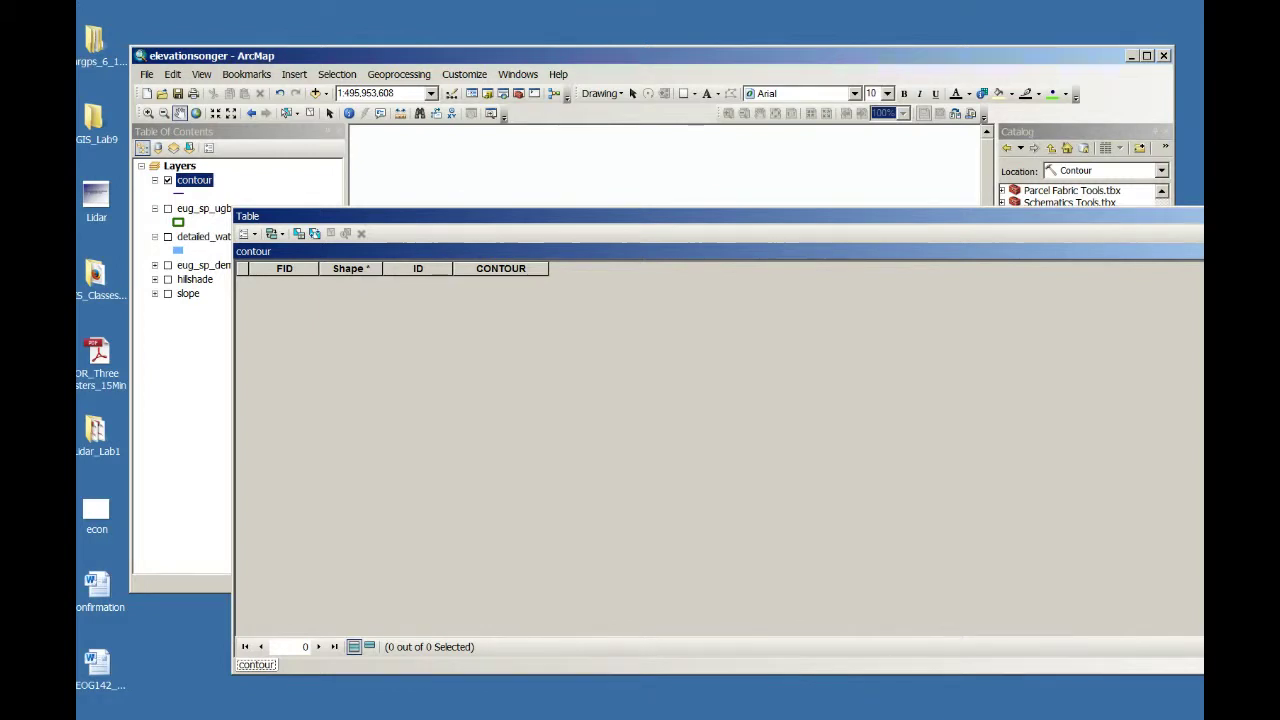
drag(1130, 216, 1037, 201)
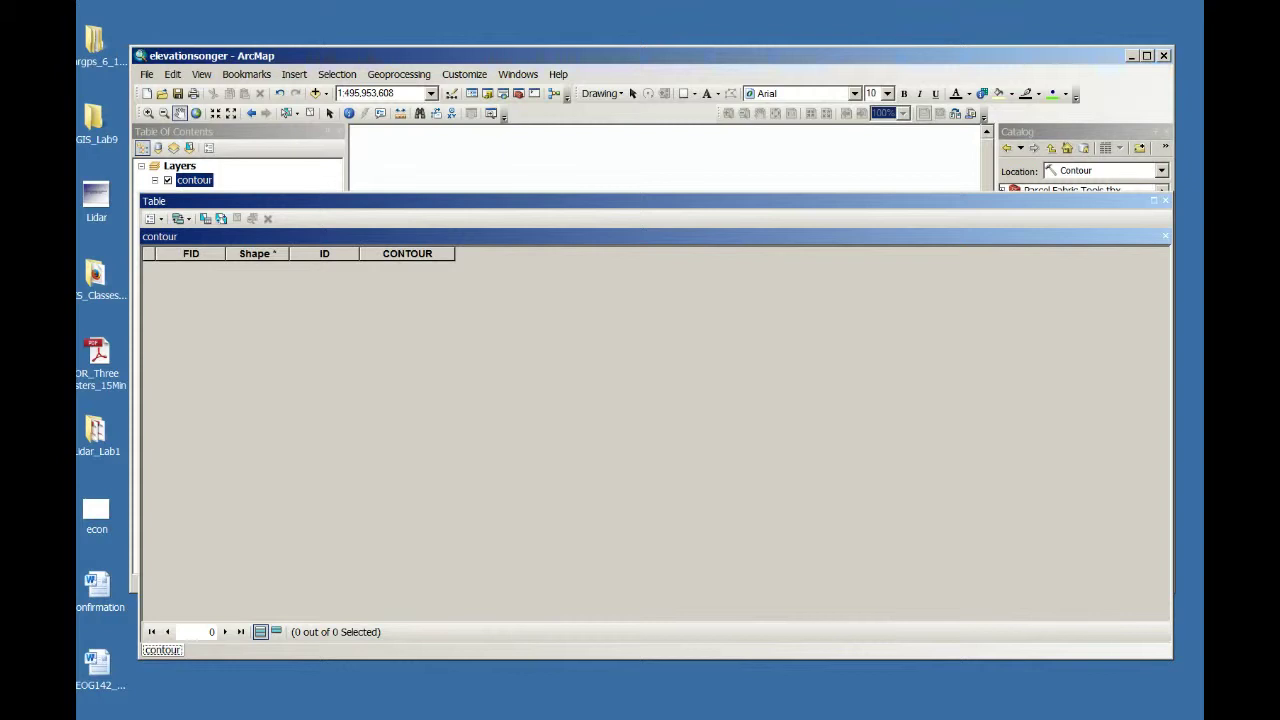
click(1165, 200)
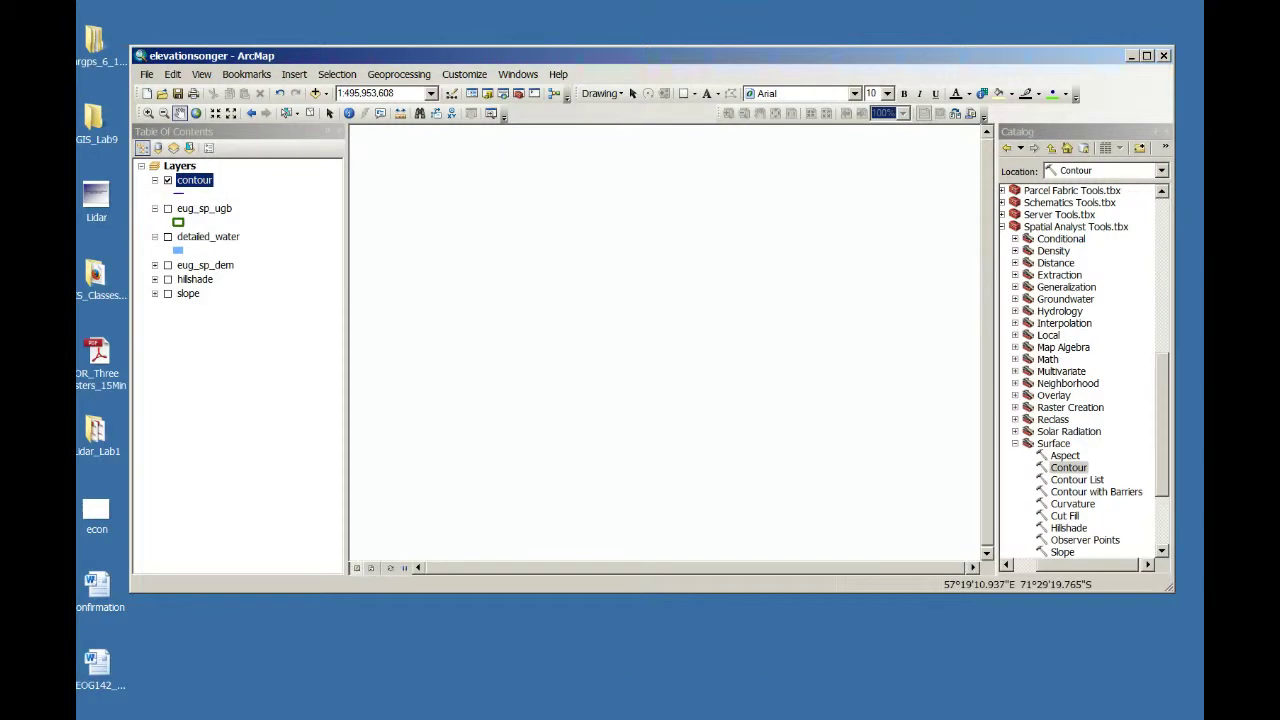
- Remove the contour layer and turn on the eug_sp_ugb, detailed_water, eug_sp_dem, hillshade and slope layers
right_click(193, 180)
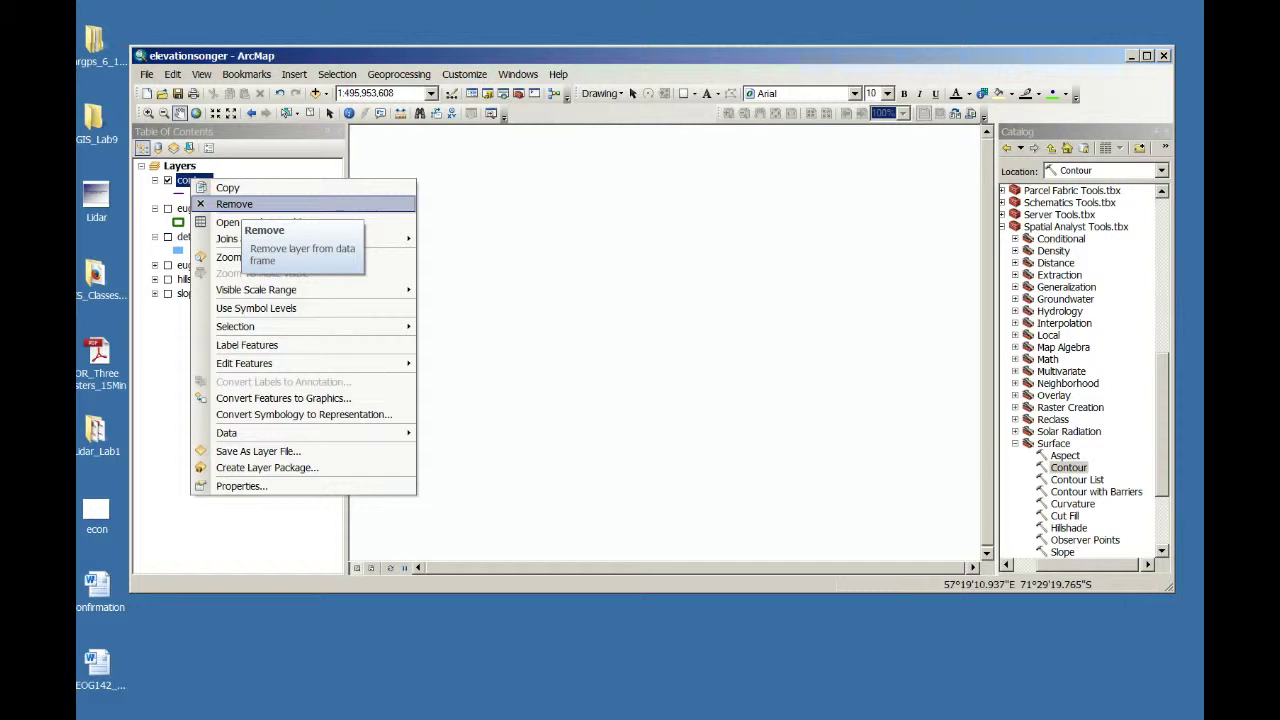
click(234, 204)
click(168, 180)
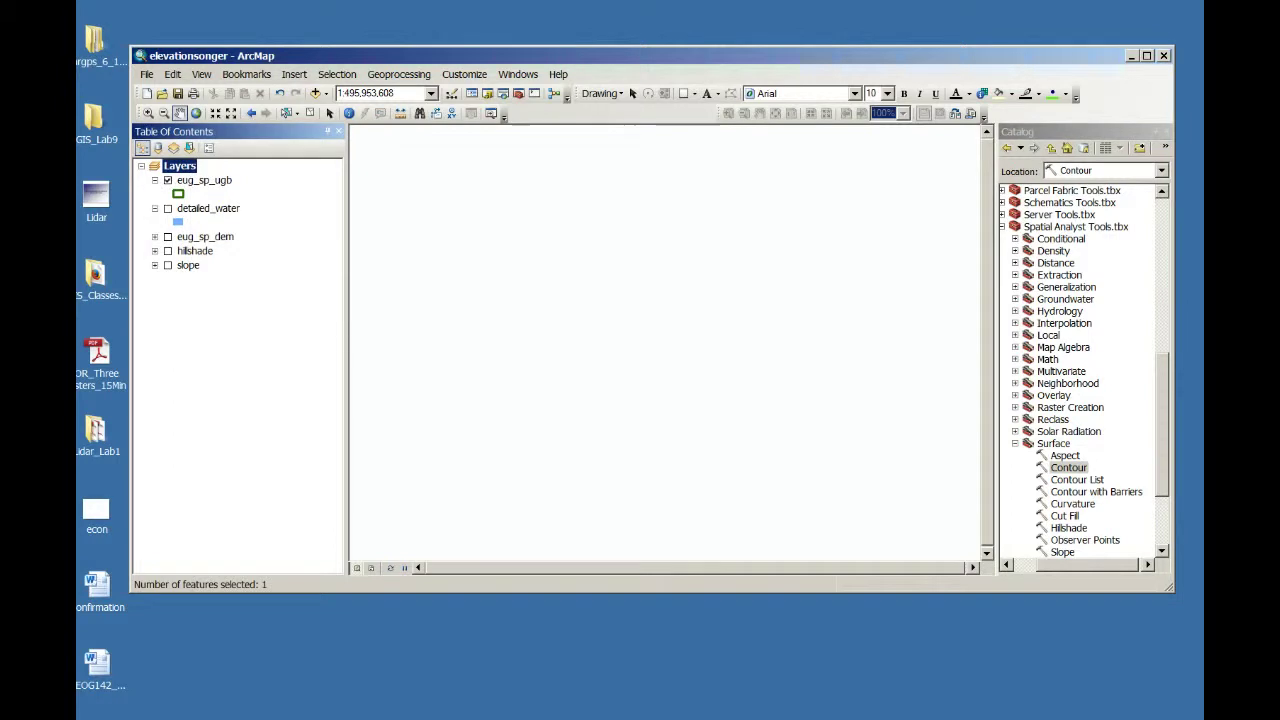
click(168, 236)
click(208, 208)
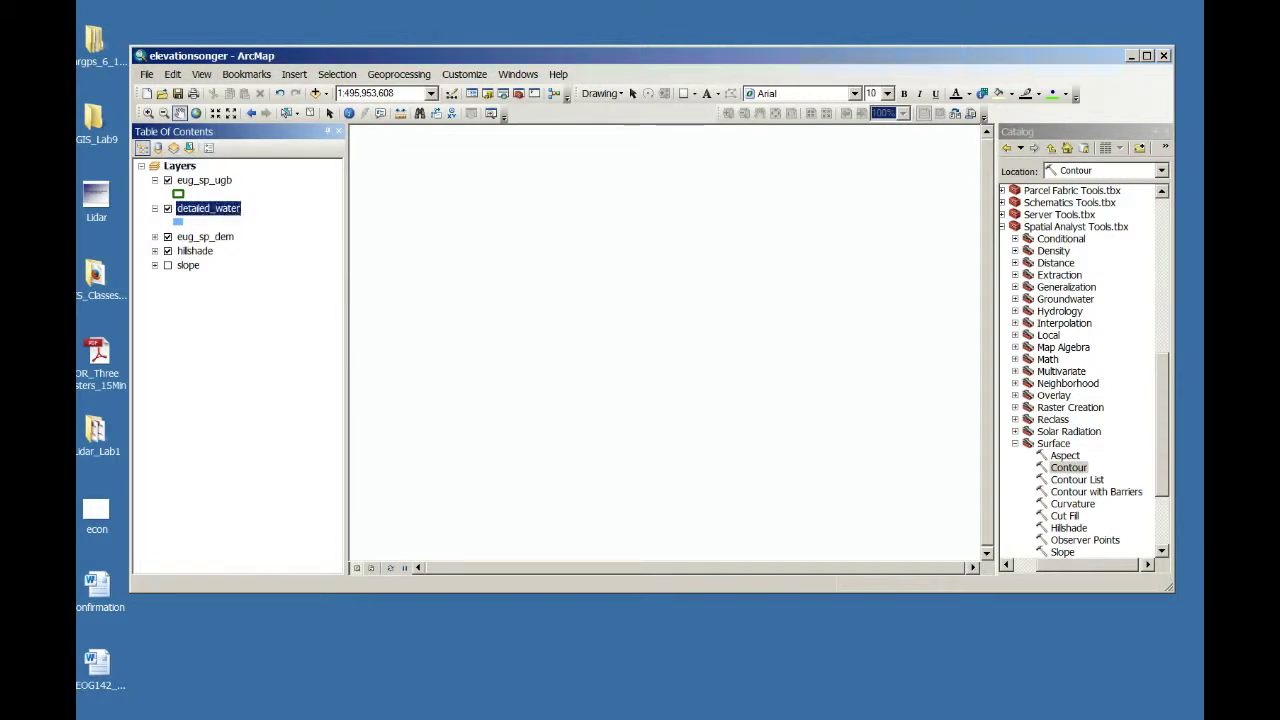
click(168, 265)
- Zoom to the detailed_water layer, frame the elevation raster area, and begin adding data to the map
right_click(214, 208)
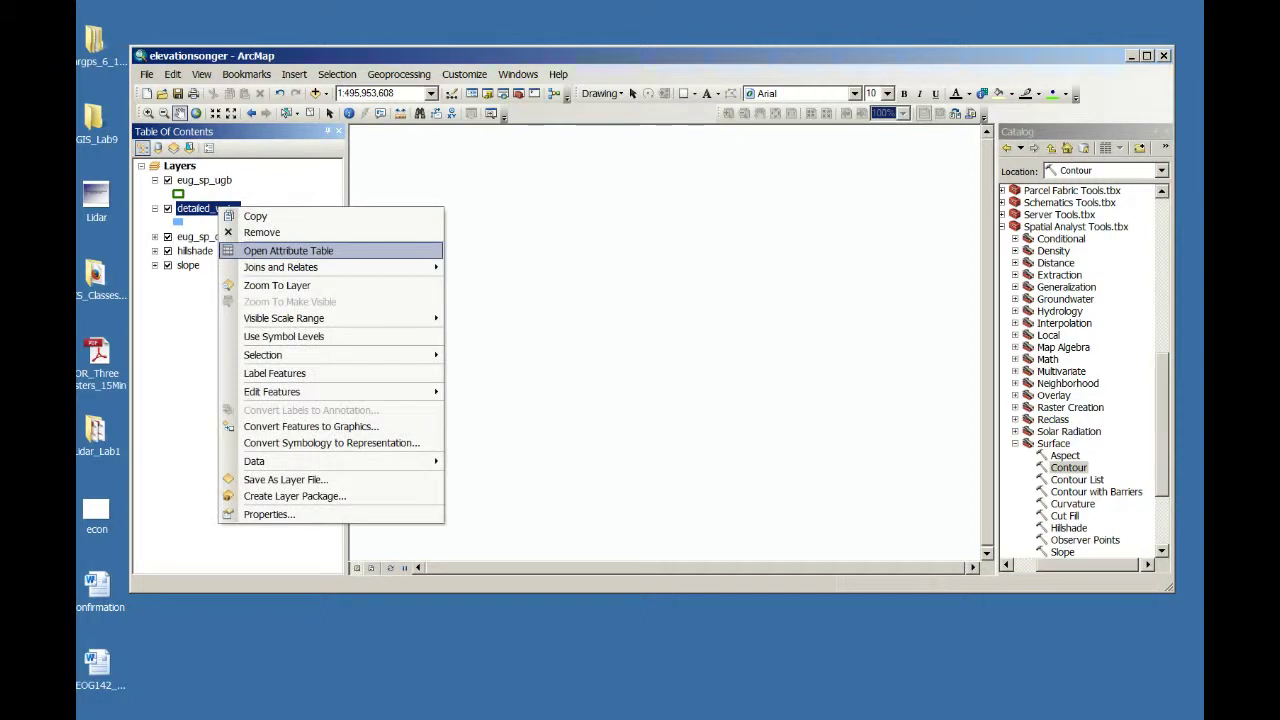
click(250, 283)
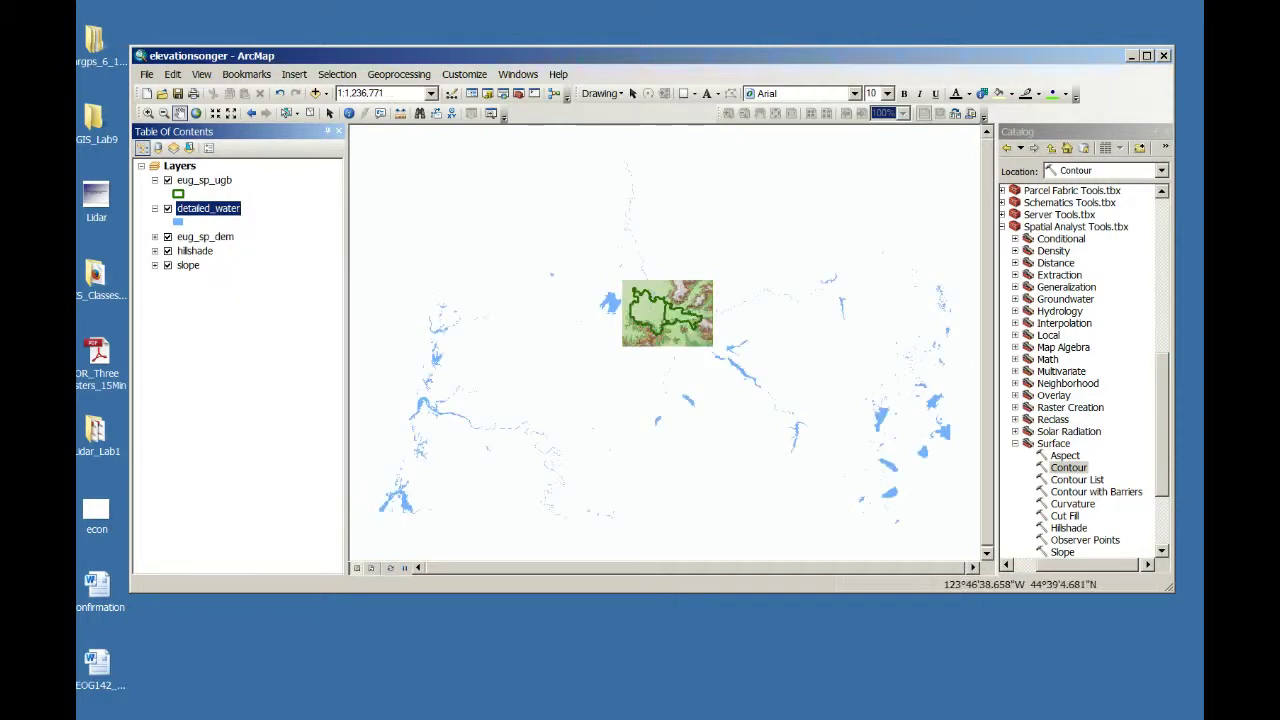
click(148, 113)
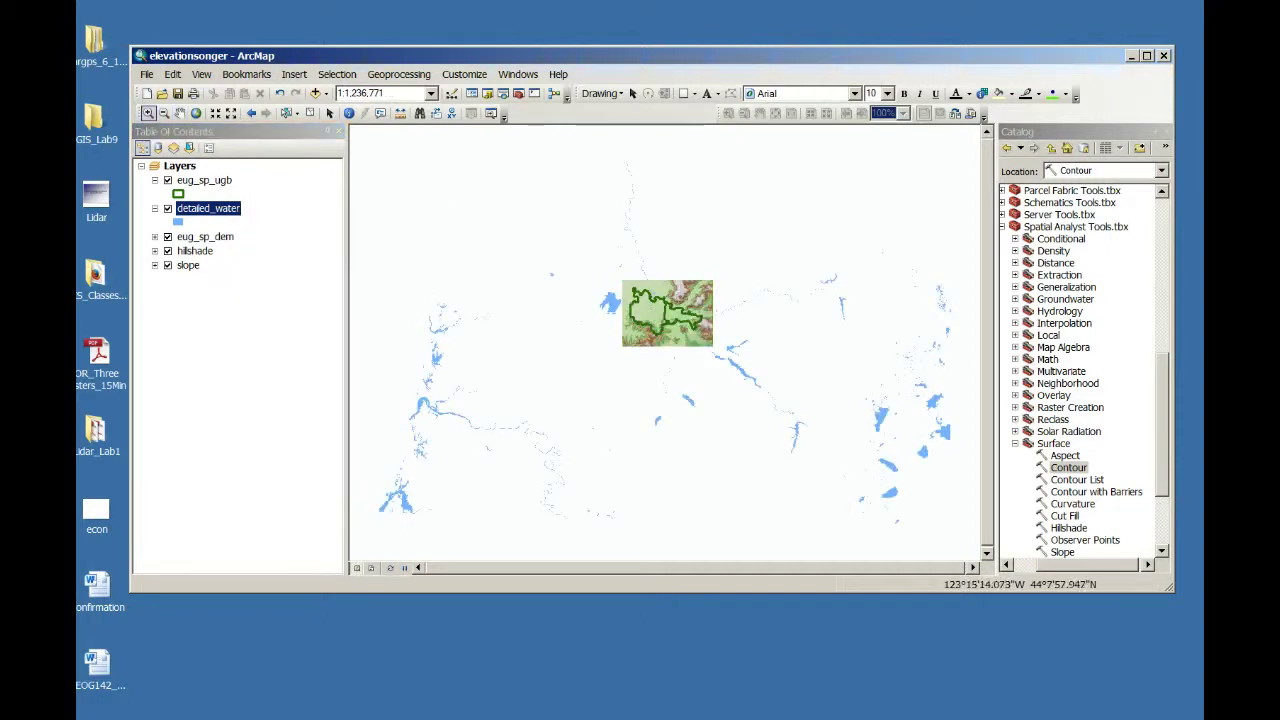
drag(622, 287, 712, 348)
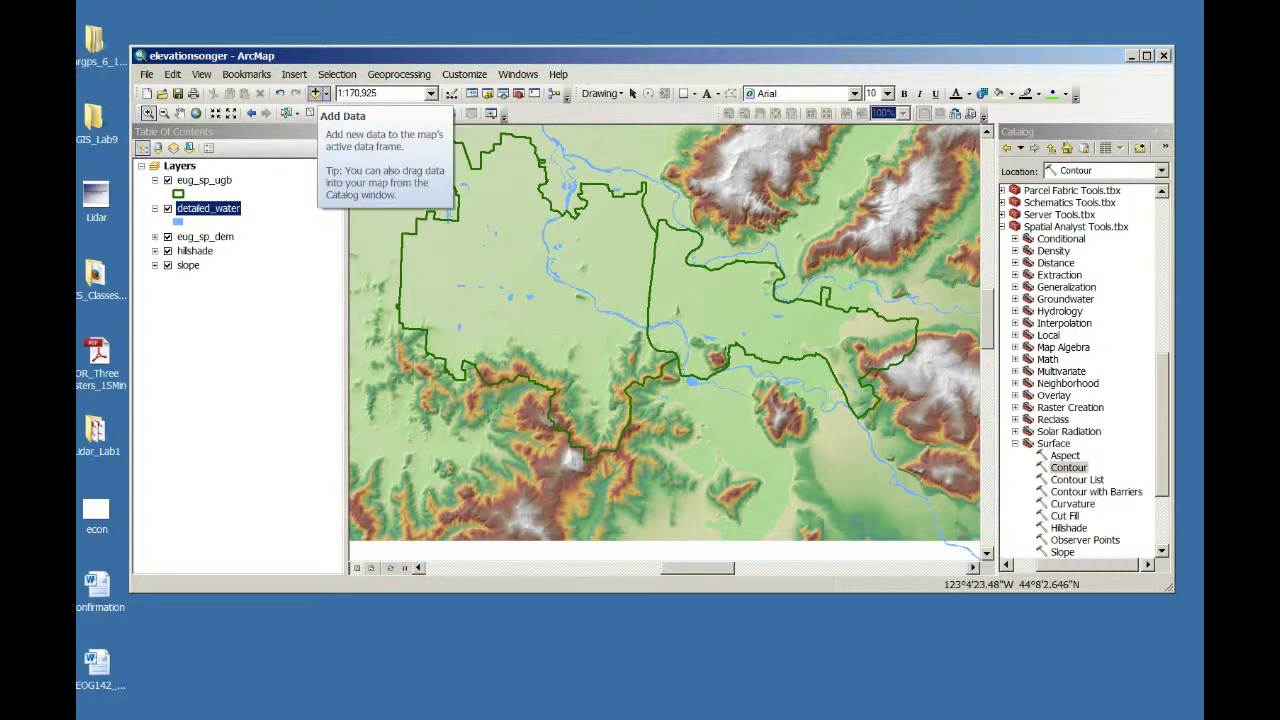
click(316, 93)
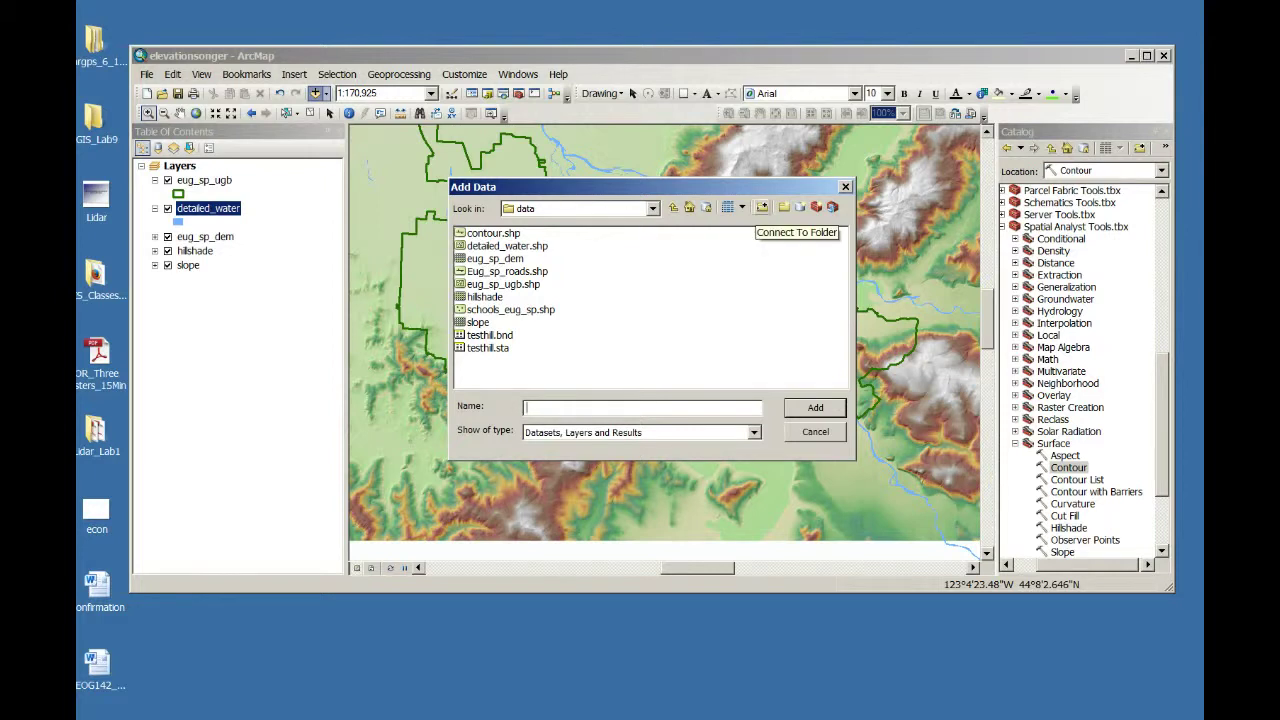
click(762, 207)
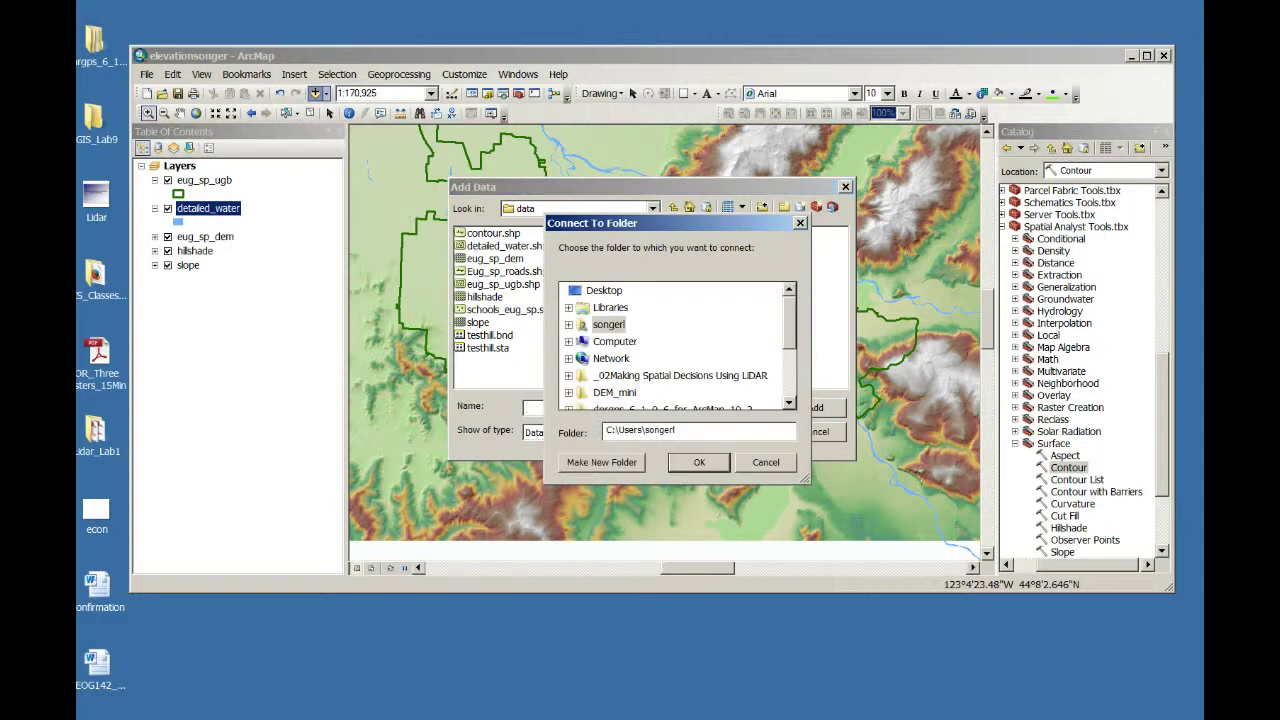
click(800, 223)
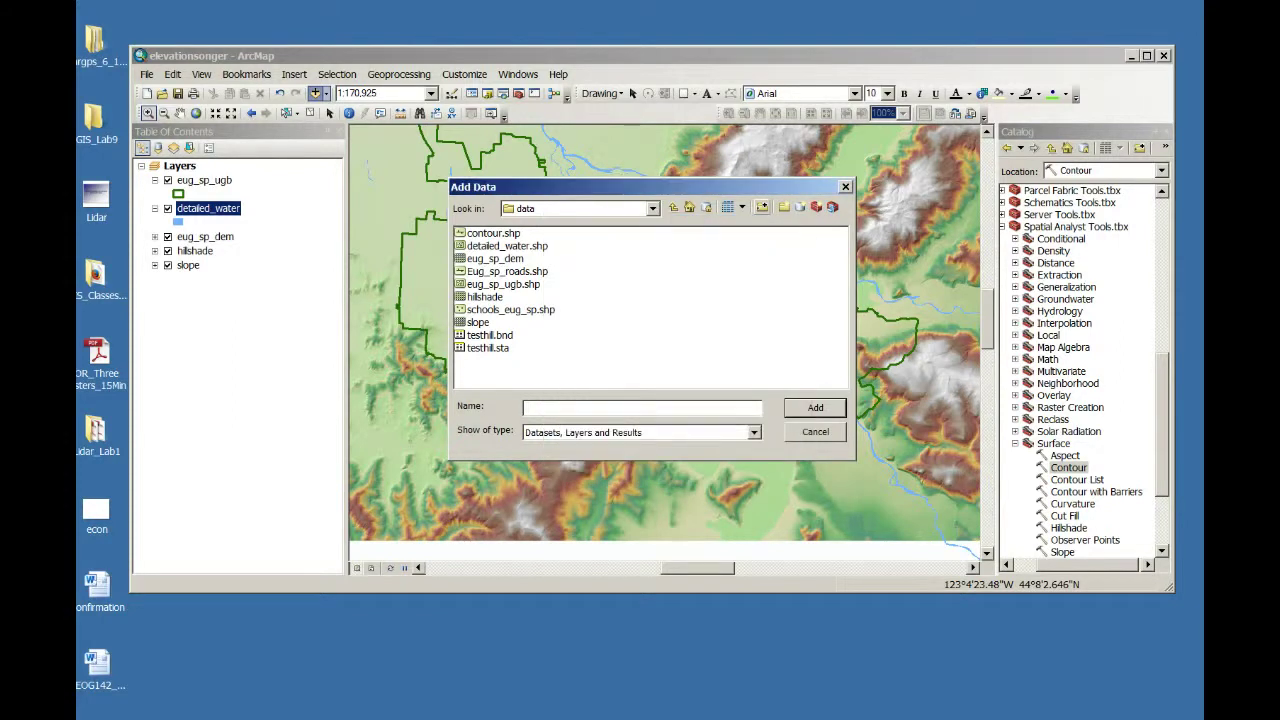
click(762, 207)
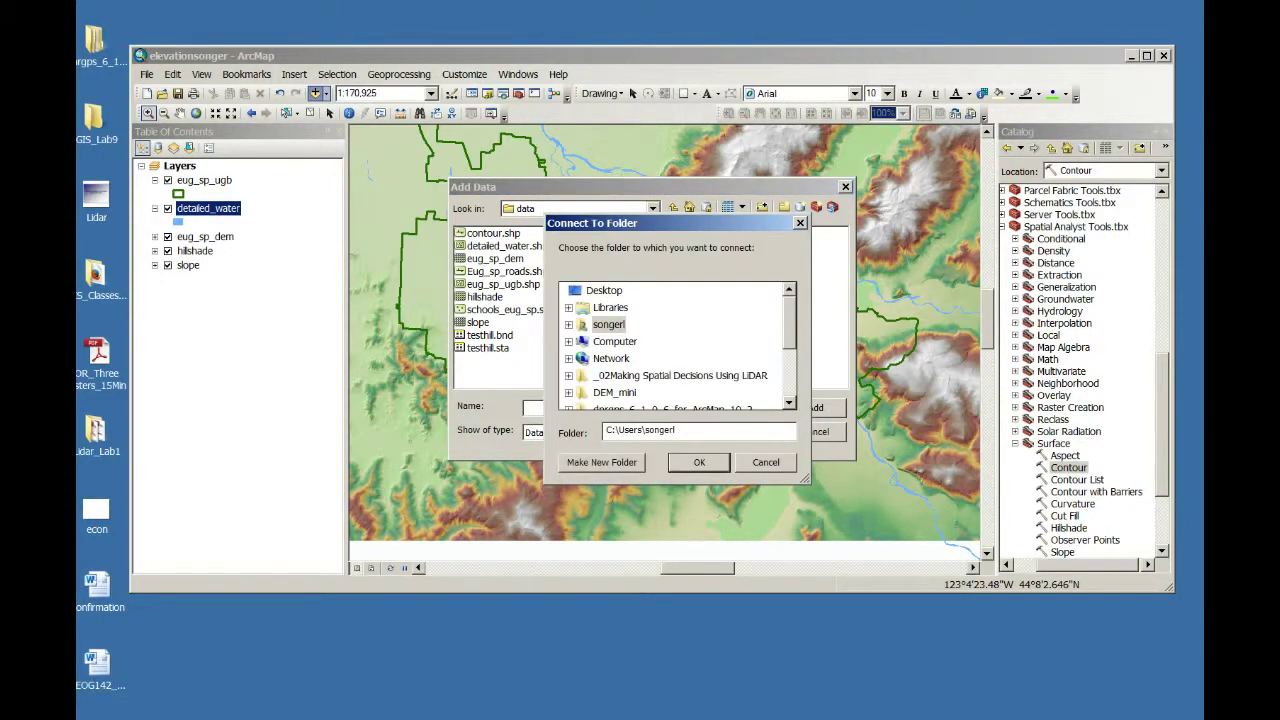
click(607, 290)
click(766, 462)
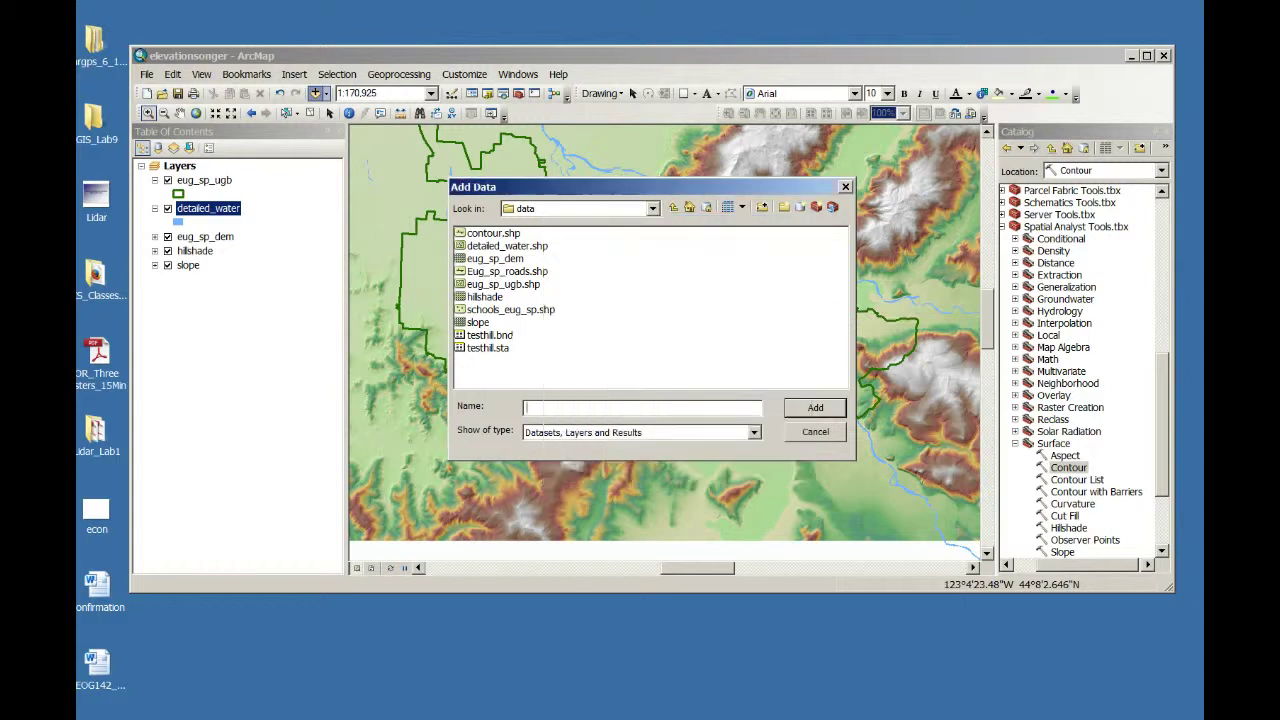
- Add schools_eug_sp.shp from the GIS_151_lab8 folder on the desktop and dismiss the coordinate system warning
click(652, 208)
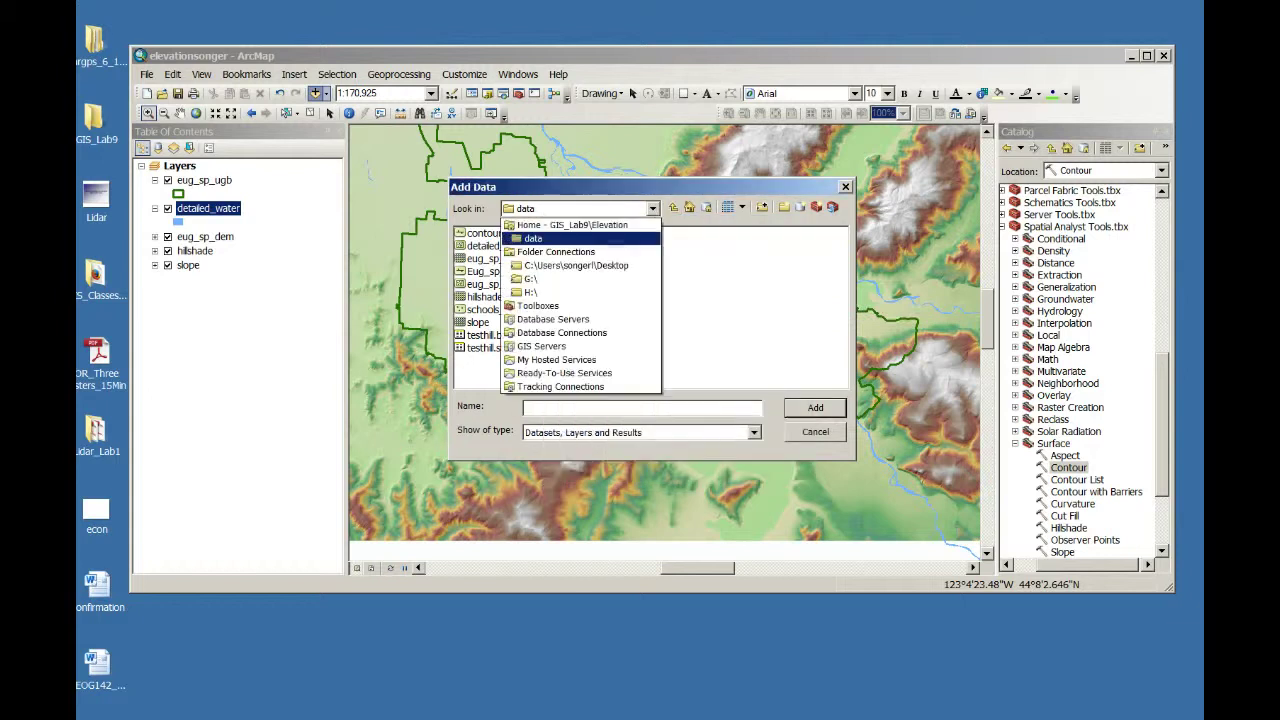
click(577, 266)
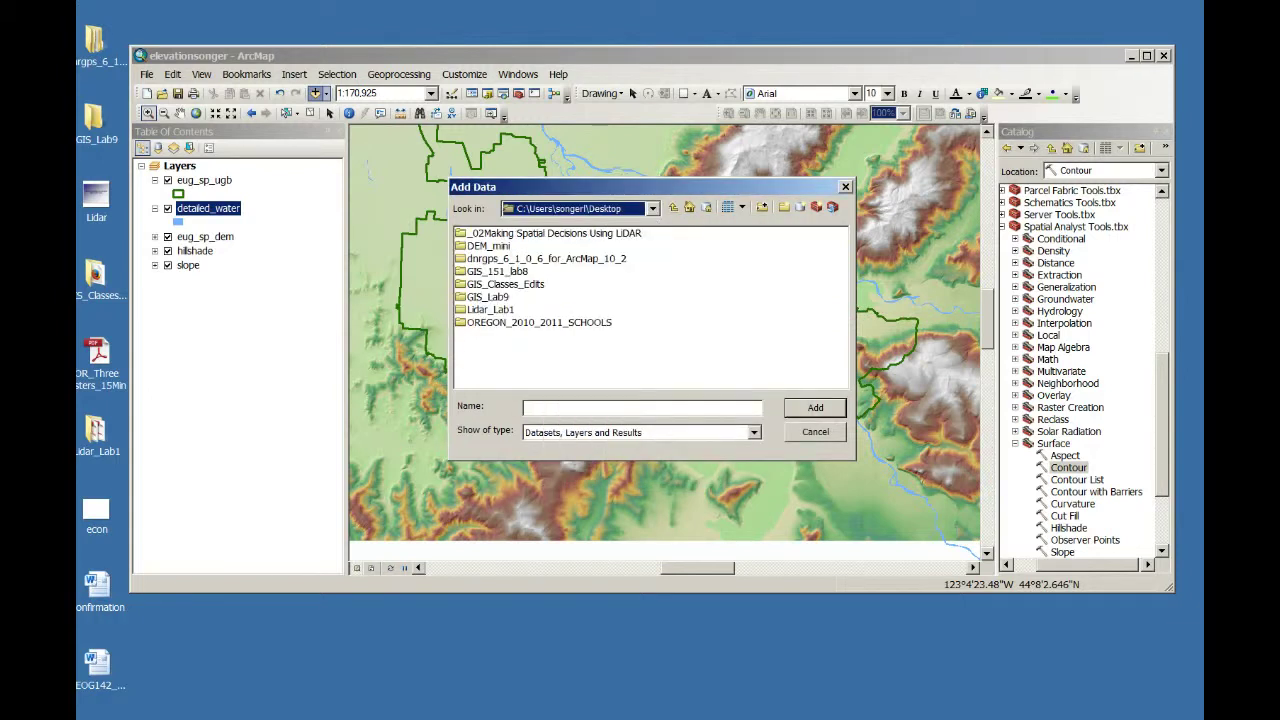
double_click(497, 271)
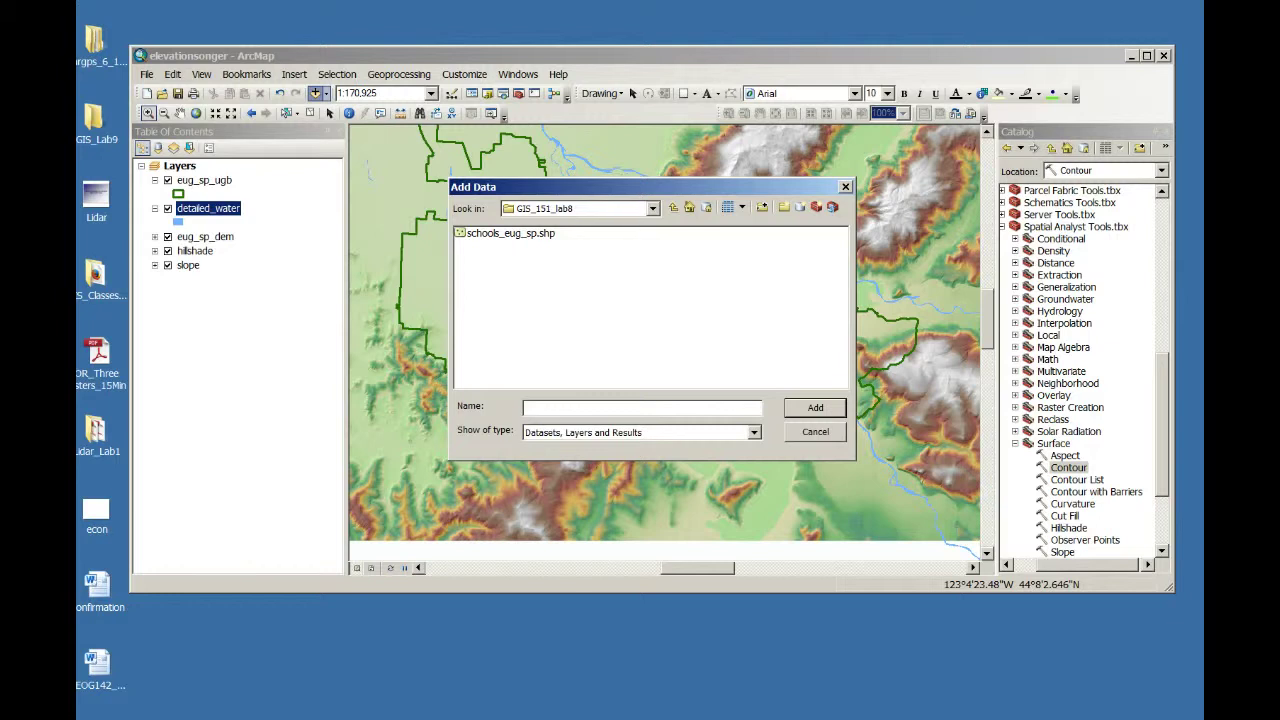
click(510, 233)
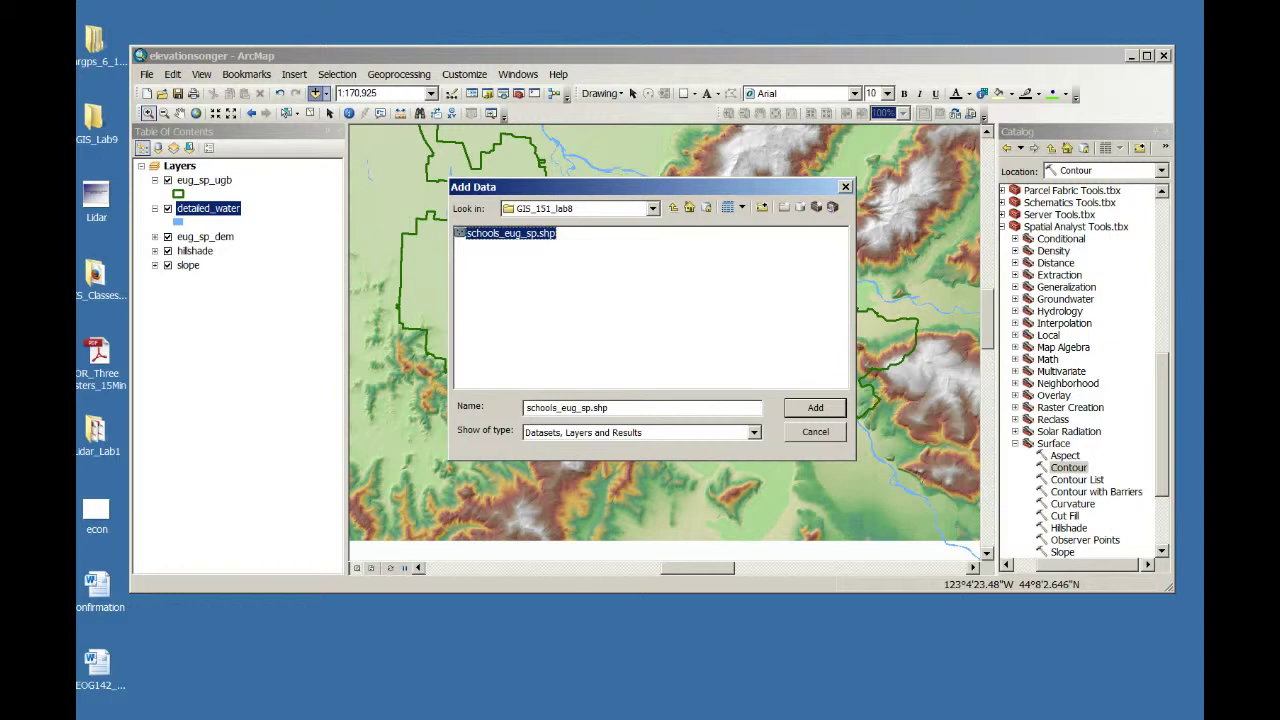
key(Return)
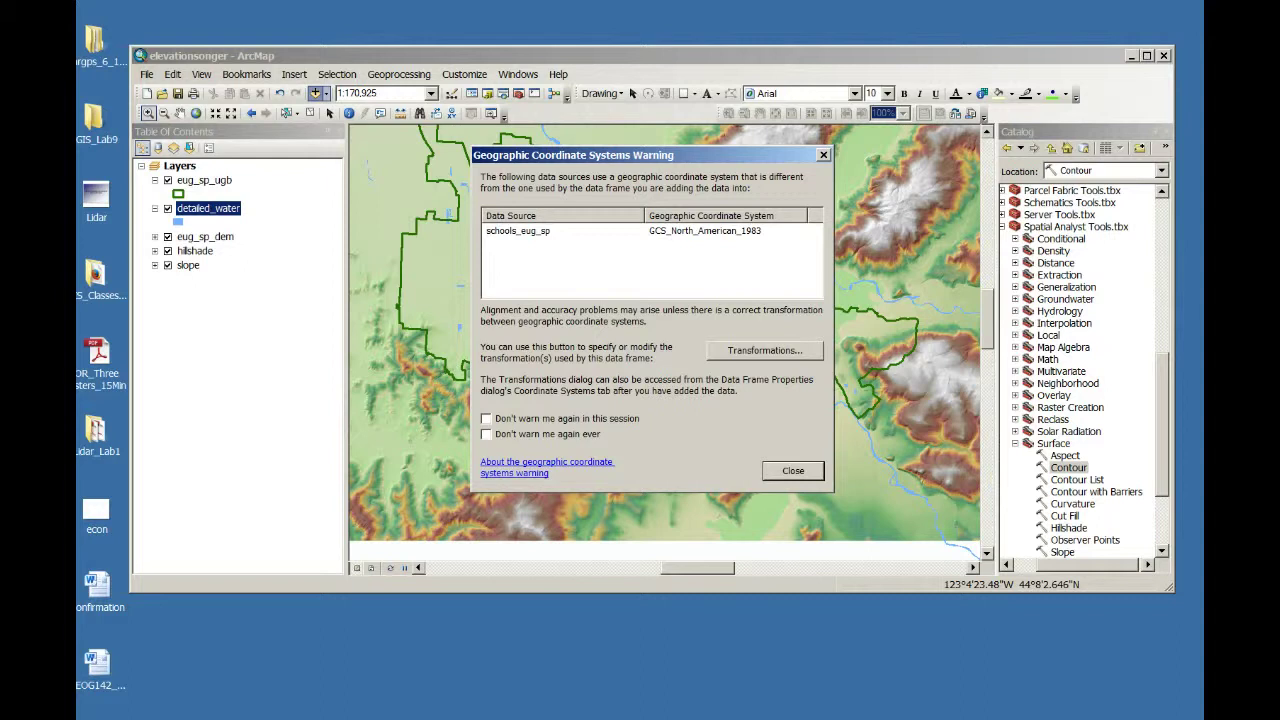
key(Return)
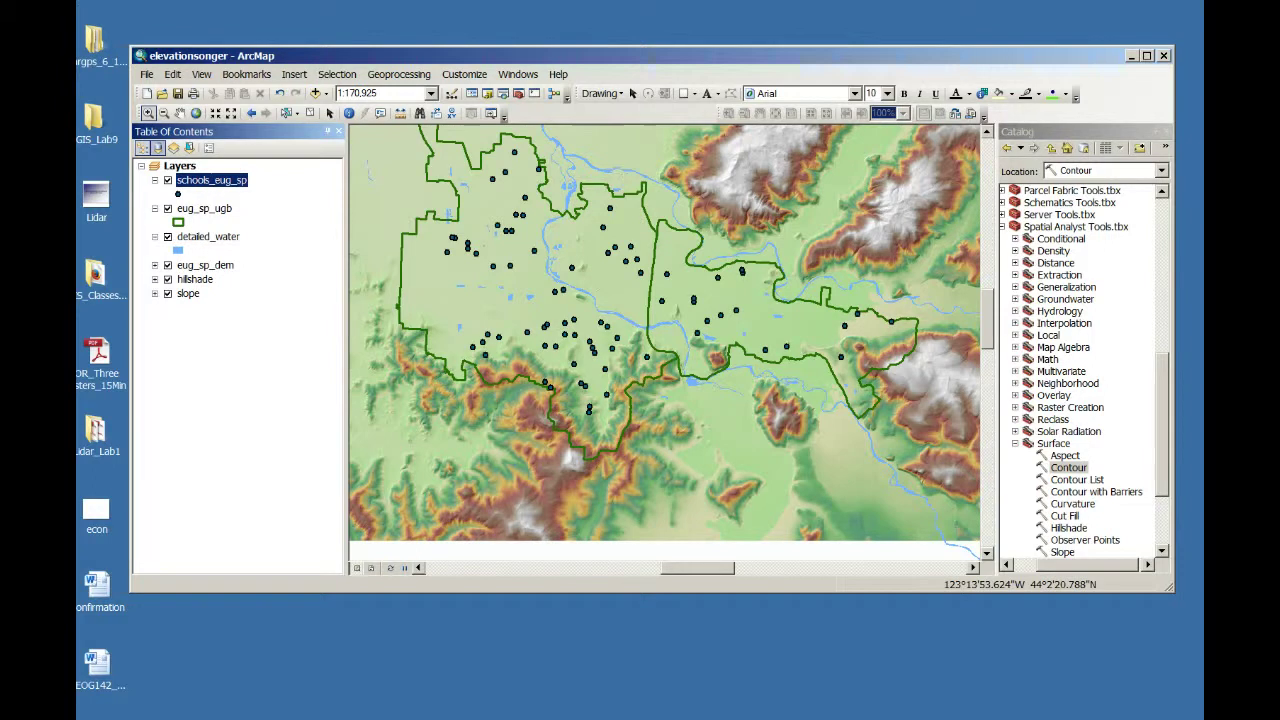
- List the layers by source and widen the table of contents to compare the layers' full folder paths
click(157, 147)
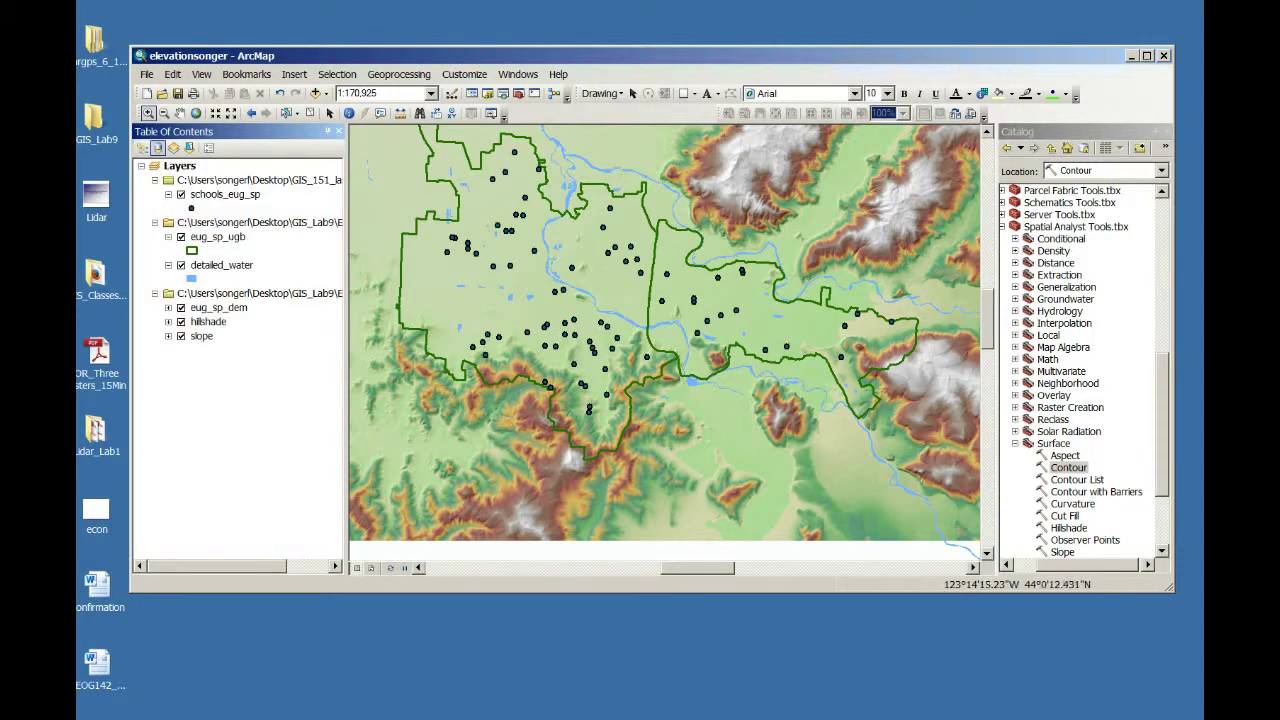
drag(346, 350, 476, 350)
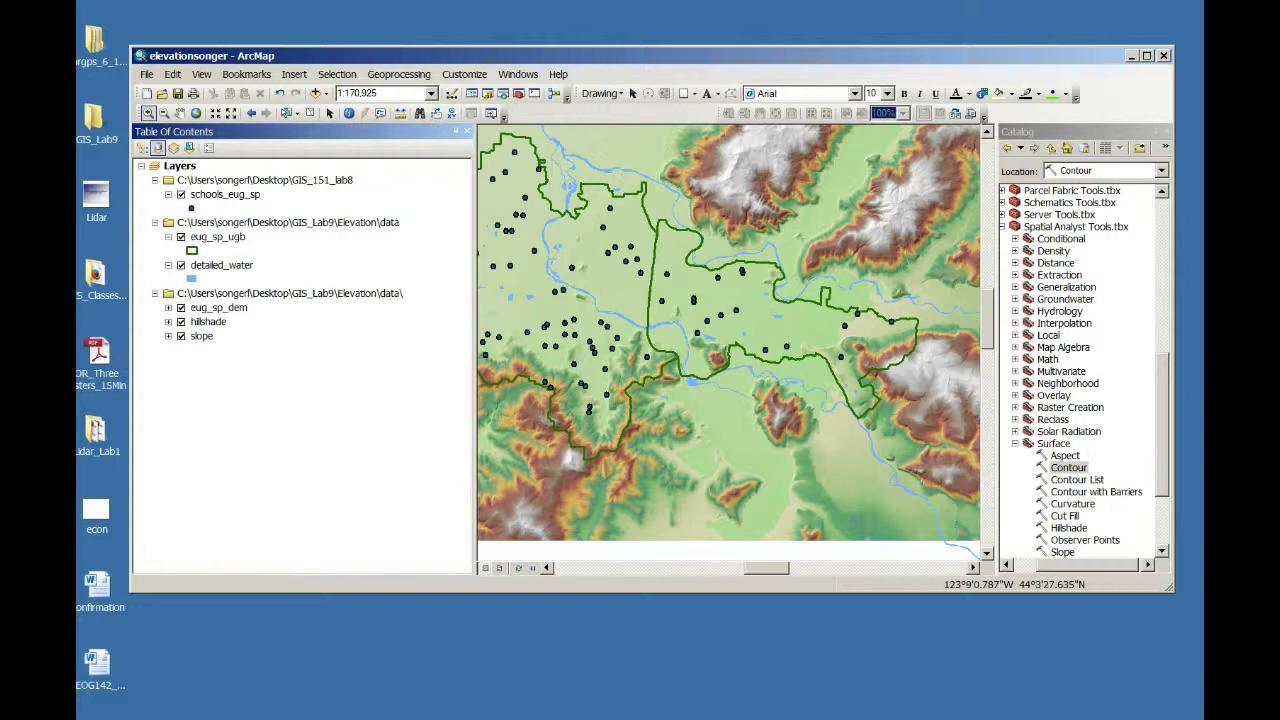
click(179, 166)
click(264, 180)
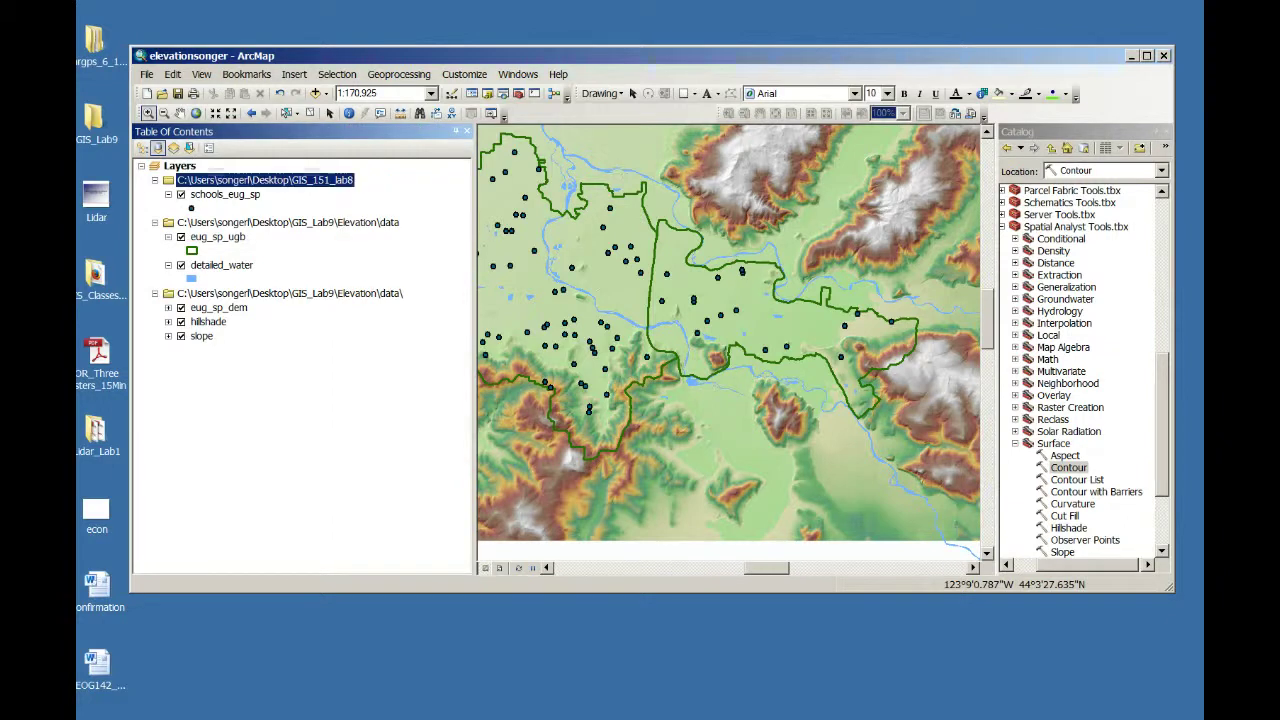
click(287, 223)
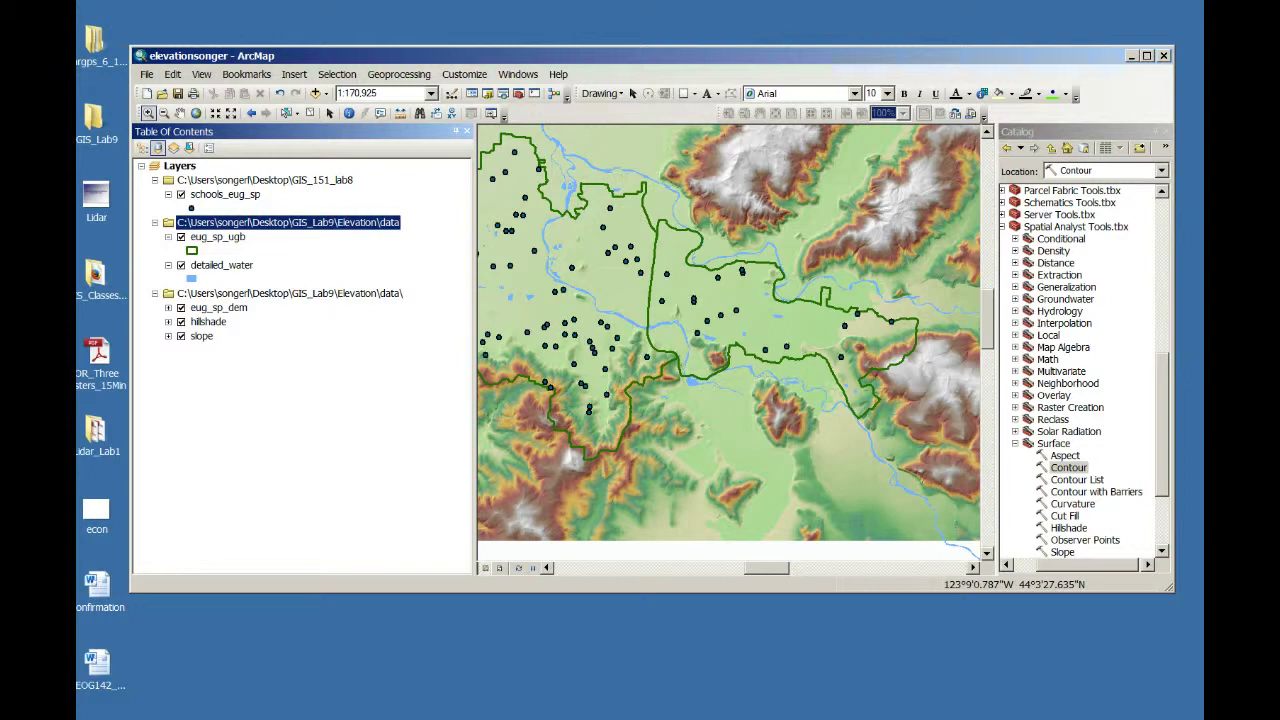
click(221, 265)
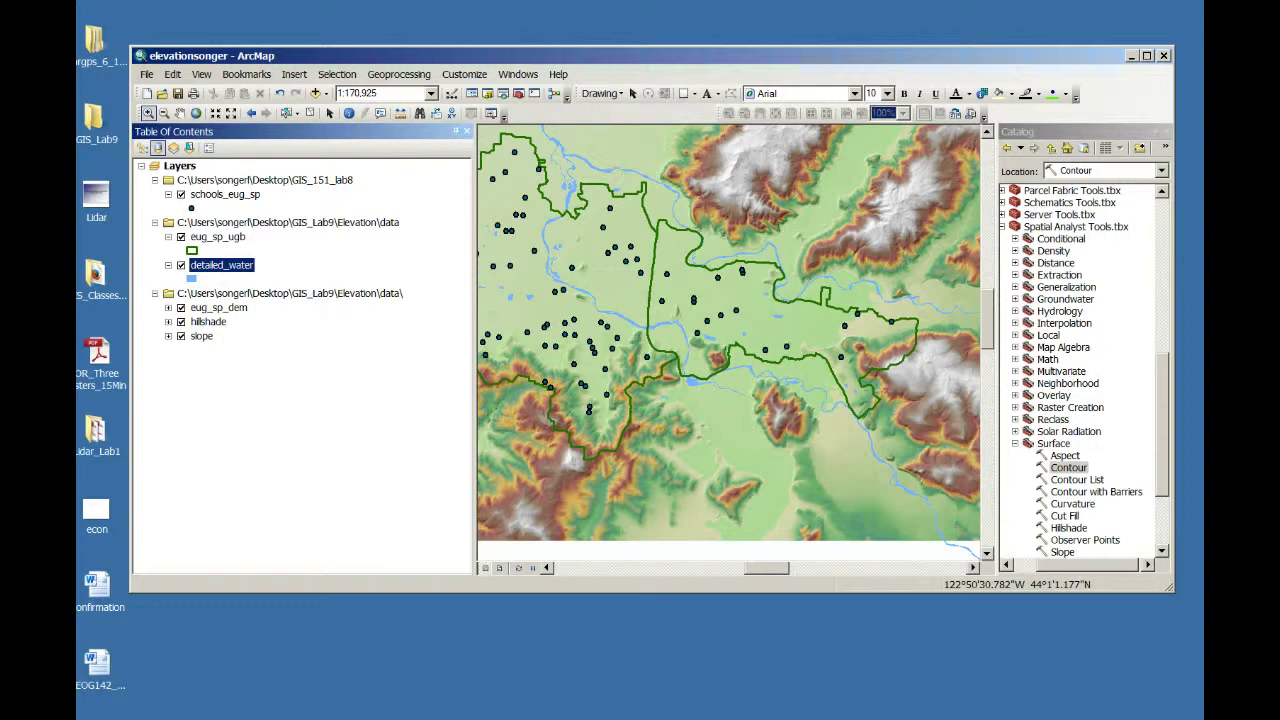
- Check the project's home data folder in the Catalog against the source folder of the schools_eug_sp layer
drag(1162, 424, 1162, 271)
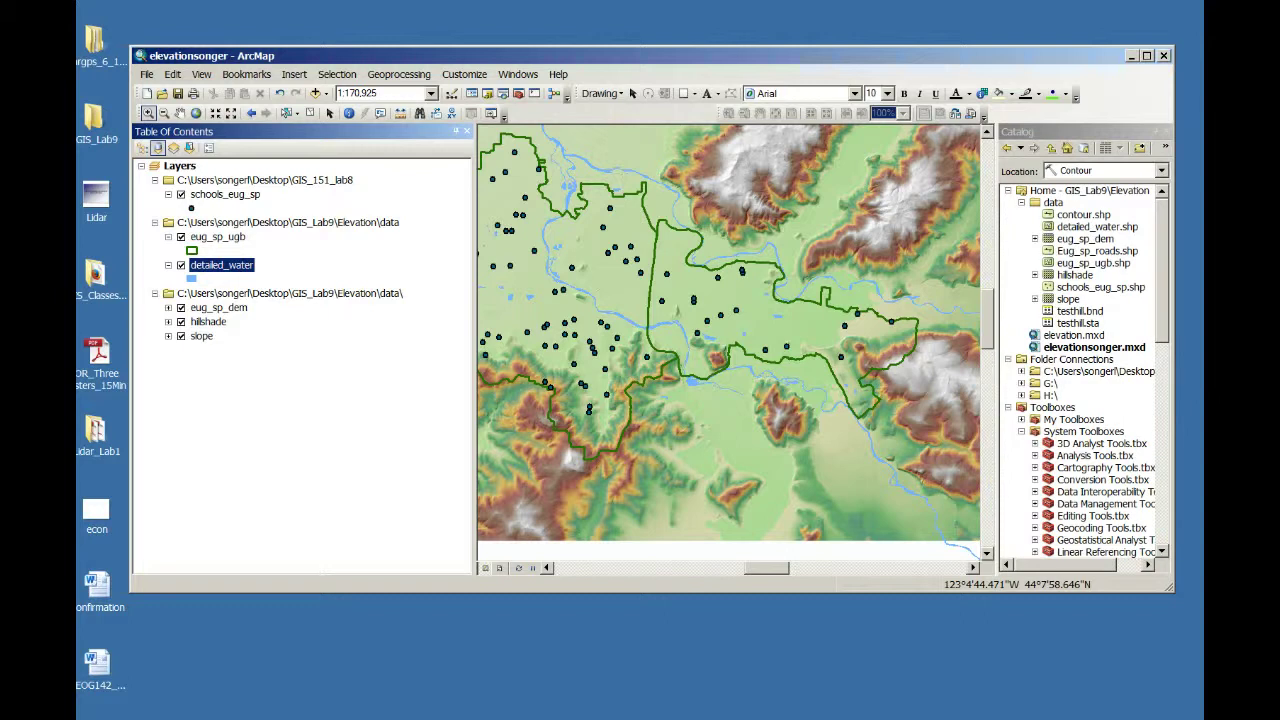
right_click(223, 195)
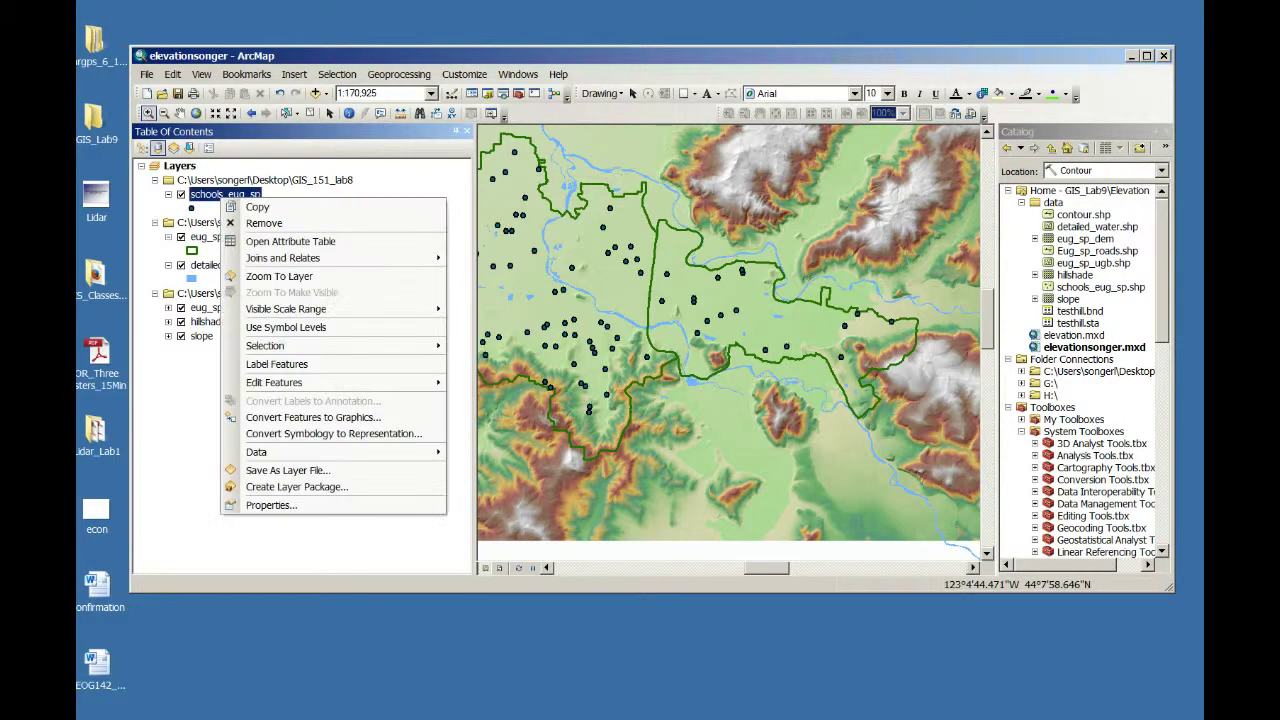
click(264, 180)
click(225, 194)
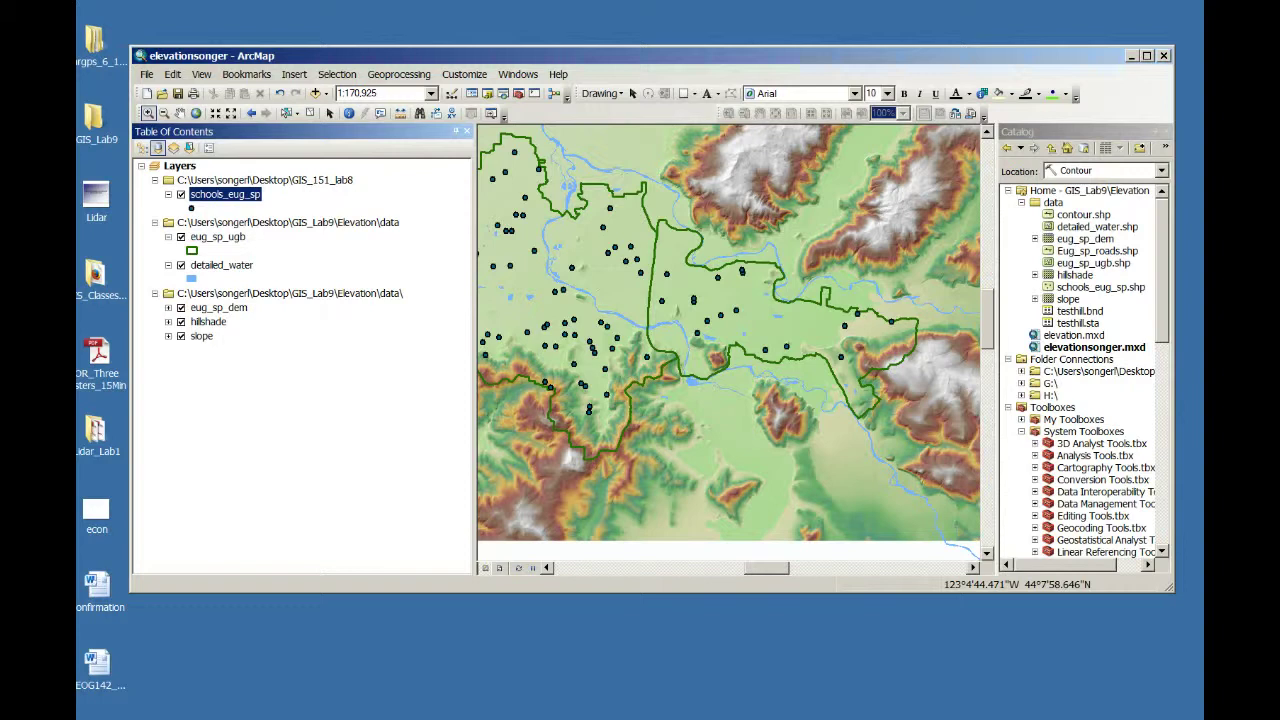
- Start exporting all features of the schools_eug_sp layer, with the GIS_Lab9\Elevation\data folder as output location
right_click(231, 195)
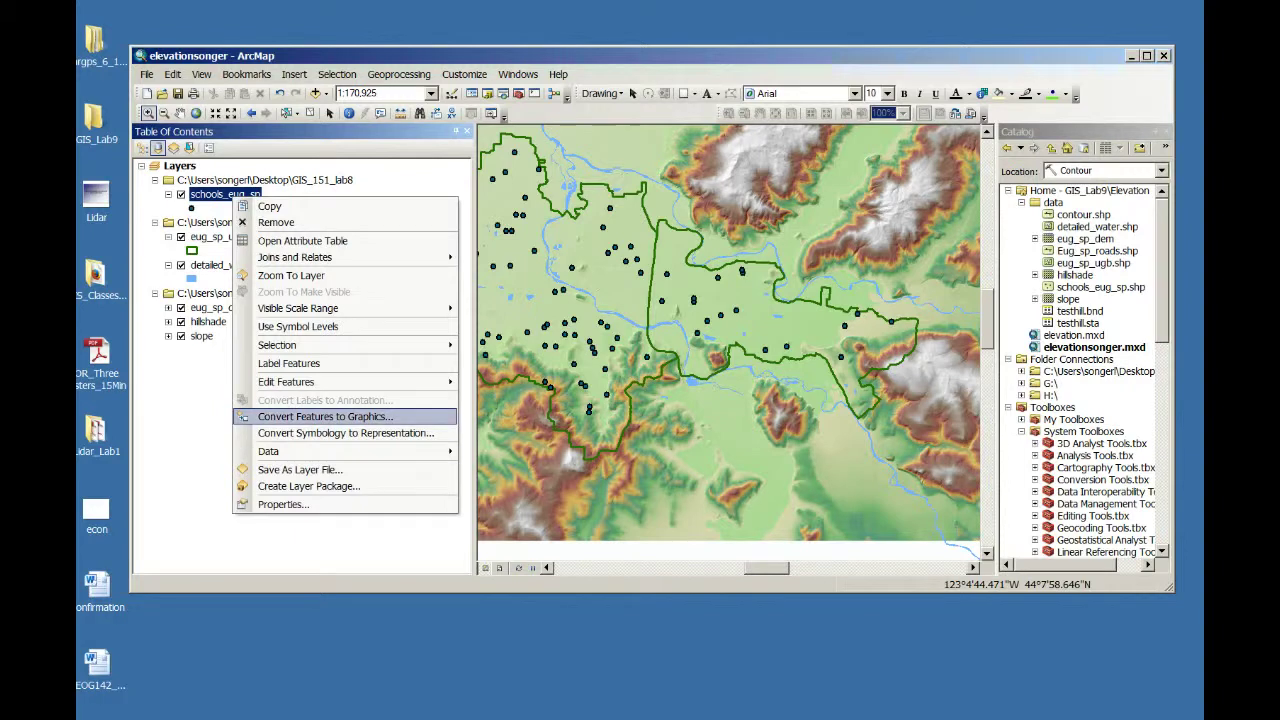
mouse_move(300, 451)
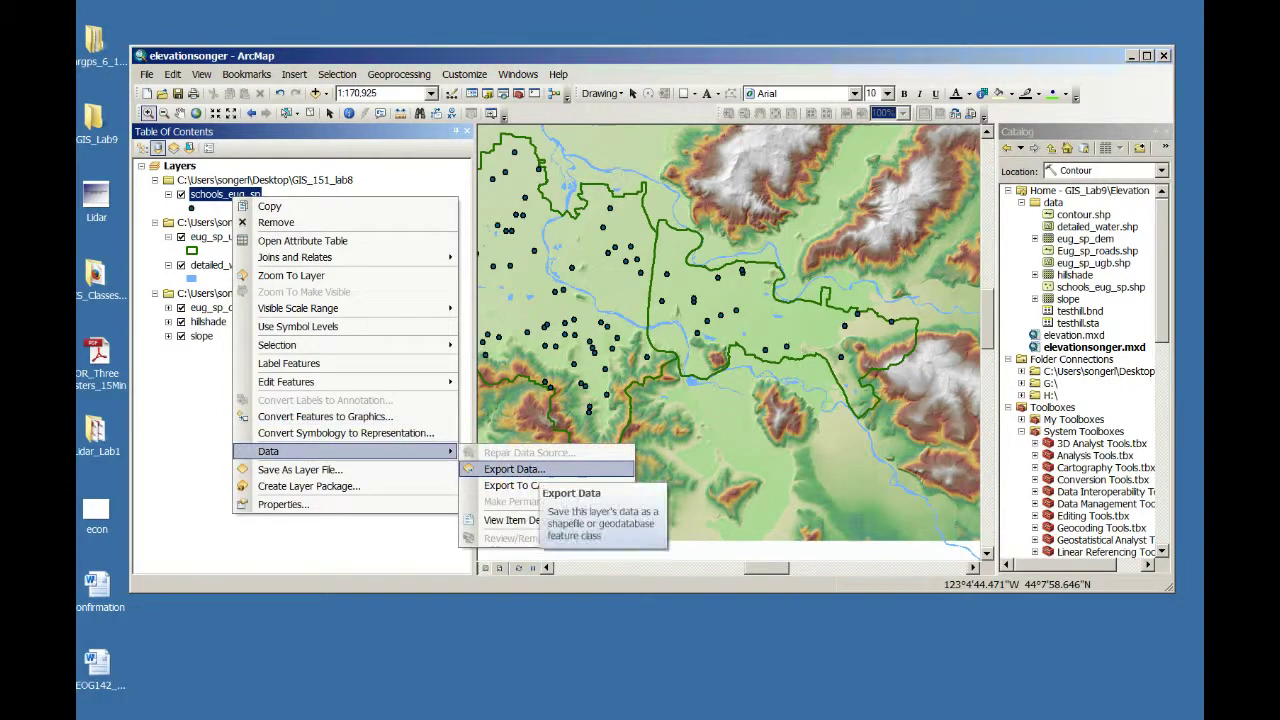
click(513, 469)
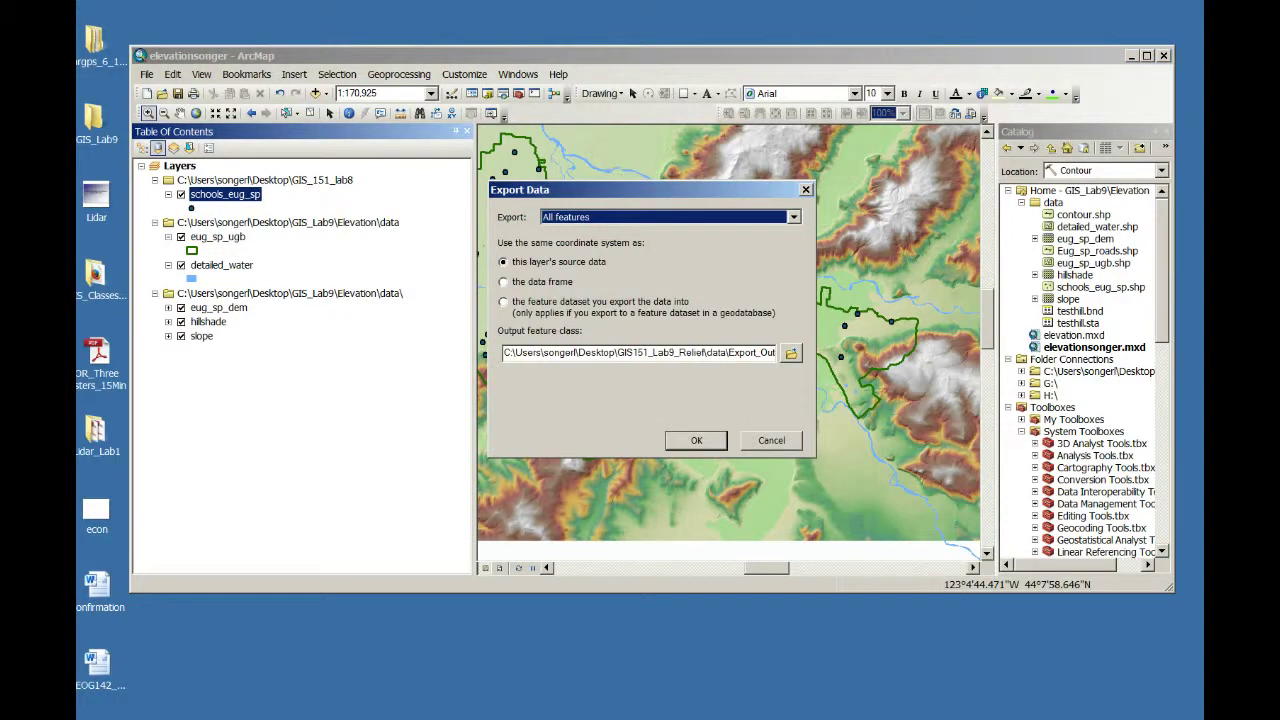
click(791, 353)
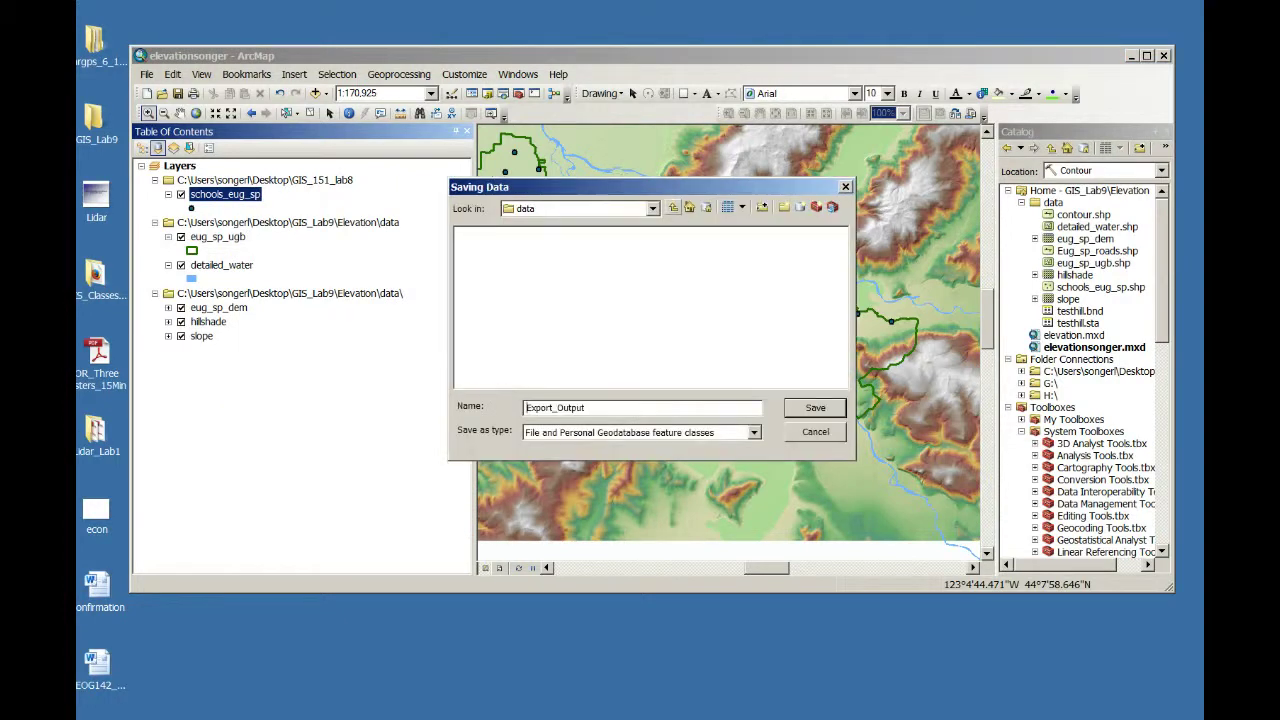
click(652, 208)
click(577, 266)
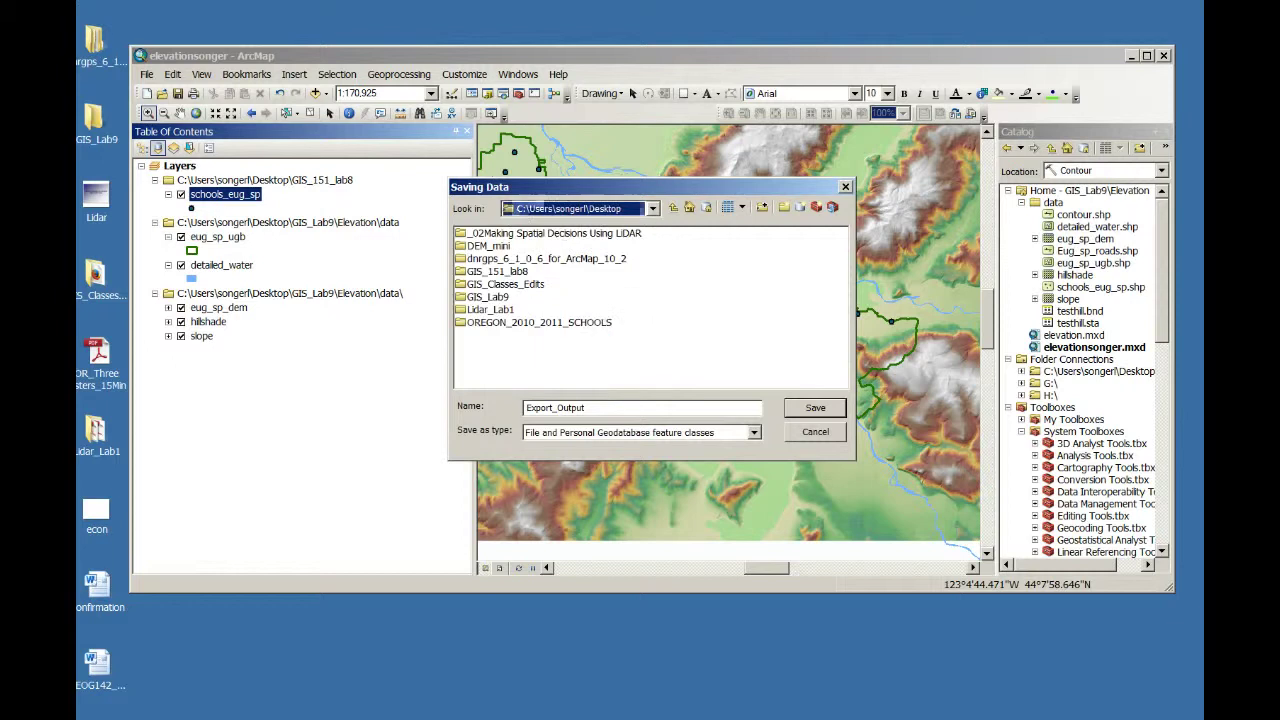
double_click(487, 297)
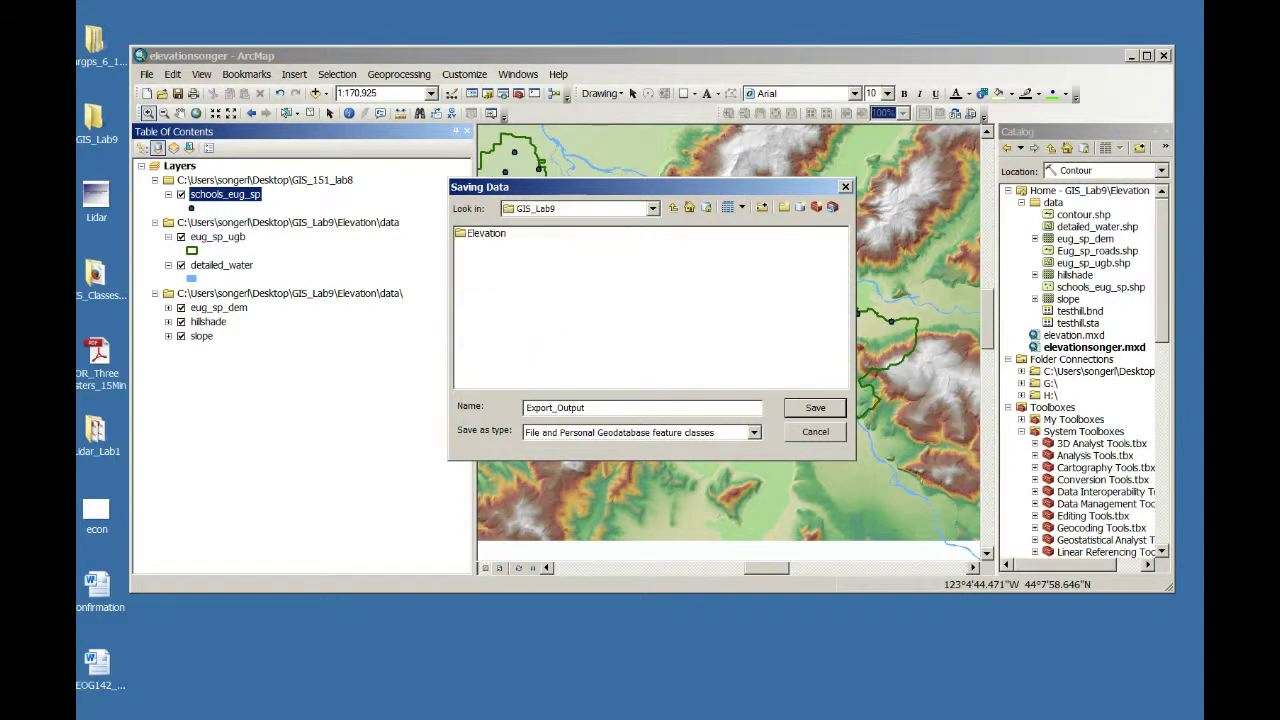
double_click(482, 233)
double_click(474, 232)
- Export the schools as a shapefile named schools_eug_sp2.shp in the data folder and add it to the map as a layer
click(754, 432)
click(543, 458)
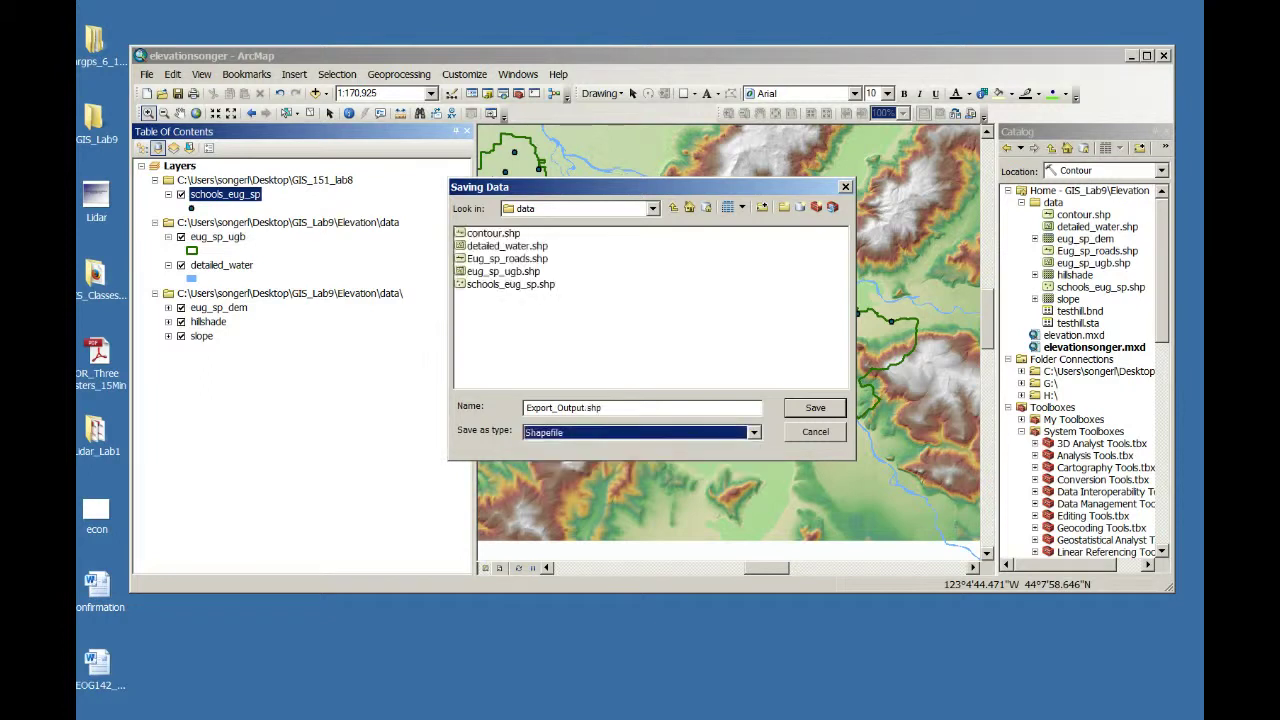
click(510, 284)
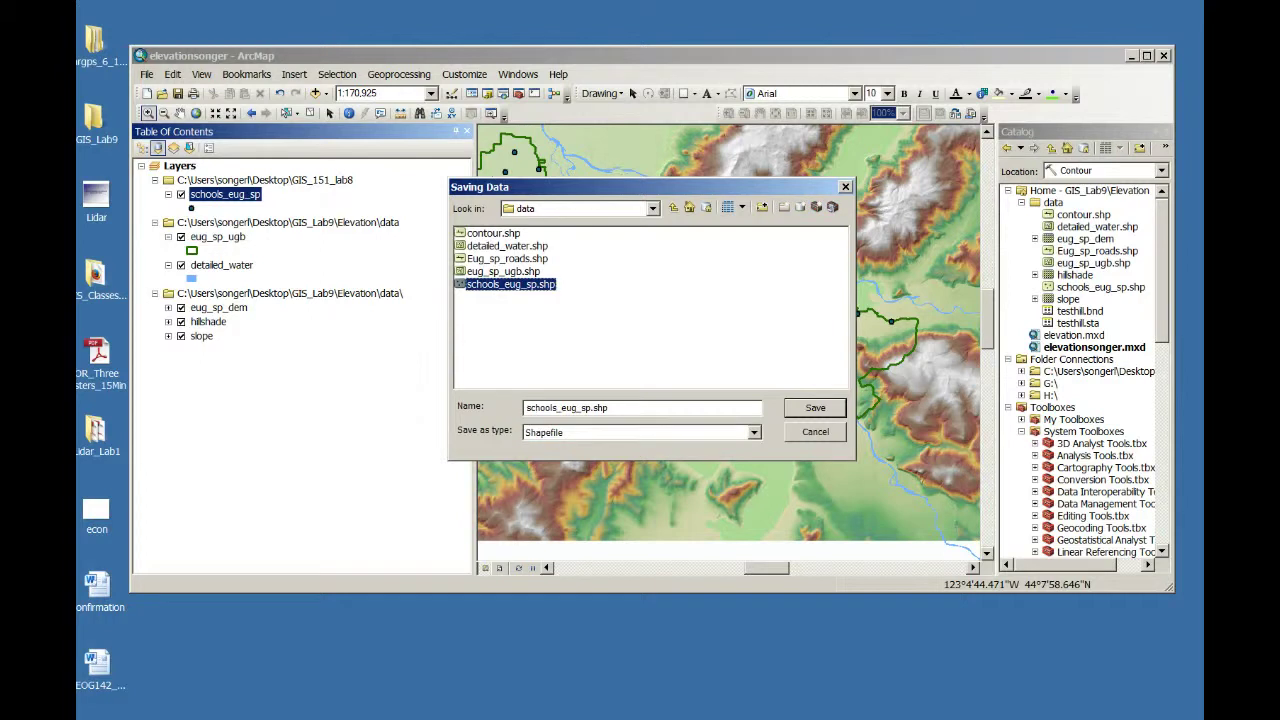
click(608, 407)
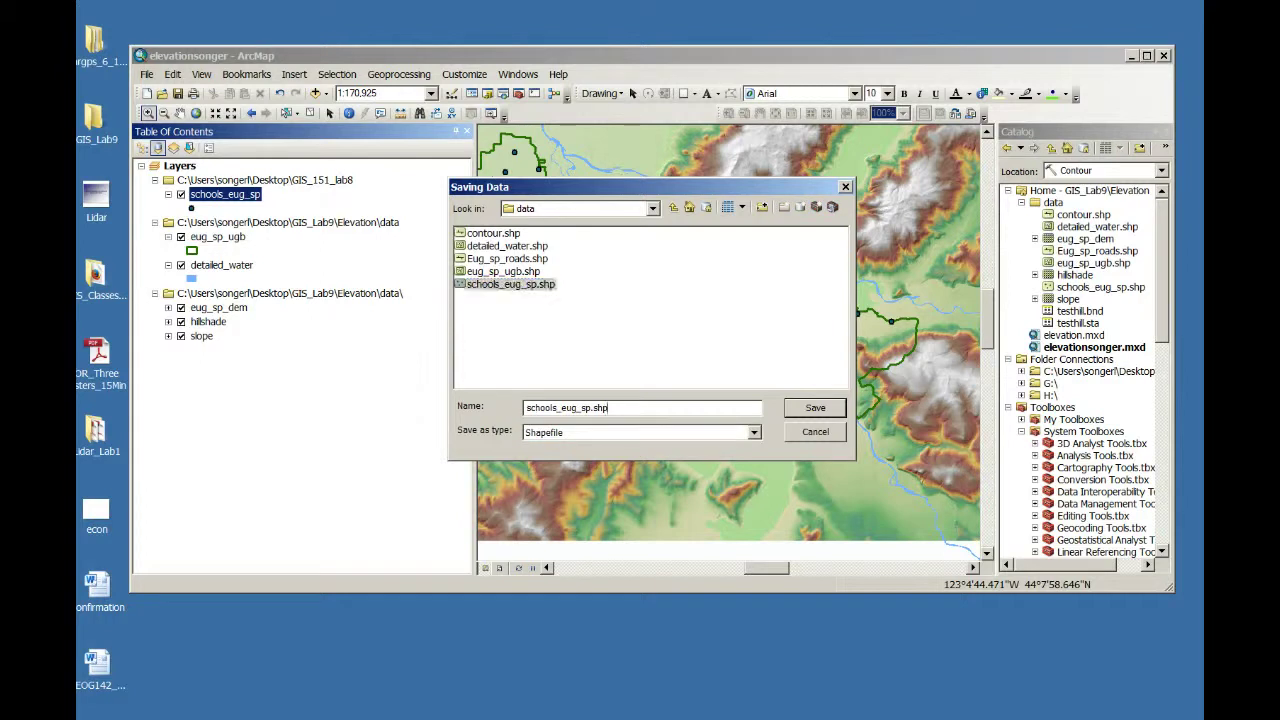
text(2)
key(Return)
key(Return)
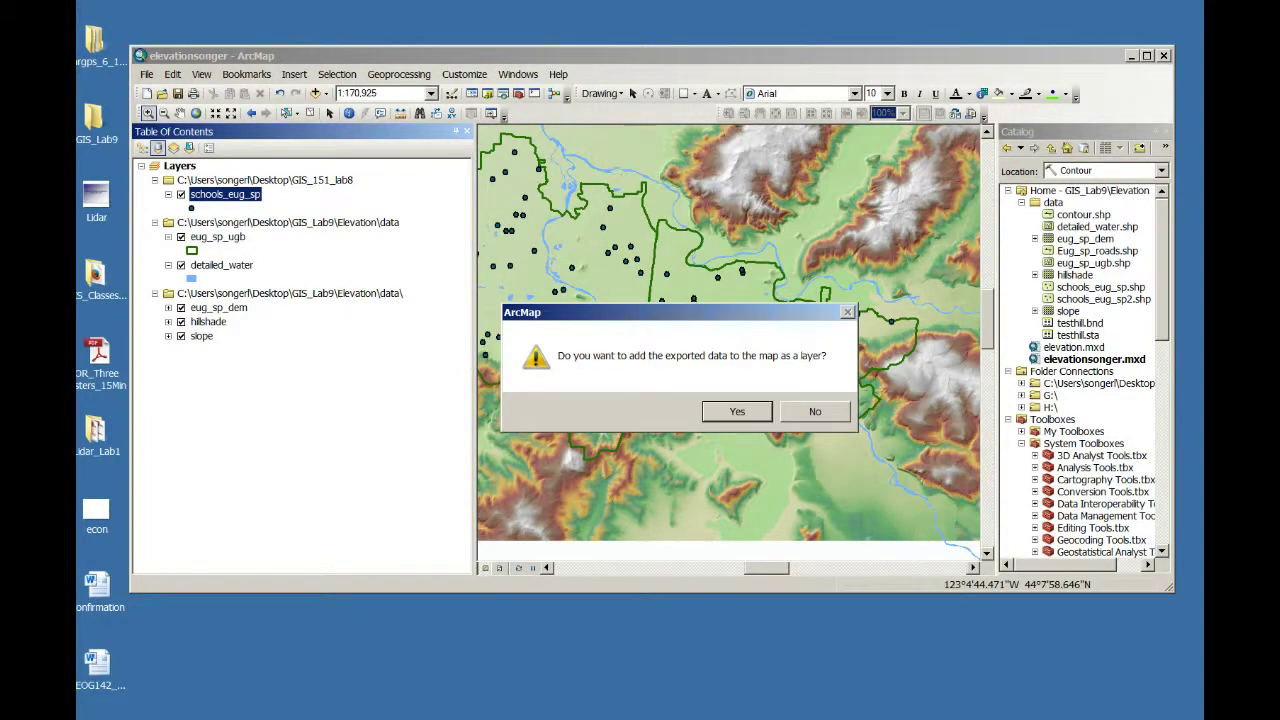
key(Return)
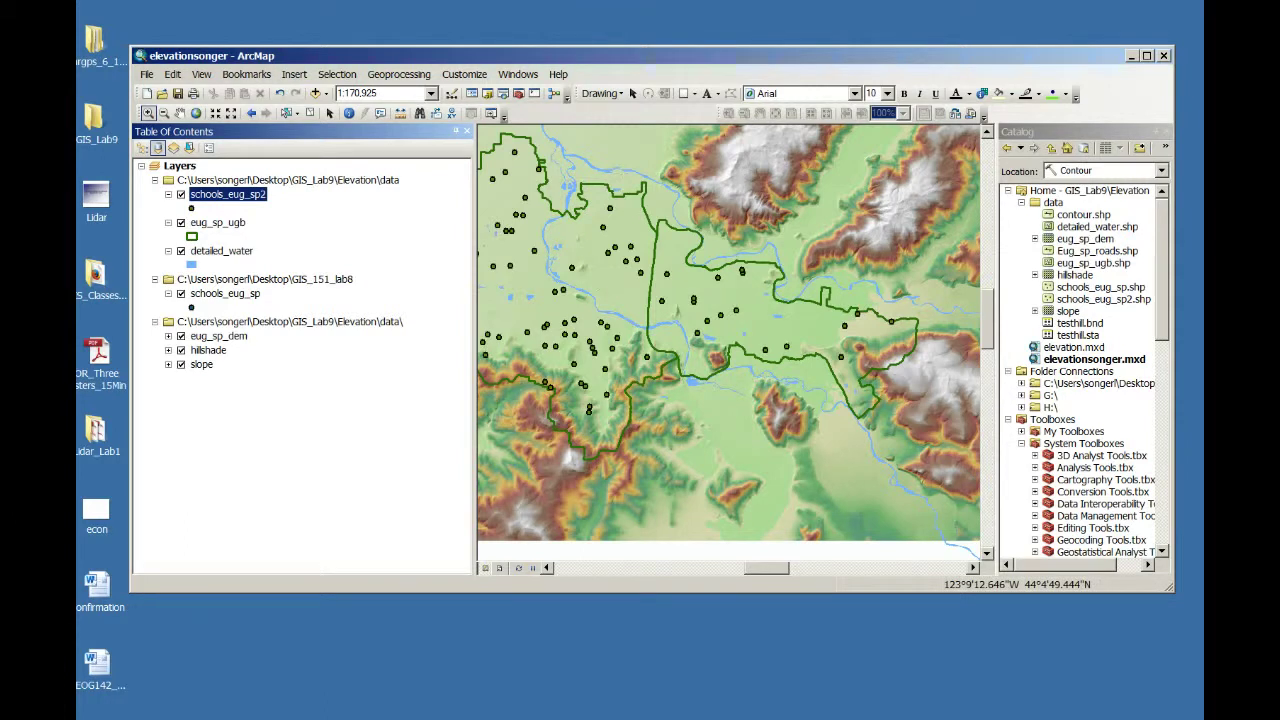
- Remove the GIS_151_lab8 source folder and its schools_eug_sp layer from the table of contents
click(225, 293)
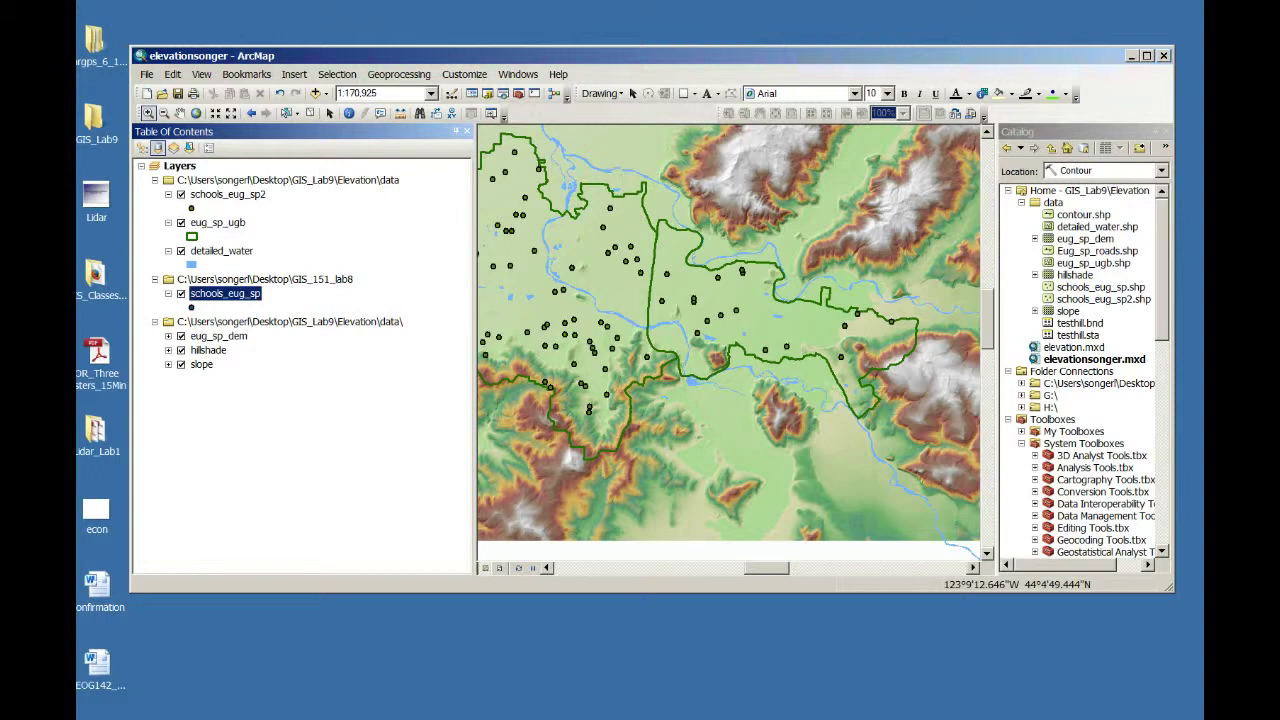
right_click(228, 279)
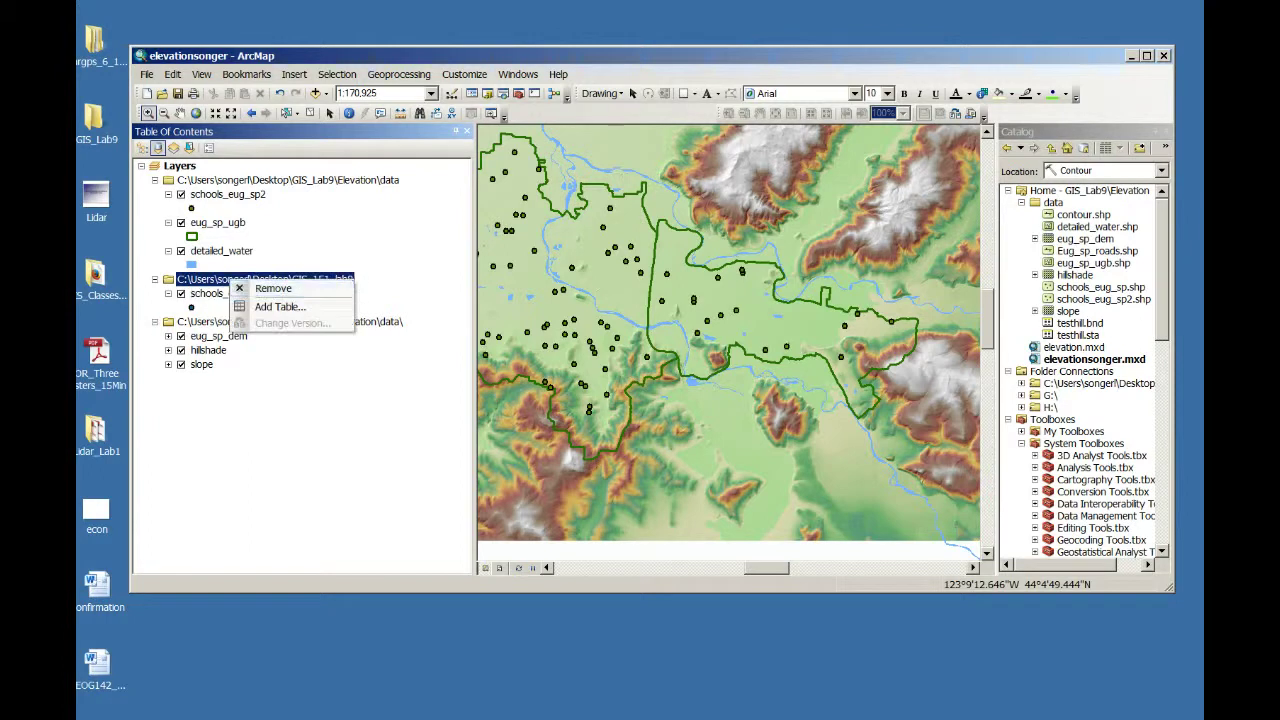
click(262, 285)
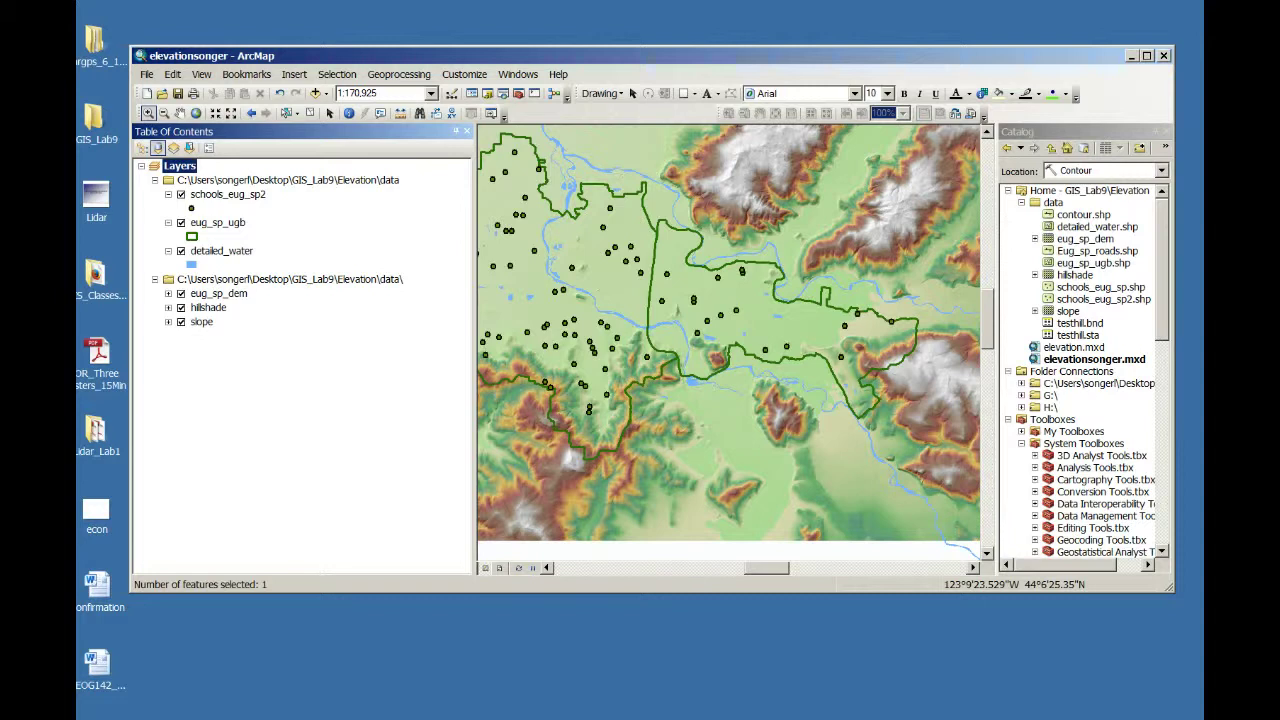
- Remove the schools_eug_sp2 layer from the map and delete schools_eug_sp2.shp from the project's home data folder
click(1097, 226)
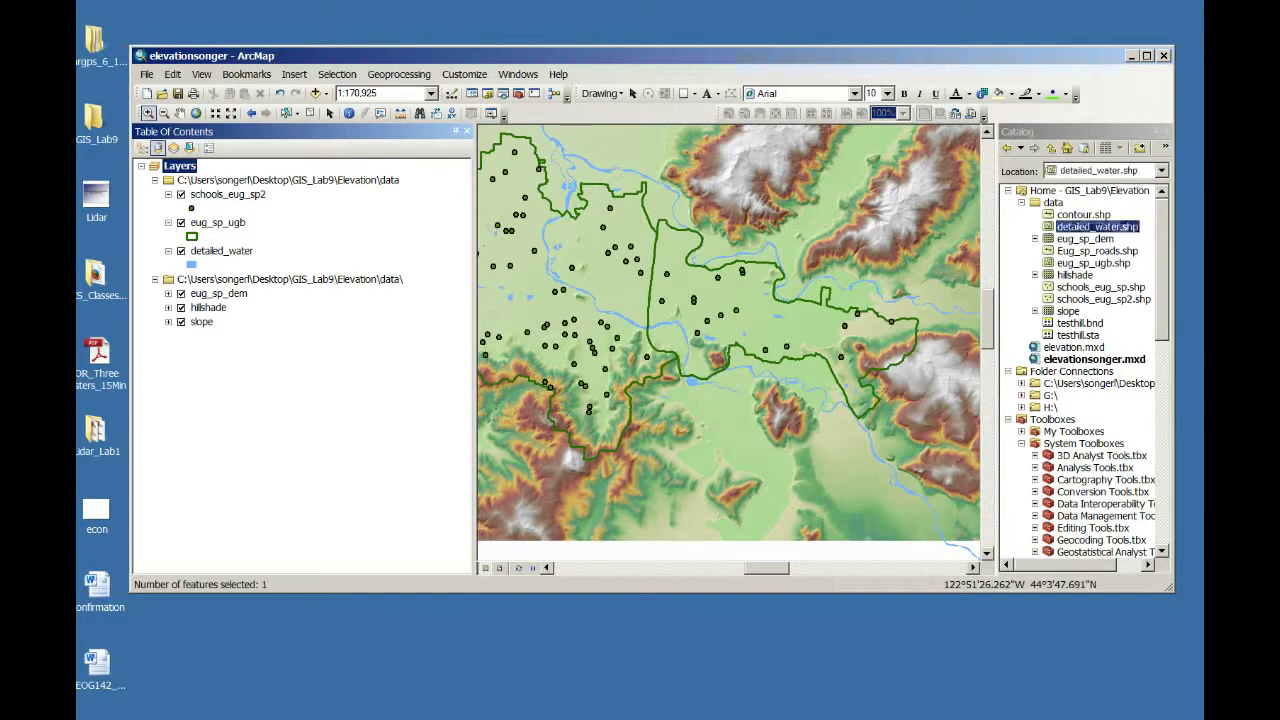
click(1084, 215)
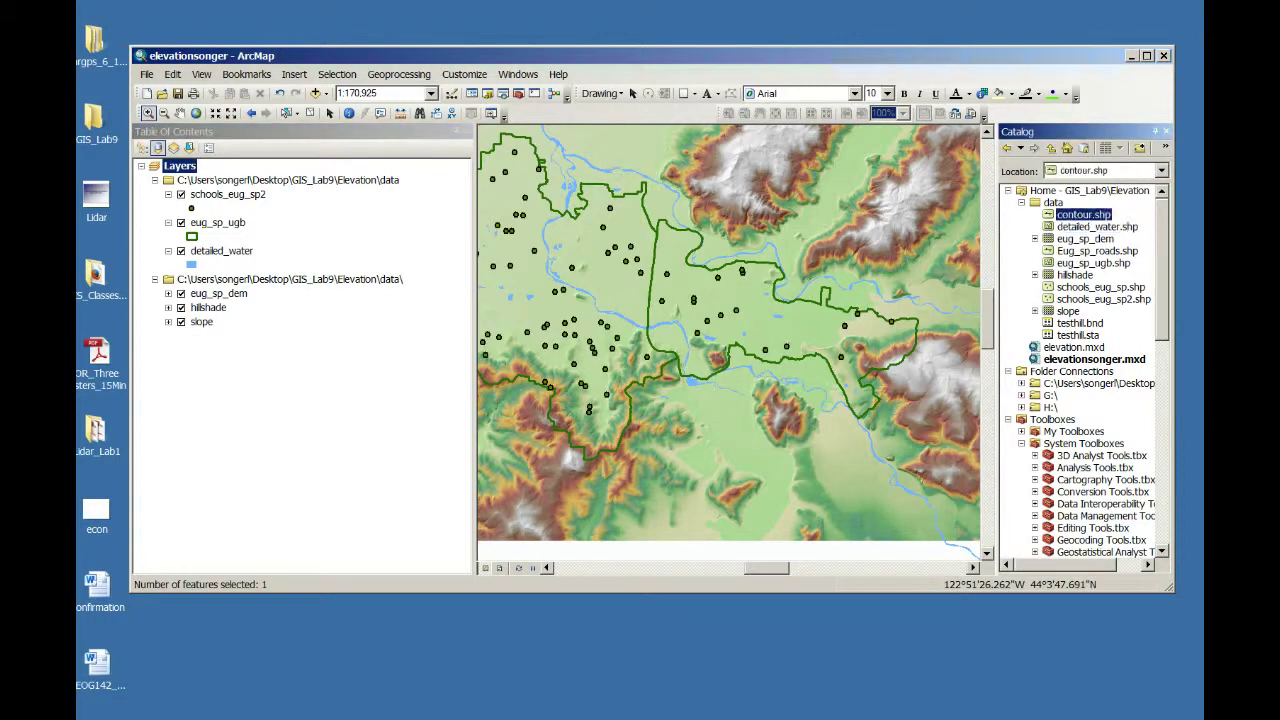
click(1103, 299)
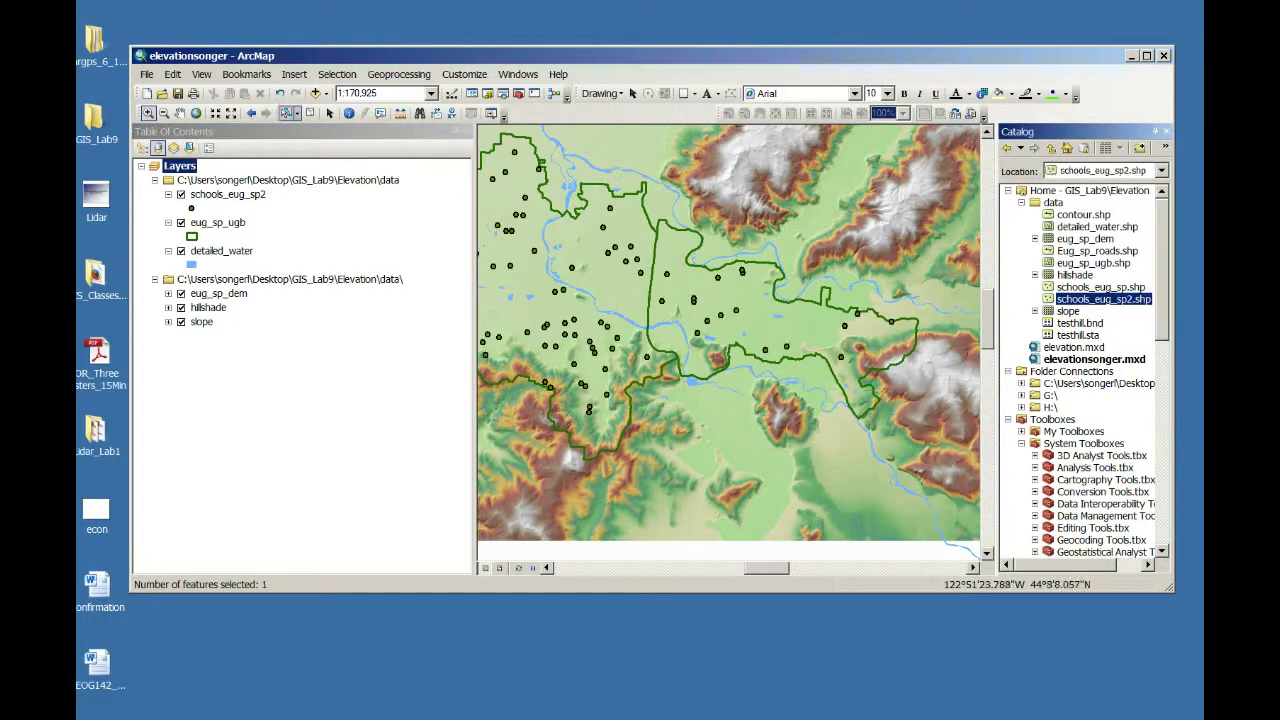
right_click(240, 194)
click(275, 219)
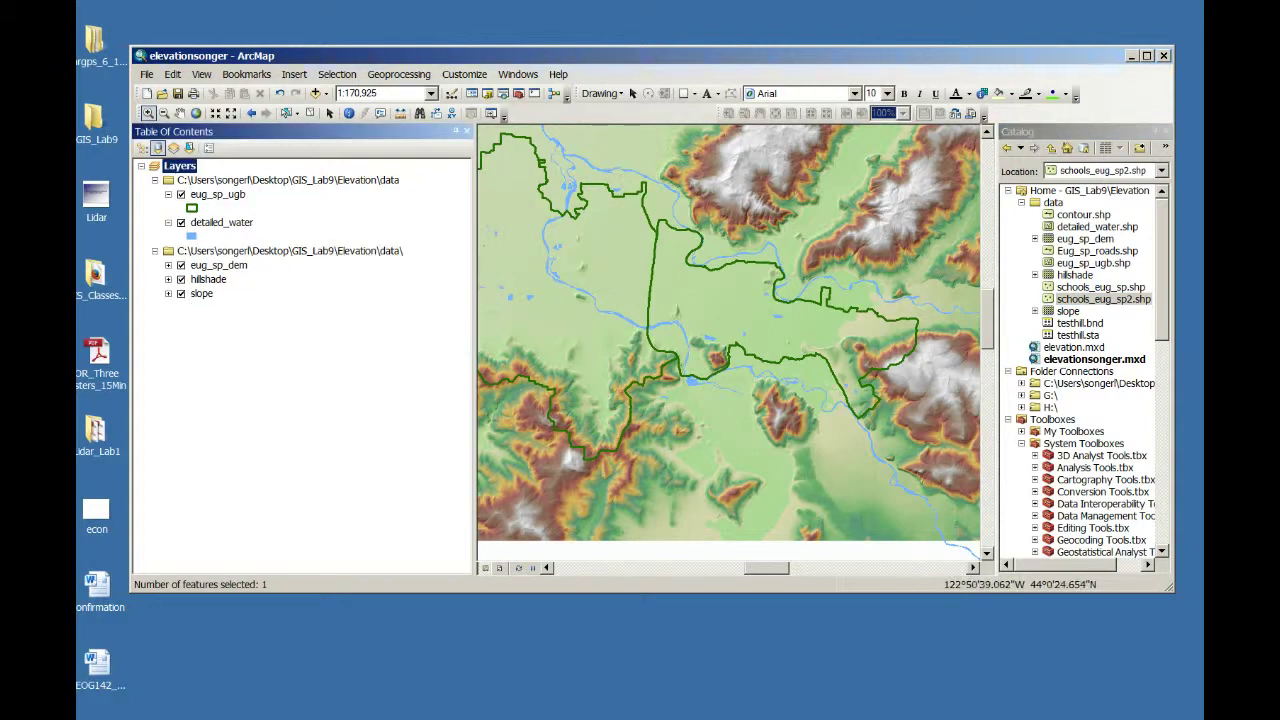
right_click(1097, 300)
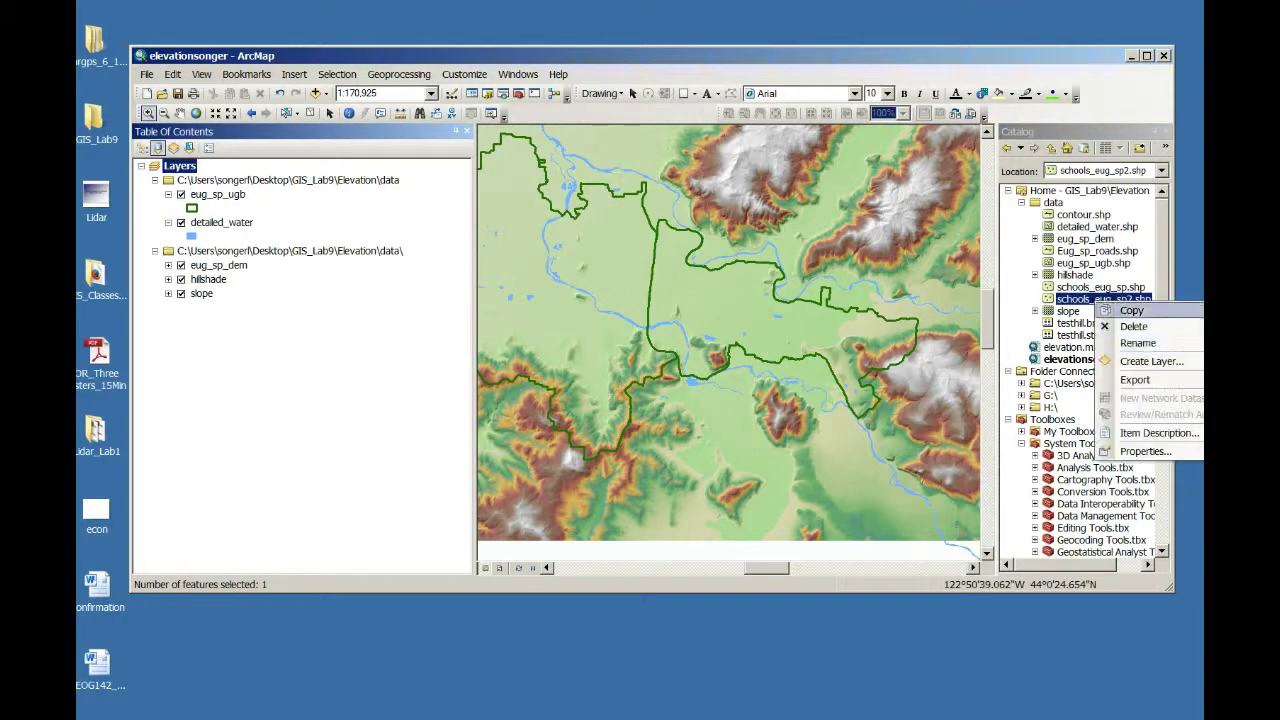
click(1134, 326)
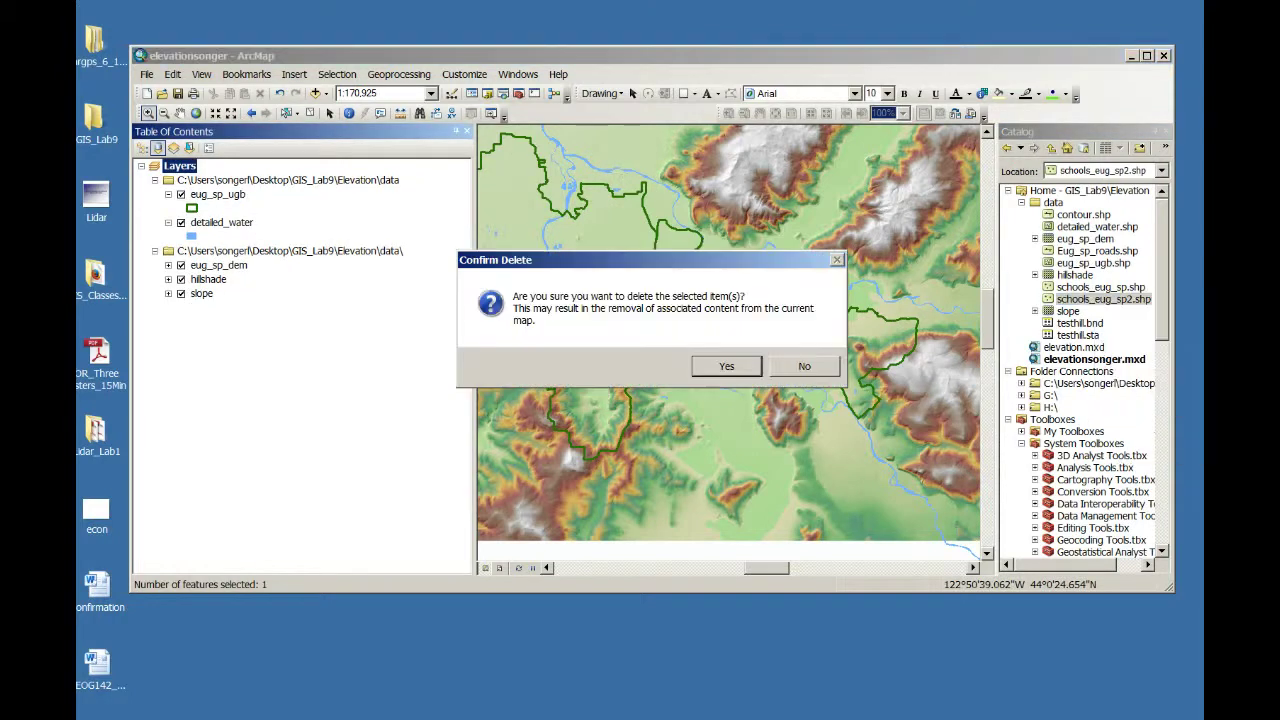
click(726, 366)
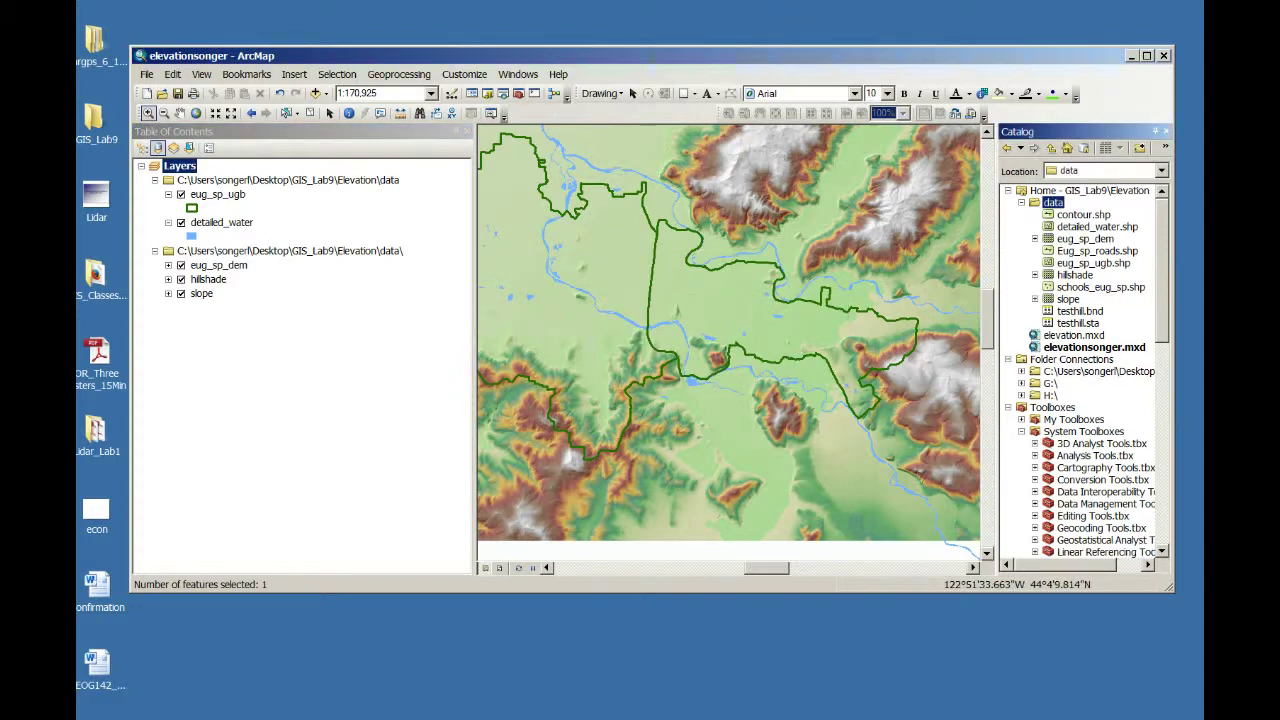
- Add schools_eug_sp.shp from the project's home data folder to the map
drag(1100, 287, 226, 221)
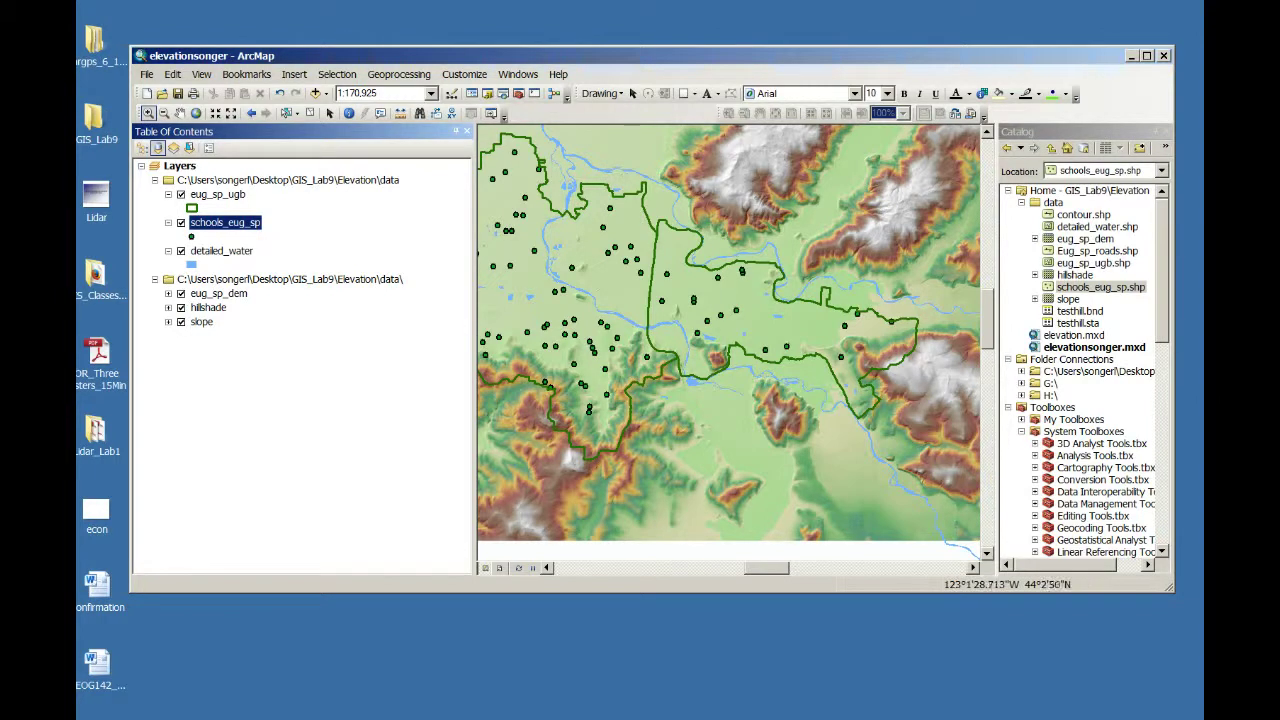
- Zoom in on a single school point, identify it from the top-most layer, and resize the results window
mouse_move(689, 326)
mouse_down()
mouse_move(709, 356)
mouse_move(759, 372)
mouse_up()
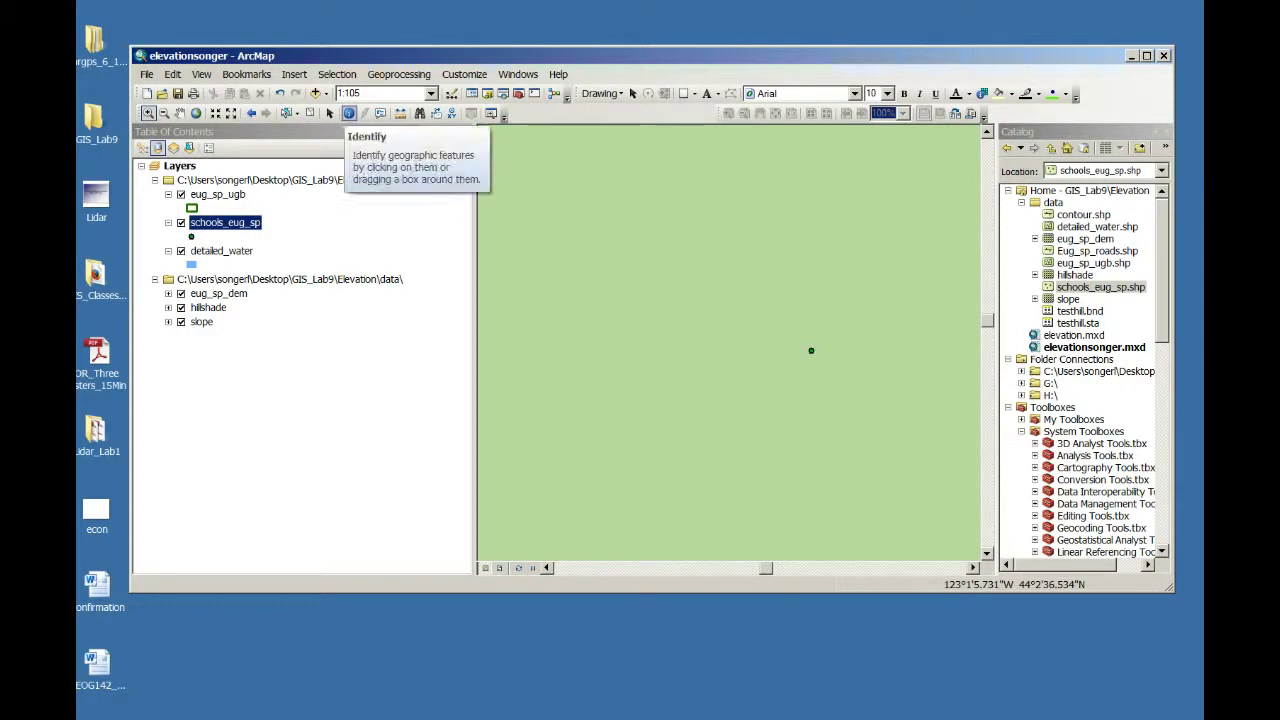
click(348, 113)
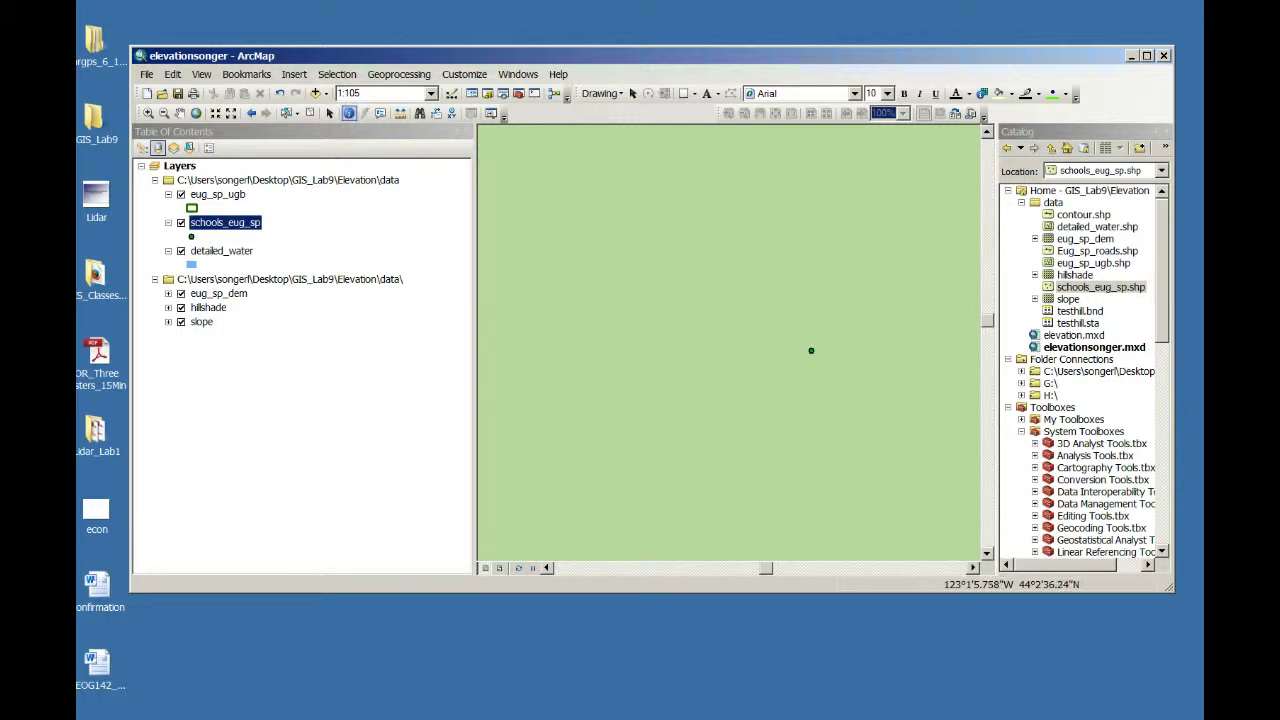
drag(780, 56, 779, 35)
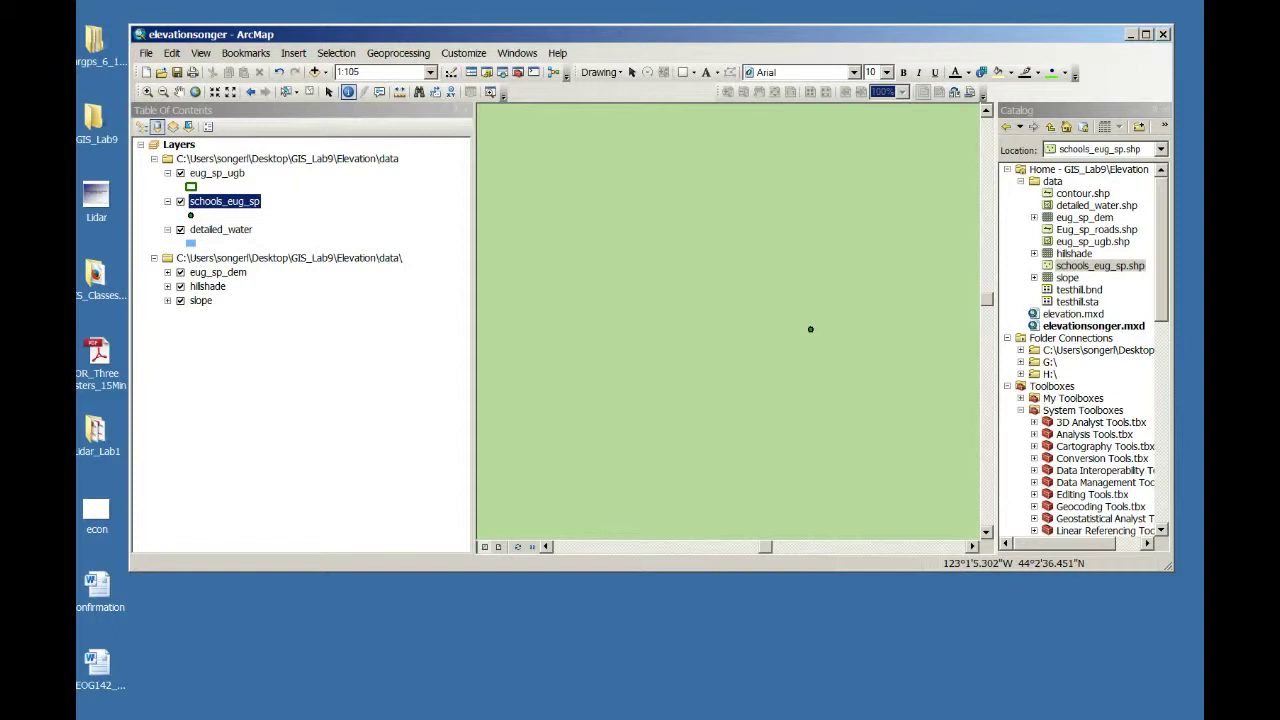
click(810, 329)
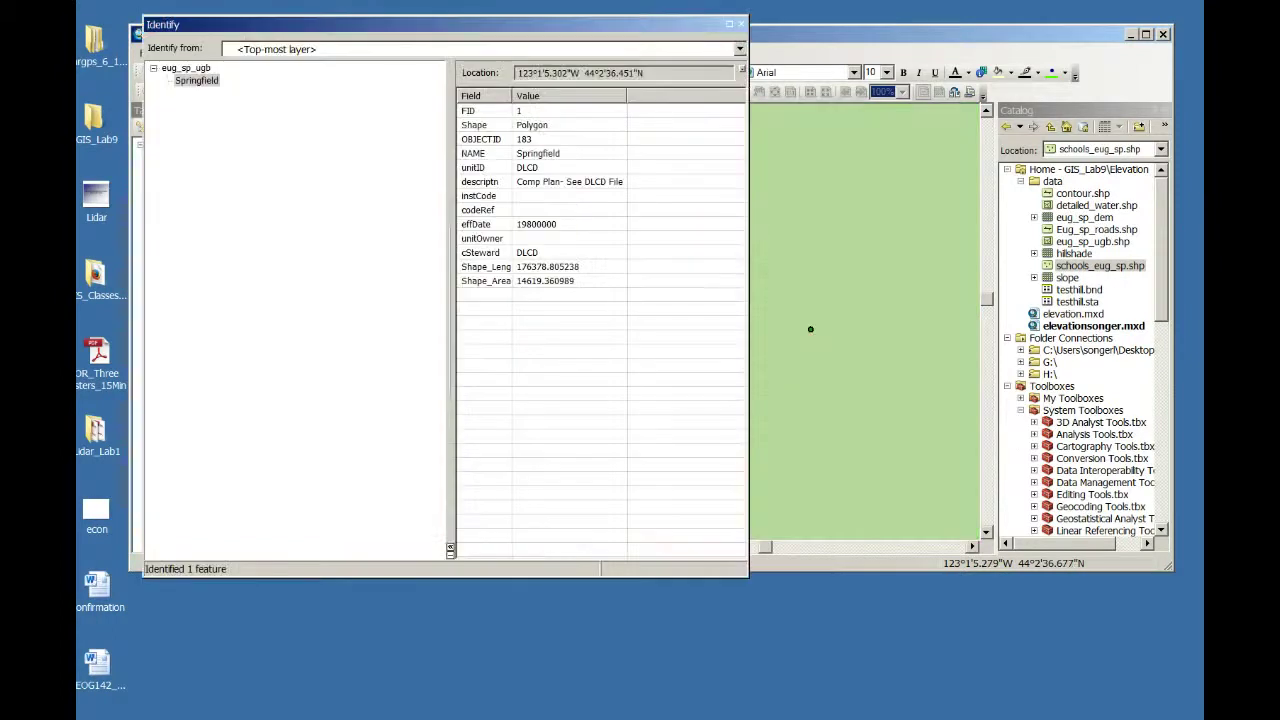
drag(446, 24, 481, 104)
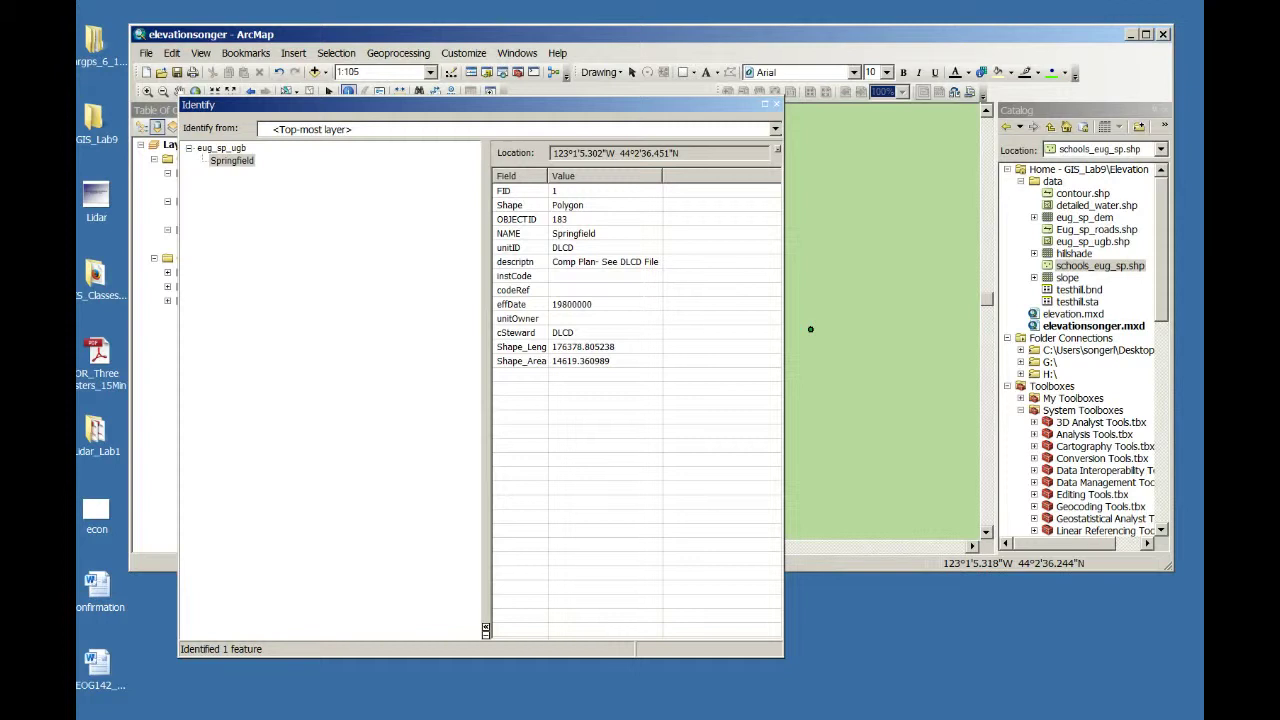
drag(783, 656, 861, 539)
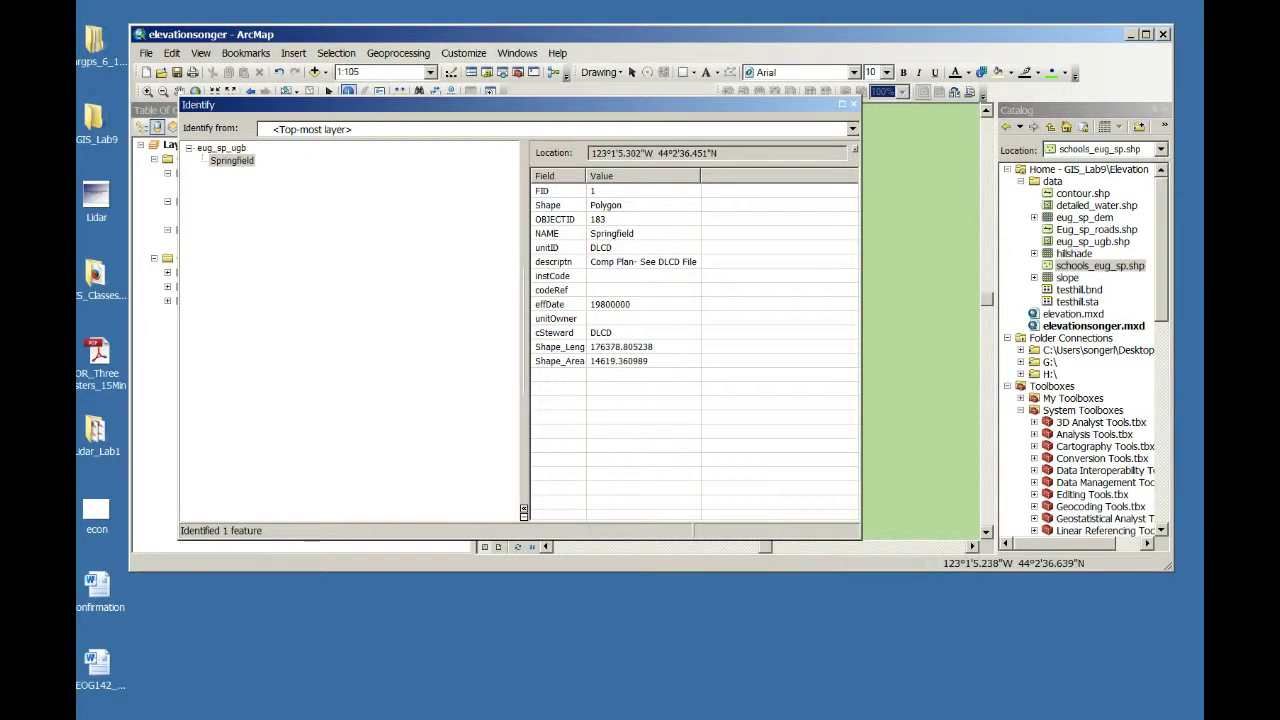
- Identify the same point from the schools_eug_sp layer to read its elevation attributes
click(852, 129)
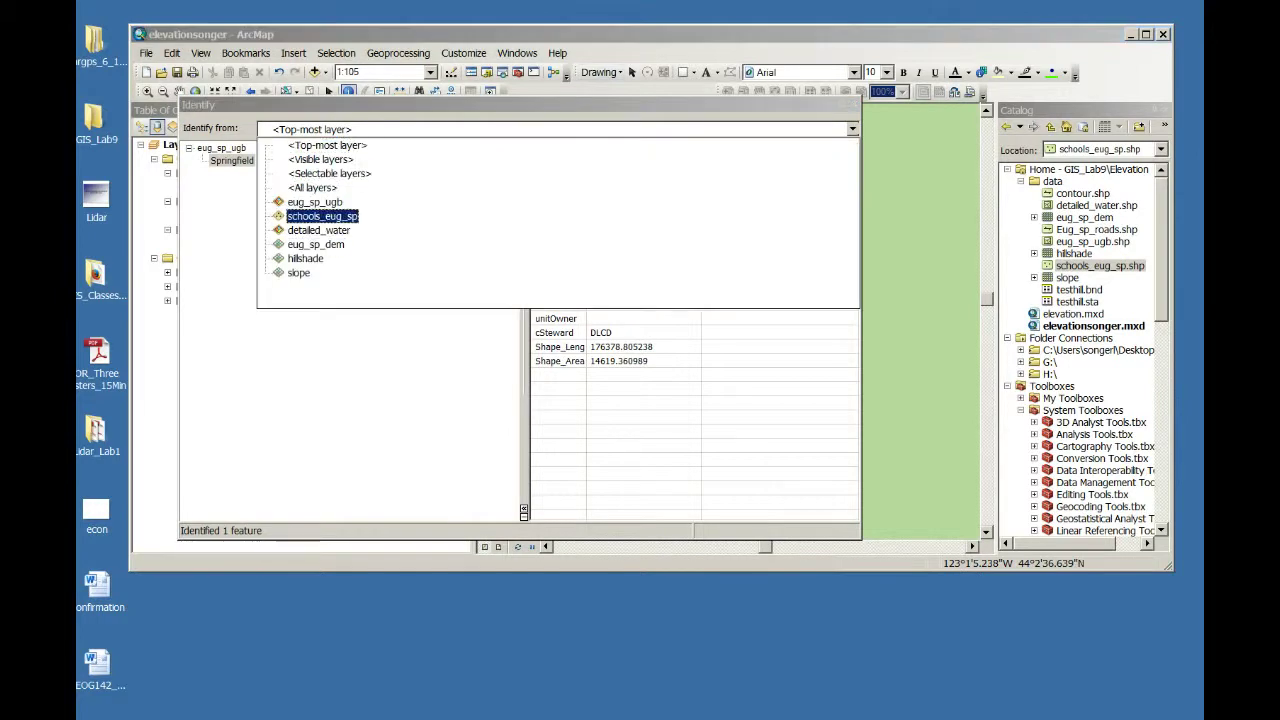
key(Return)
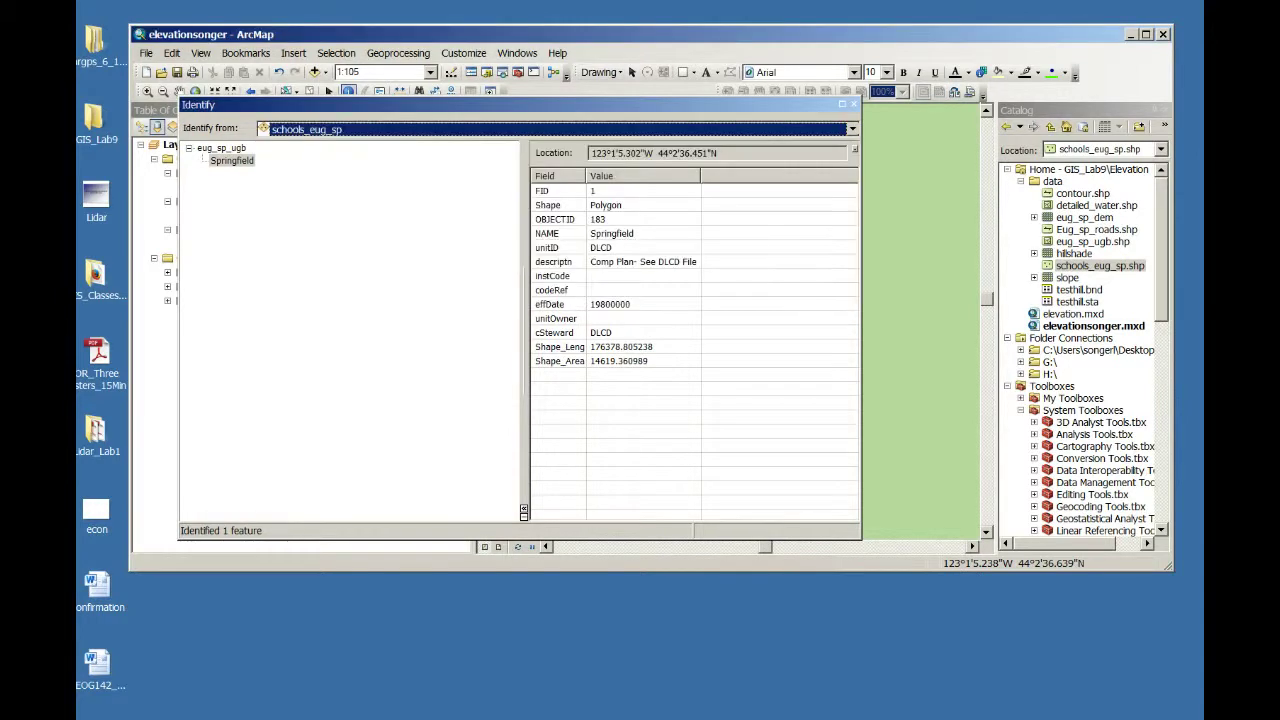
drag(540, 105, 524, 453)
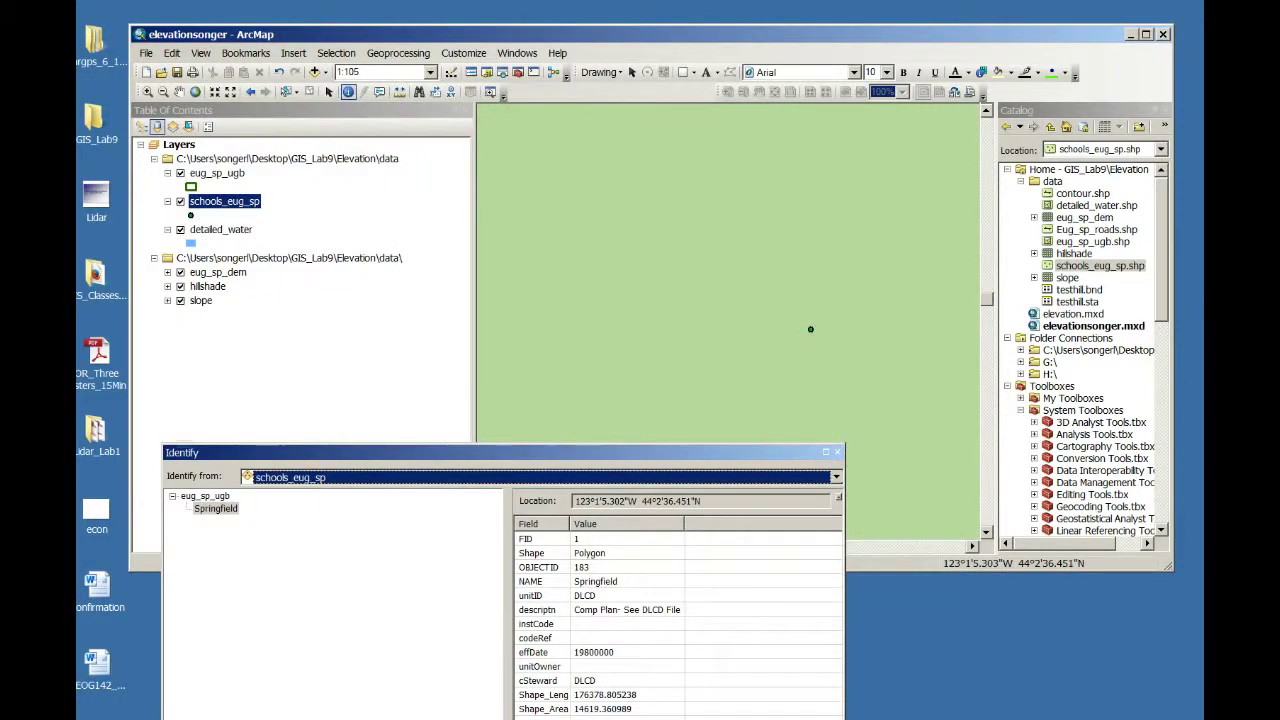
click(810, 329)
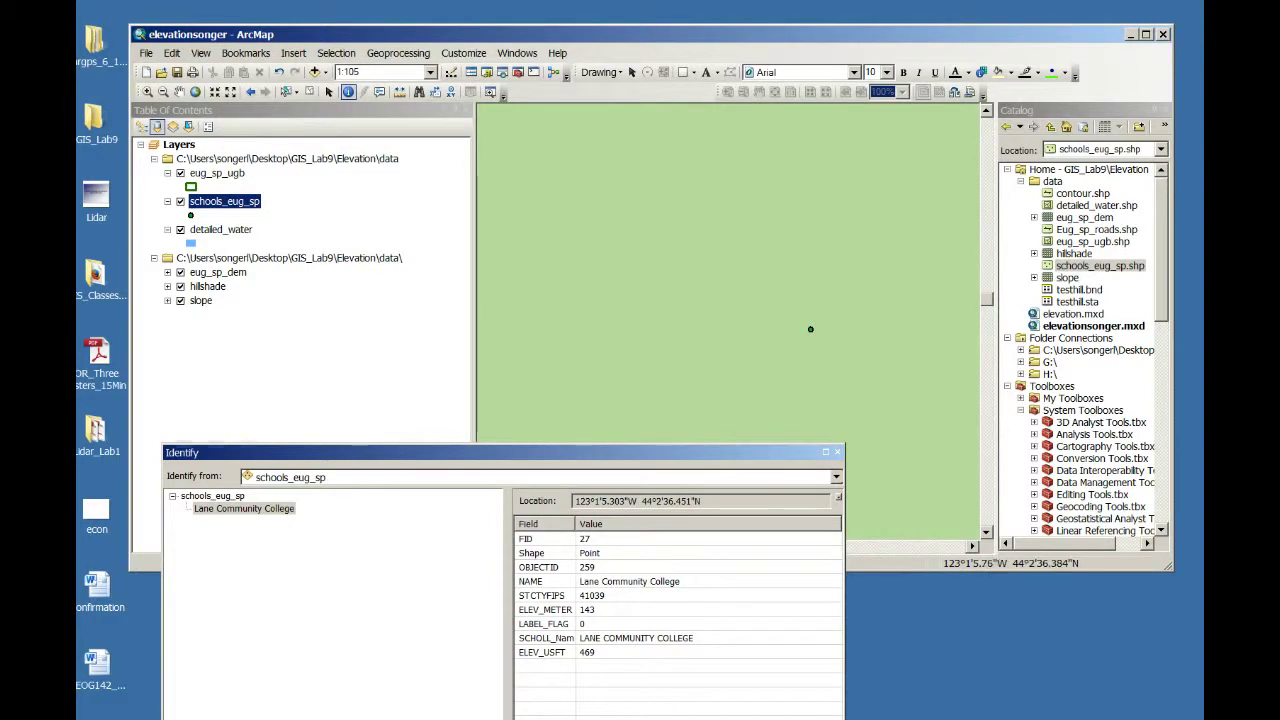
- Identify the school's location from the eug_sp_dem layer, examine the pixel value, and close the results
click(420, 477)
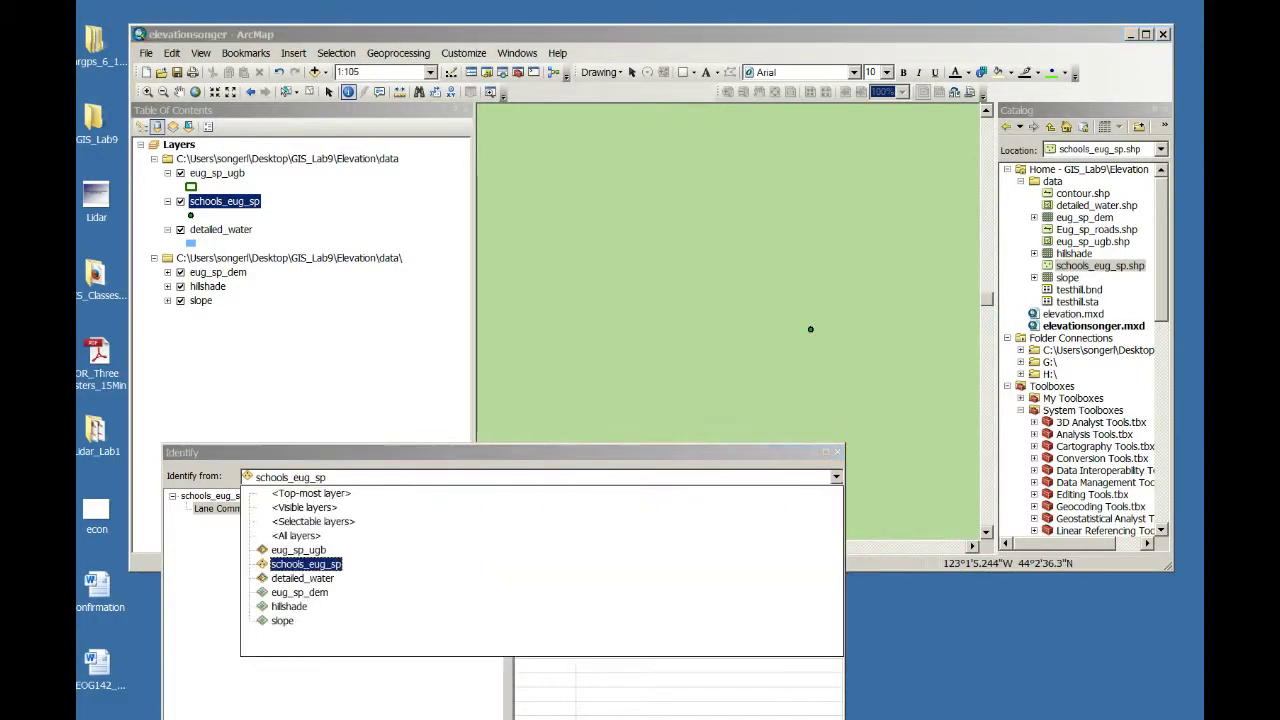
click(299, 592)
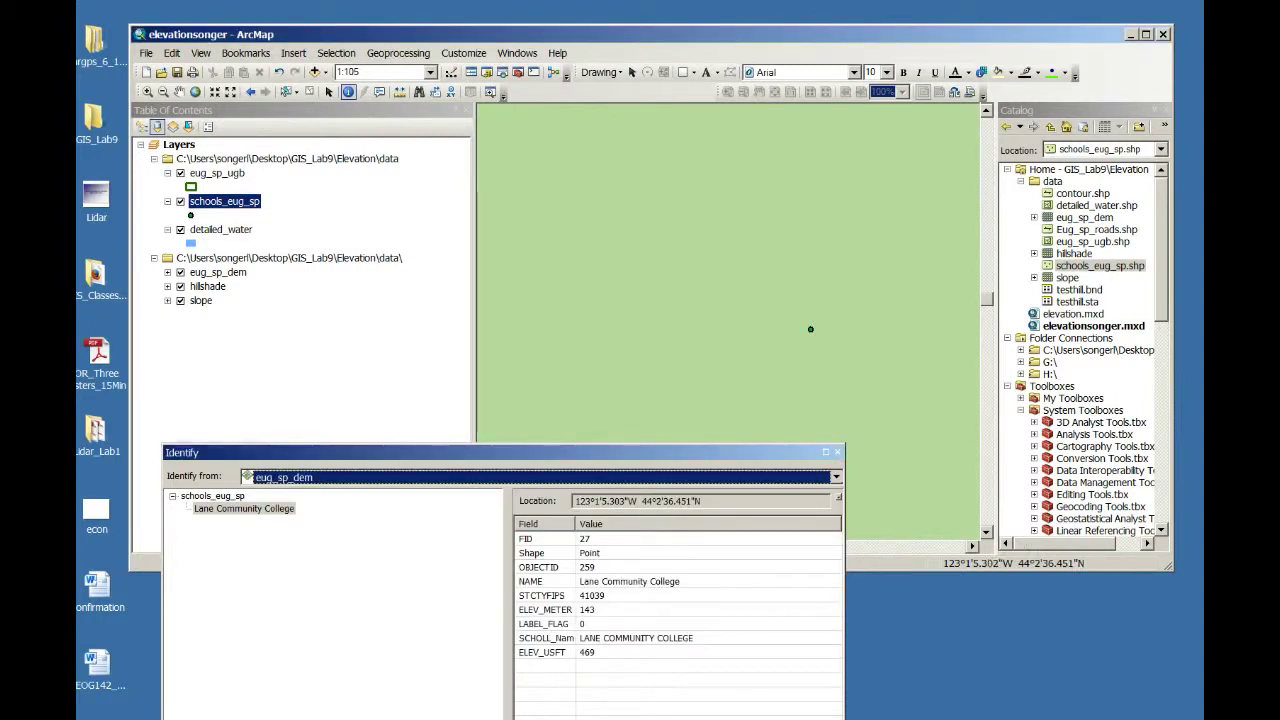
click(810, 329)
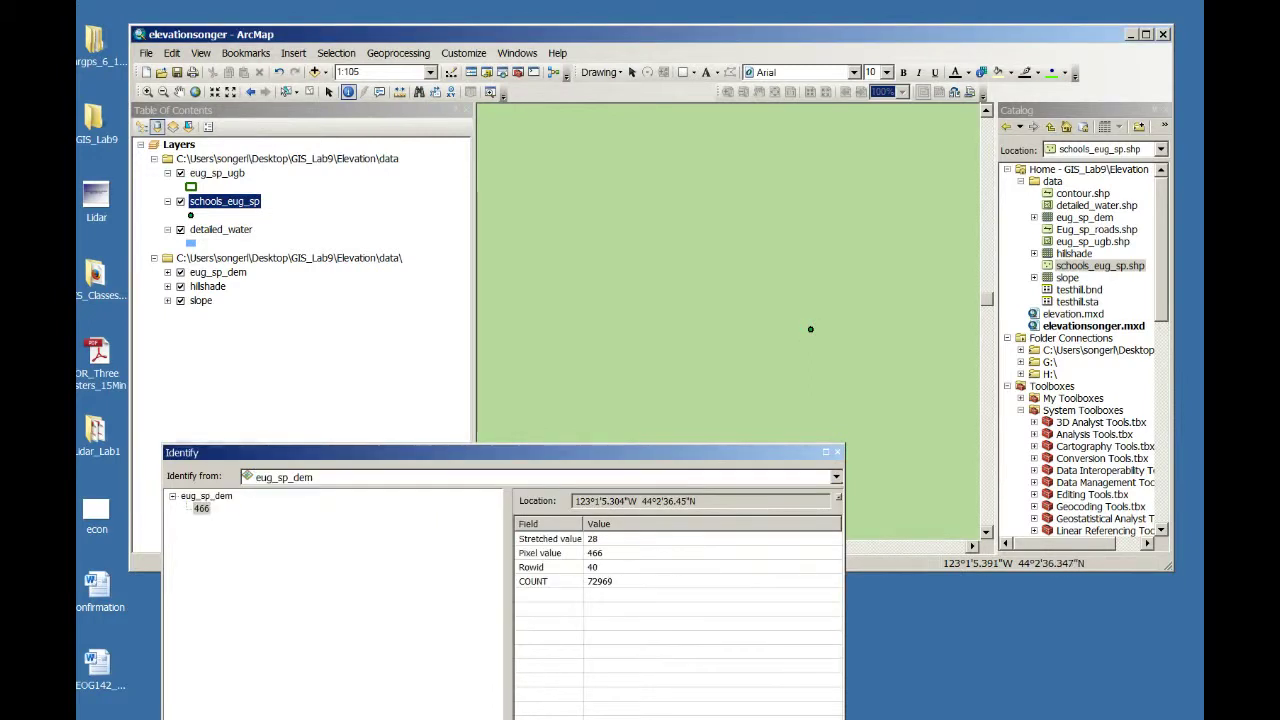
click(594, 553)
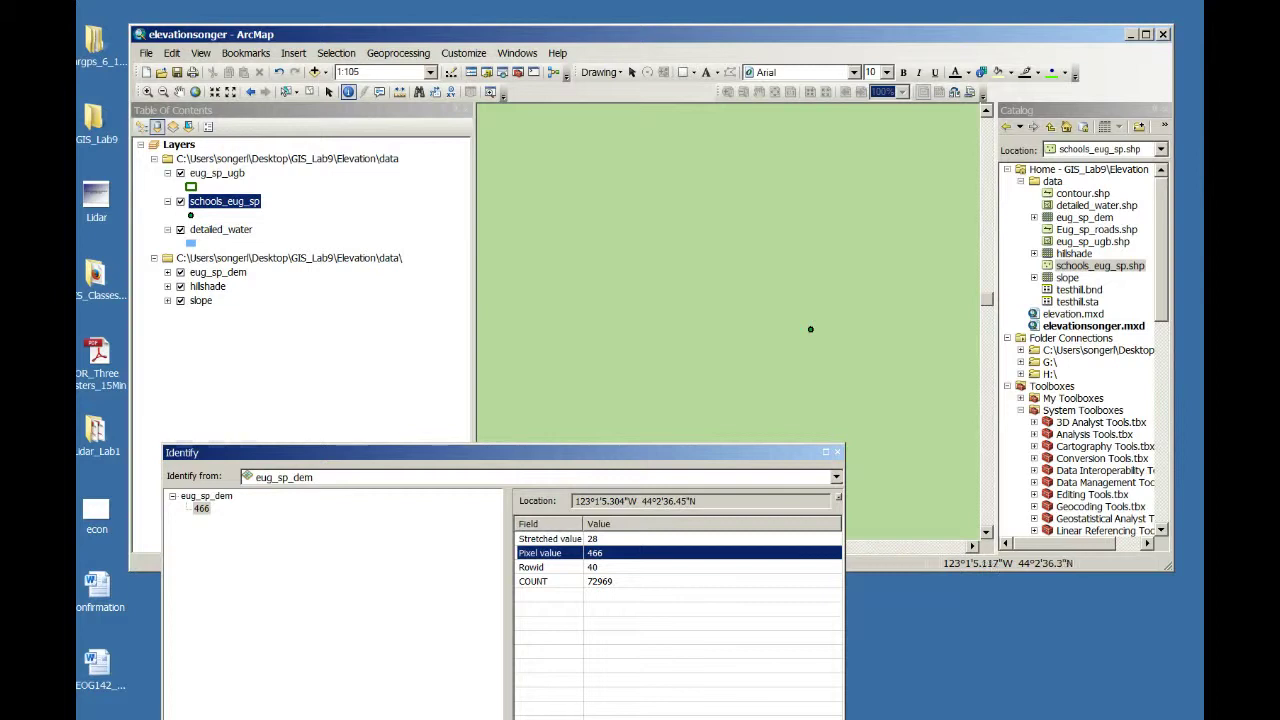
click(838, 453)
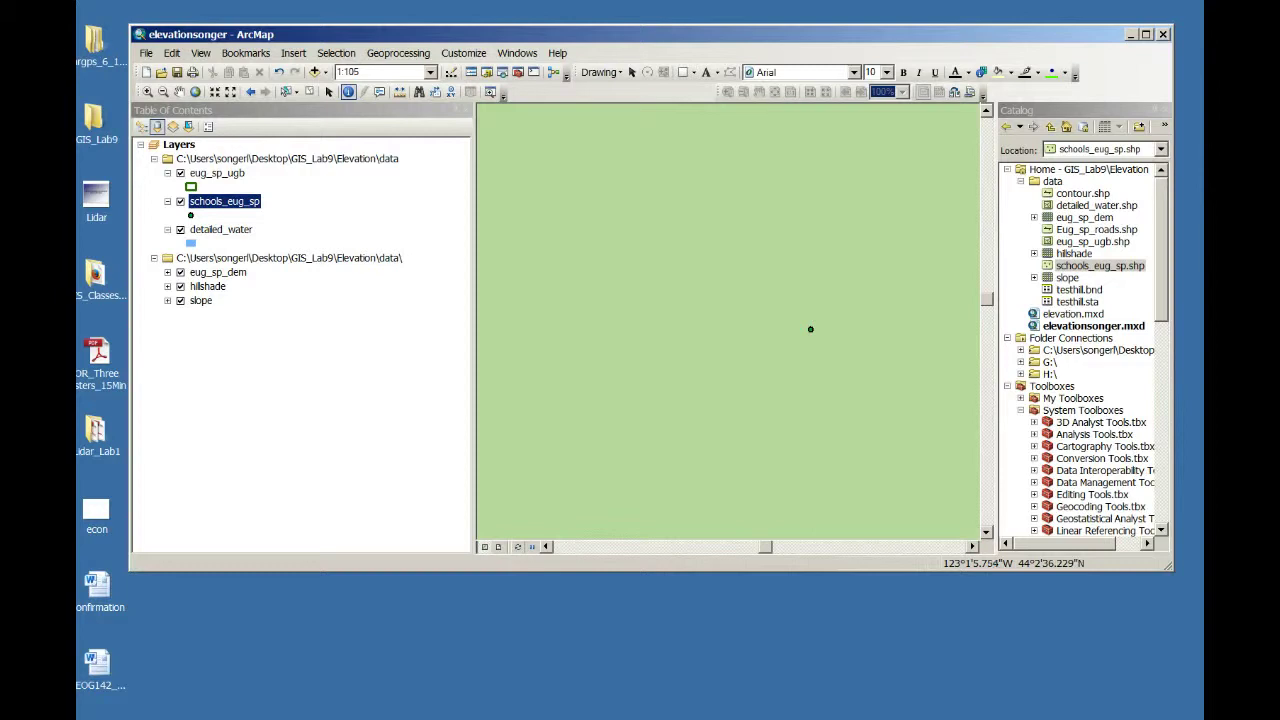
- Zoom to the eug_sp_ugb layer, and frame the schools and hills along the boundary's southwestern part more closely
right_click(214, 174)
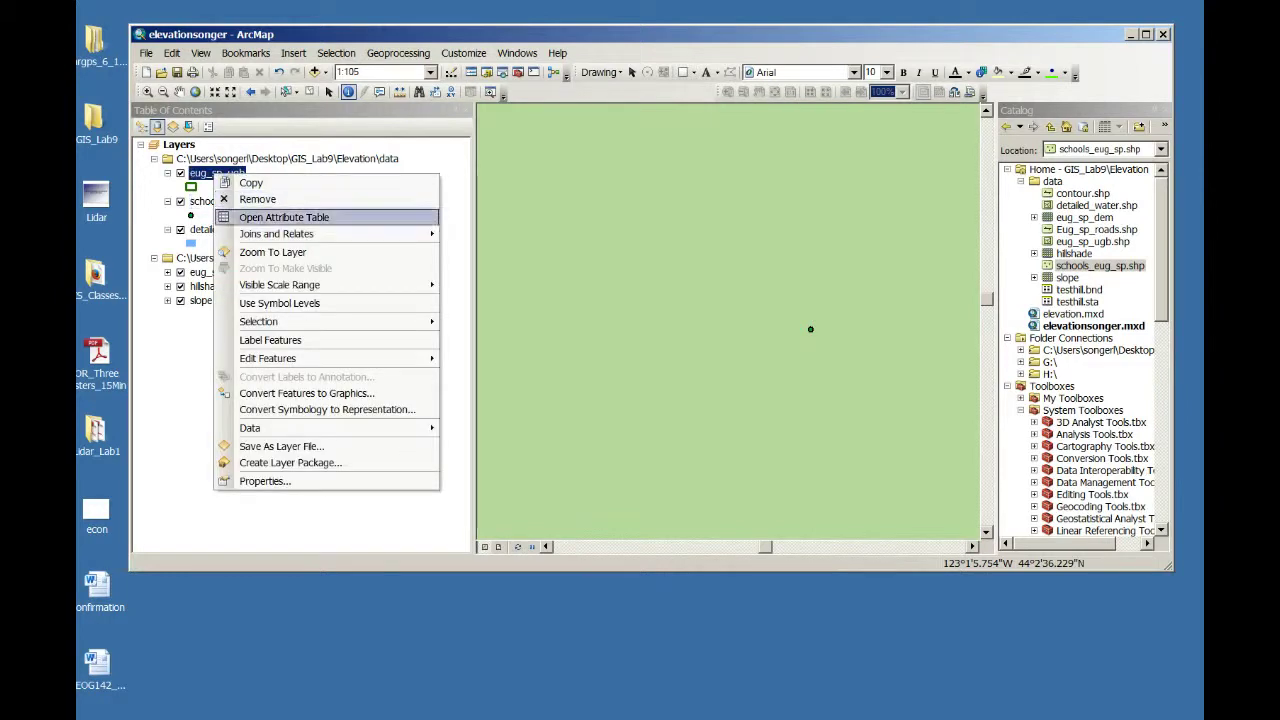
click(272, 252)
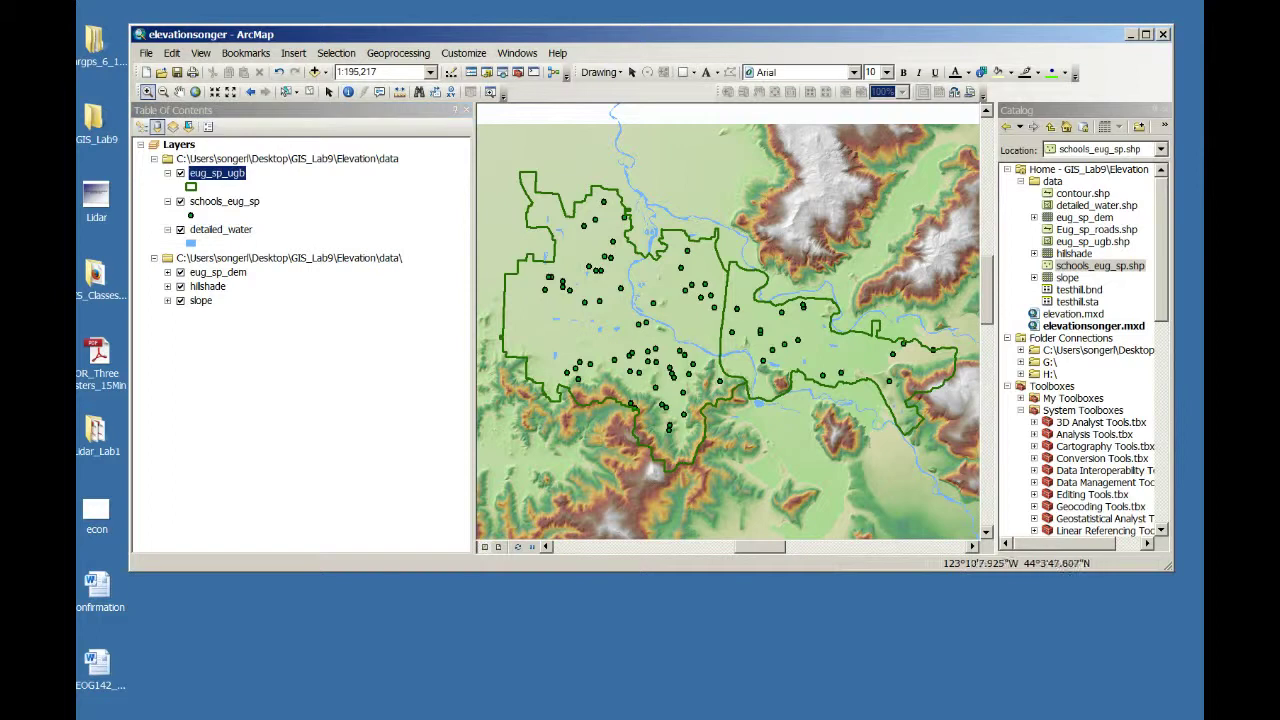
drag(538, 308, 761, 481)
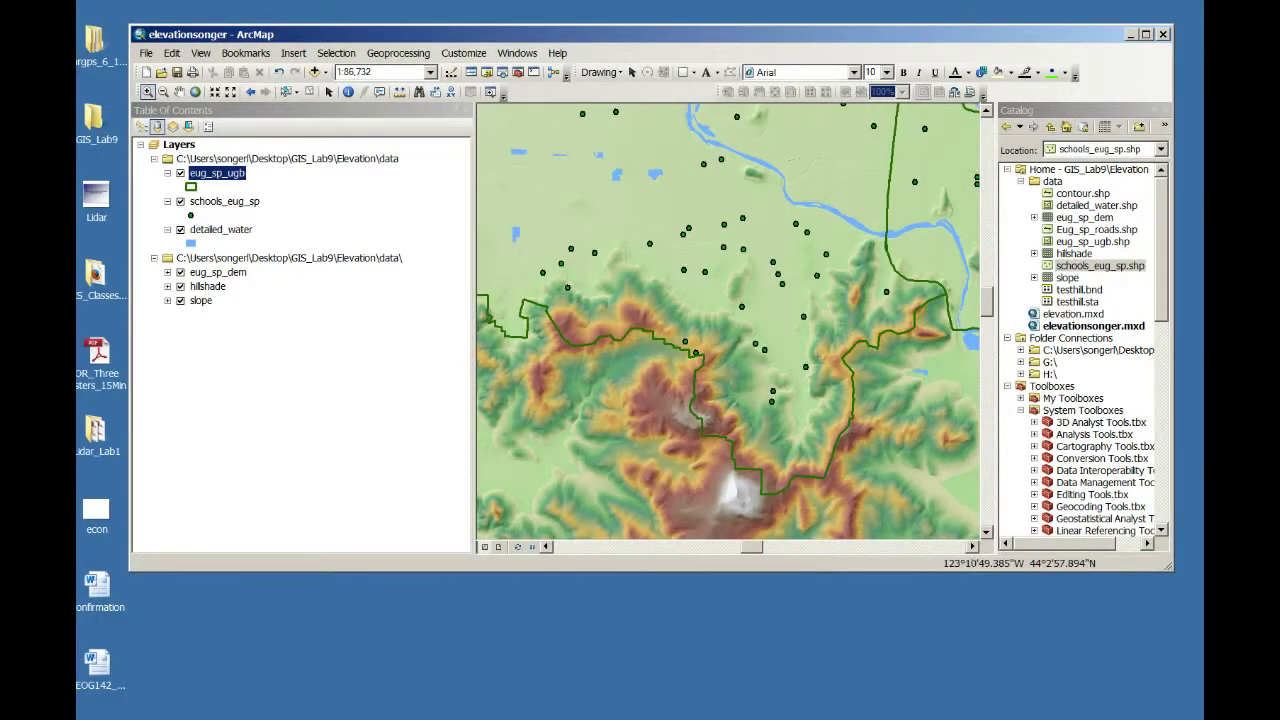
- Open the symbology of the schools_eug_sp layer and choose the School 1 marker as its single symbol
right_click(222, 202)
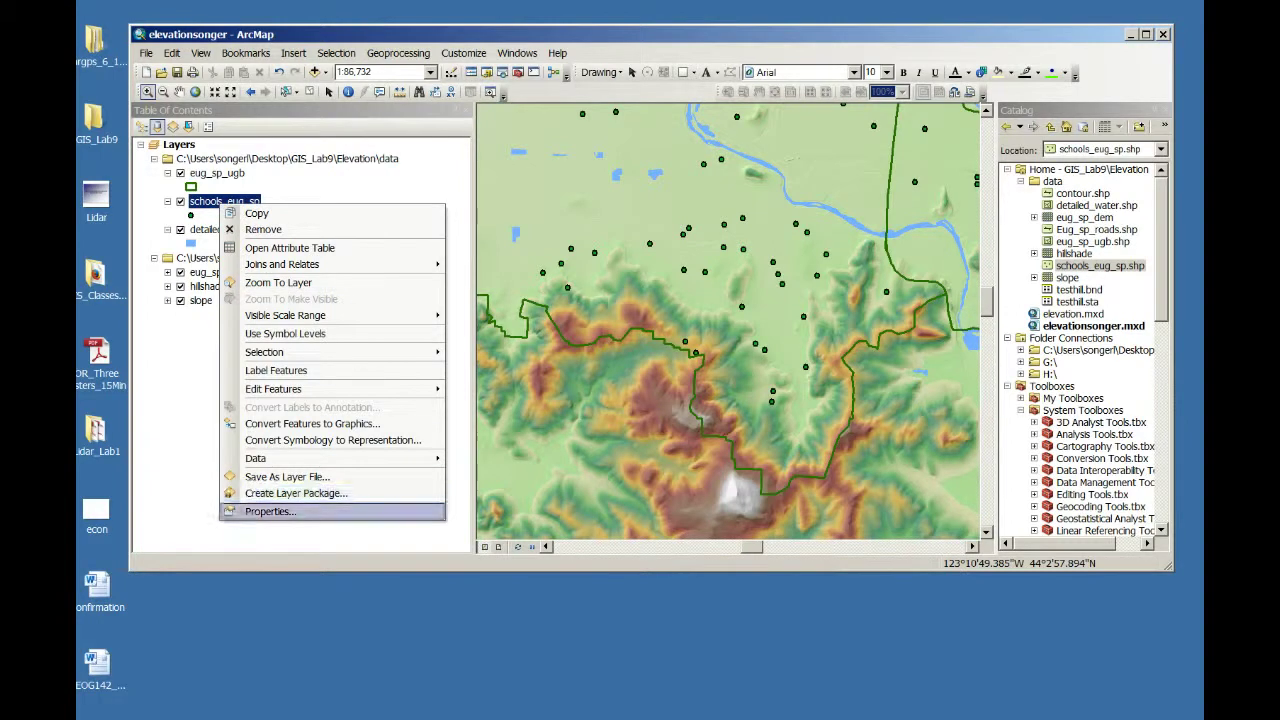
click(270, 511)
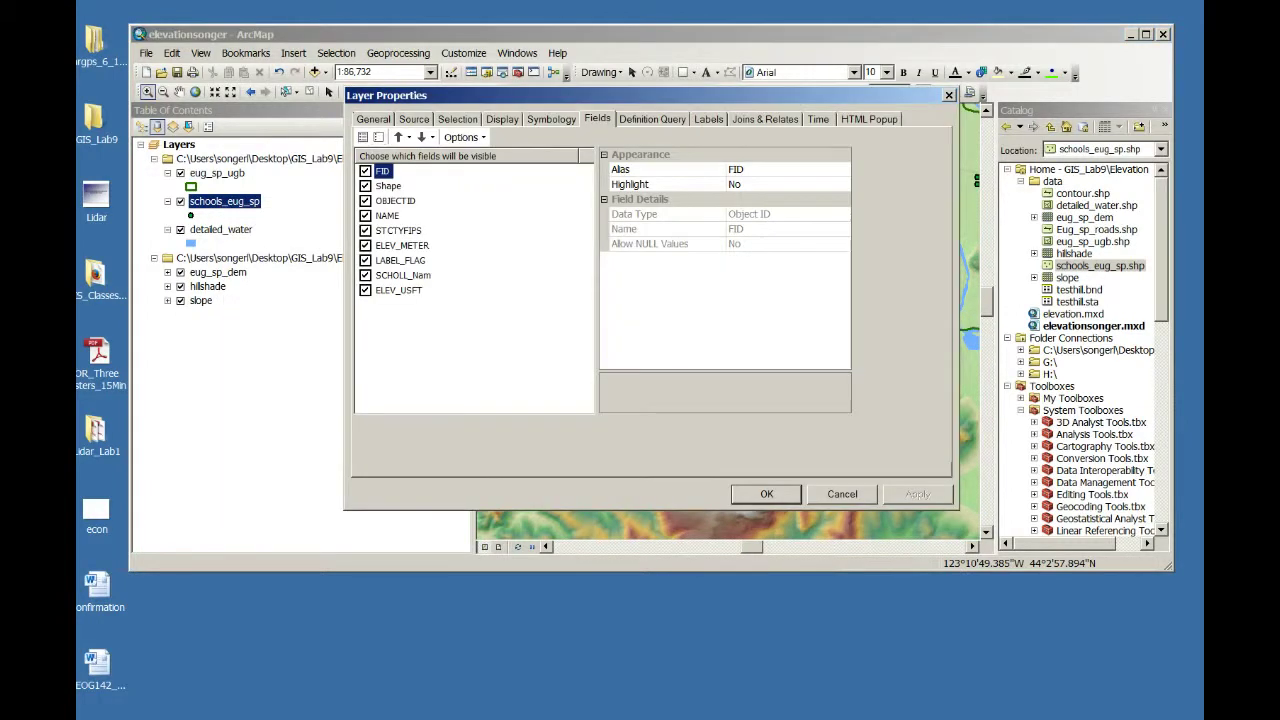
click(551, 119)
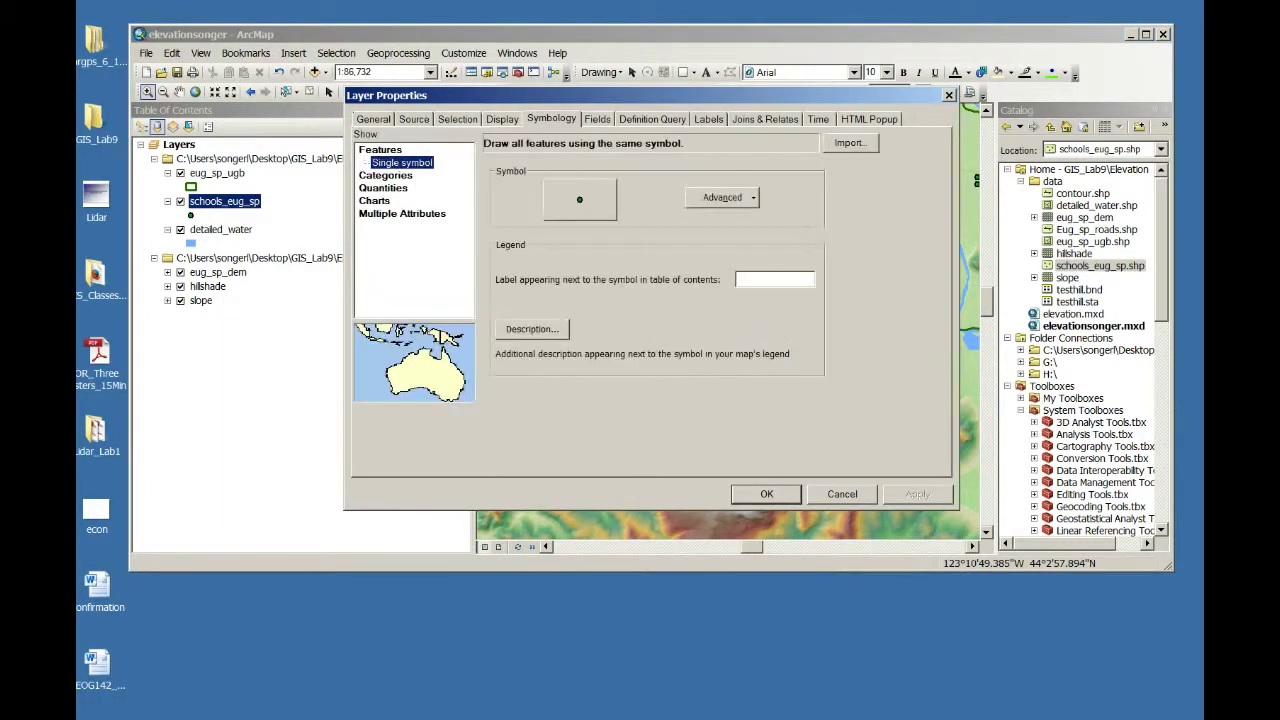
click(579, 199)
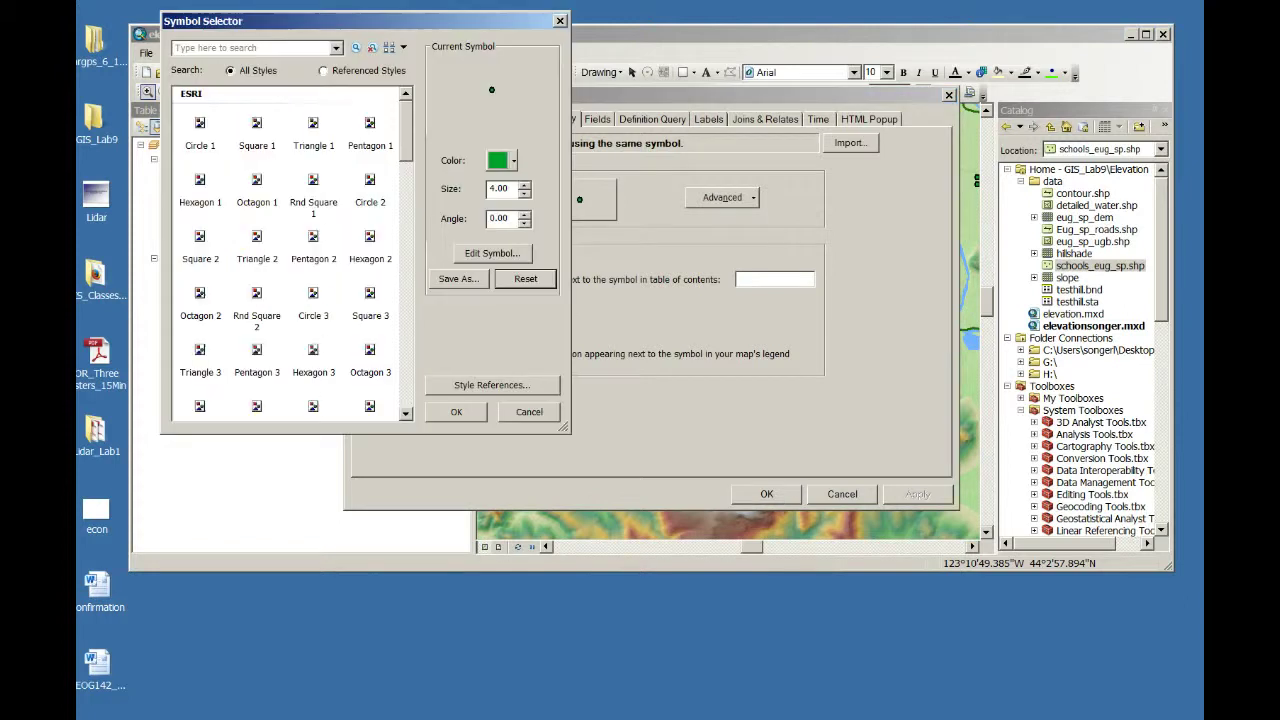
drag(405, 131, 405, 235)
click(313, 243)
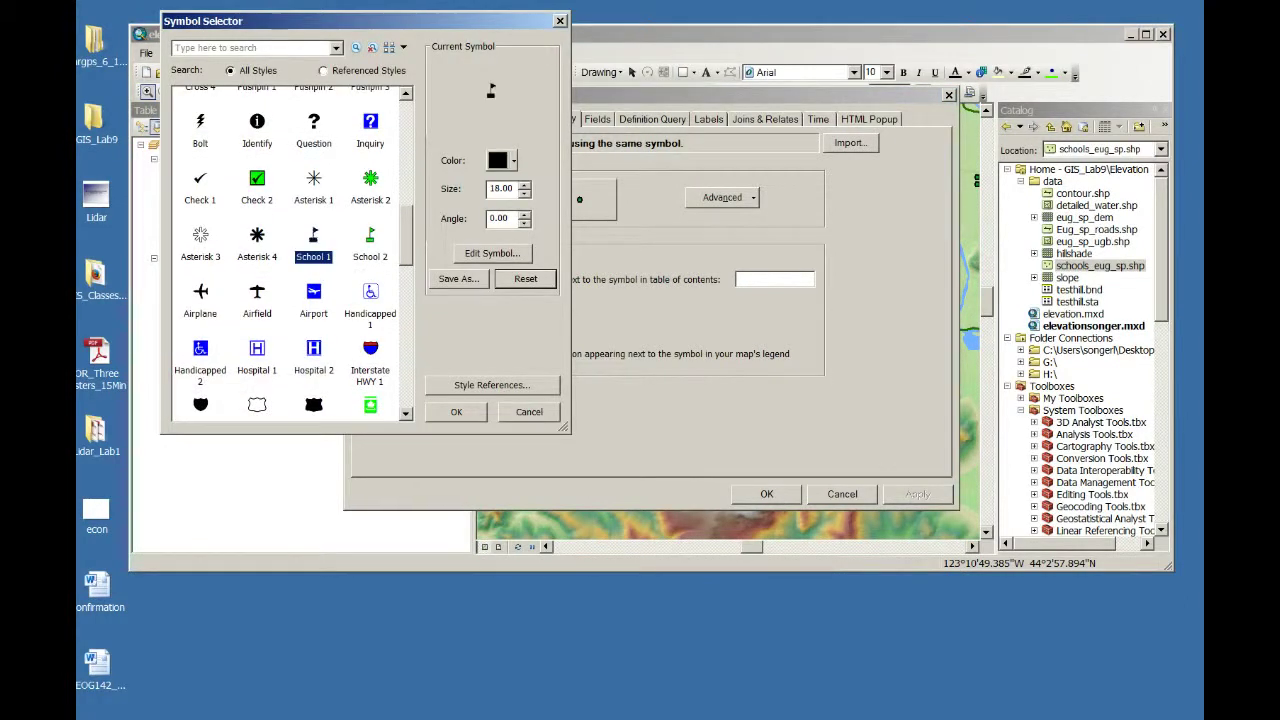
- Set the school marker's size to 11 and its color to bright pink, and apply the symbol to the layer
click(524, 194)
click(524, 194)
click(524, 194)
click(524, 194)
click(524, 194)
click(524, 194)
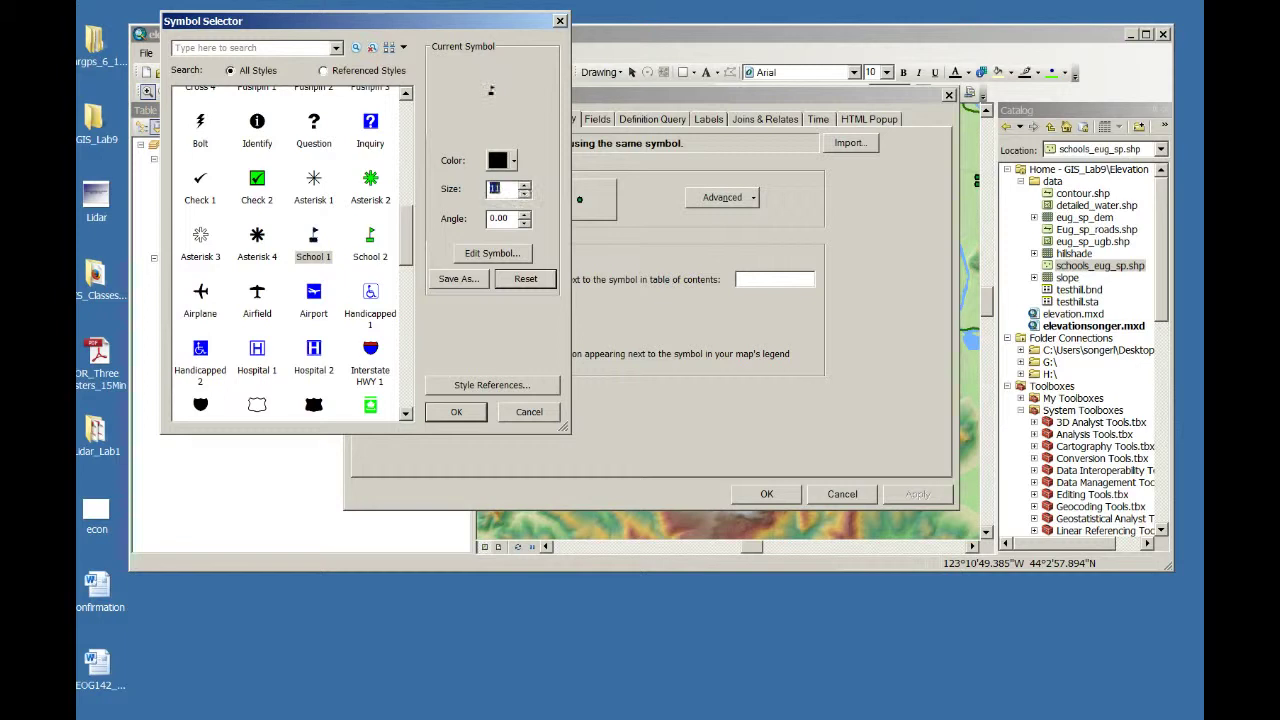
click(524, 194)
click(513, 160)
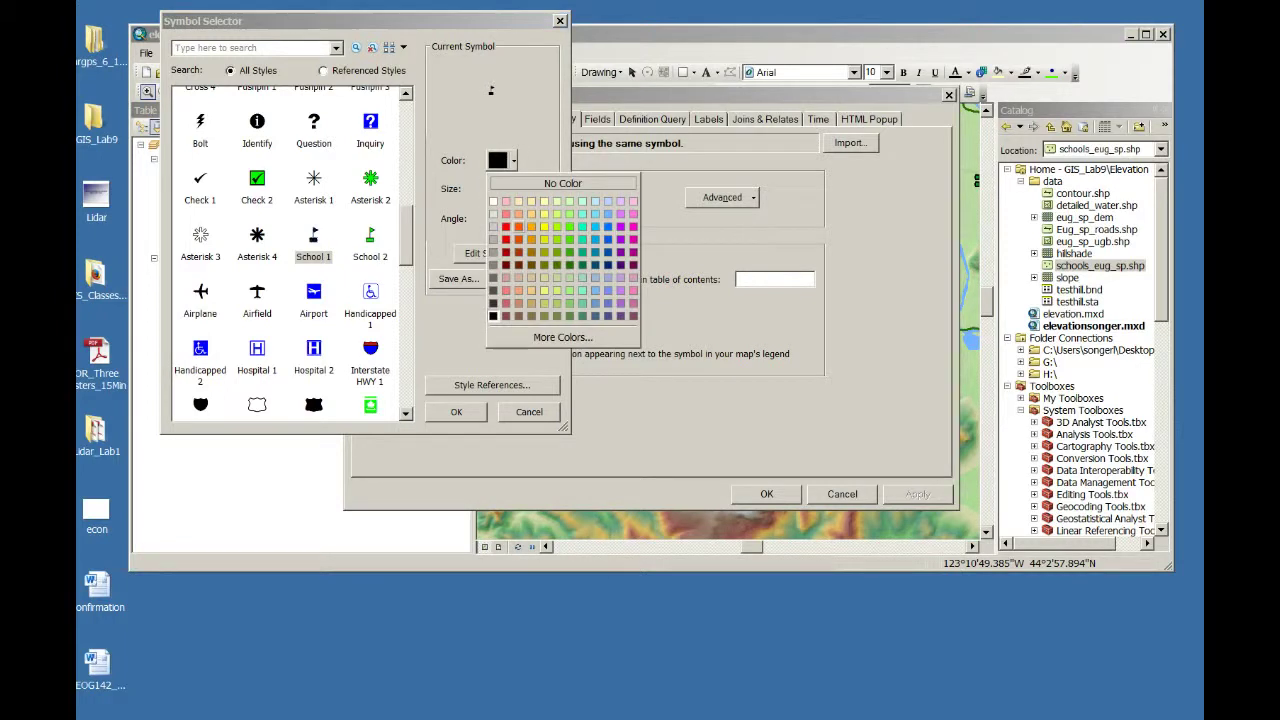
click(633, 227)
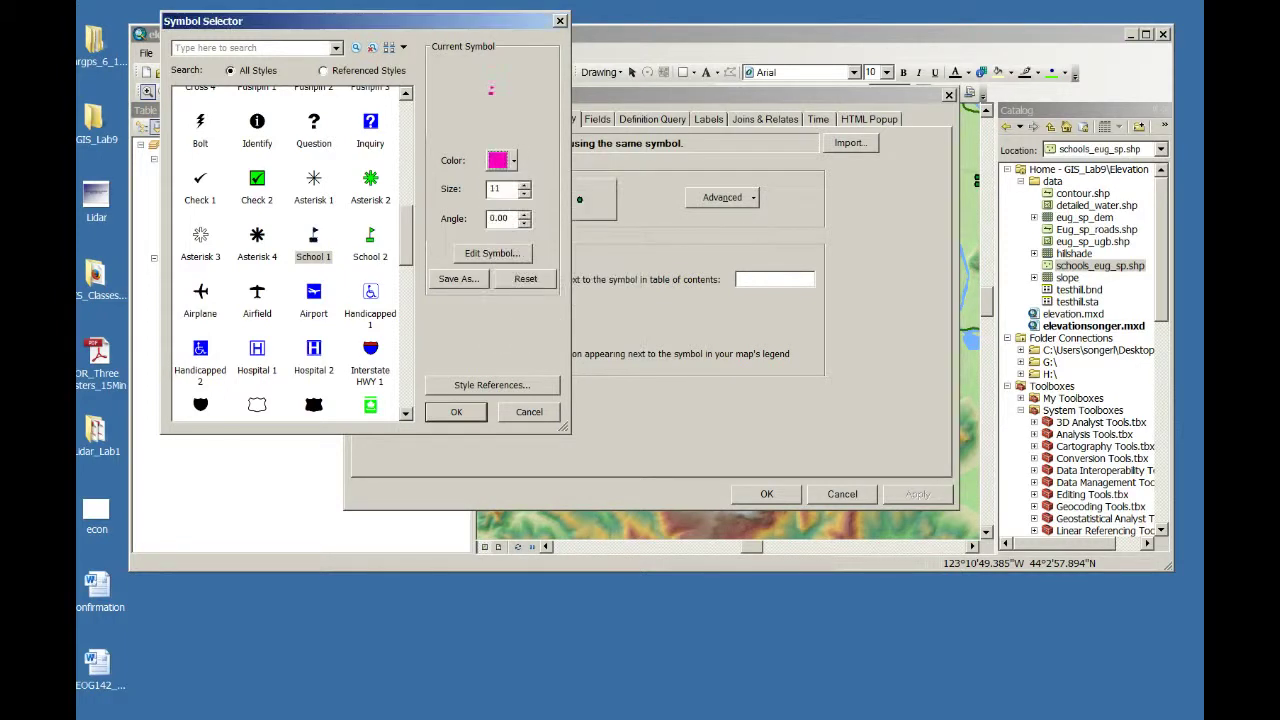
click(456, 411)
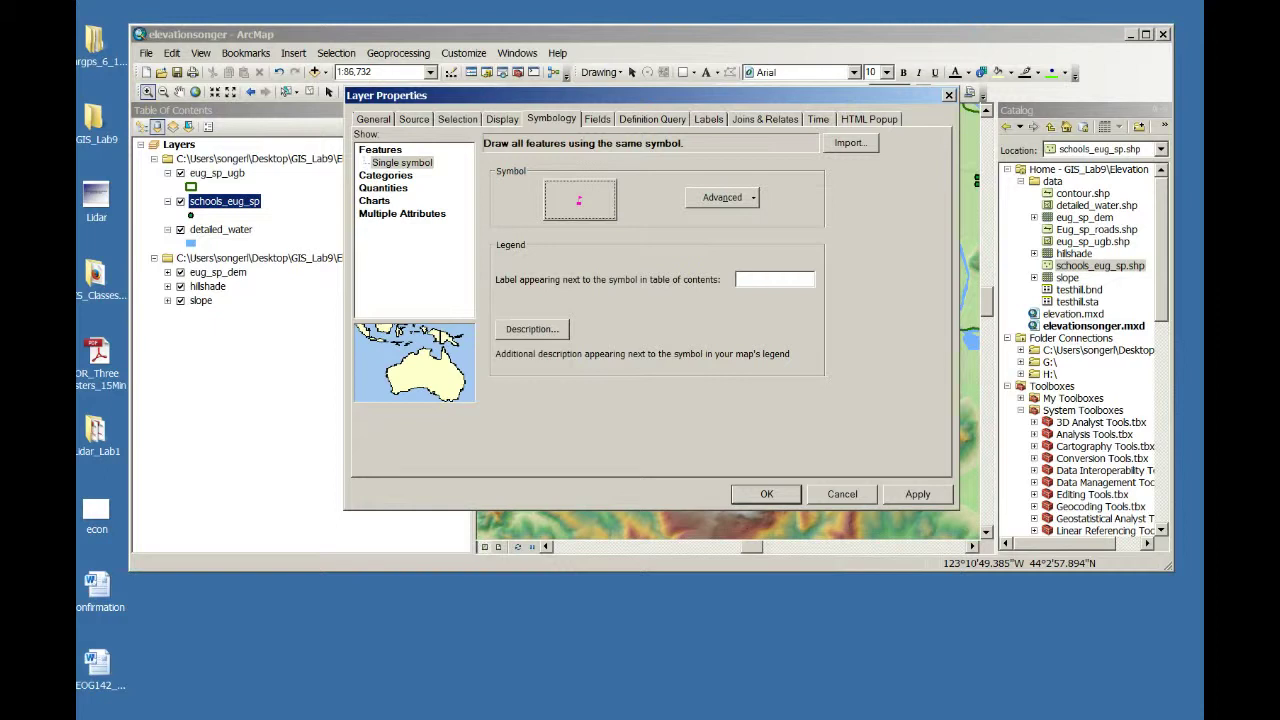
key(Return)
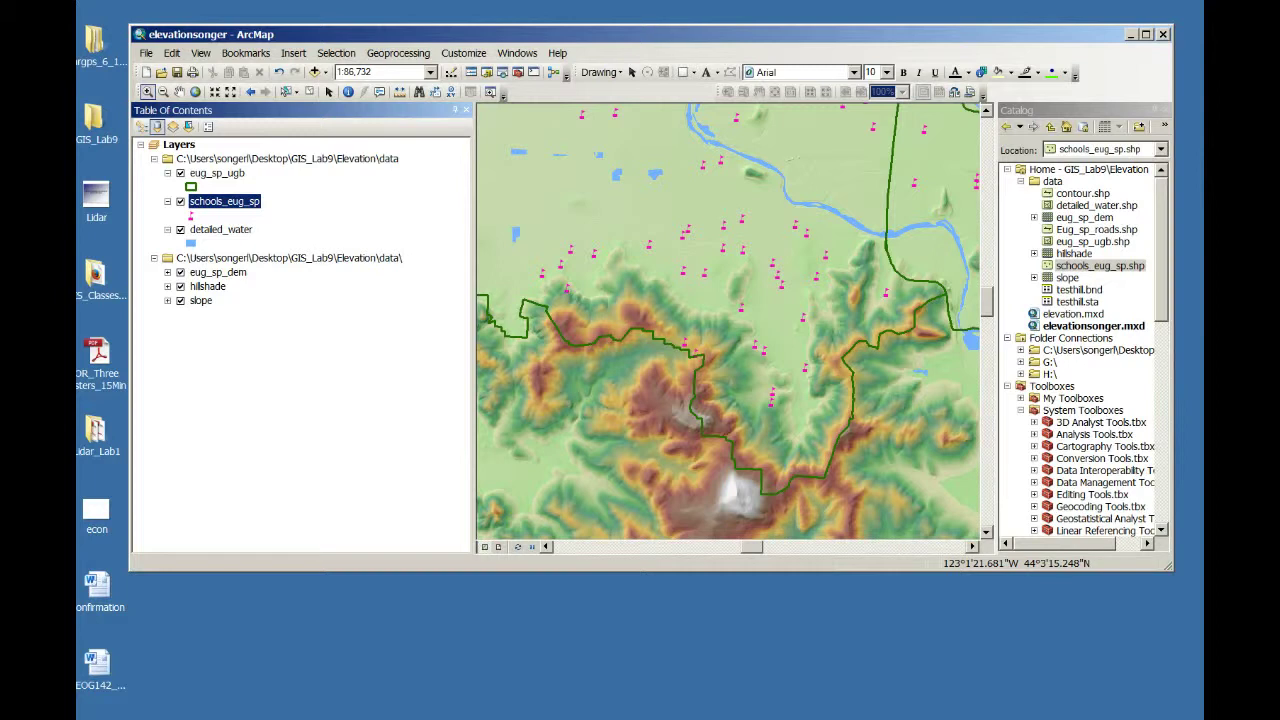
- Add Eug_sp_roads.shp from the data folder to the map, accepting the geographic coordinate system difference
drag(1096, 230, 800, 290)
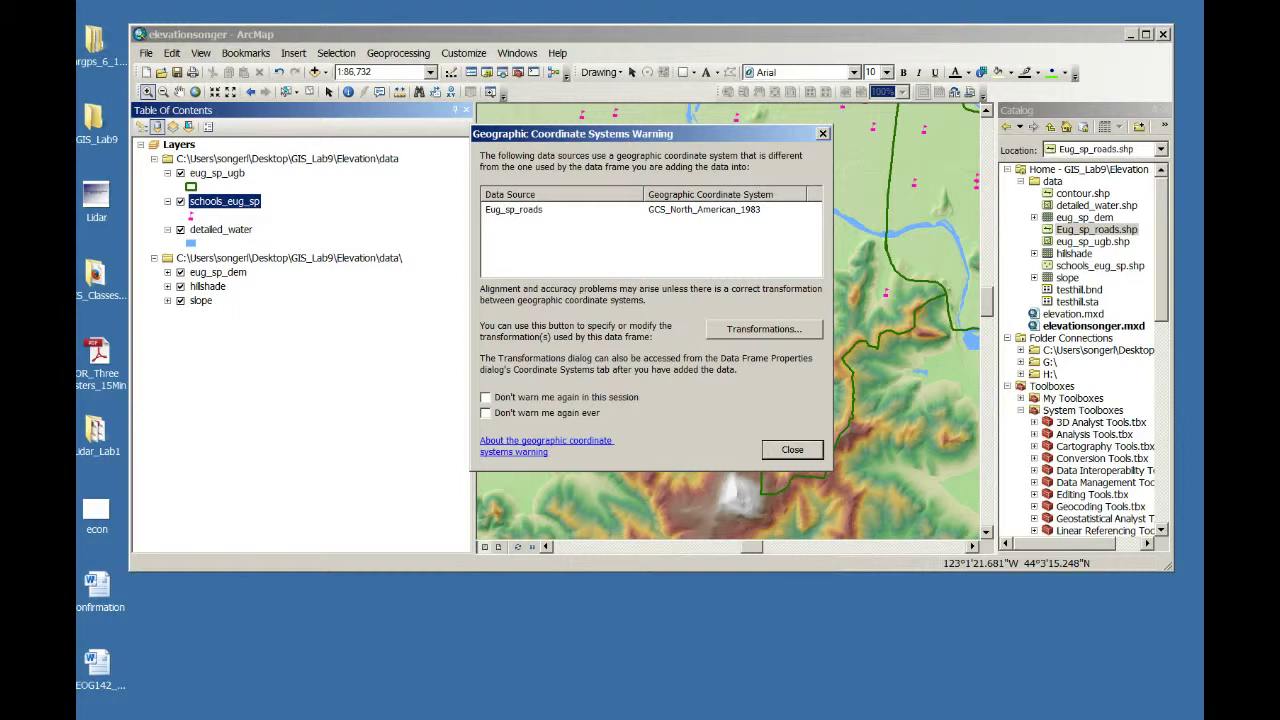
click(792, 450)
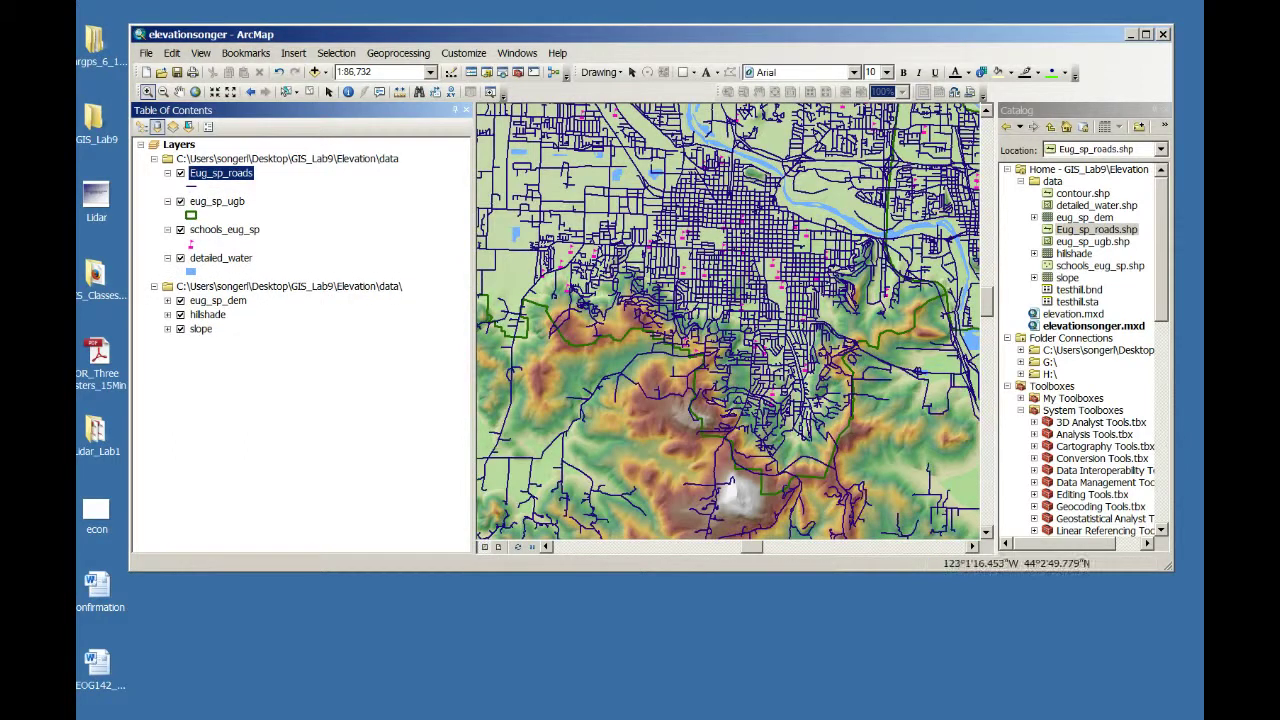
right_click(326, 72)
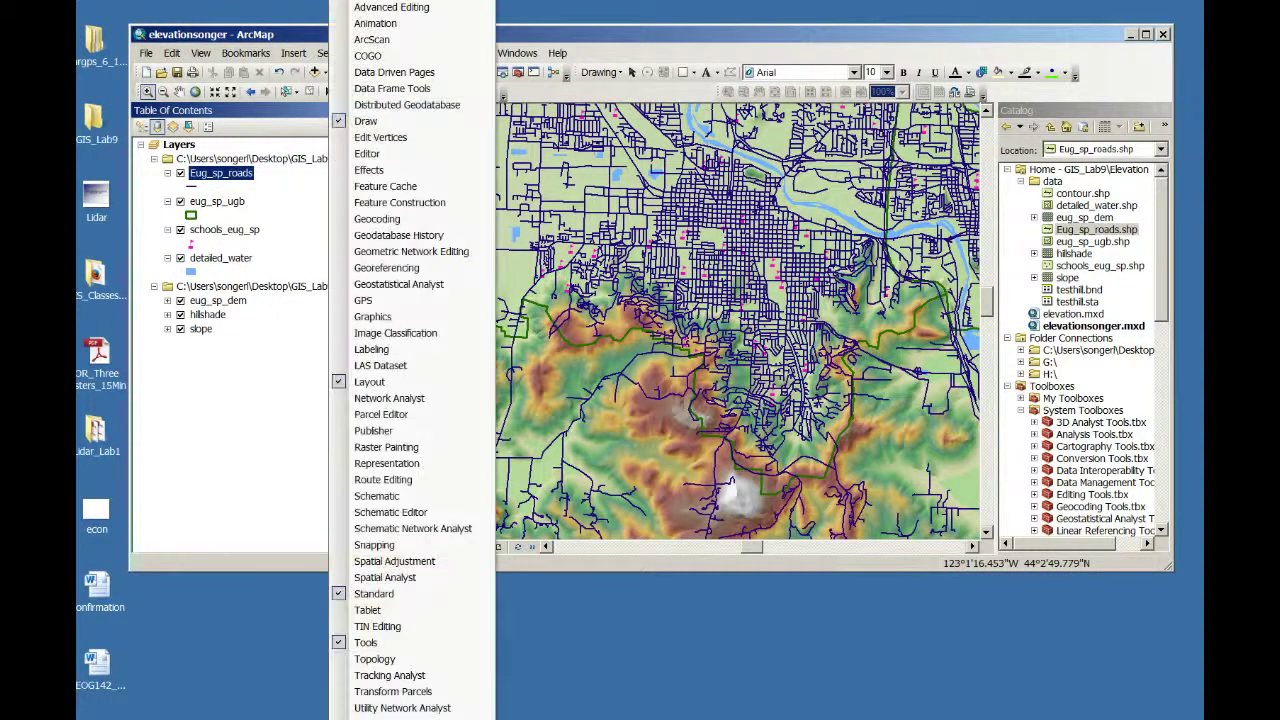
click(224, 229)
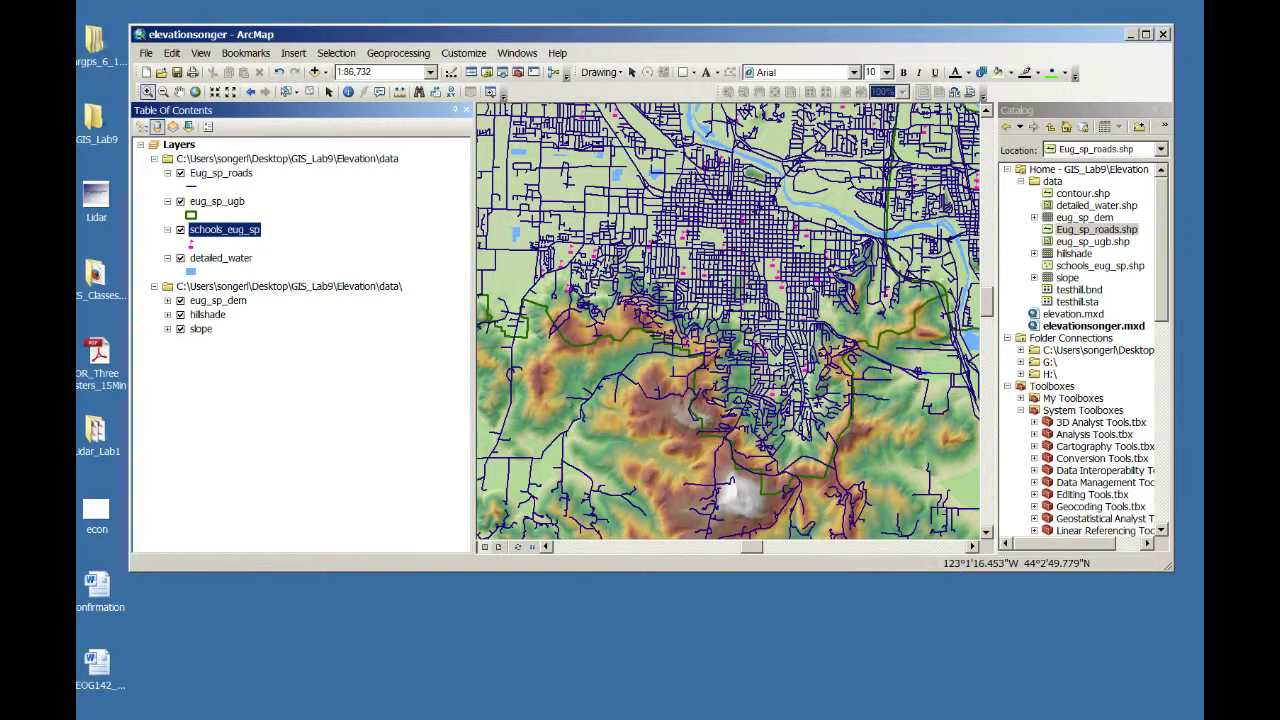
- Symbolize the Eug_sp_roads layer with the Collector Street line in dark gray
right_click(216, 173)
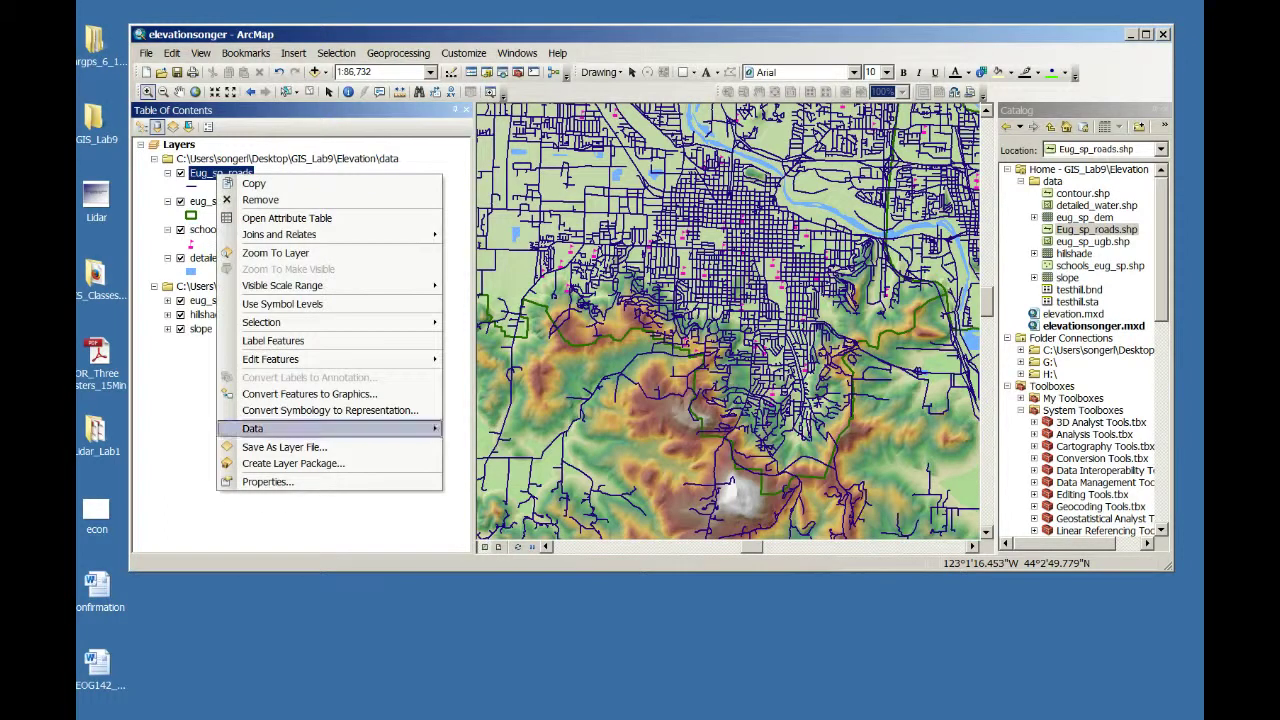
click(268, 481)
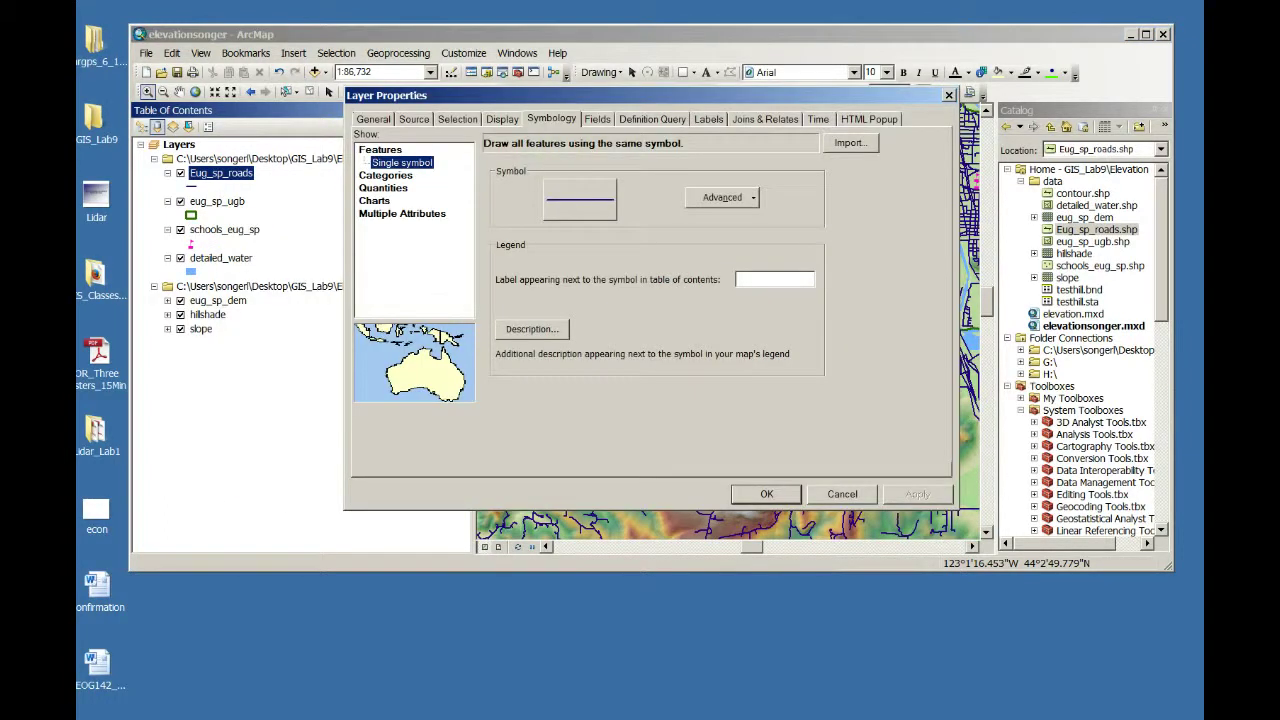
click(580, 199)
click(313, 207)
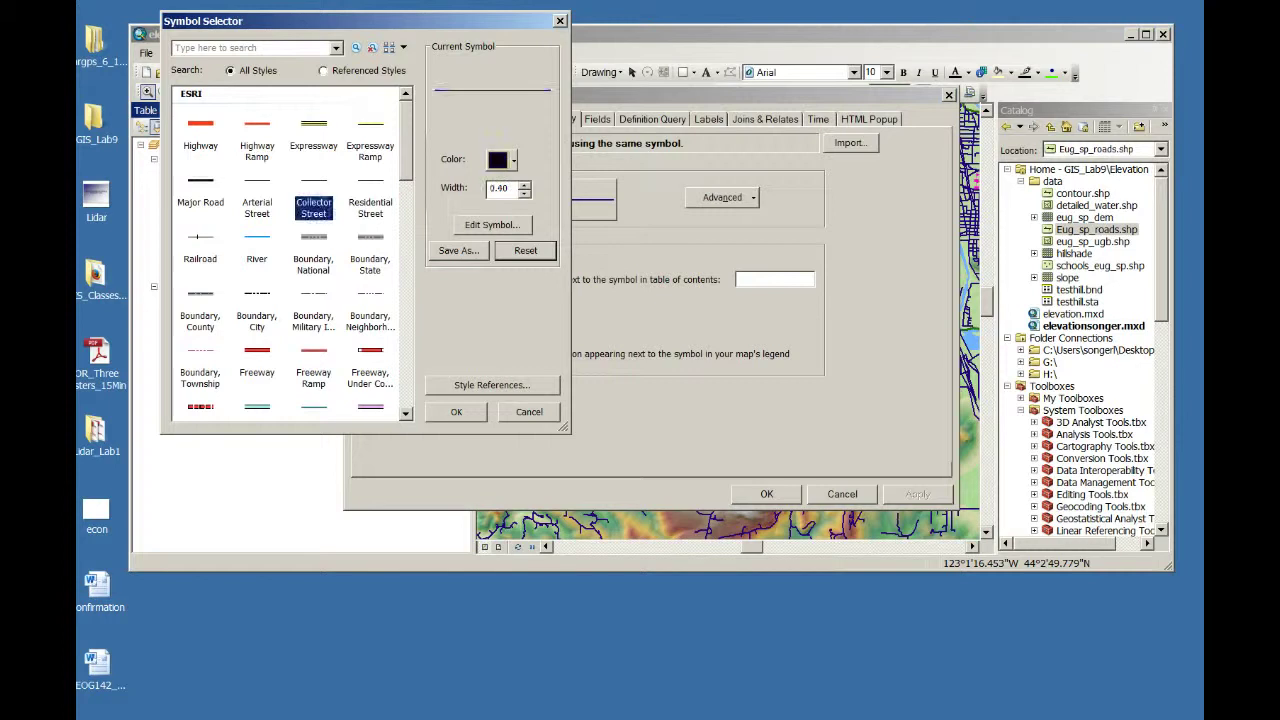
click(513, 160)
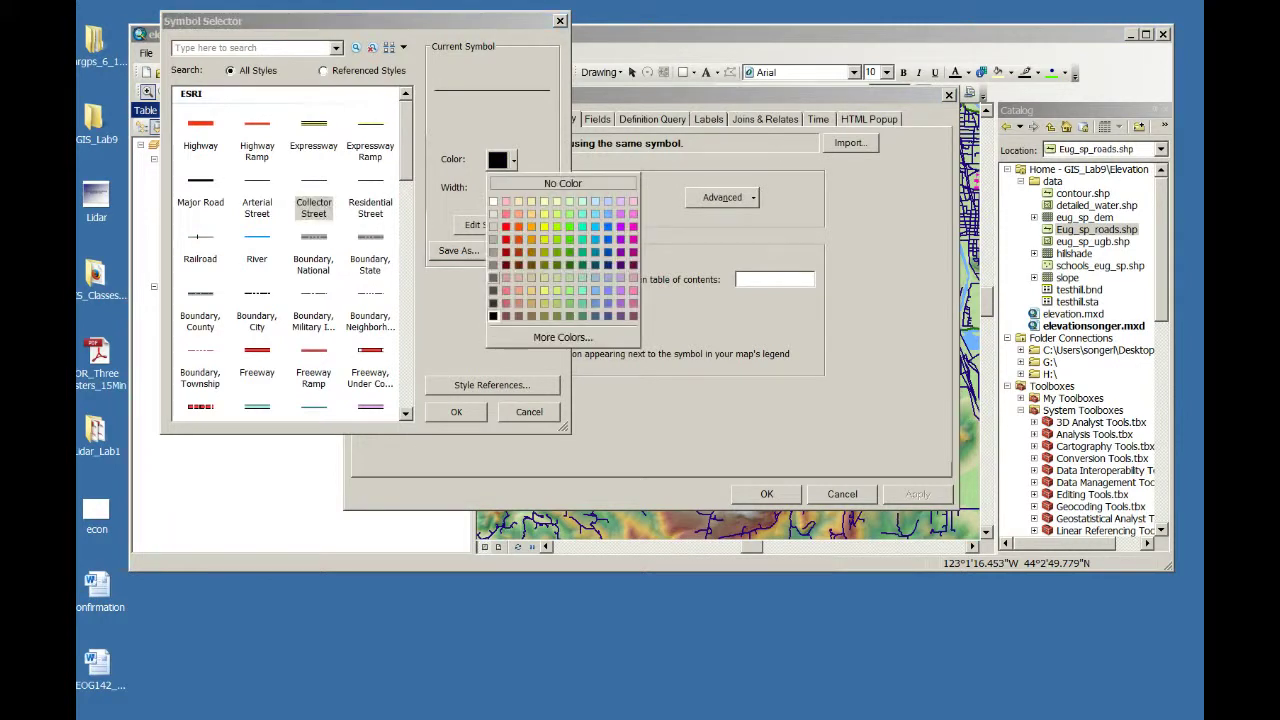
click(493, 277)
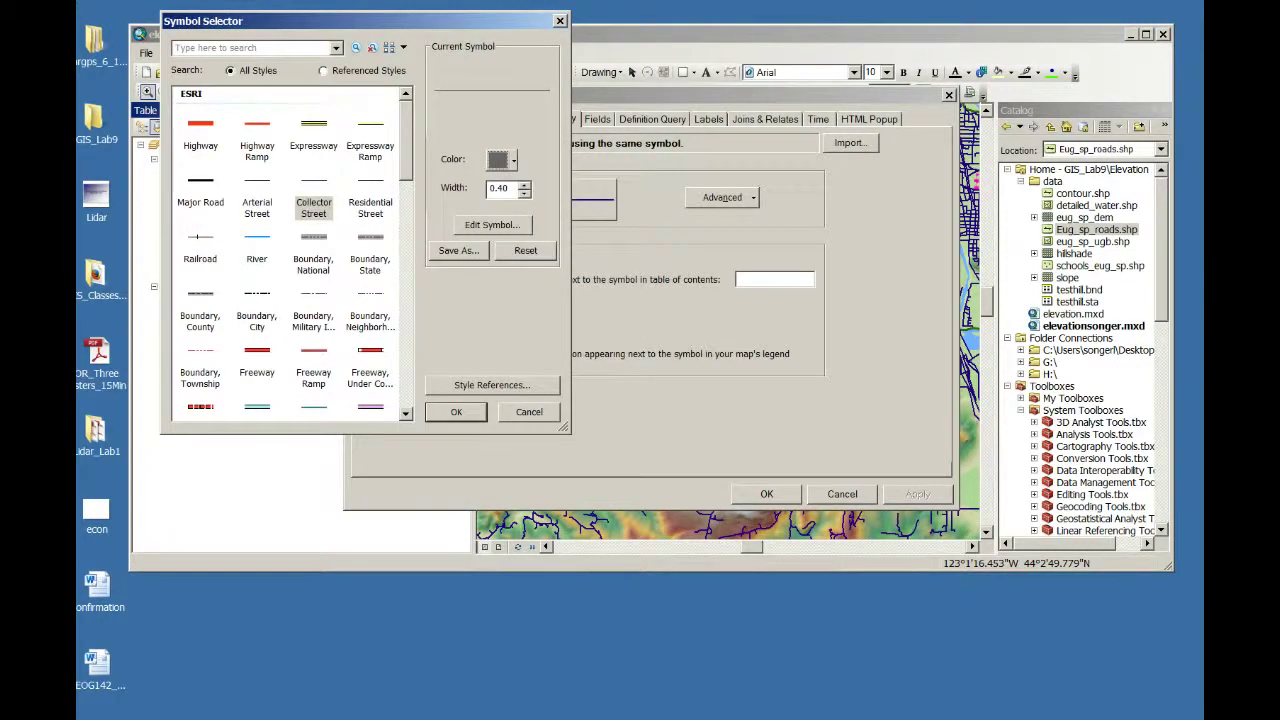
key(Return)
key(Return)
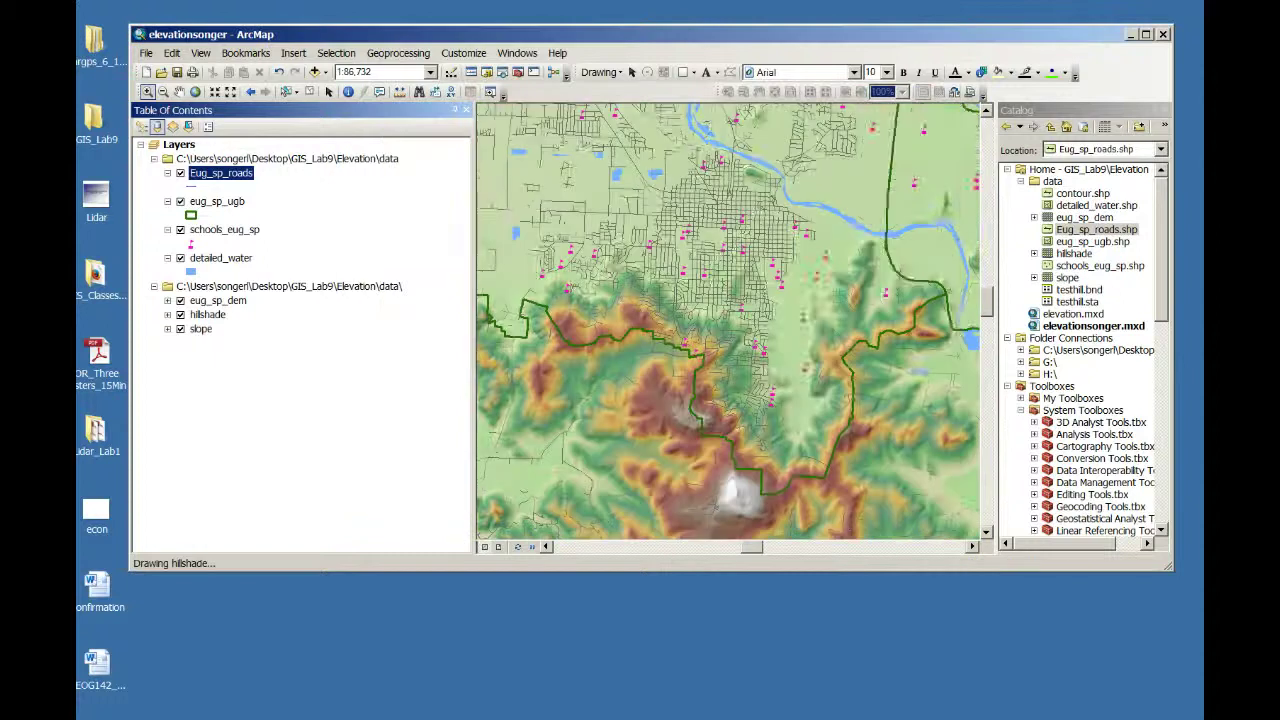
- Zoom in on the schools and the hills along the southern boundary, and show the map in layout view
drag(543, 168, 843, 456)
drag(595, 139, 946, 513)
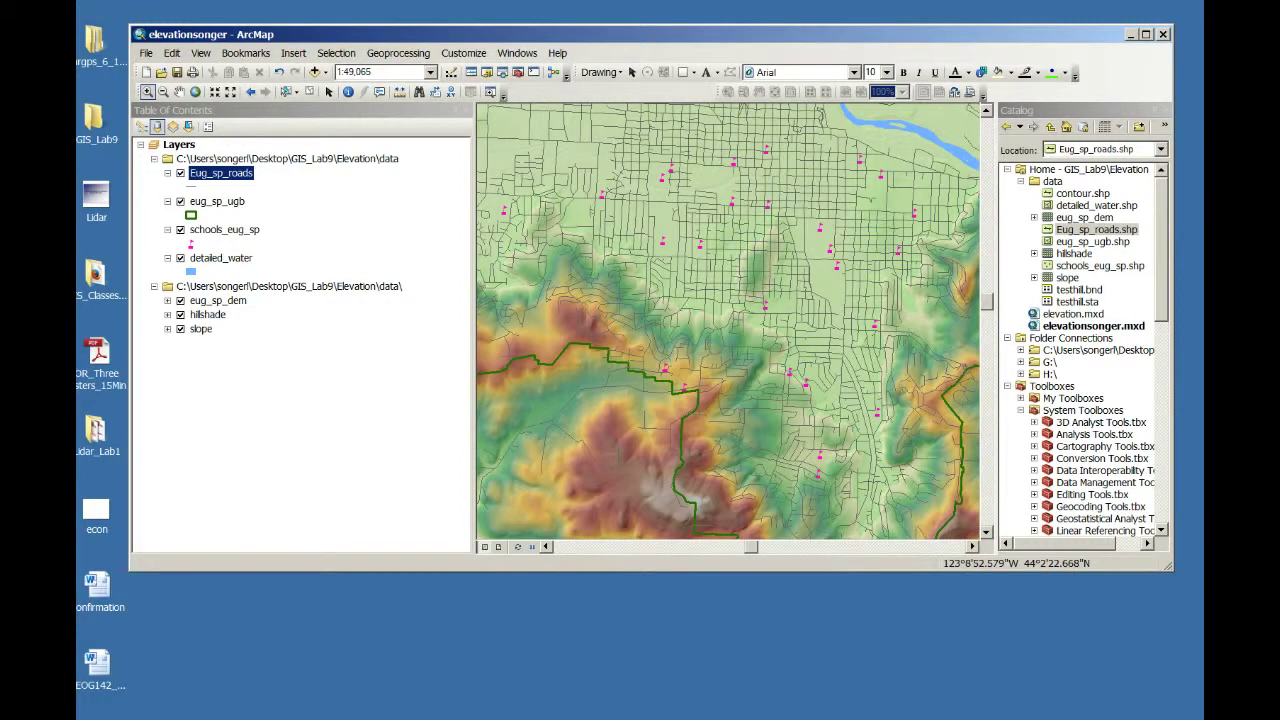
click(498, 547)
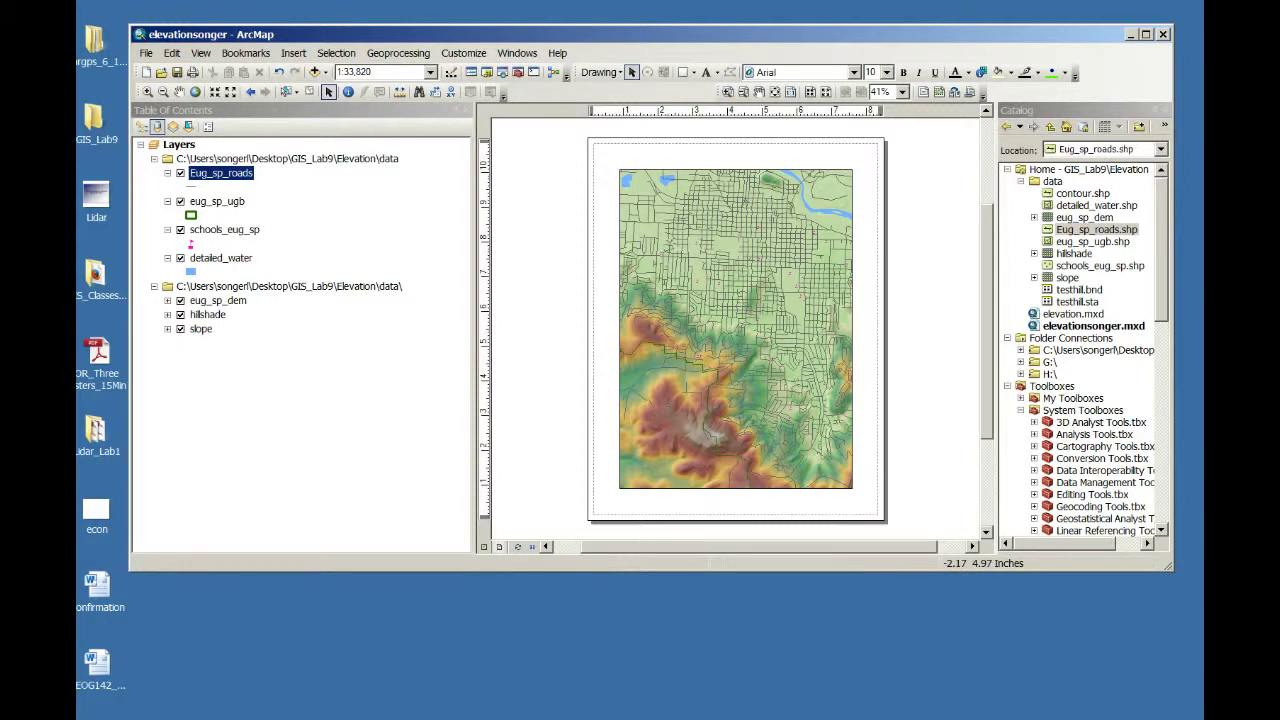
- Save the map document, and export the layout as a PDF under the proposed file name into GIS_Lab9's Elevation folder
click(146, 53)
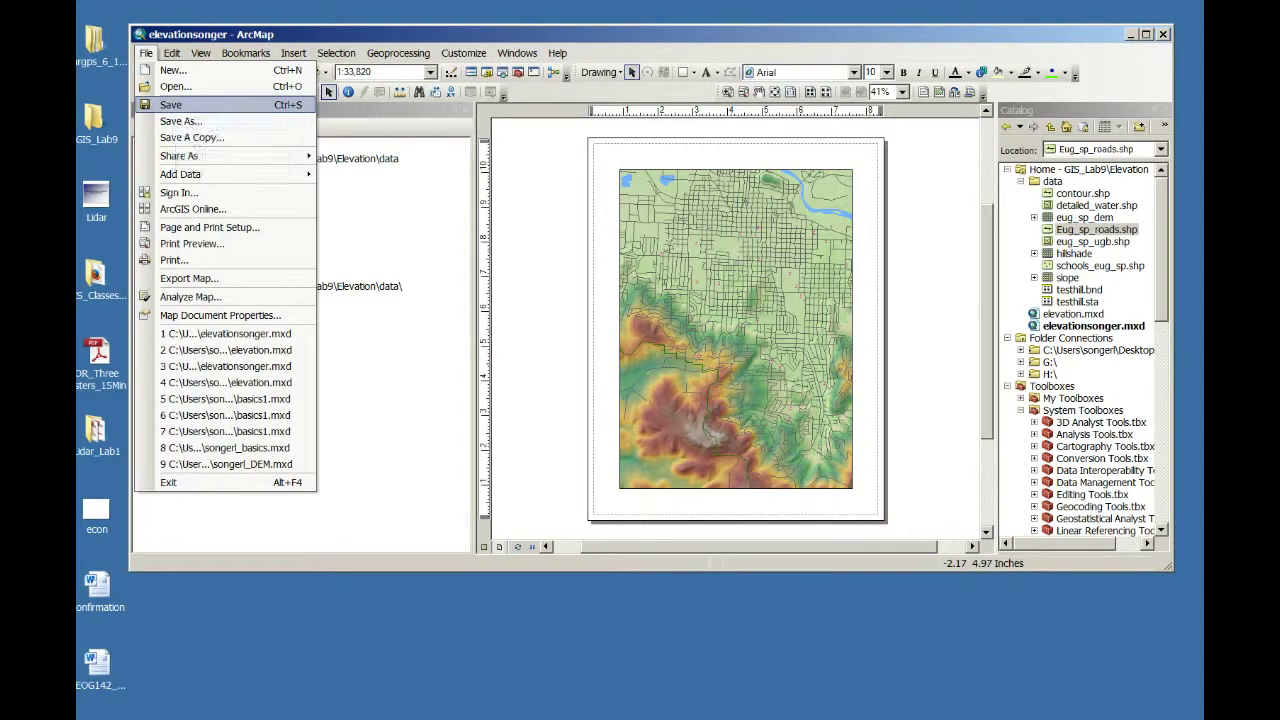
click(172, 104)
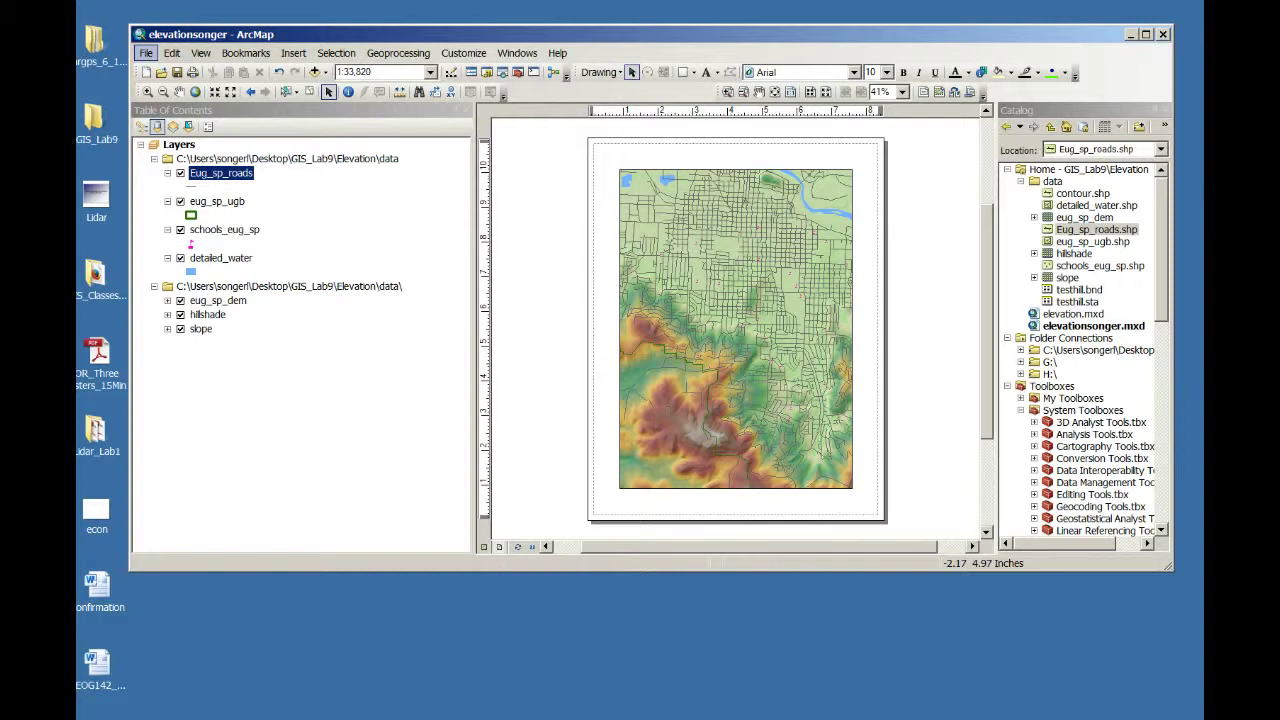
click(146, 53)
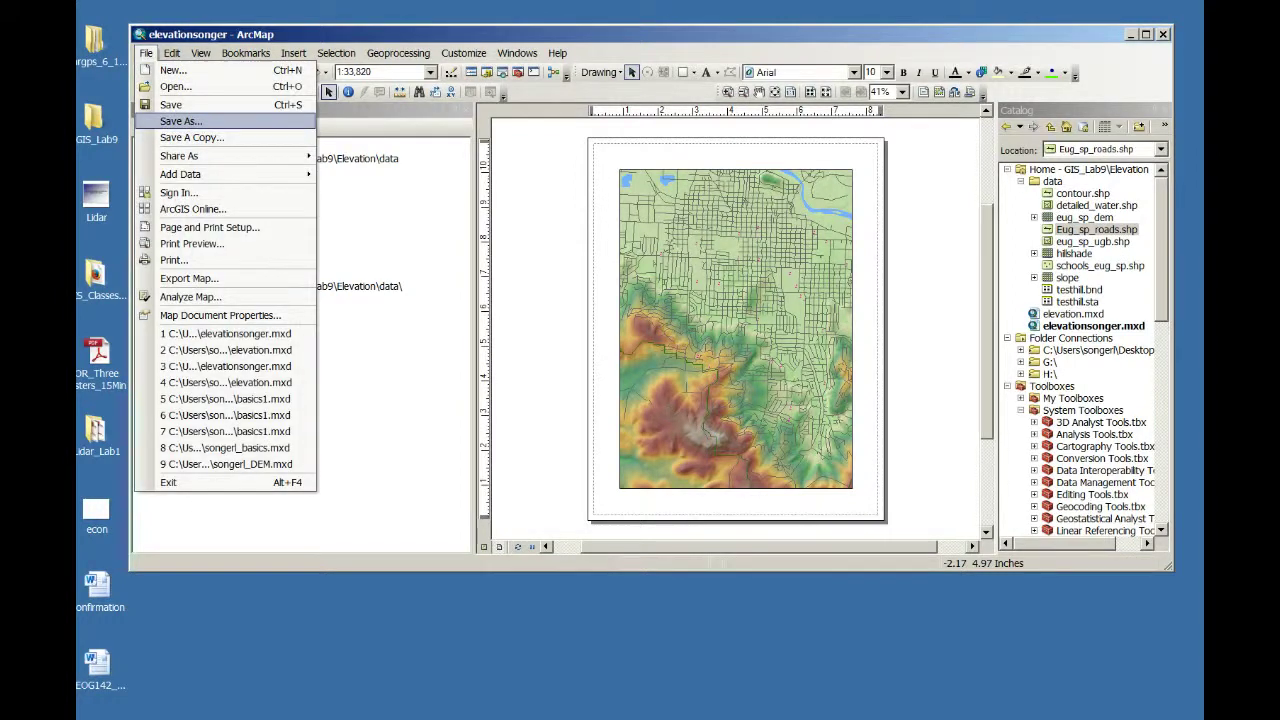
click(205, 279)
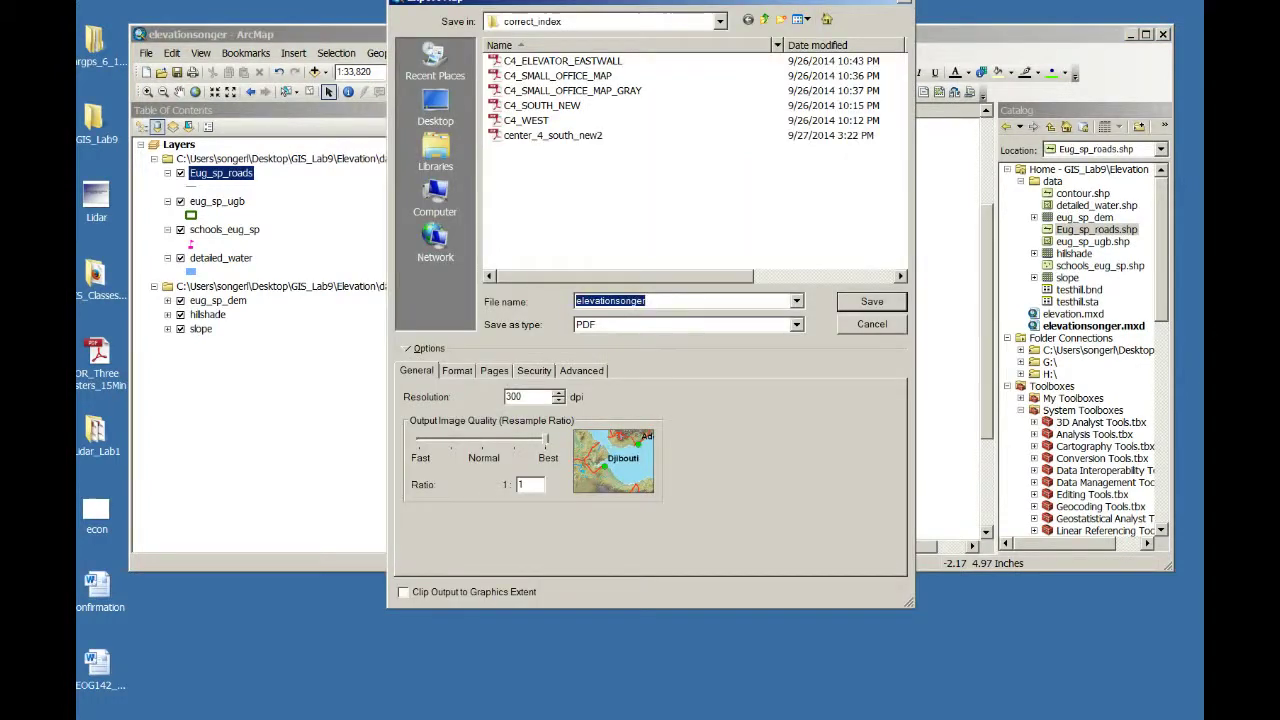
click(435, 197)
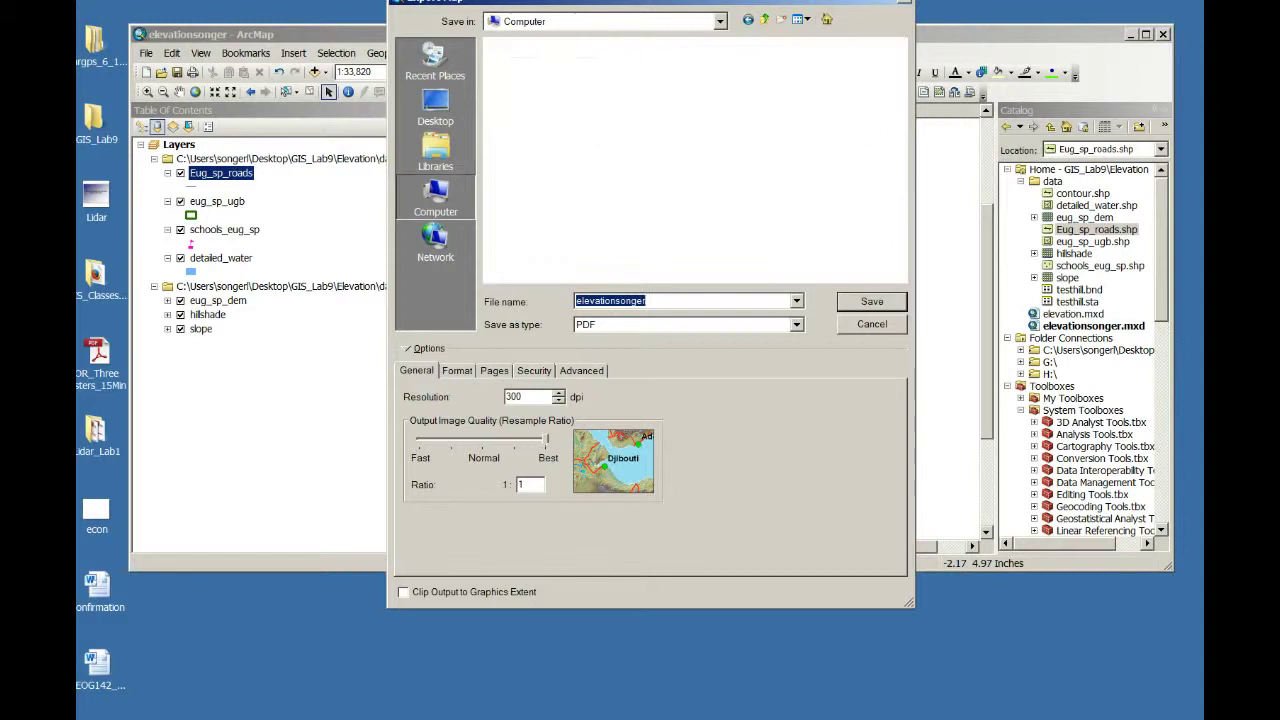
double_click(569, 130)
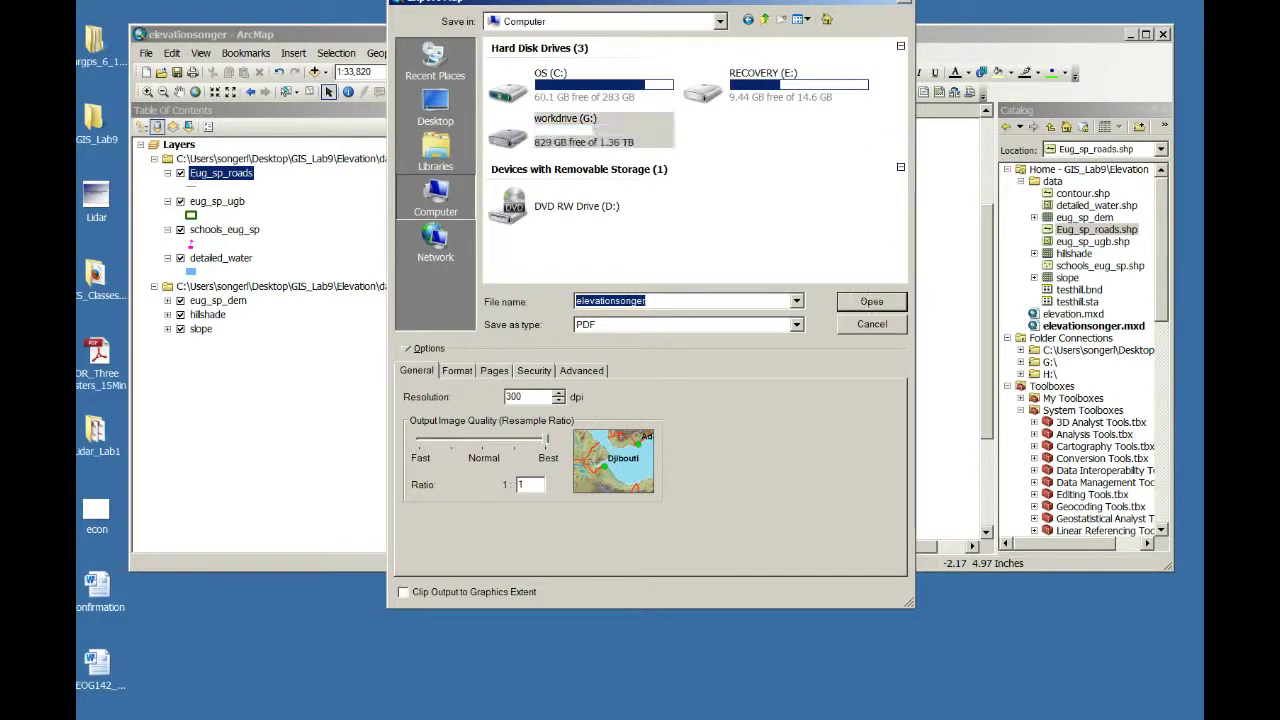
click(719, 21)
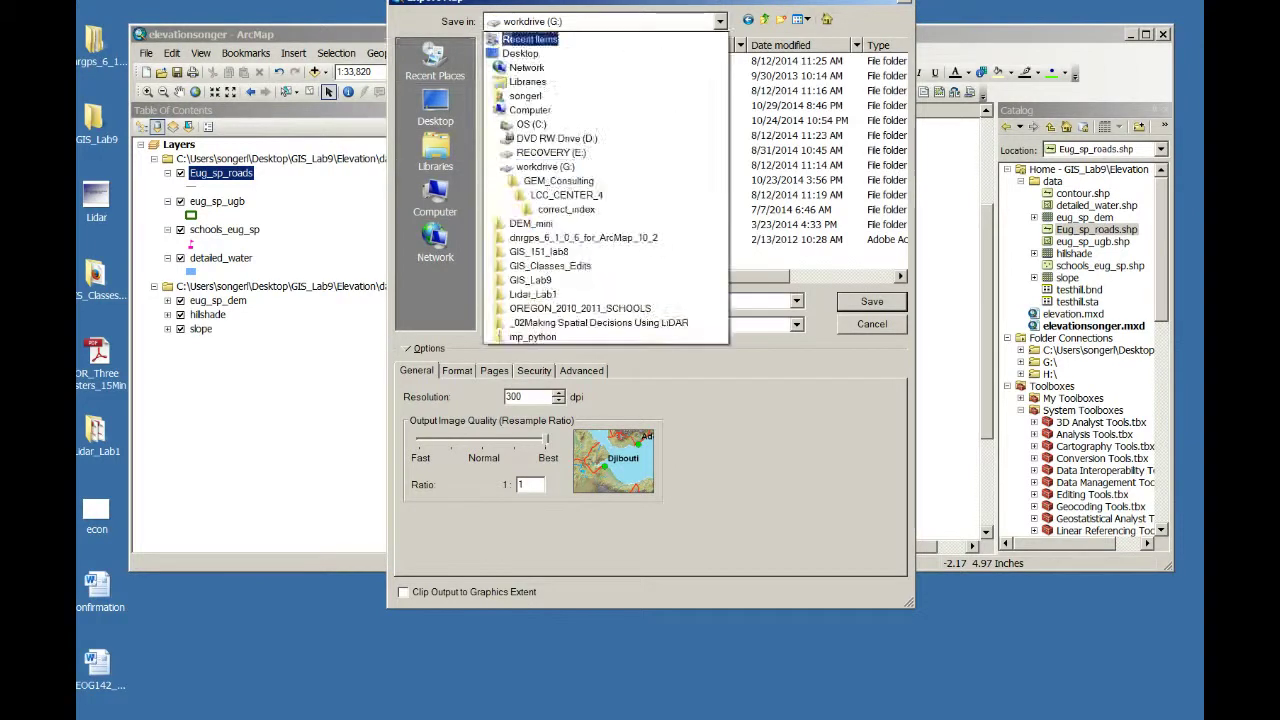
click(530, 50)
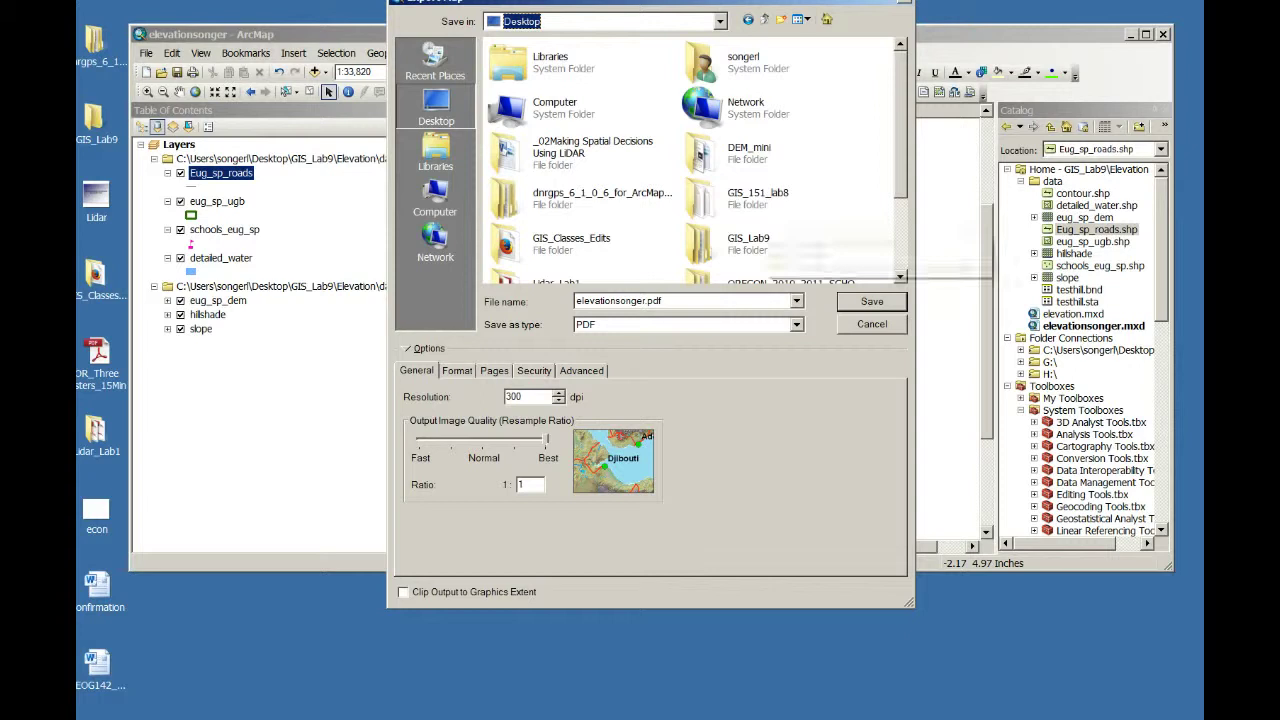
double_click(760, 245)
double_click(523, 61)
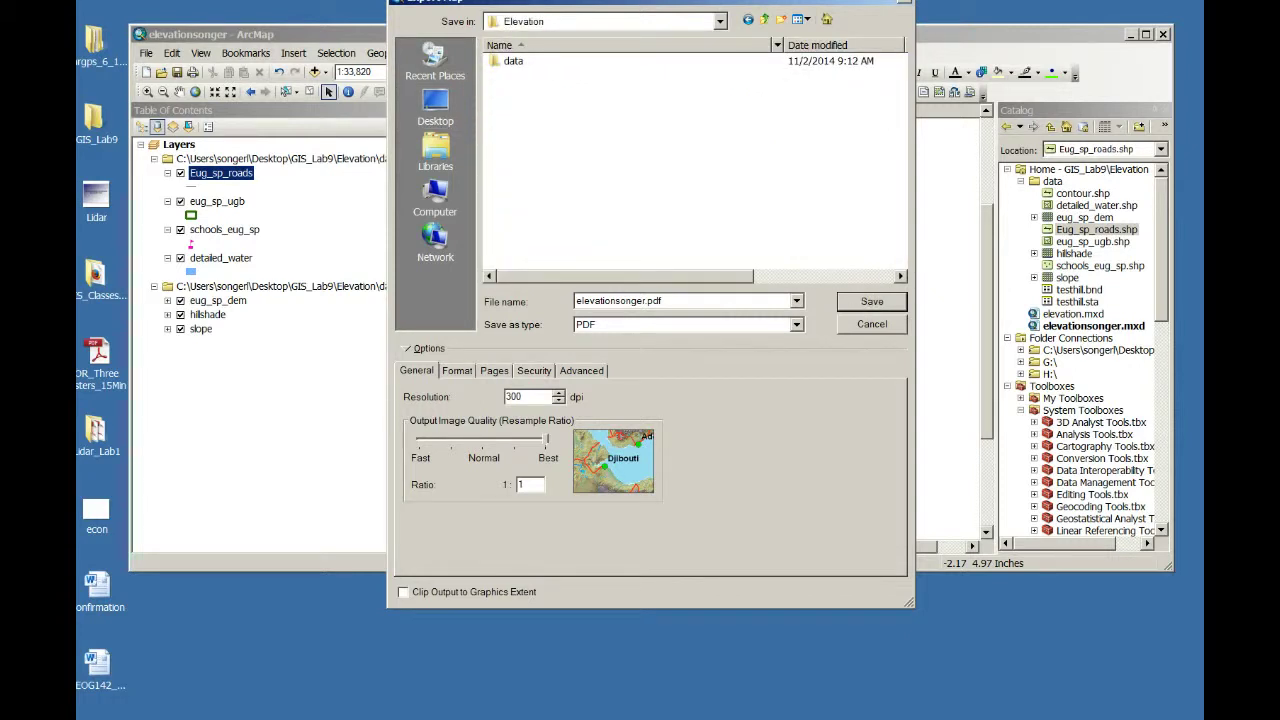
key(Return)
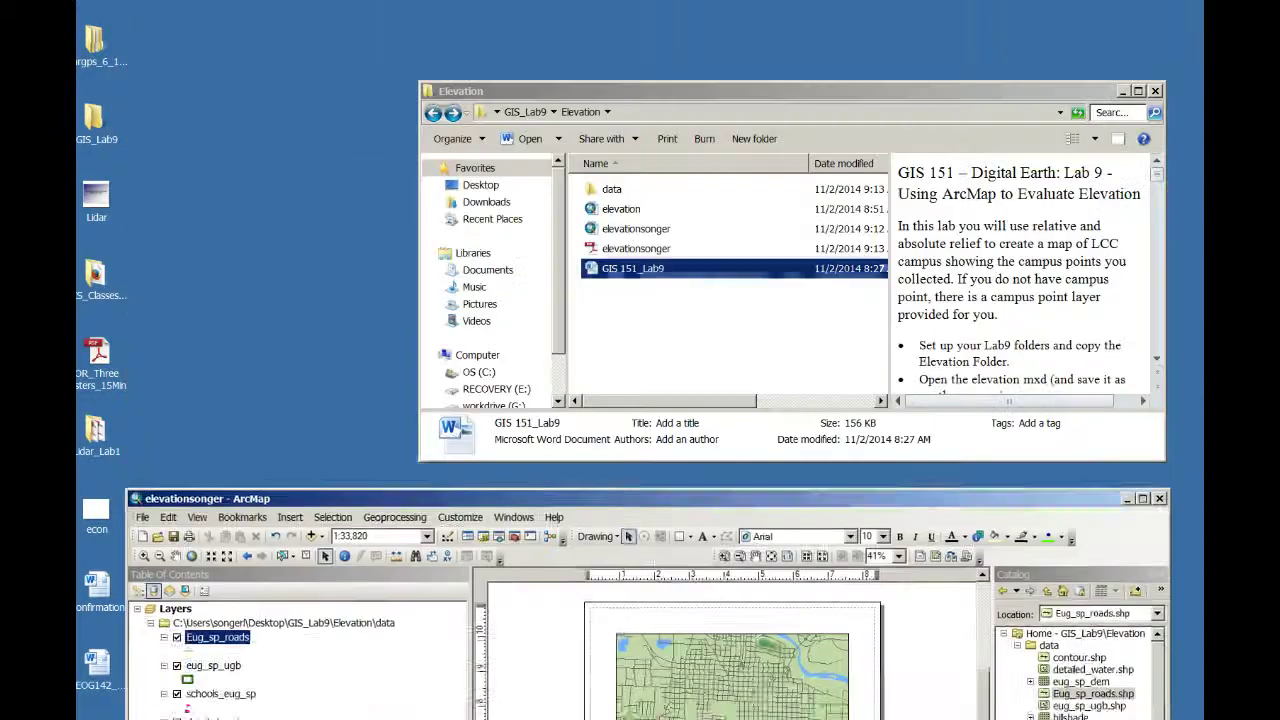
- Arrange the Elevation folder window above the map window, and select the exported map PDF to preview it
drag(700, 498, 696, 558)
drag(705, 91, 597, 21)
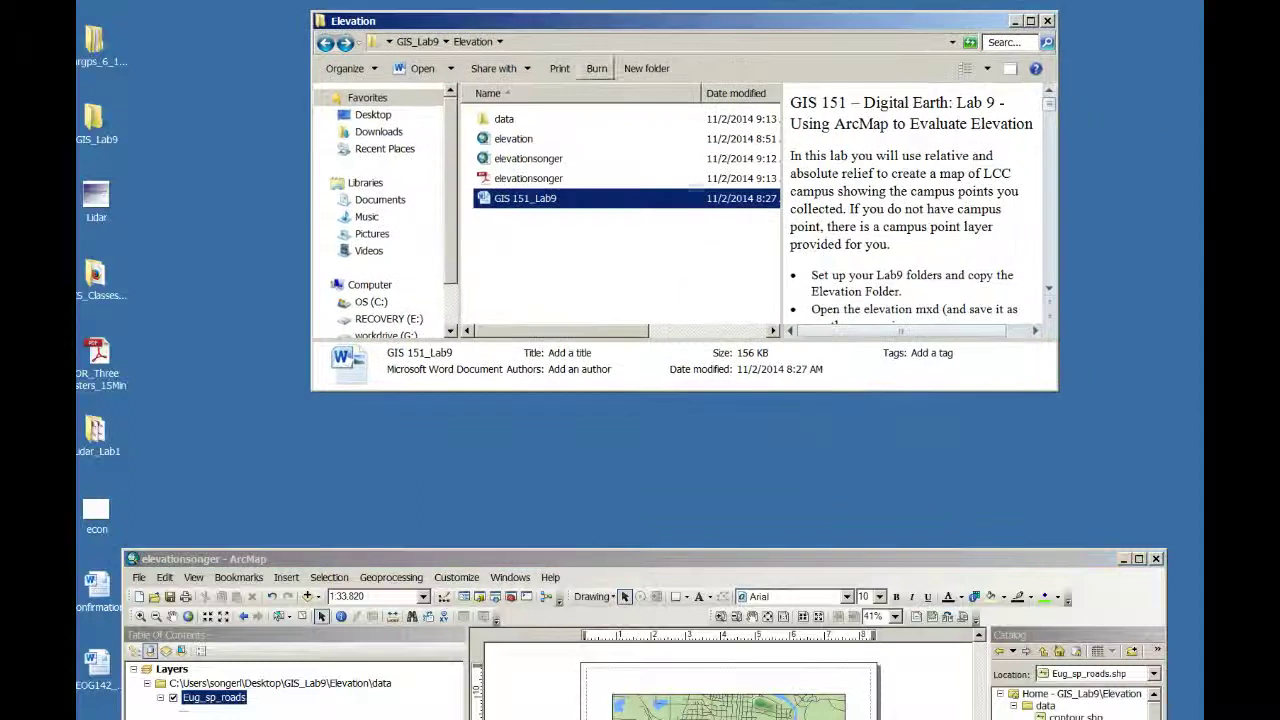
click(612, 262)
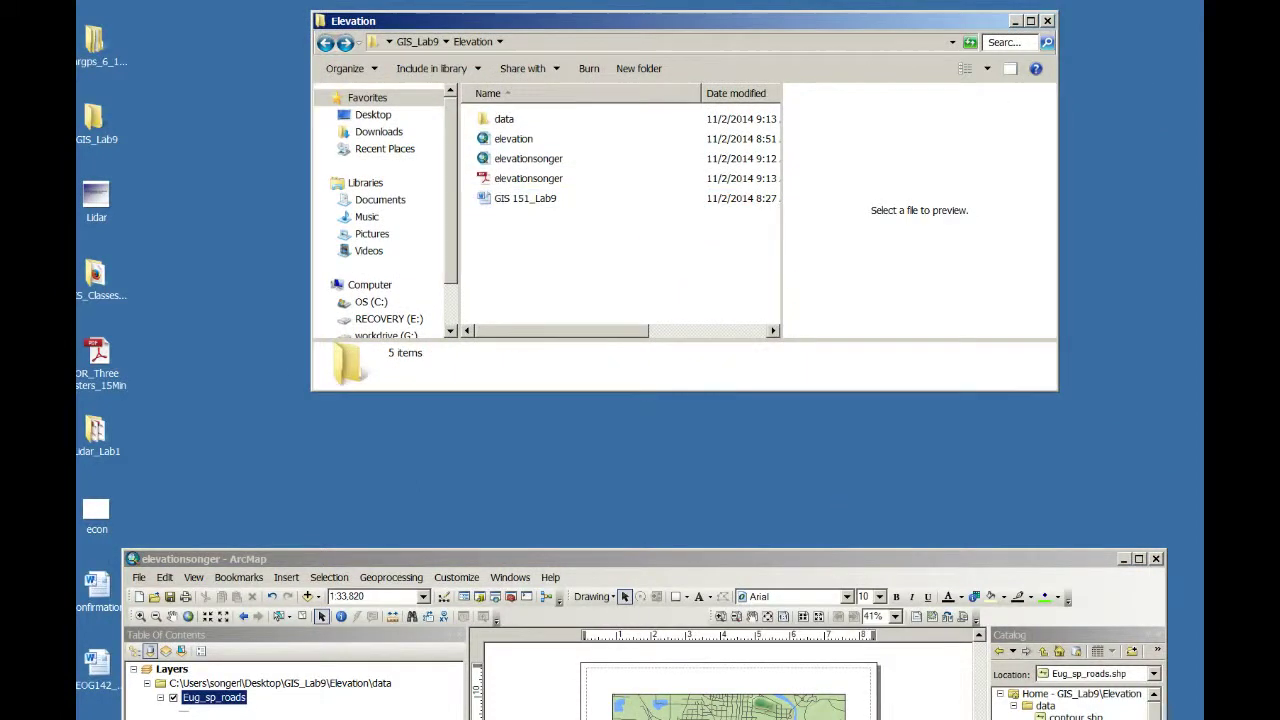
click(504, 119)
click(528, 178)
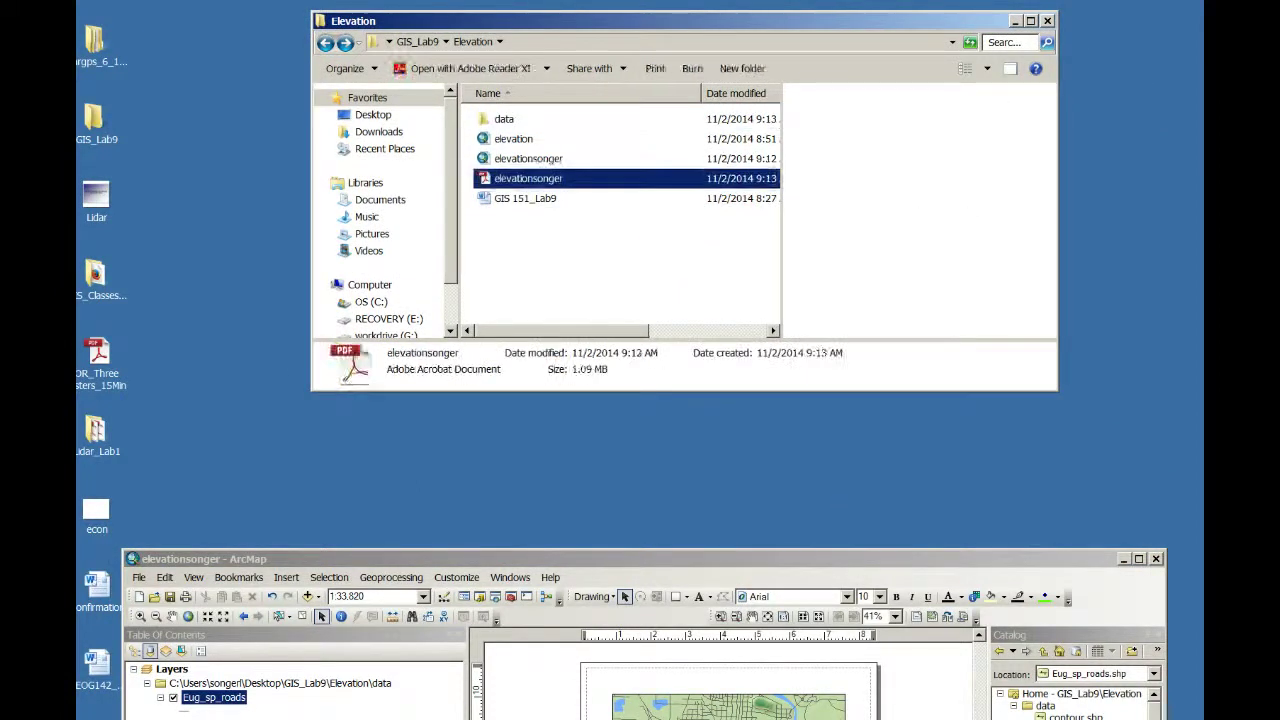
- Check the map documents in the Elevation folder, open its data folder in an enlarged window, and select the hillshade folder among the files
click(528, 158)
click(513, 138)
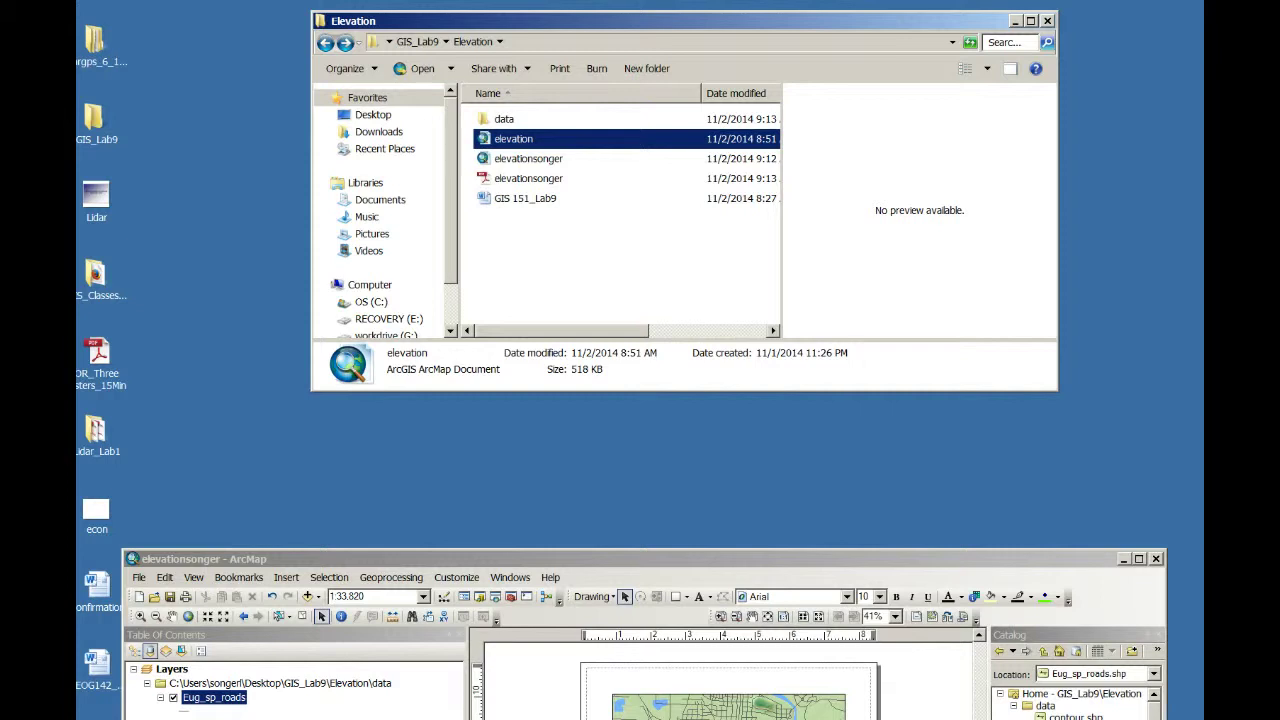
double_click(504, 119)
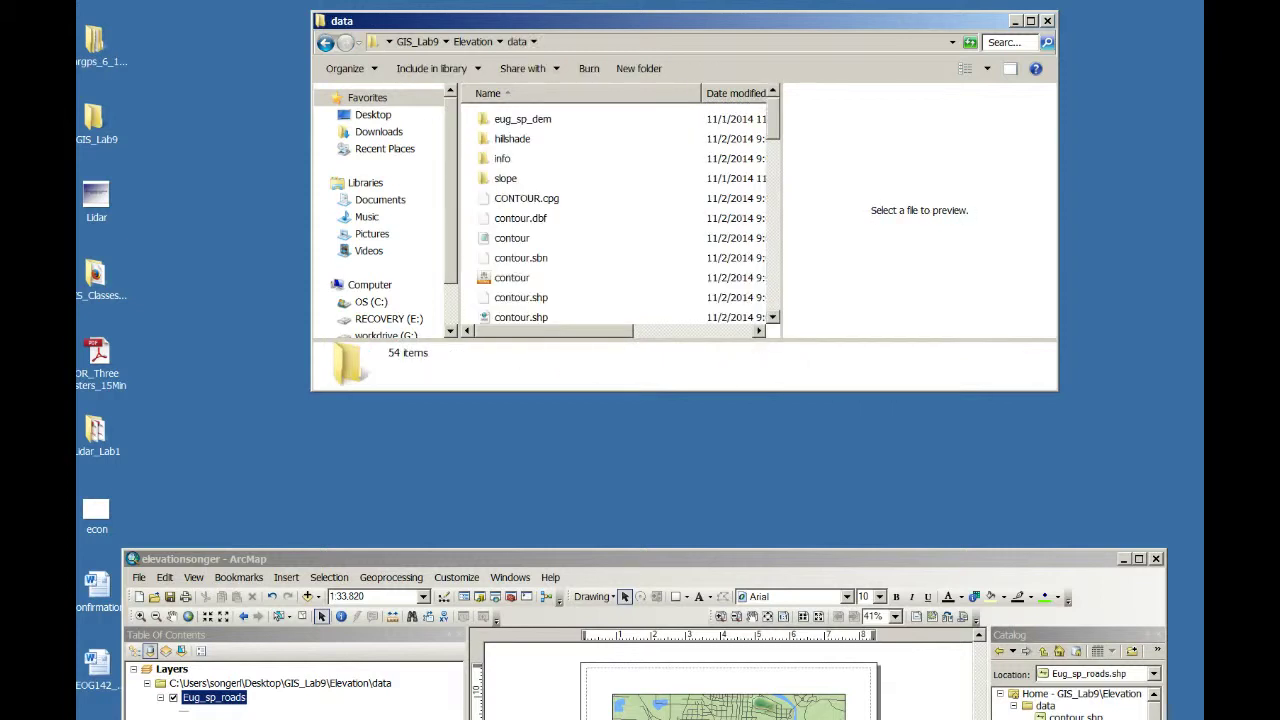
drag(1056, 389, 1151, 468)
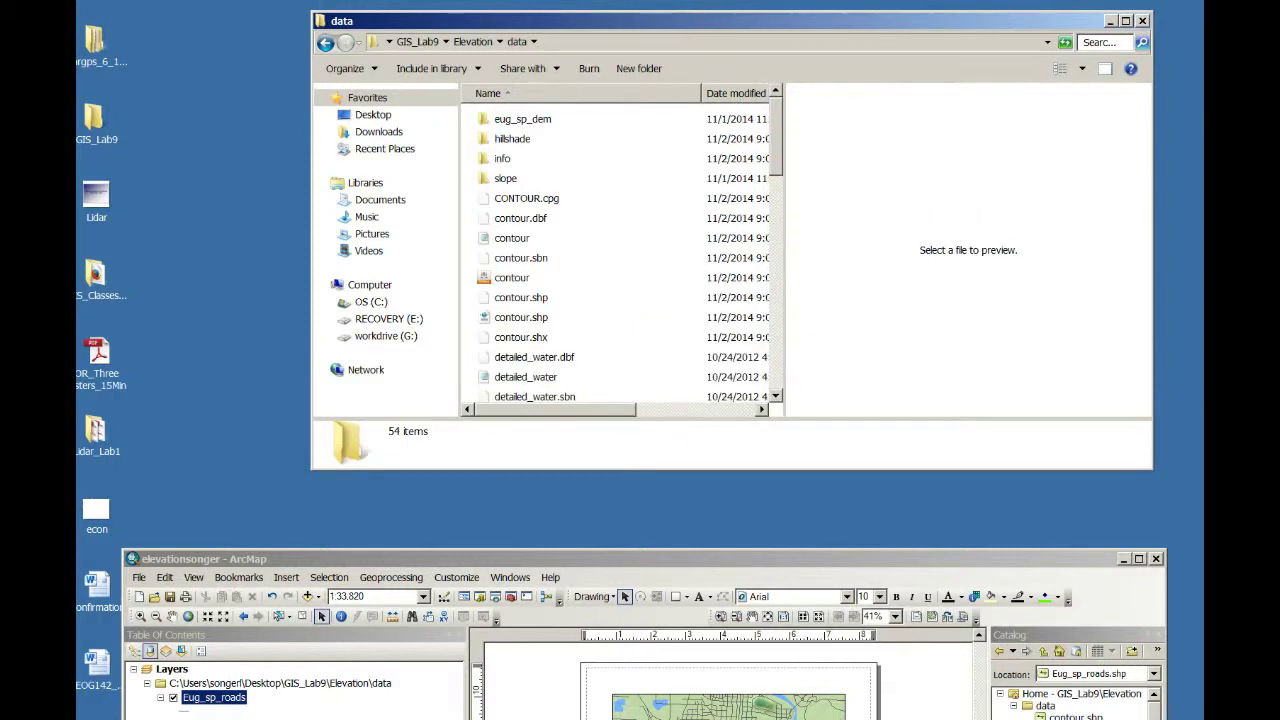
click(526, 139)
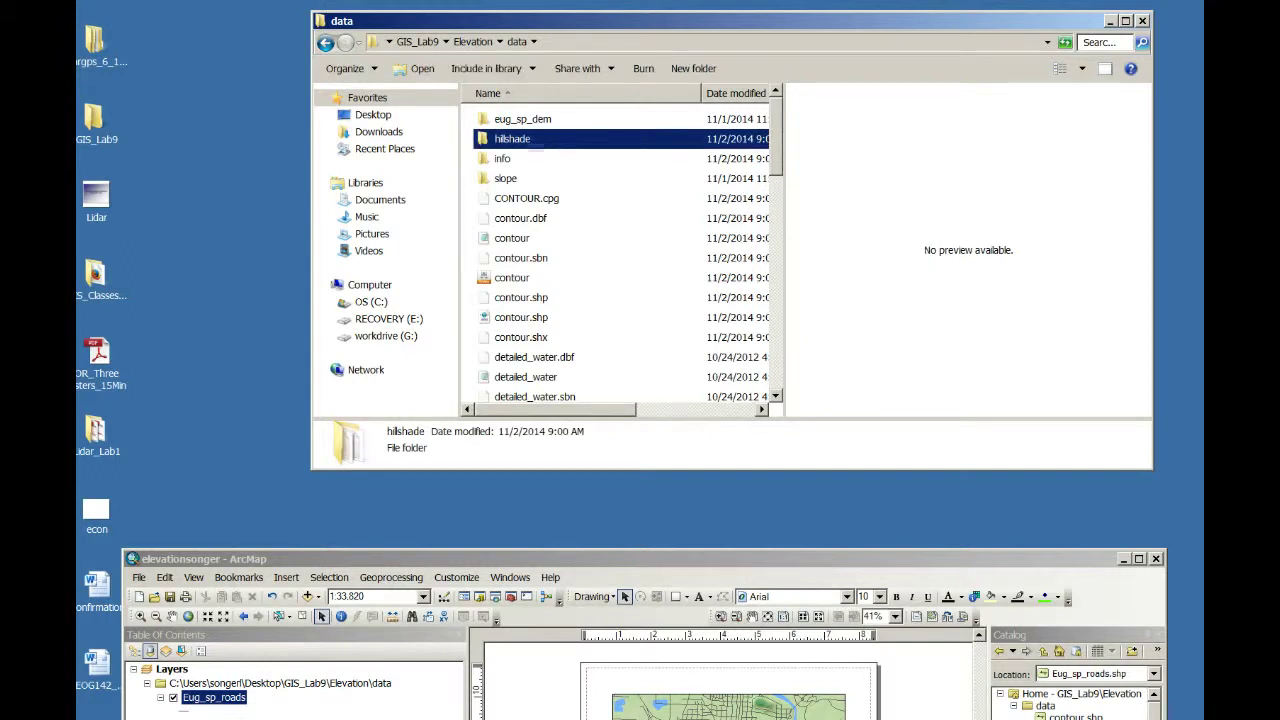
- Close the data folder window, and move the ArcMap window up the desktop so the whole map layout can be seen
key(alt+F4)
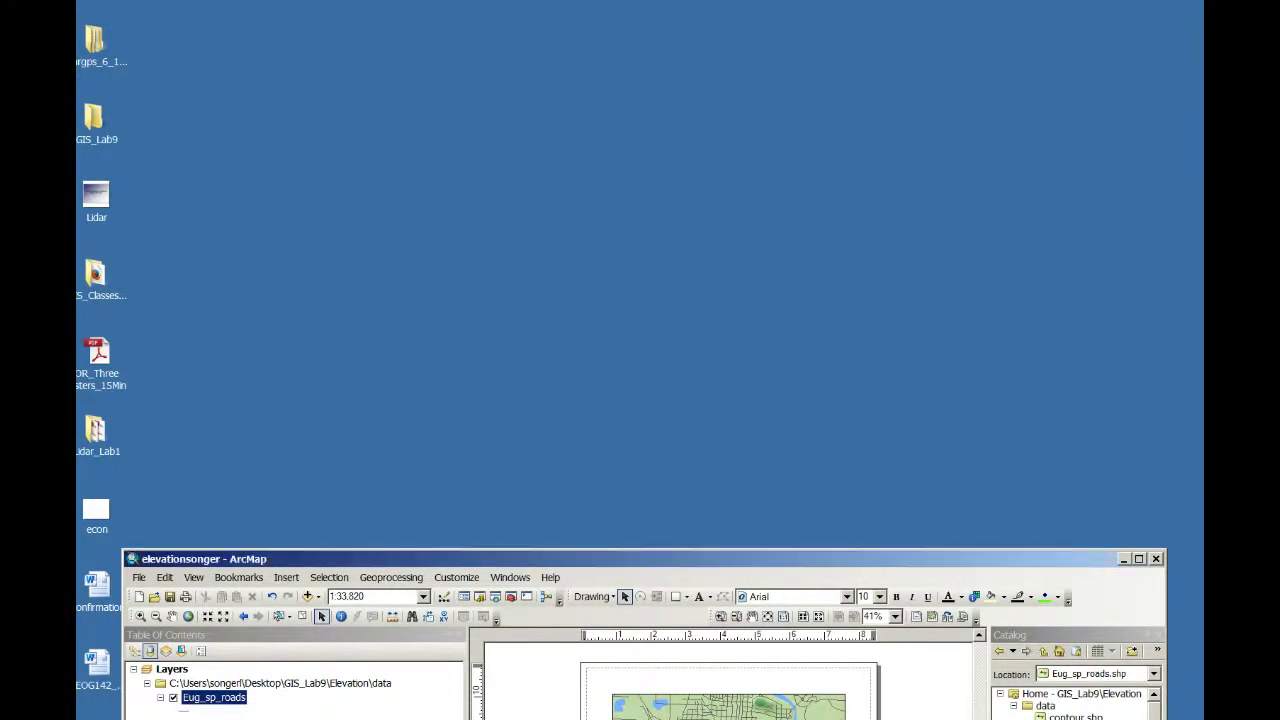
drag(640, 558, 666, 53)
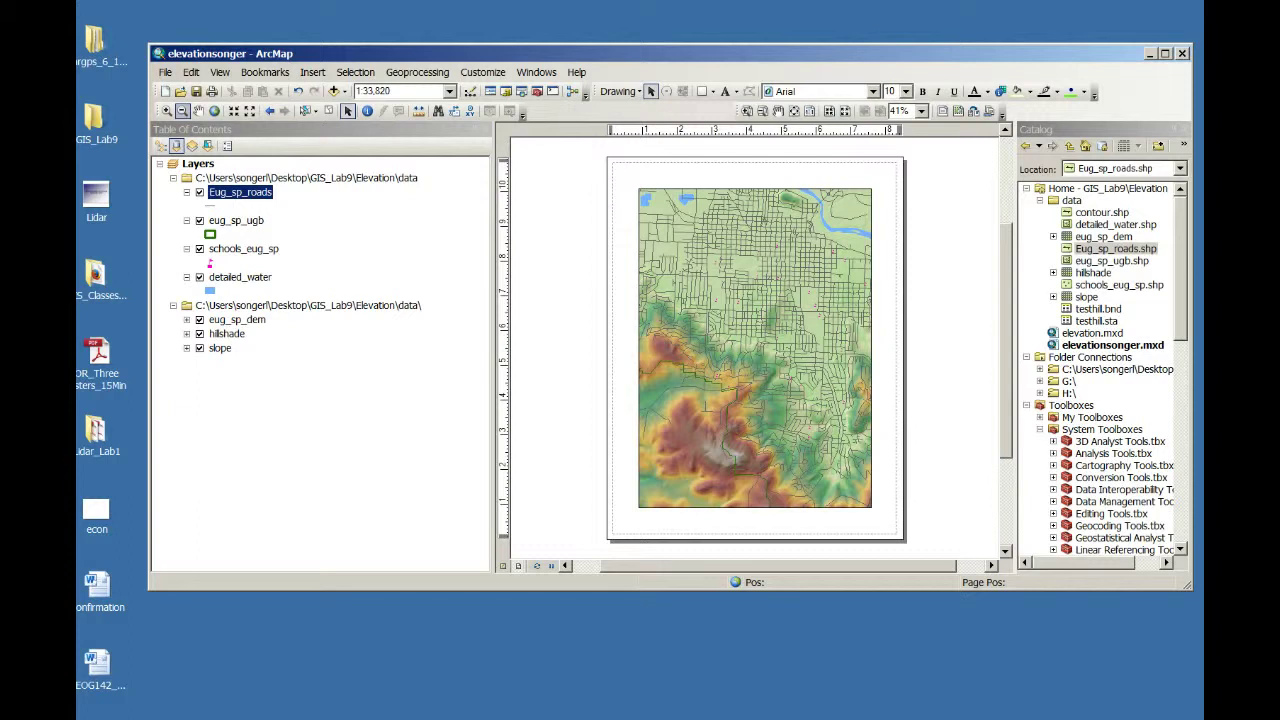